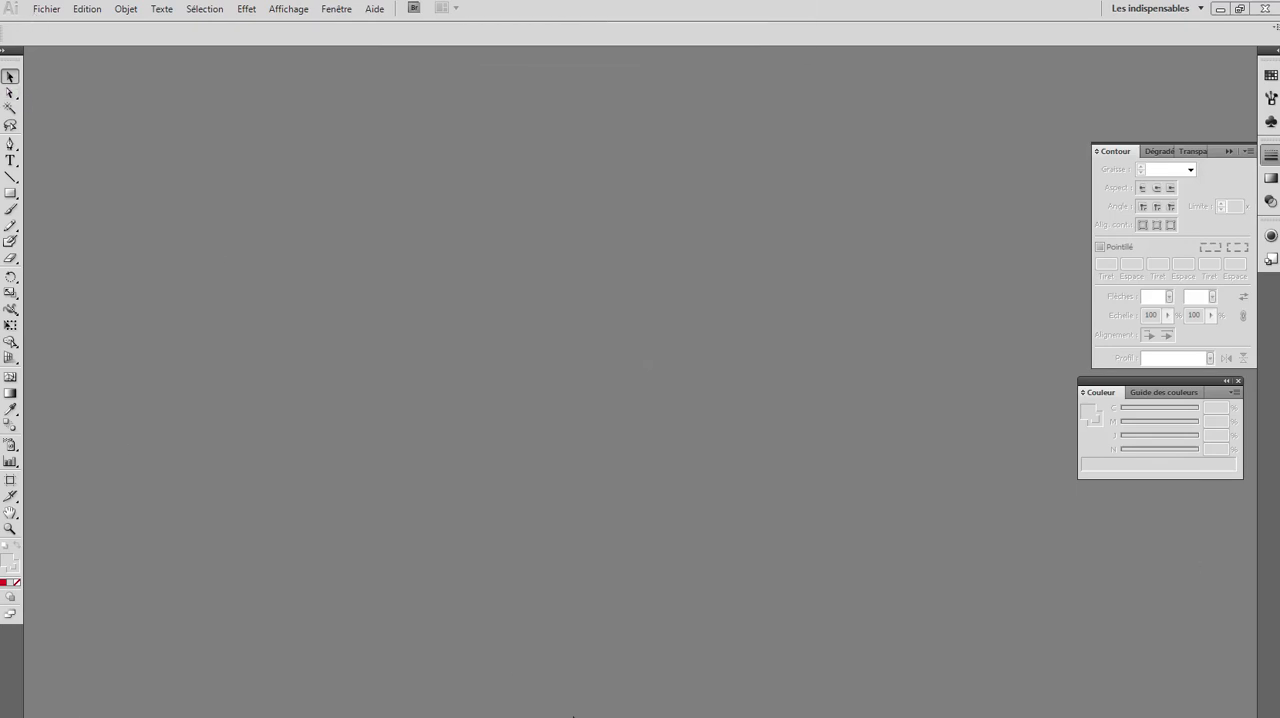
- Switch to the web browser and search Google for "fraise" in a new tab
left_click(1221, 9)
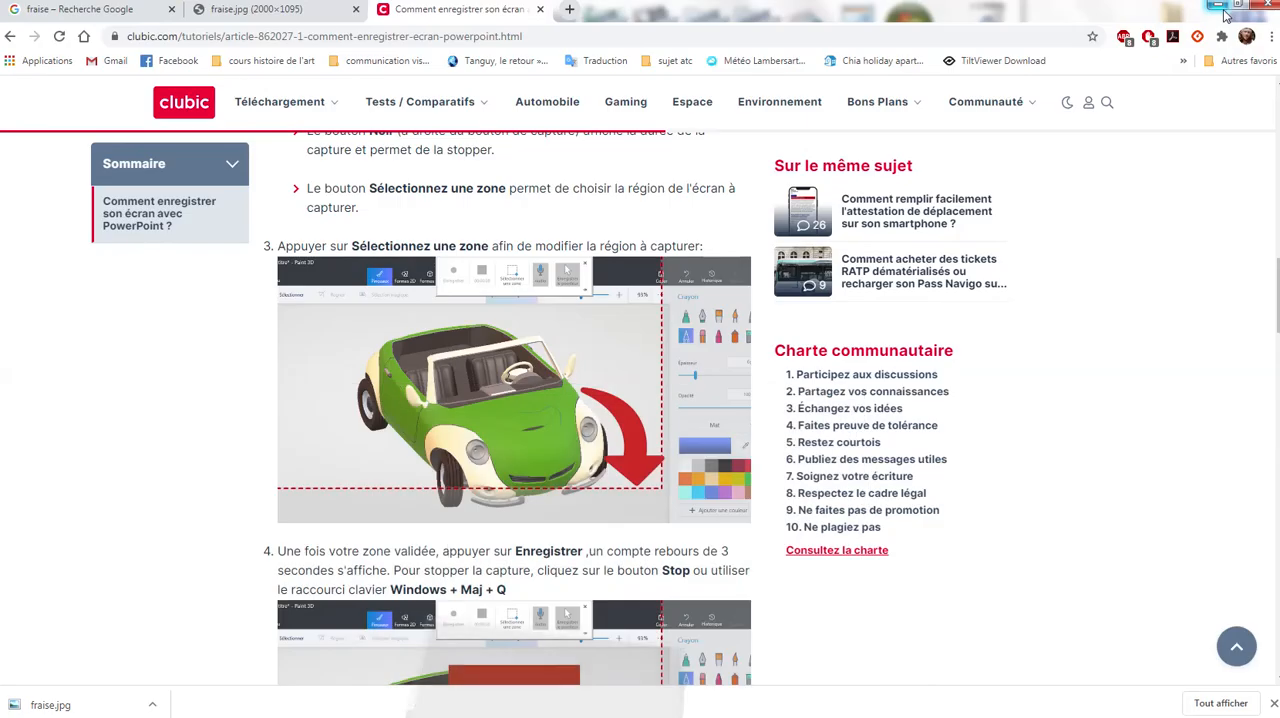
left_click(570, 10)
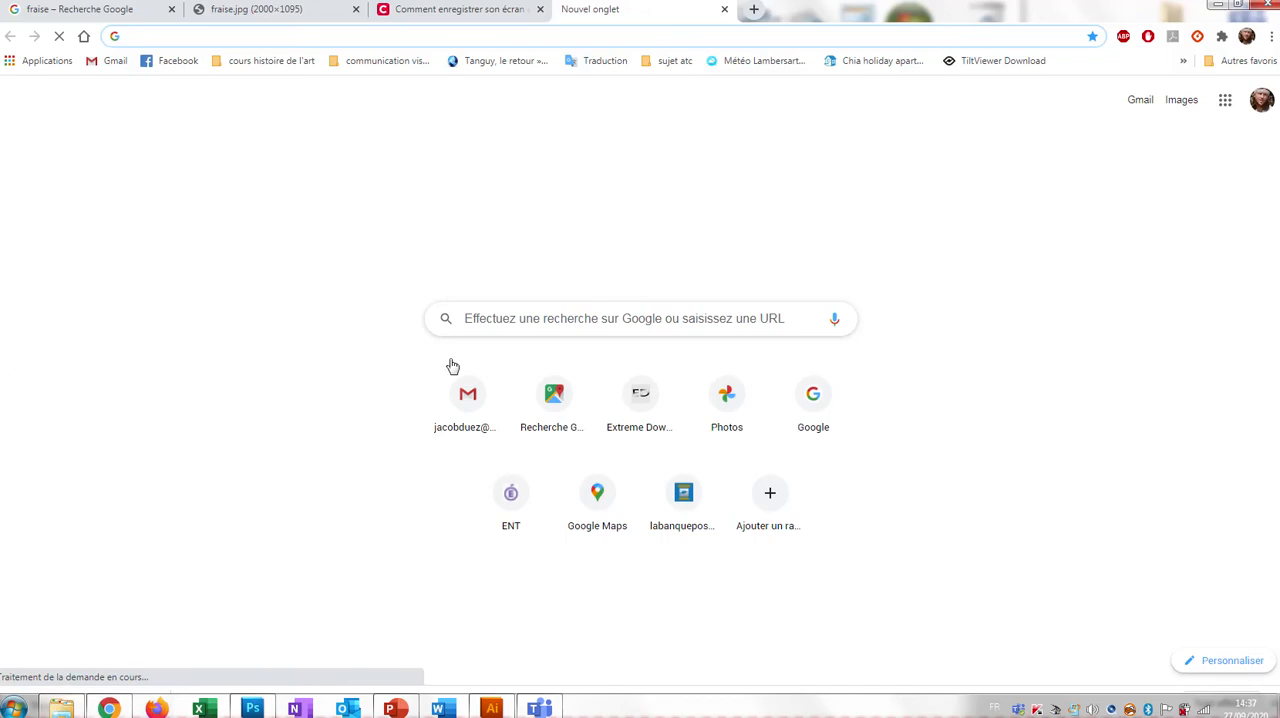
left_click(523, 316)
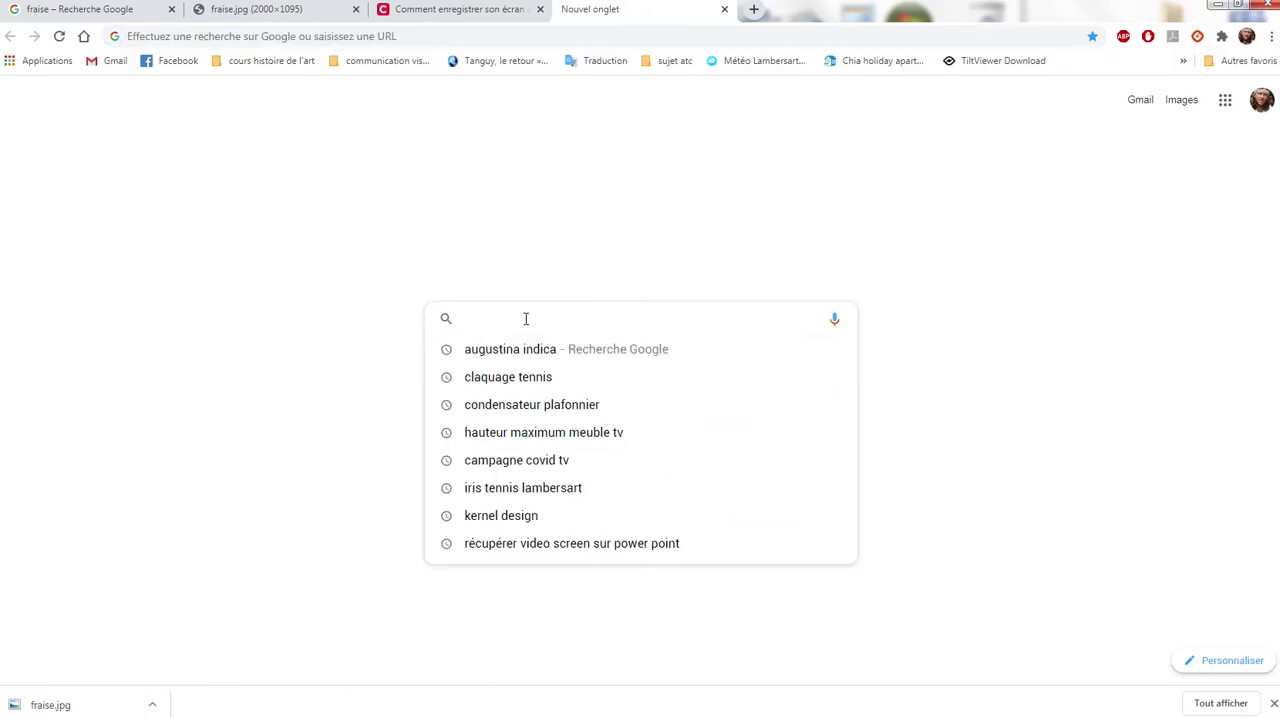
type("fraise")
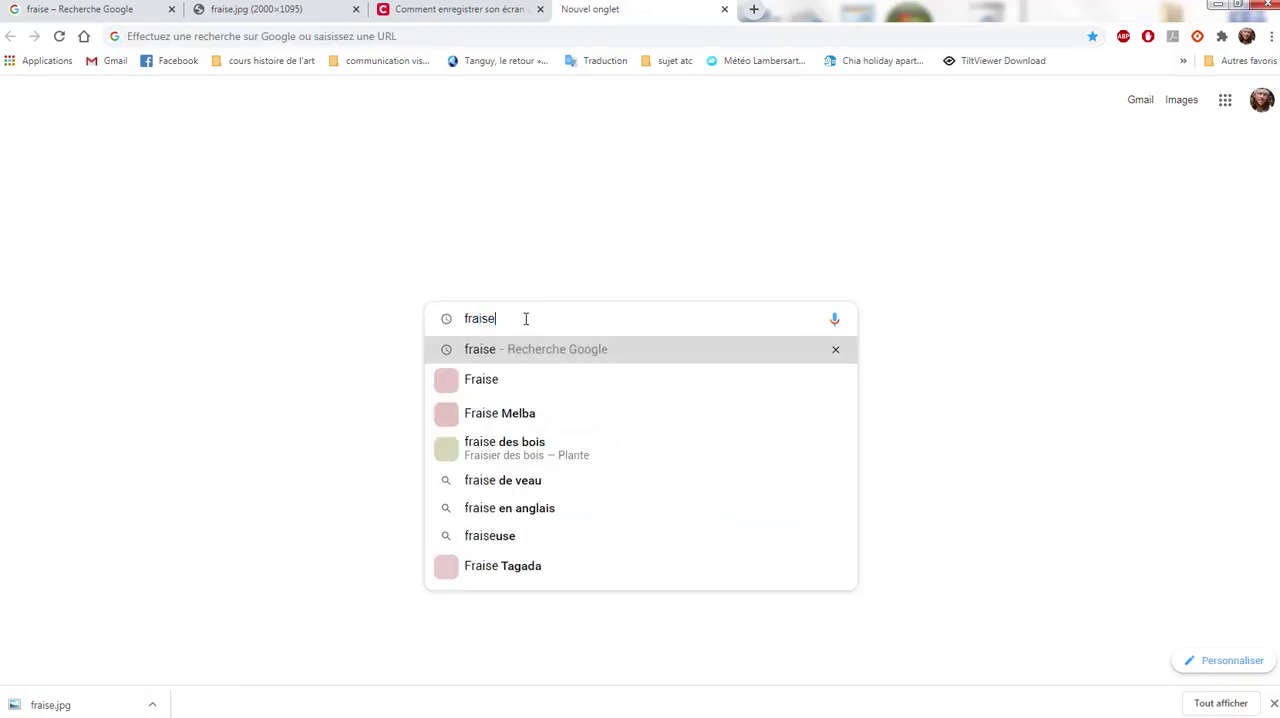
key("Return")
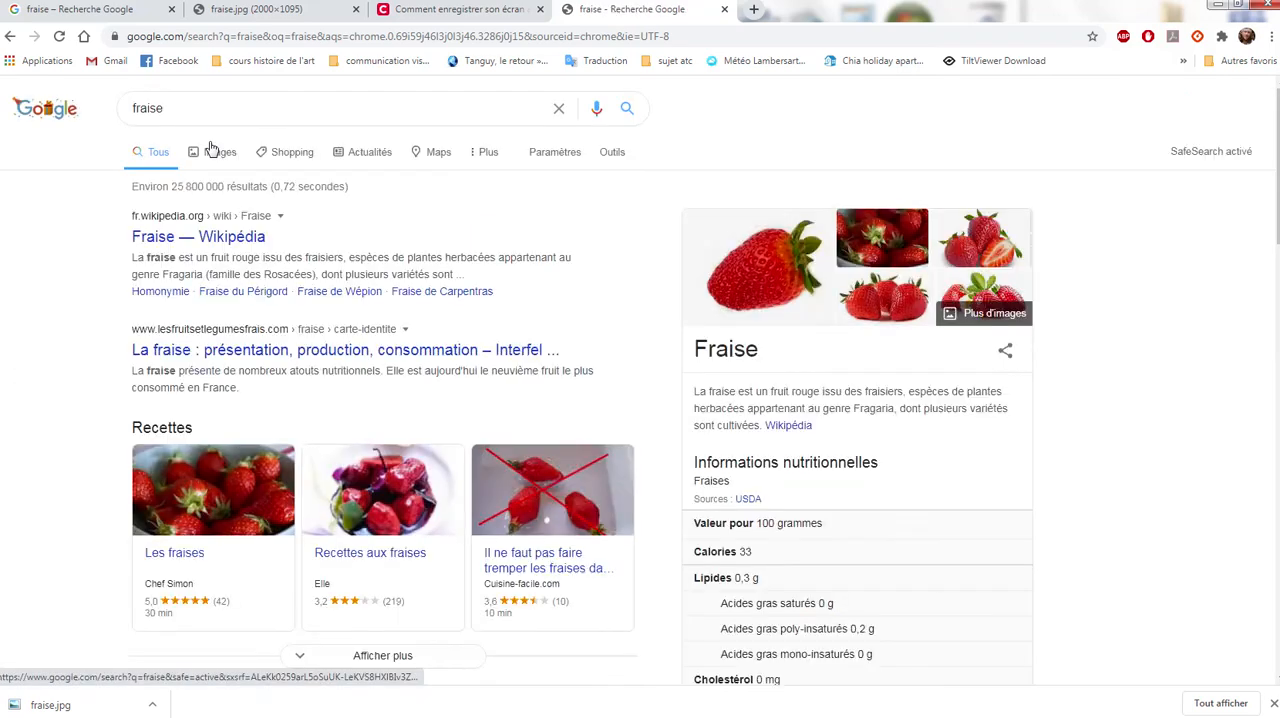
- Show the image results for the search and filter them by size to "Grandes images"
left_click(218, 158)
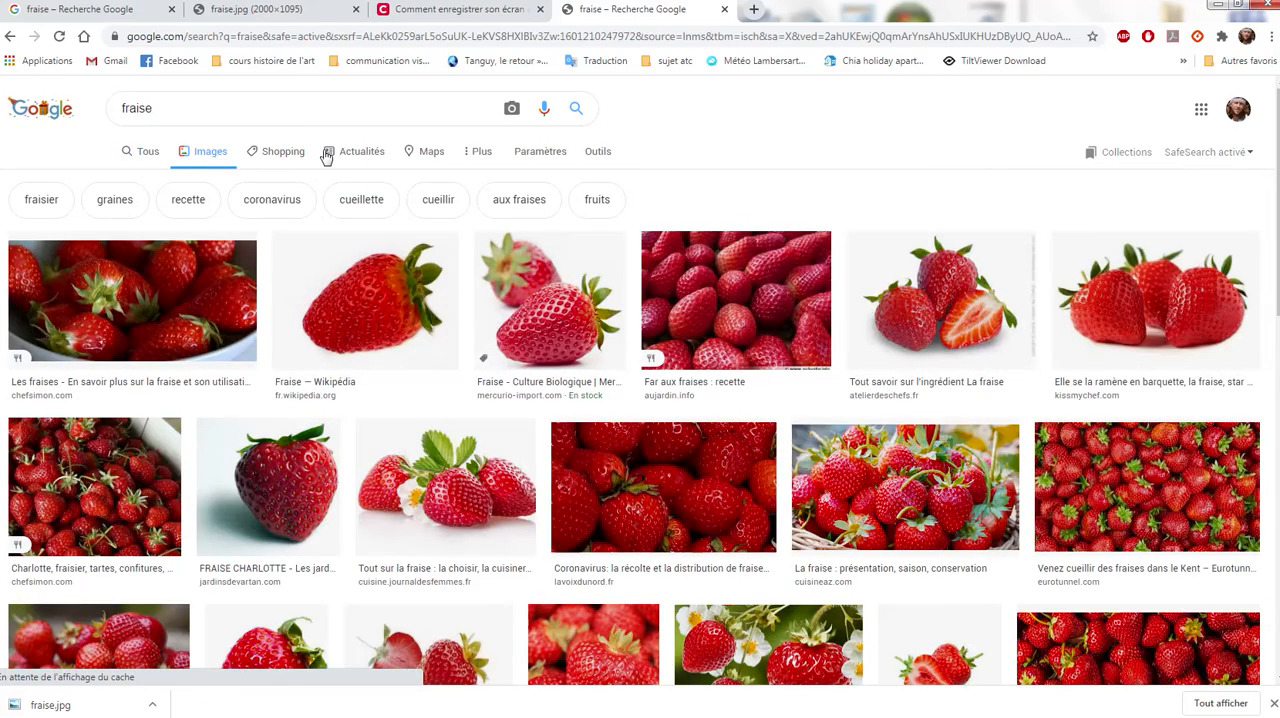
left_click(596, 155)
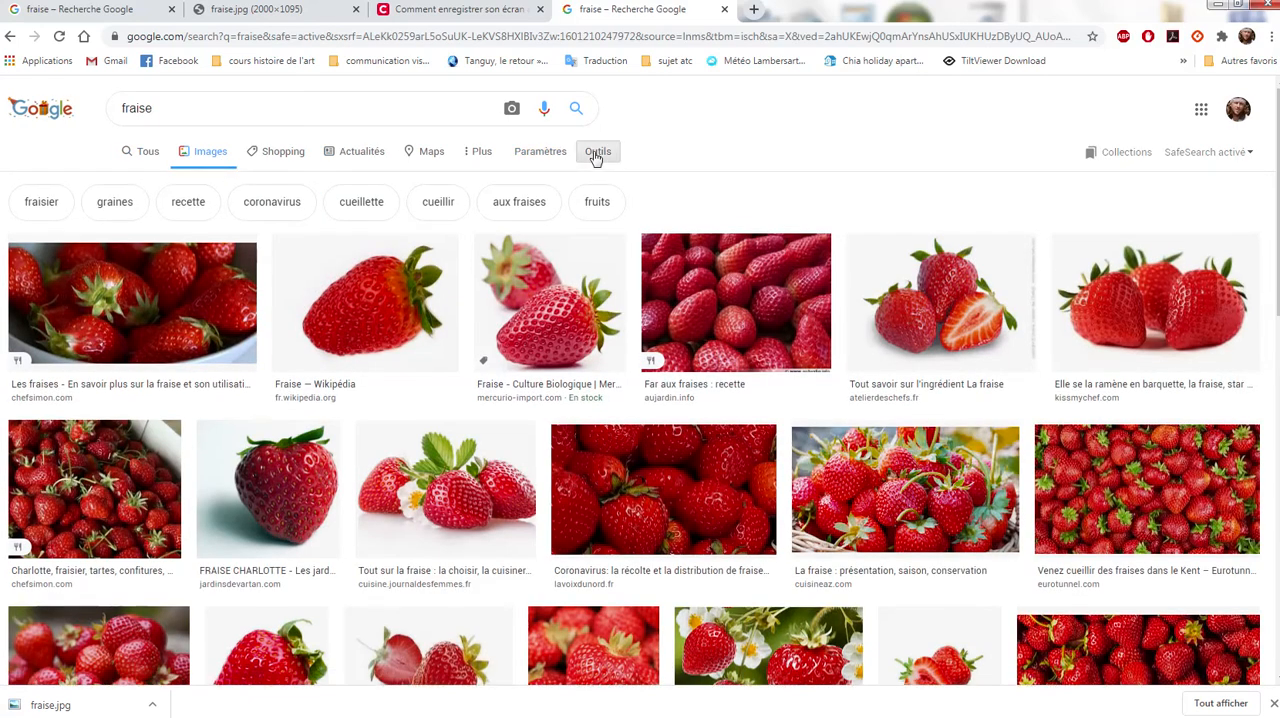
left_click(134, 180)
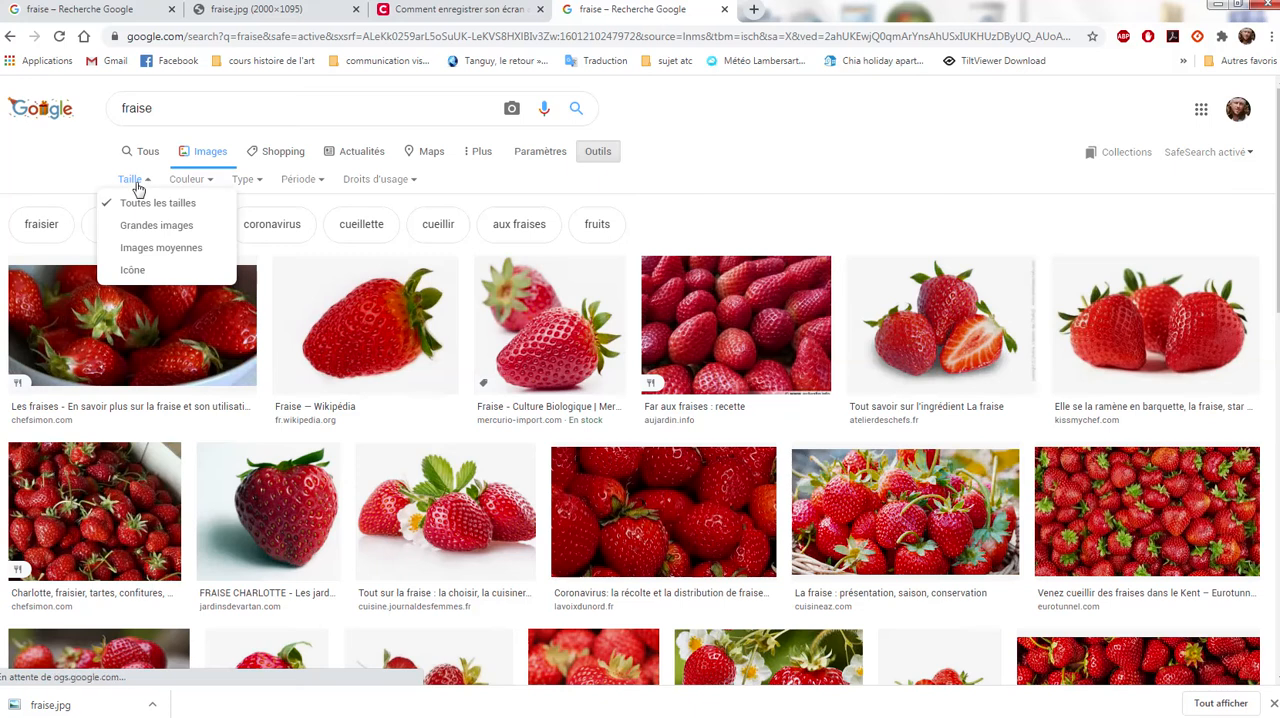
left_click(155, 228)
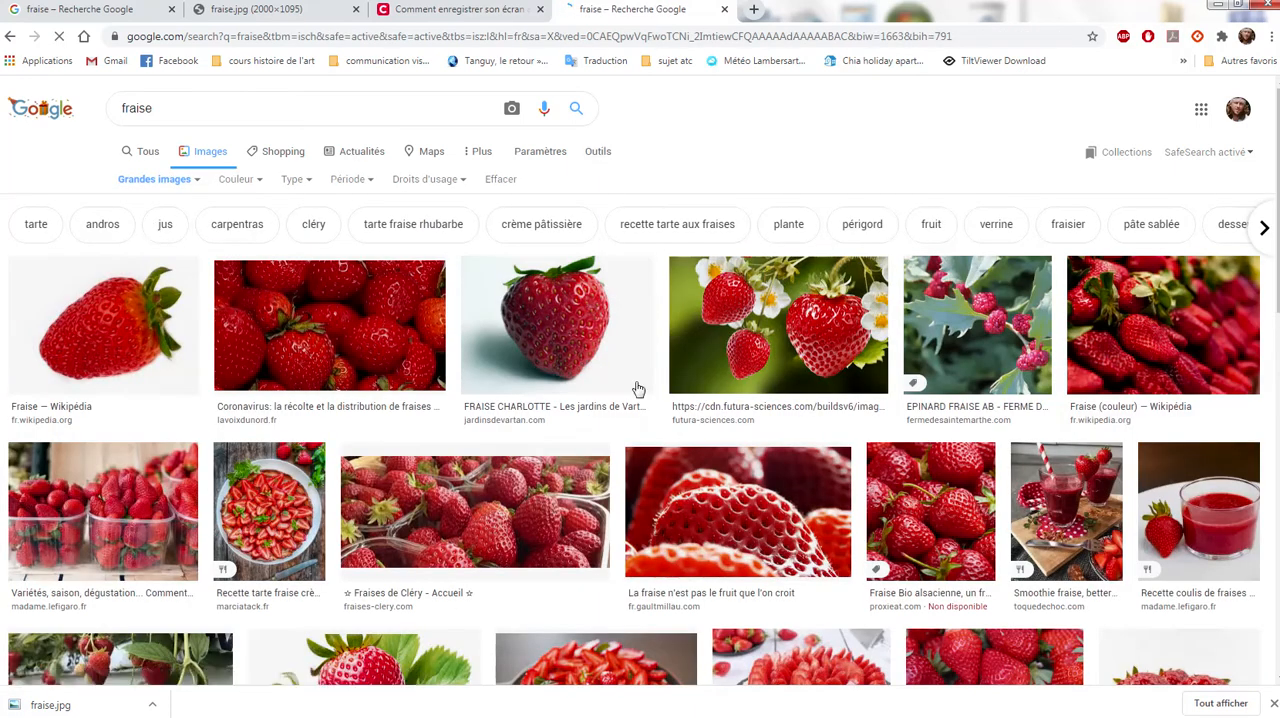
- Browse the large image results for a strawberry picture suitable for the document
scroll(668, 397, "down", 3)
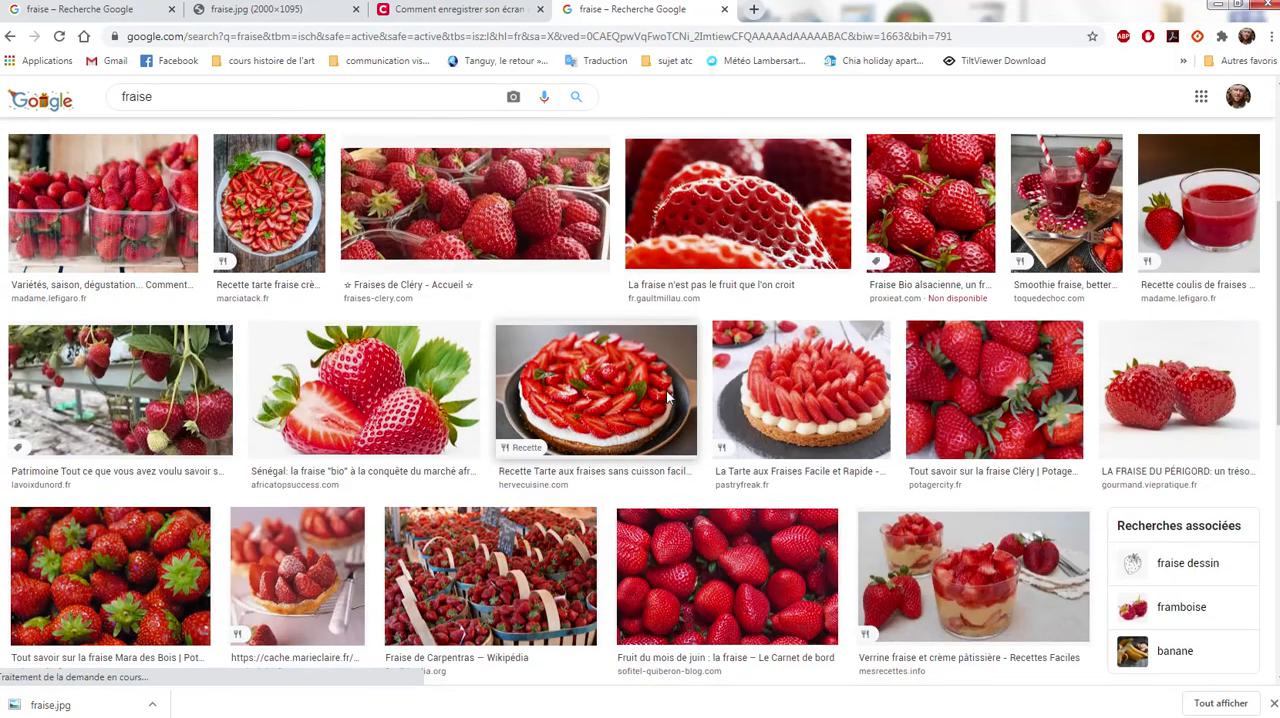
scroll(668, 397, "down", 2)
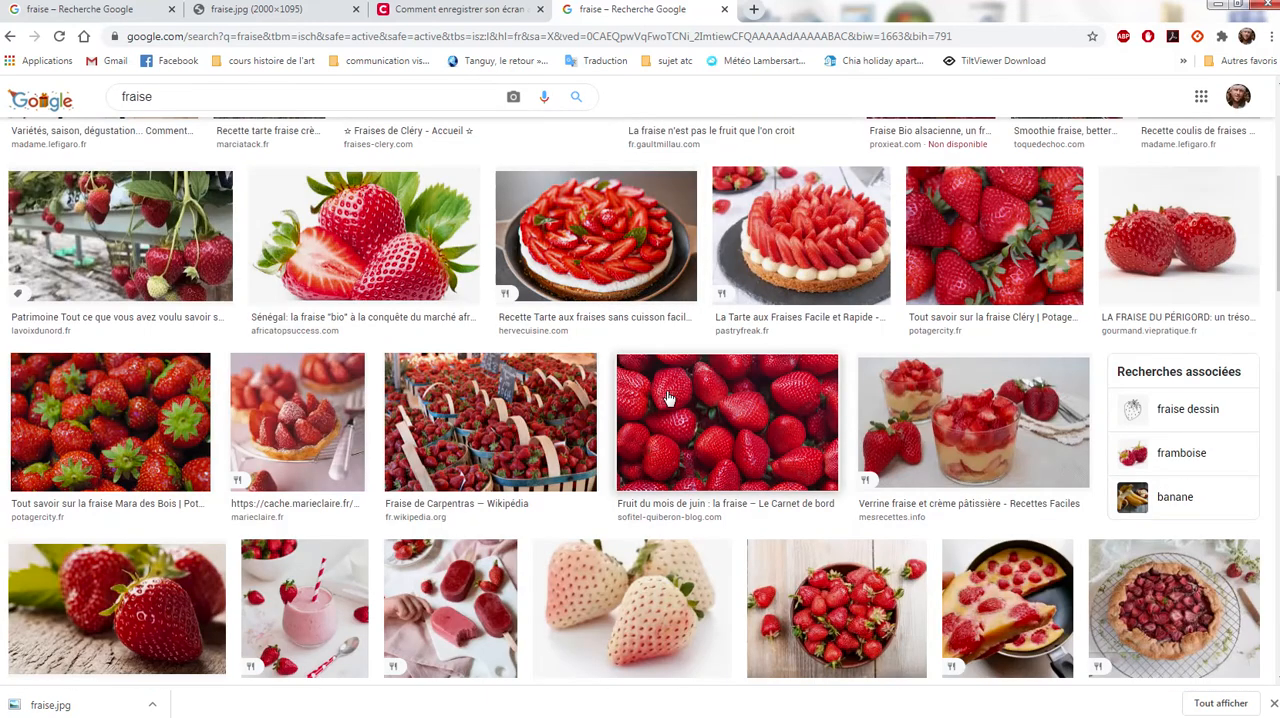
scroll(668, 397, "down", 1)
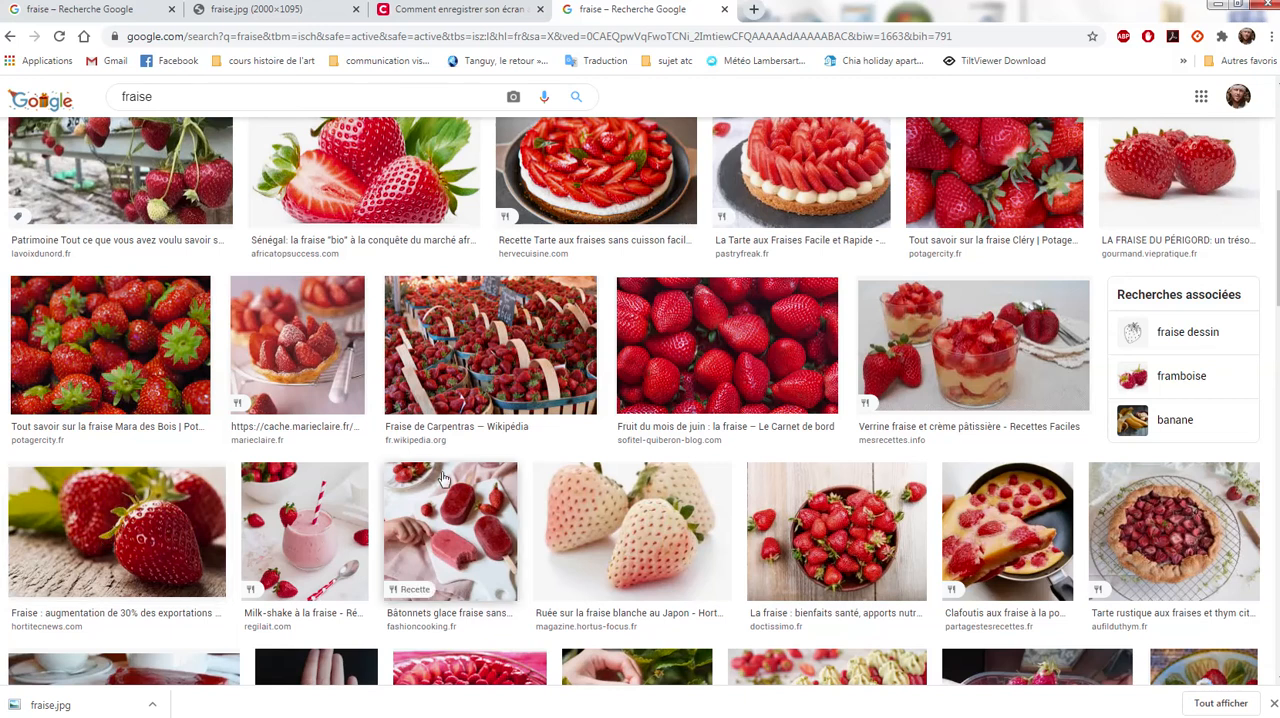
scroll(450, 465, "up", 3)
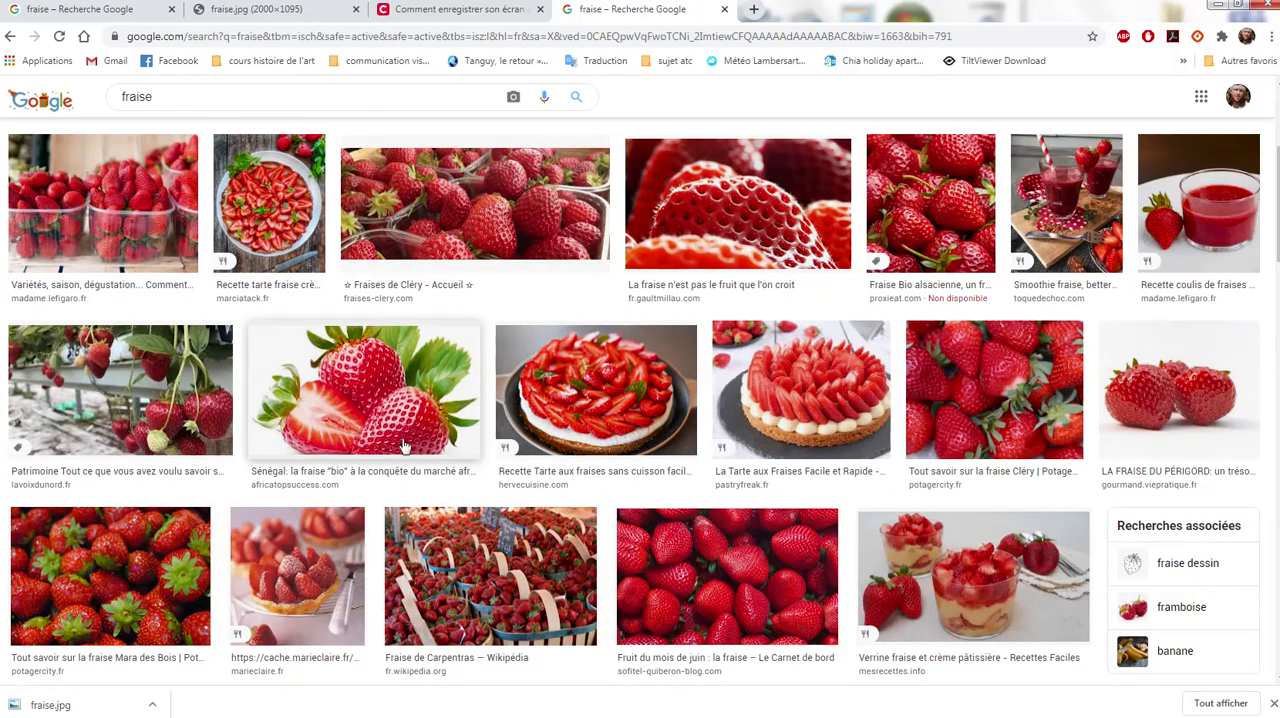
scroll(610, 522, "down", 3)
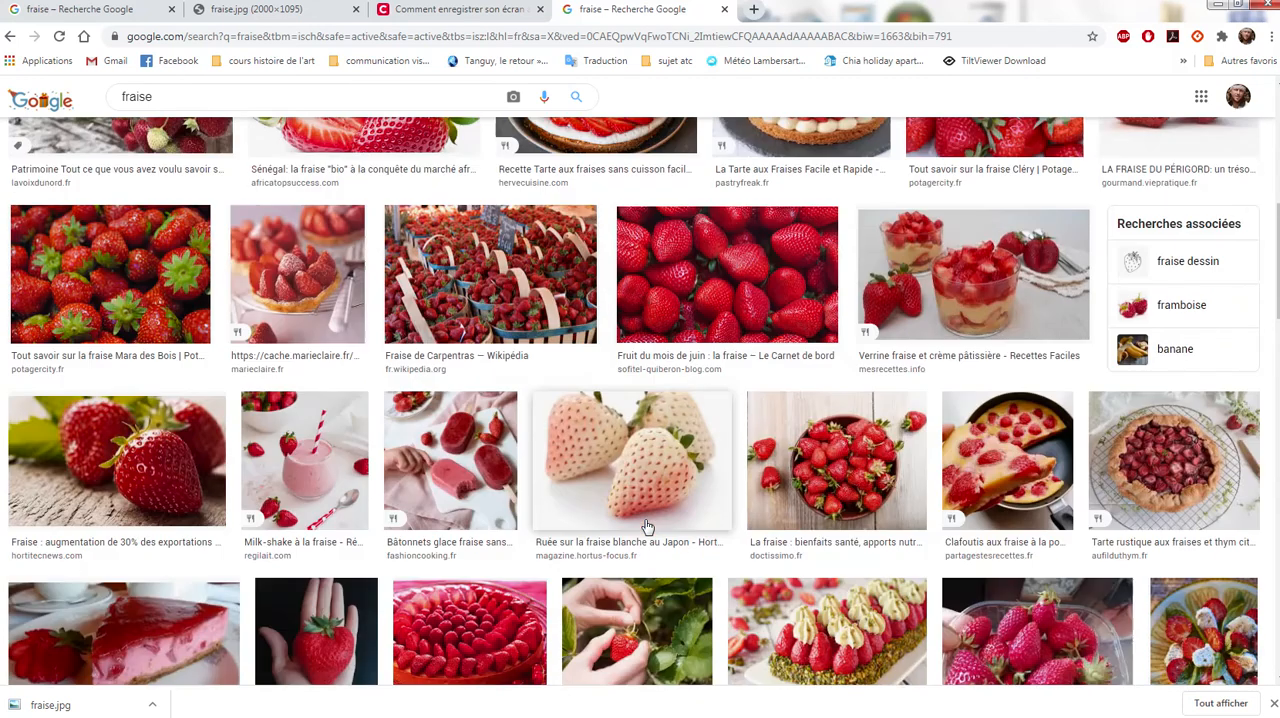
scroll(645, 527, "down", 8)
scroll(648, 524, "down", 1)
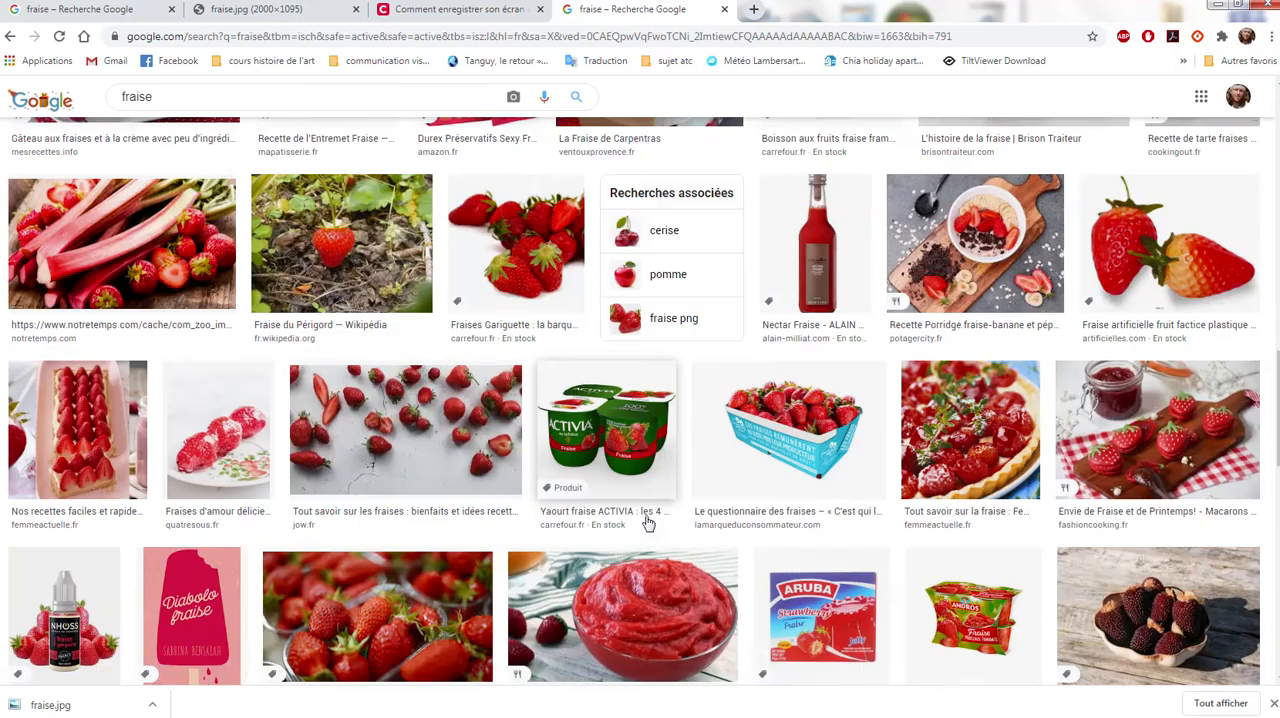
scroll(648, 524, "down", 2)
scroll(648, 523, "down", 2)
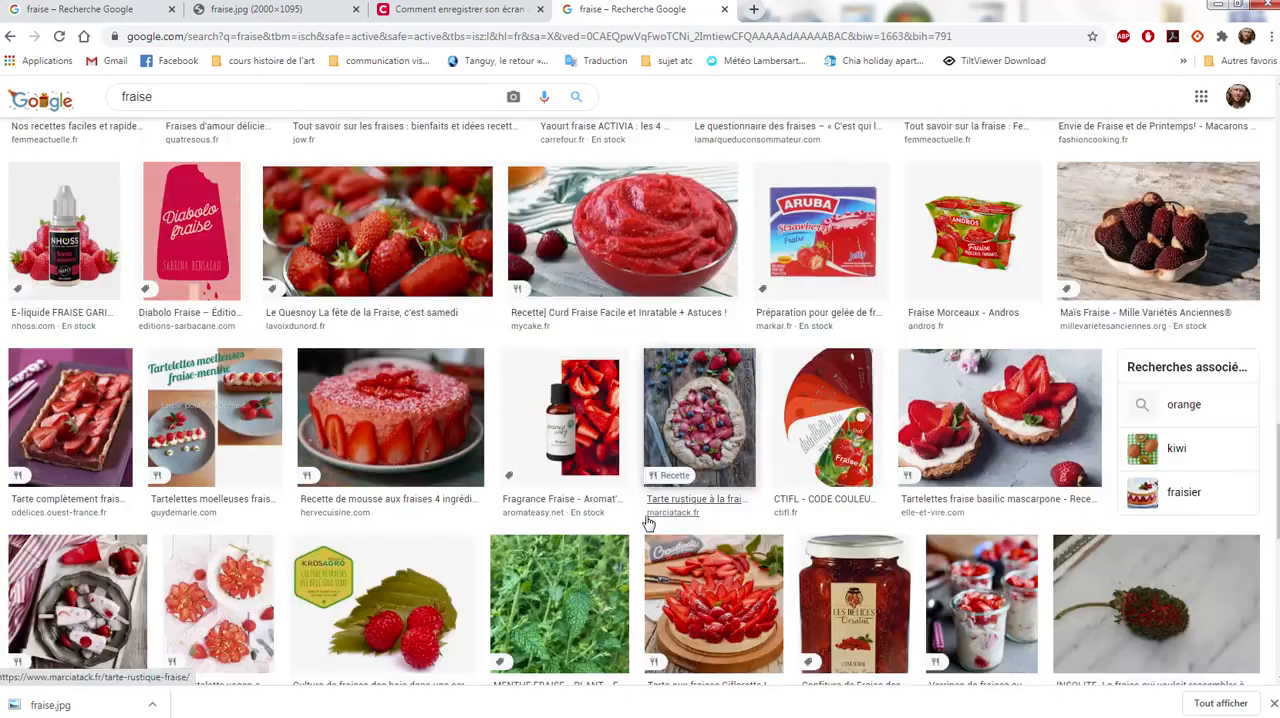
scroll(648, 523, "down", 2)
scroll(648, 524, "down", 2)
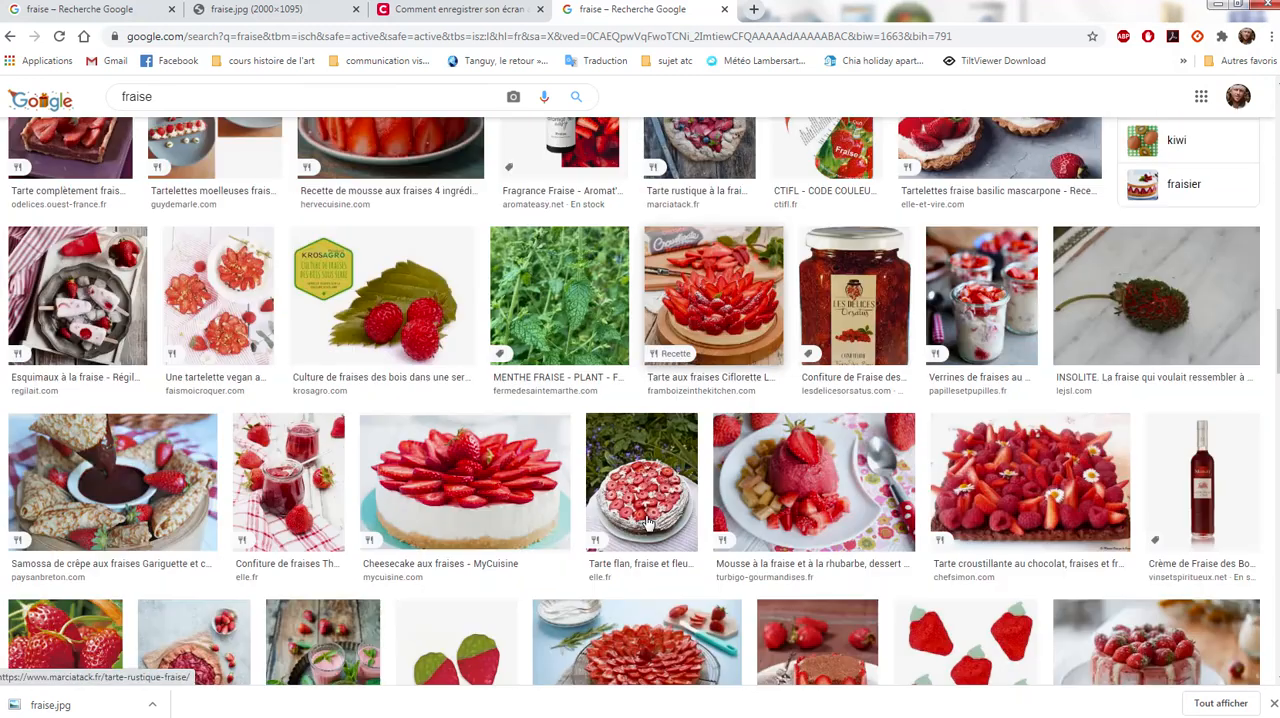
scroll(647, 522, "down", 5)
scroll(616, 504, "up", 8)
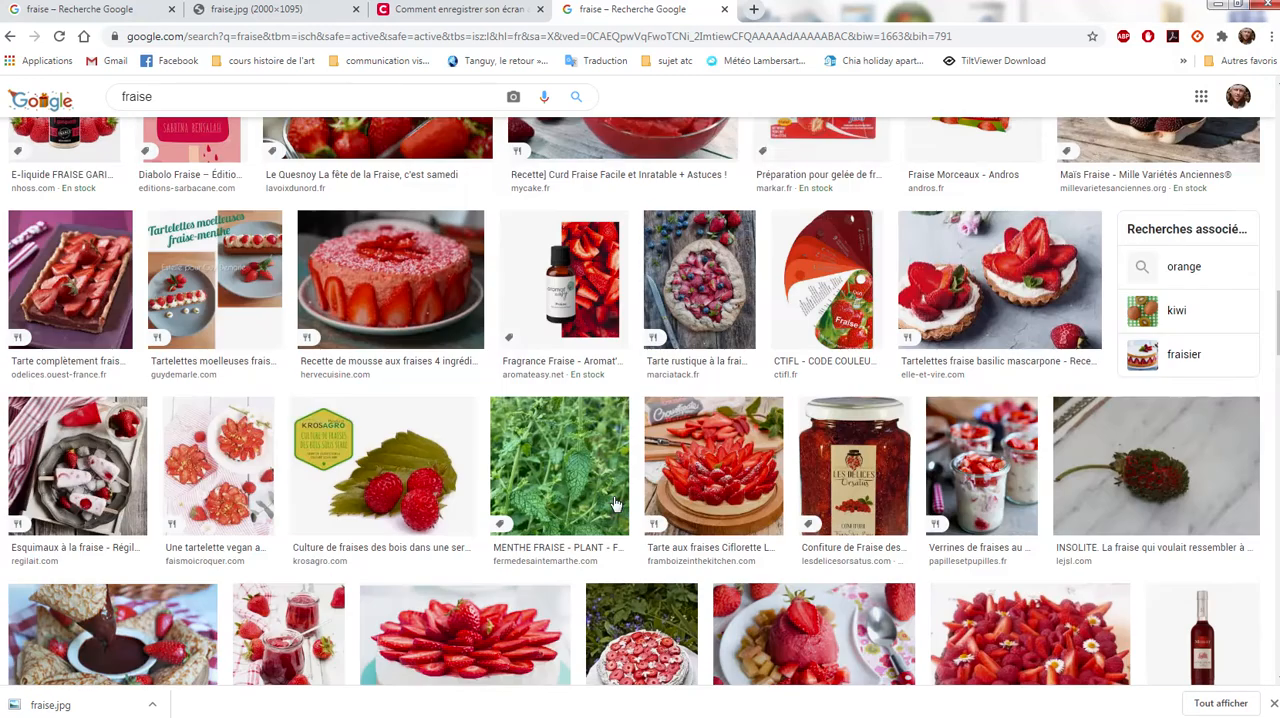
scroll(616, 504, "up", 5)
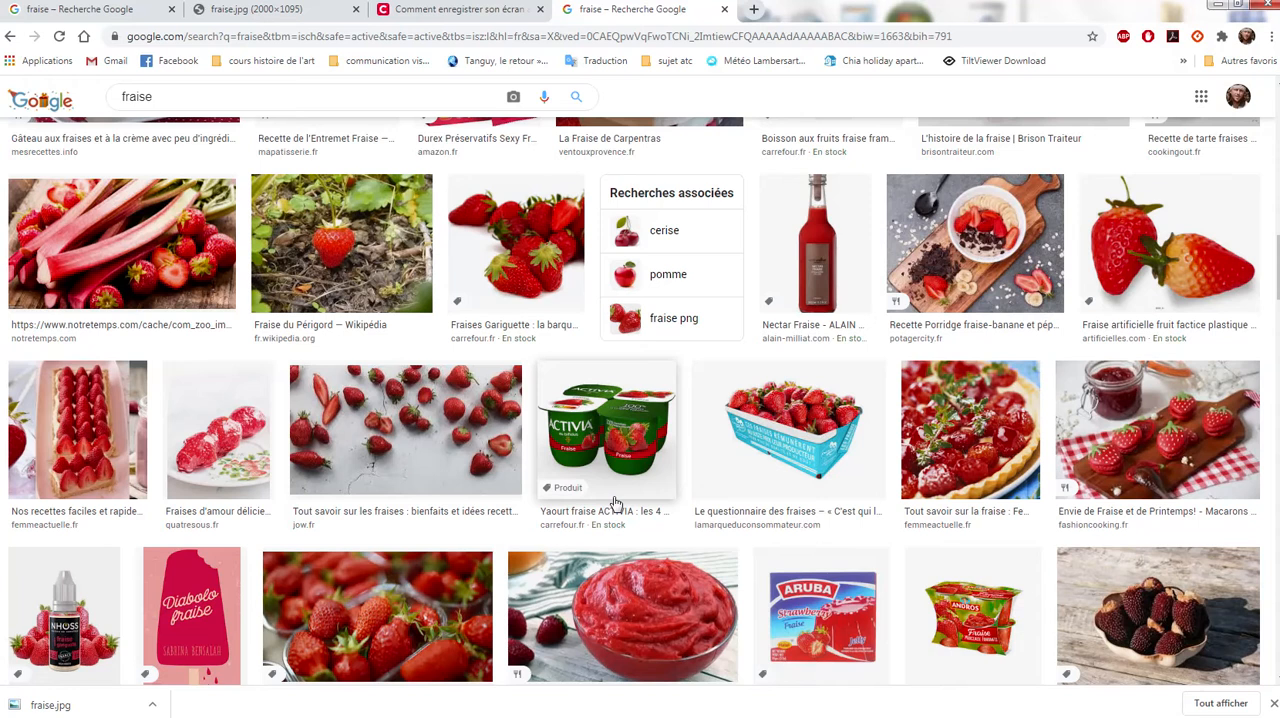
scroll(616, 504, "up", 2)
scroll(616, 502, "up", 1)
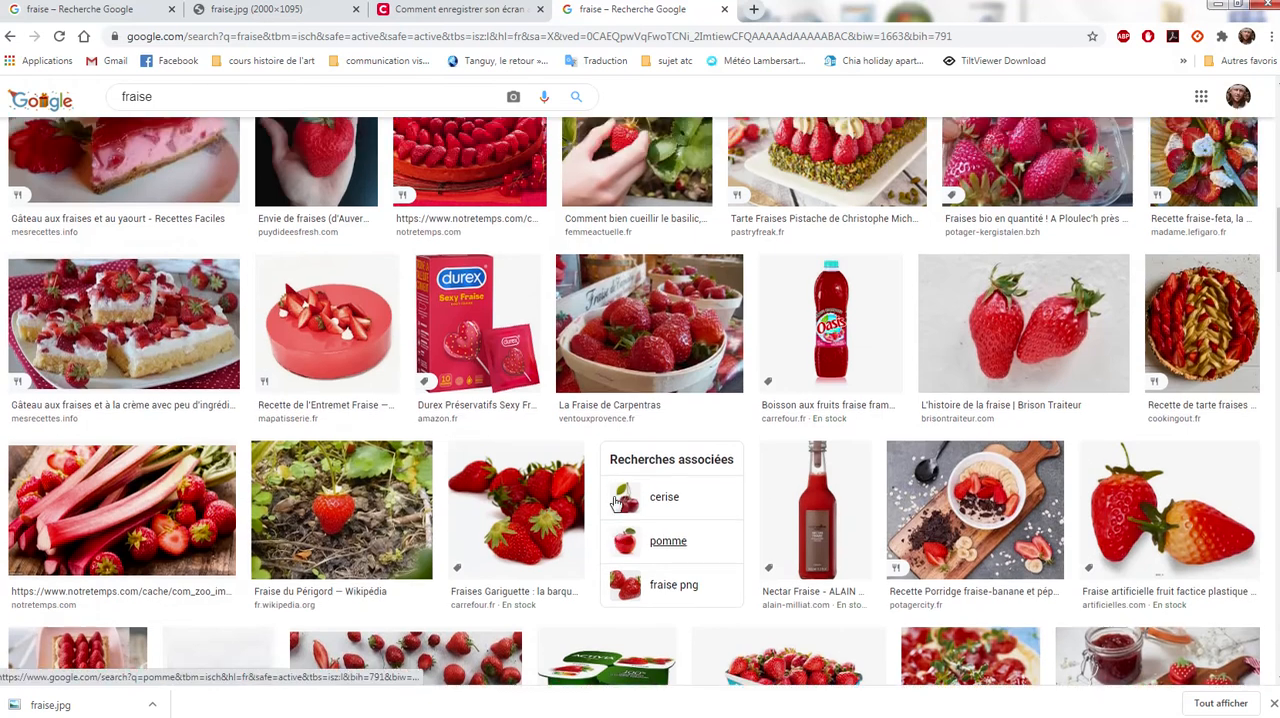
scroll(616, 504, "up", 4)
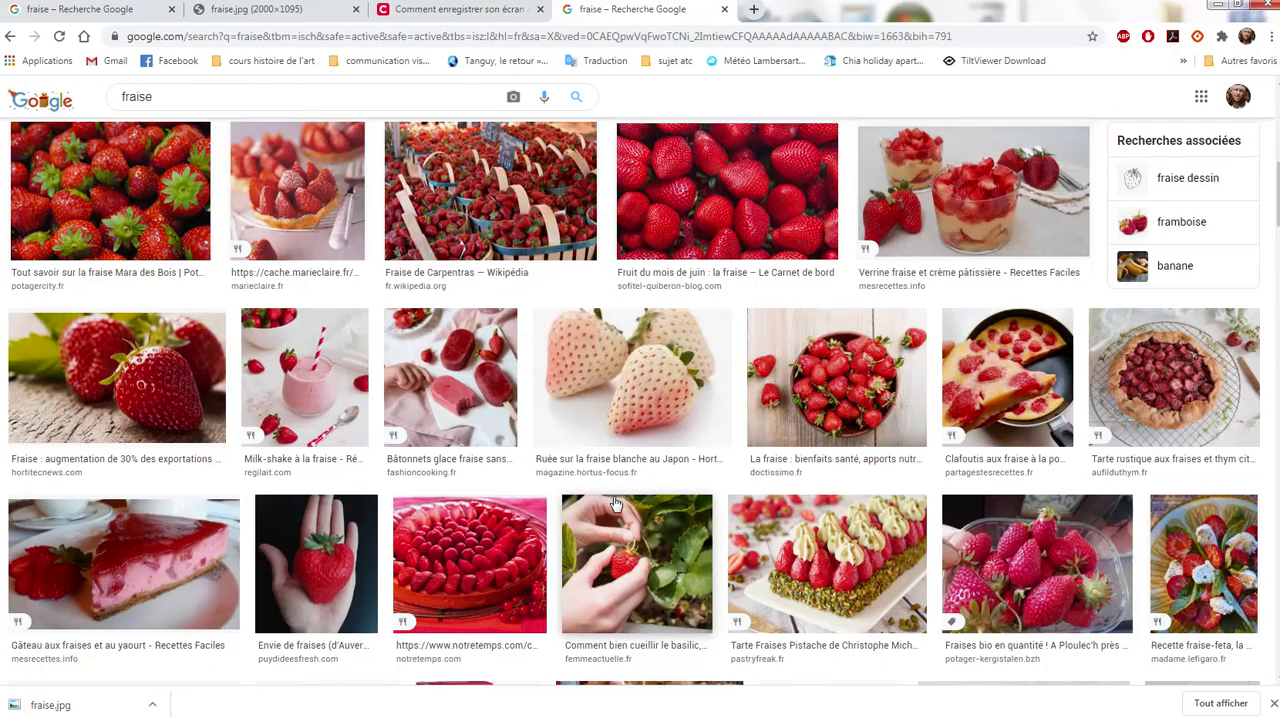
scroll(616, 504, "up", 3)
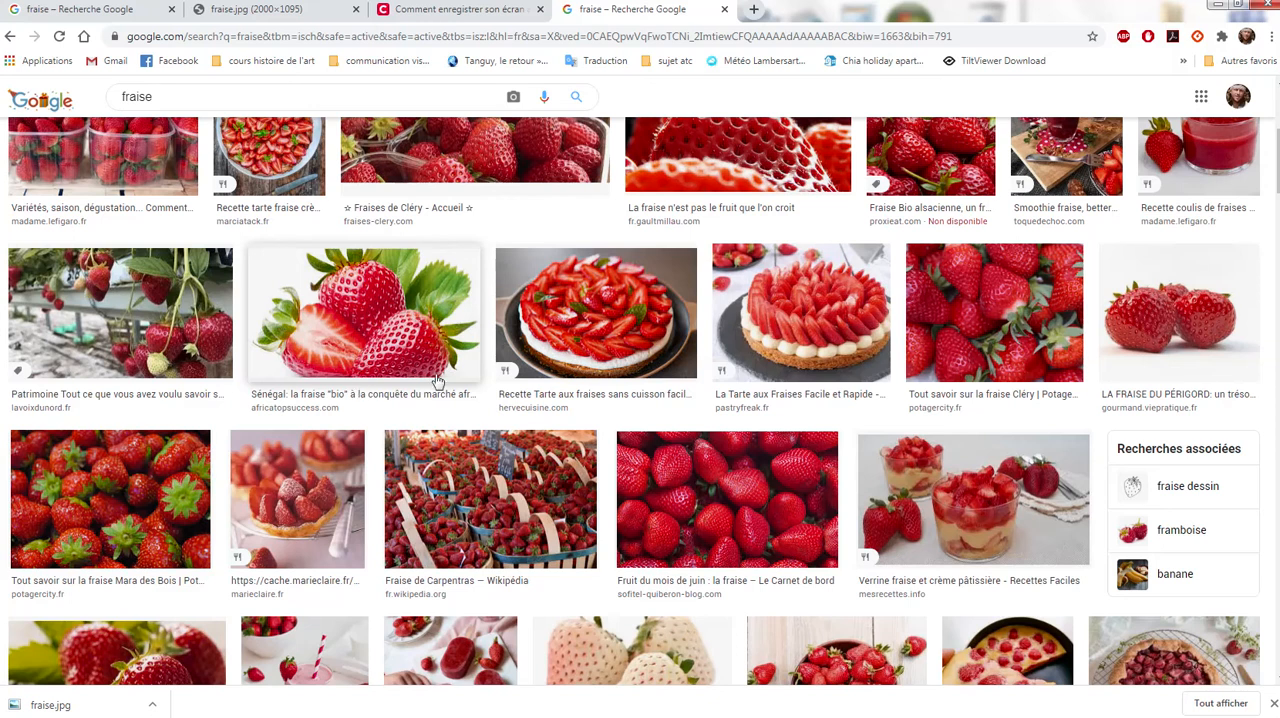
- Open the africatopsuccess.com picture of three strawberries with leaves in the preview and copy the image
left_click(421, 332)
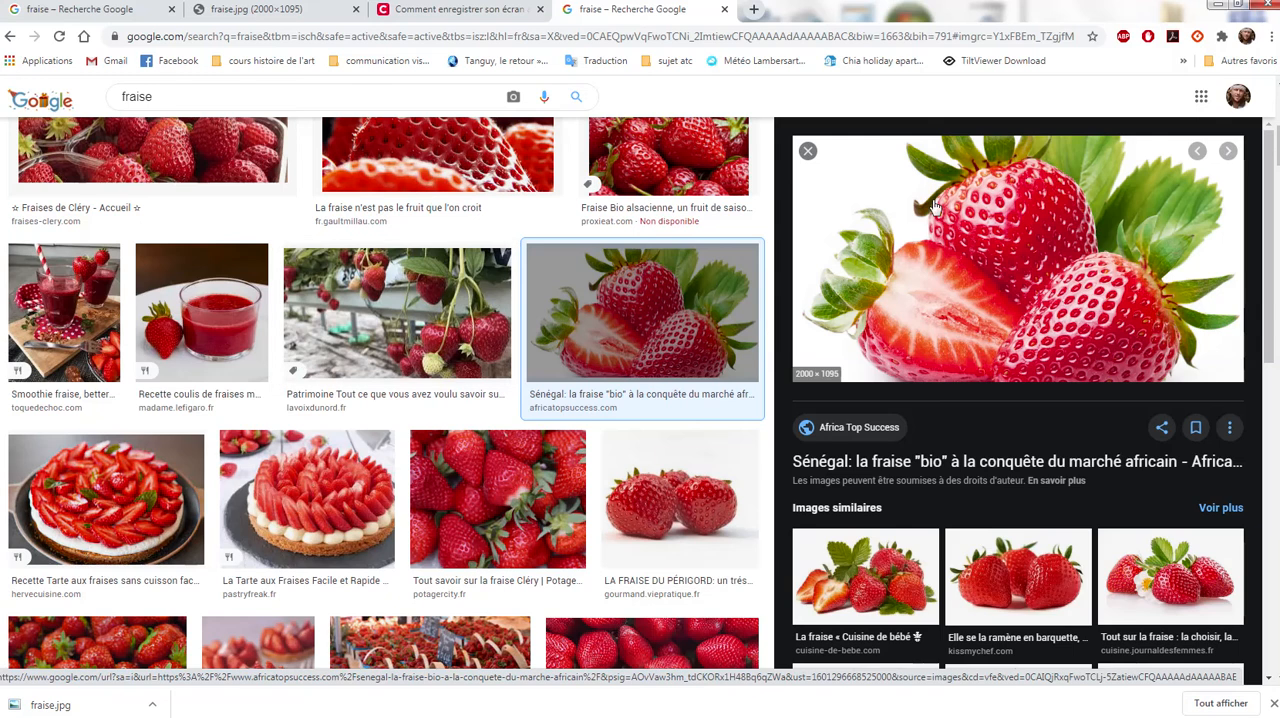
right_click(976, 238)
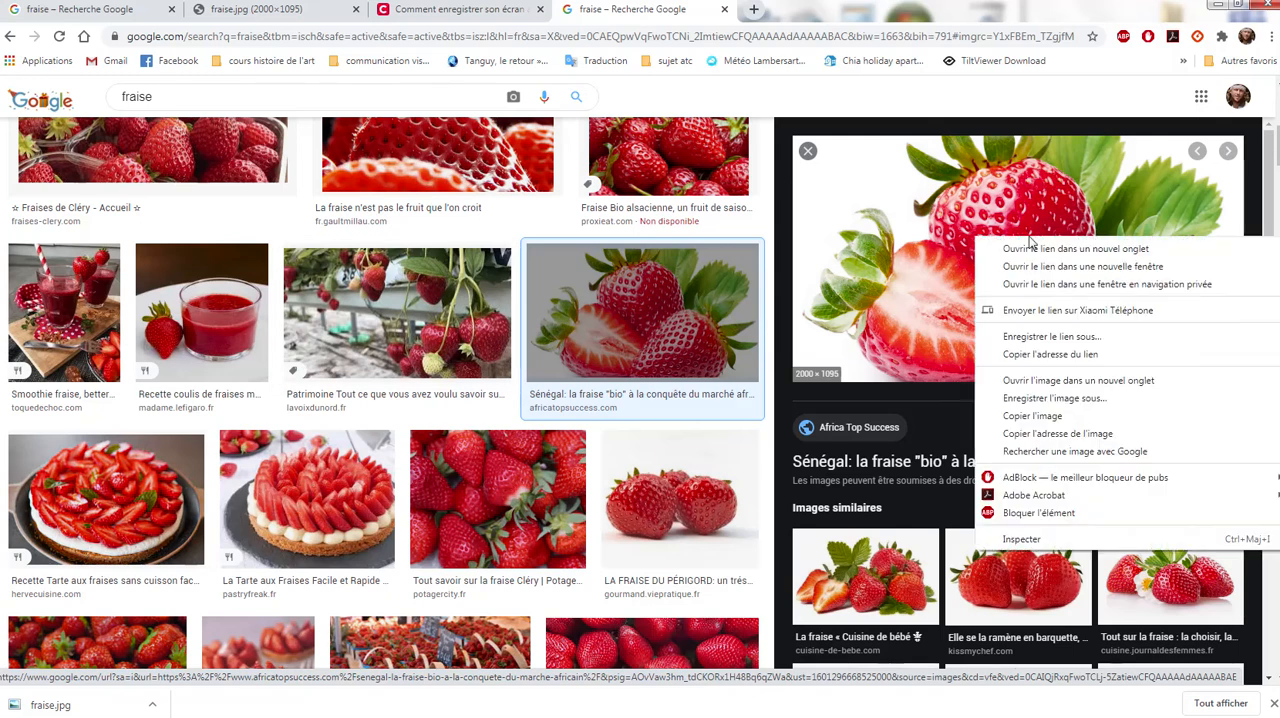
left_click(1049, 418)
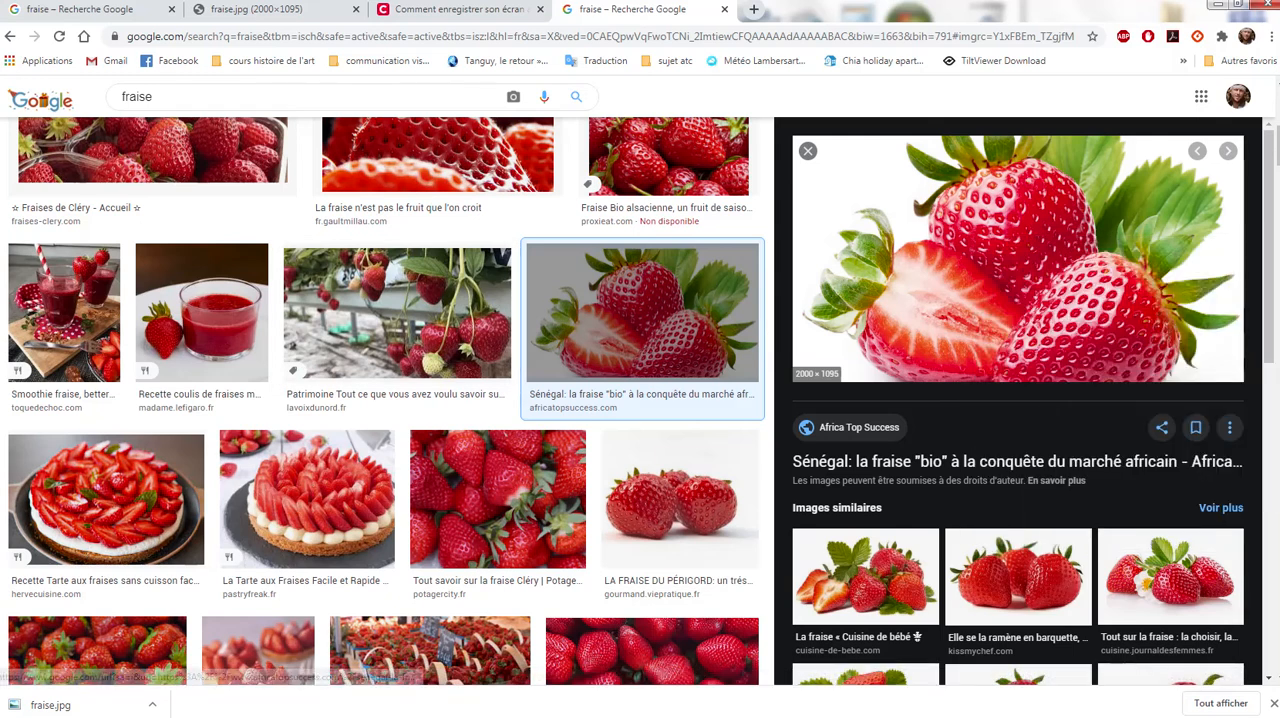
- Switch to Illustrator and create a new A4 landscape document of 297 × 210 mm with one artboard
left_click(490, 708)
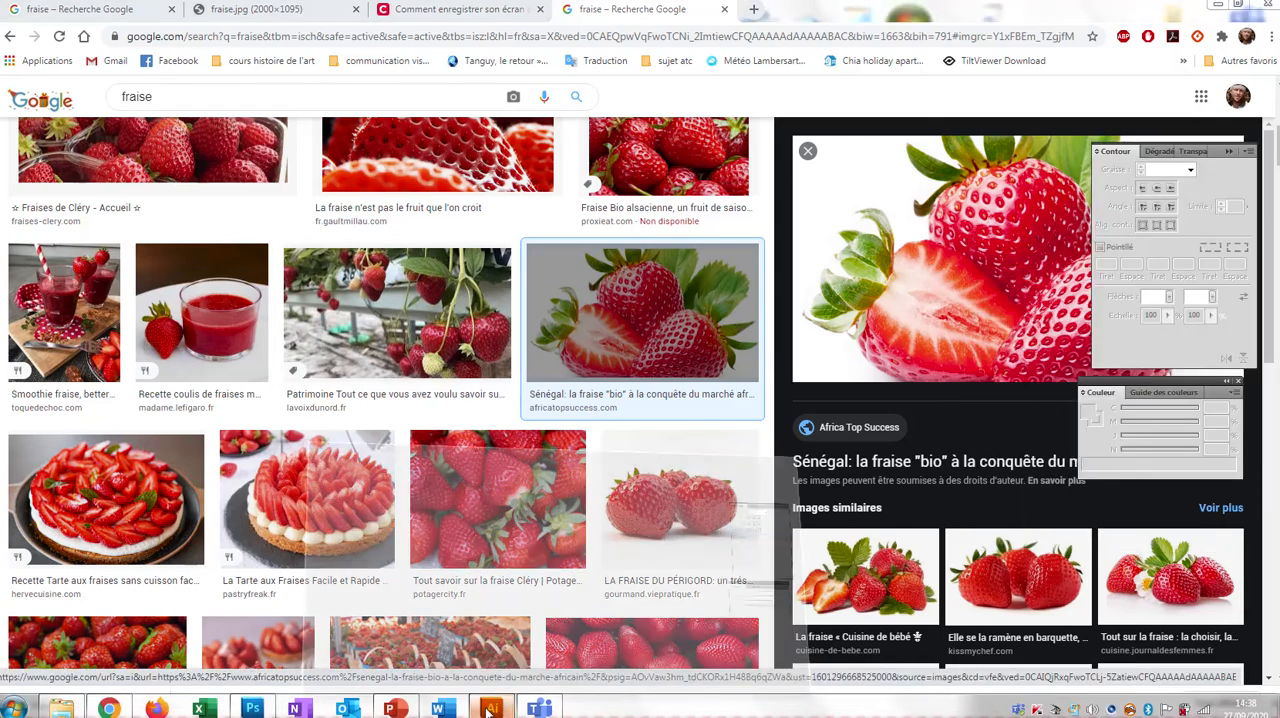
left_click(46, 10)
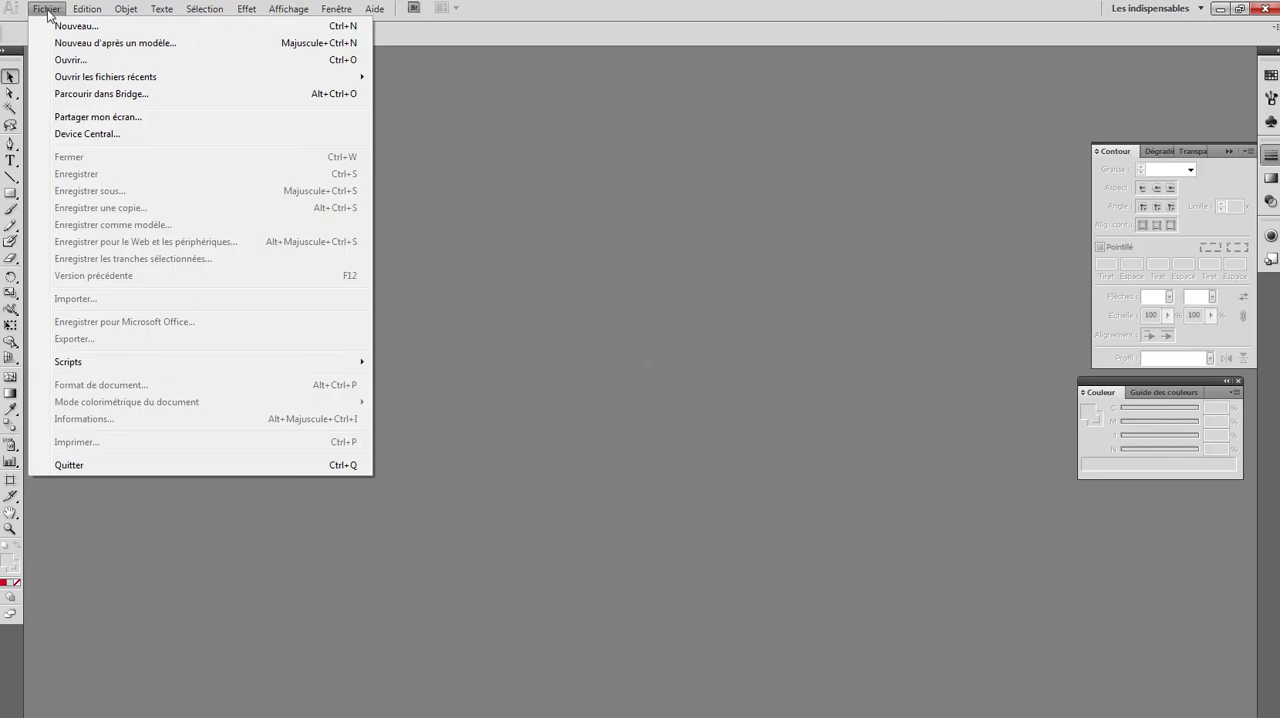
left_click(60, 24)
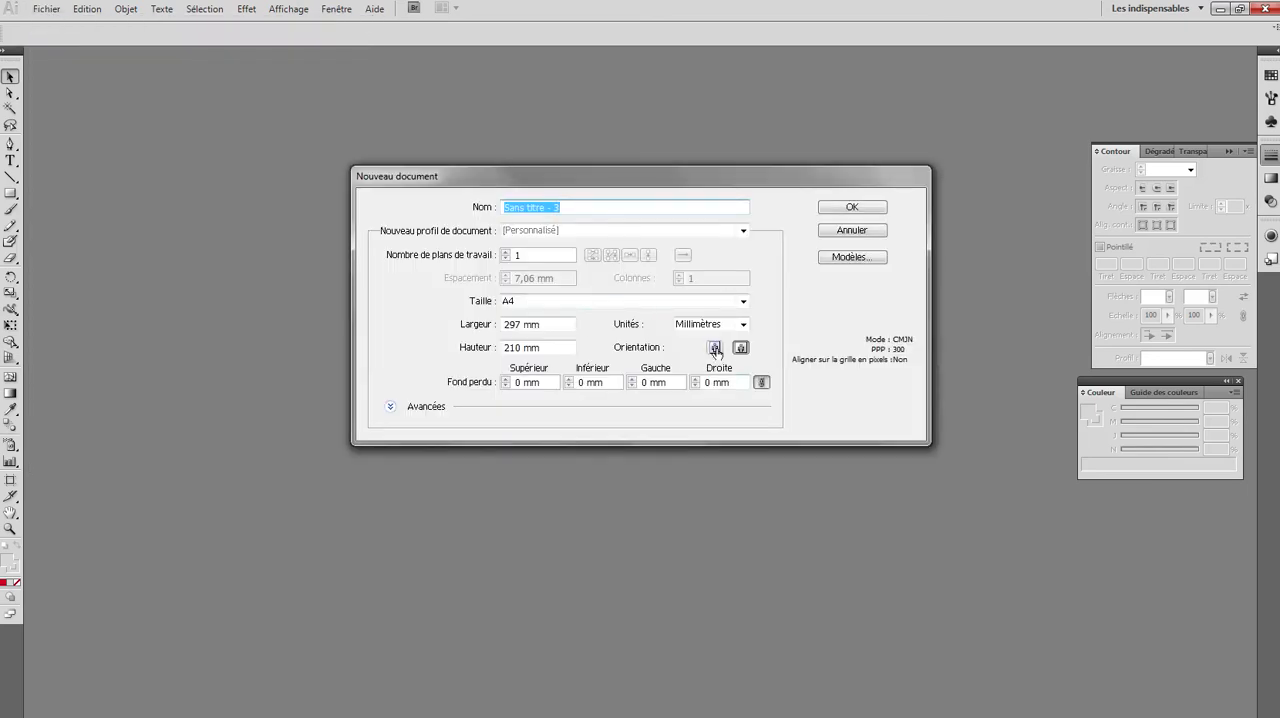
left_click(838, 209)
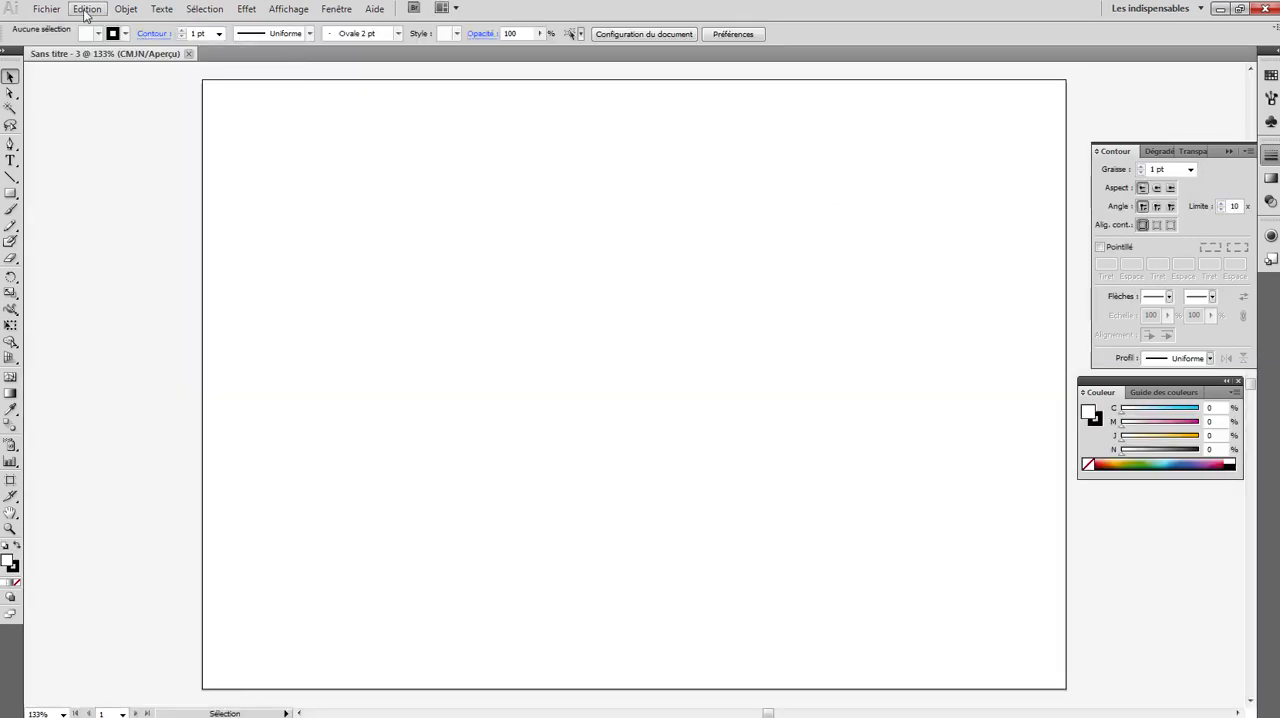
- Paste the copied strawberry picture and scale it down proportionally to about 264 × 144 mm so it fits inside the artboard
left_click(86, 10)
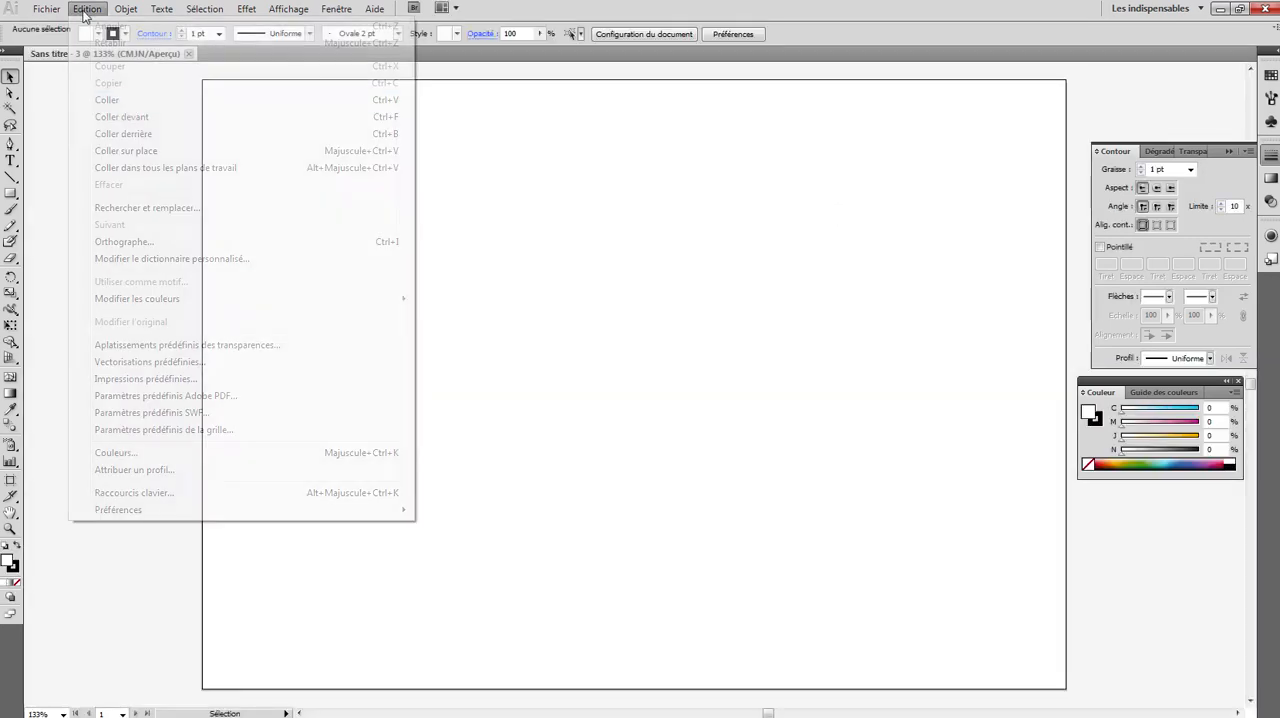
left_click(127, 101)
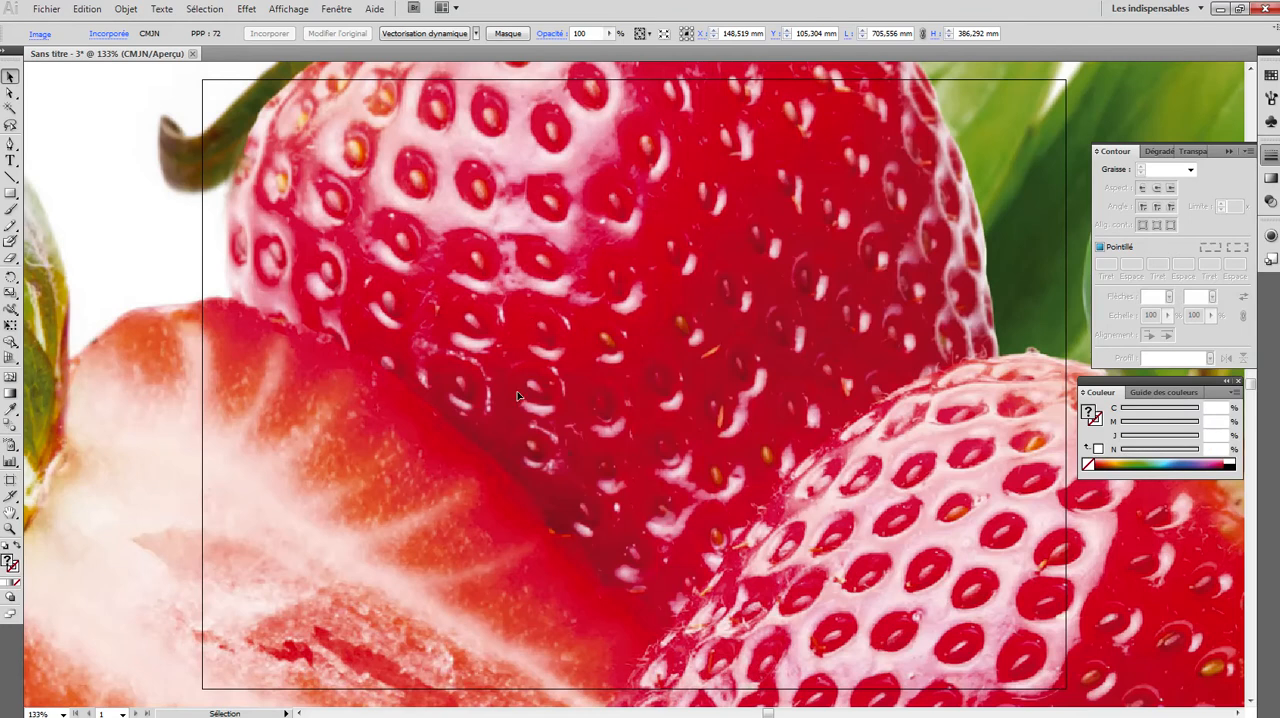
key("a")
key("ctrl+minus")
key("ctrl+minus")
key("ctrl+minus")
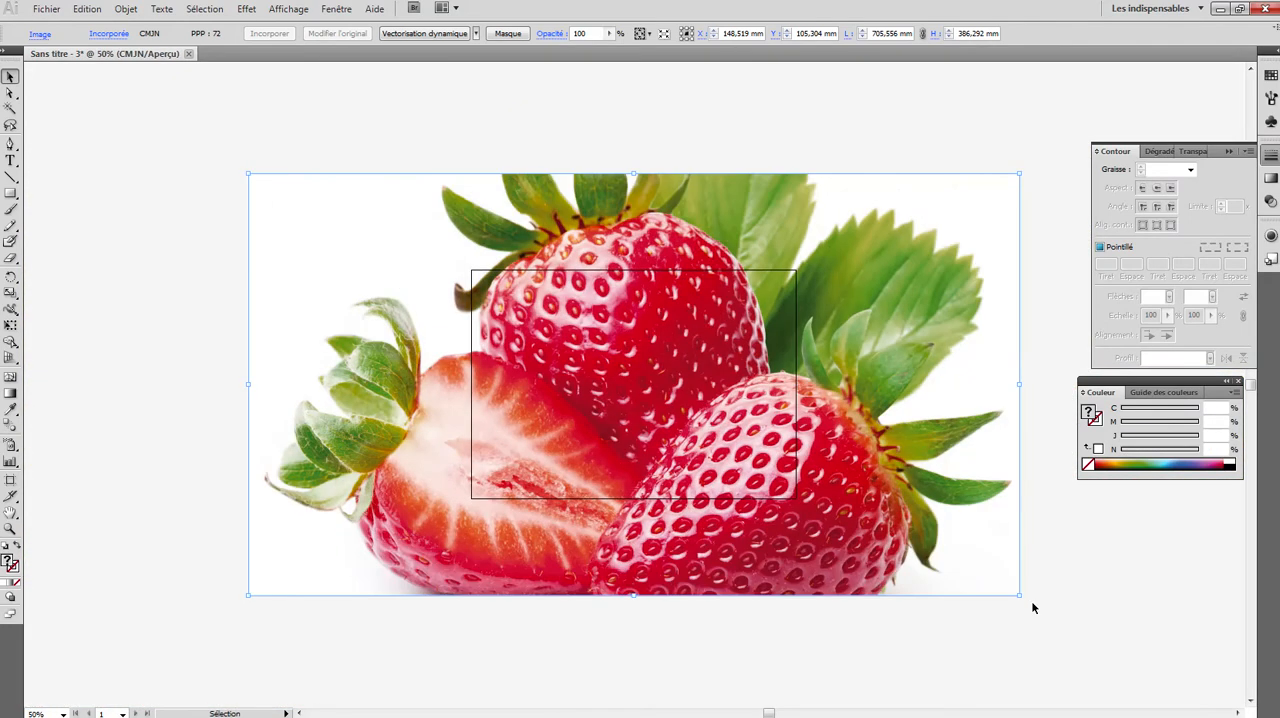
left_click_drag(1018, 594, 656, 396)
left_click_drag(641, 371, 656, 399)
left_click_drag(631, 388, 753, 438)
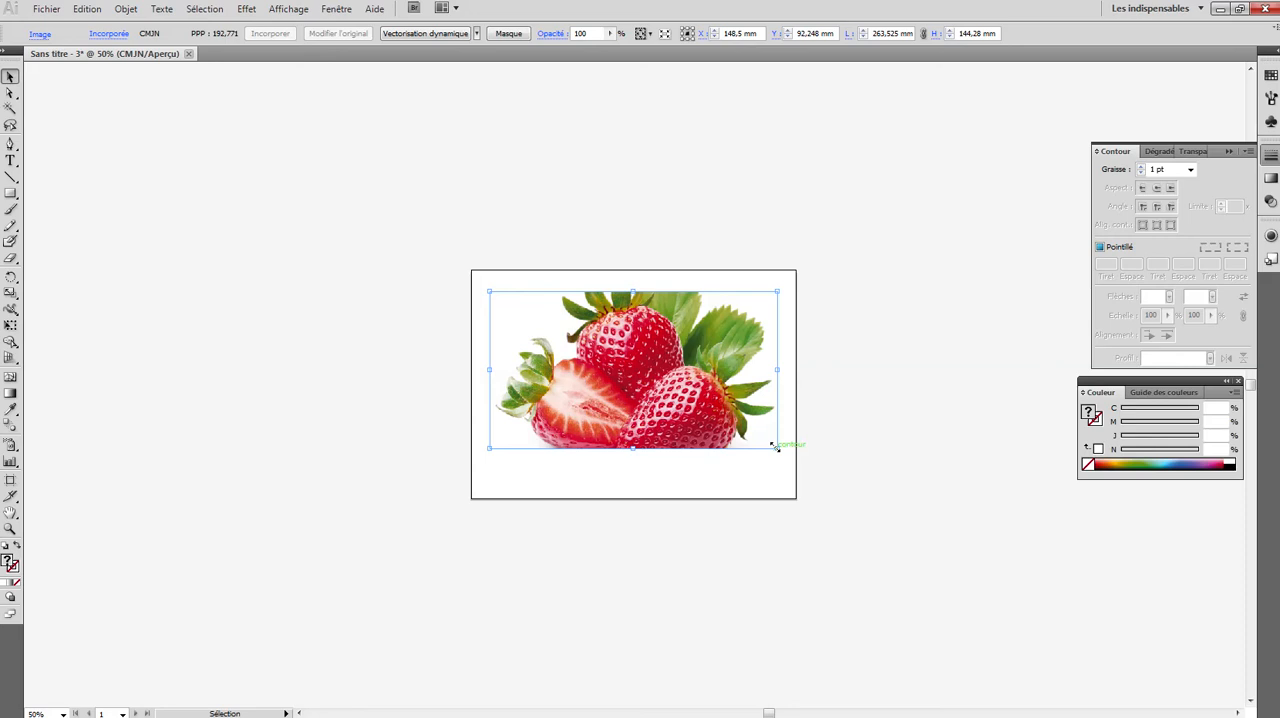
- Try stretching the strawberry picture out of proportion from its lower-right corner, and undo the distortion
left_click_drag(776, 447, 881, 355)
key("ctrl")
key("ctrl+z")
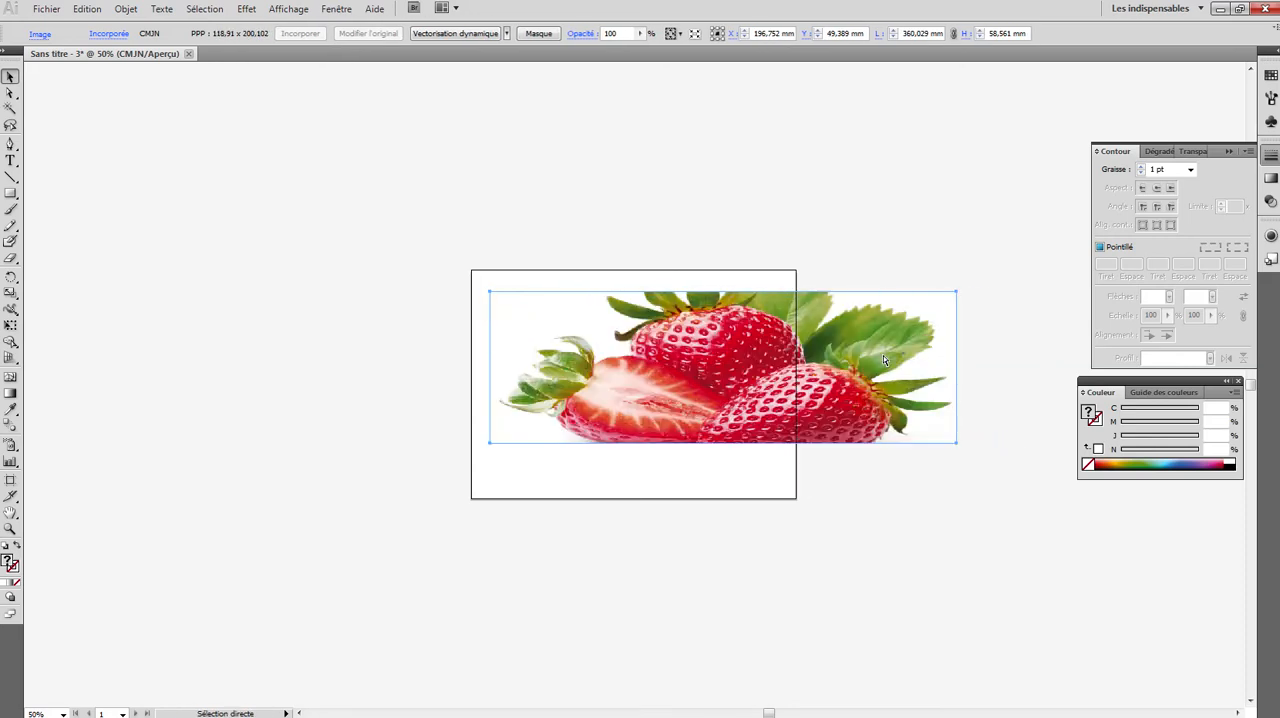
key("ctrl+z")
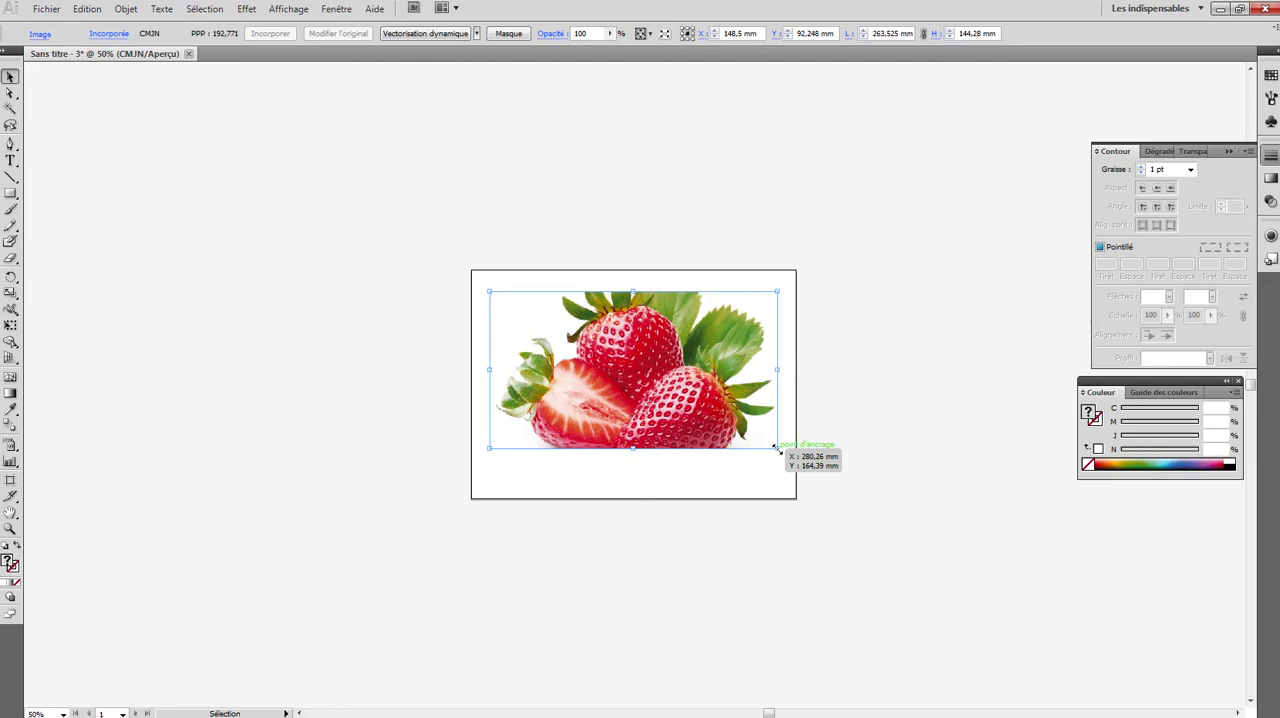
- Scale the strawberry picture down proportionally to about 247 × 135 mm
left_click_drag(776, 449, 725, 415)
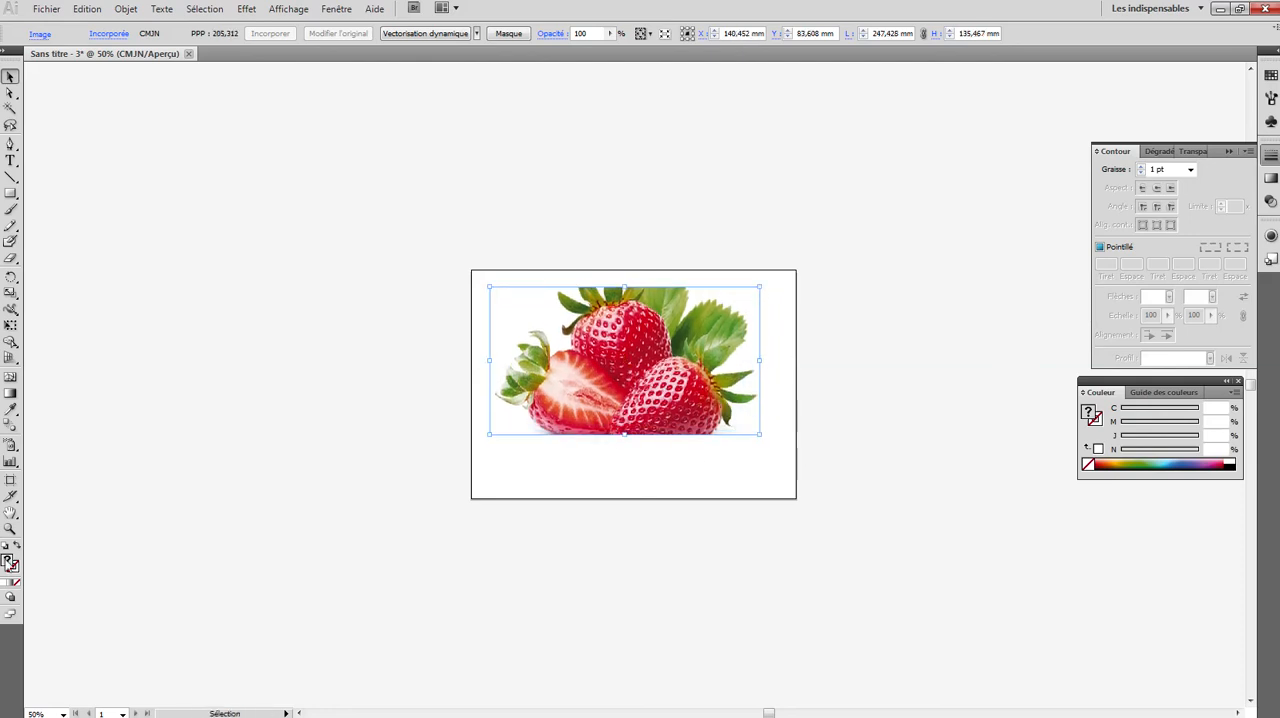
left_click(10, 528)
left_click_drag(597, 343, 764, 461)
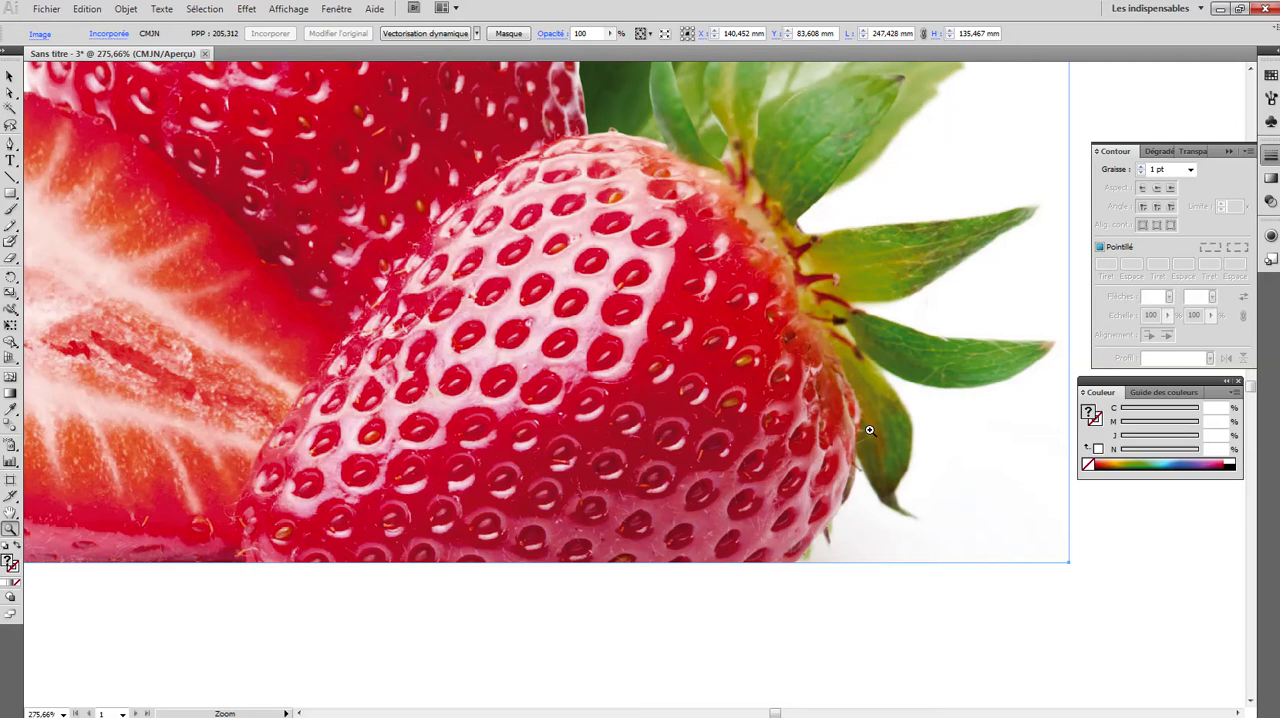
scroll(870, 430, "up", 2)
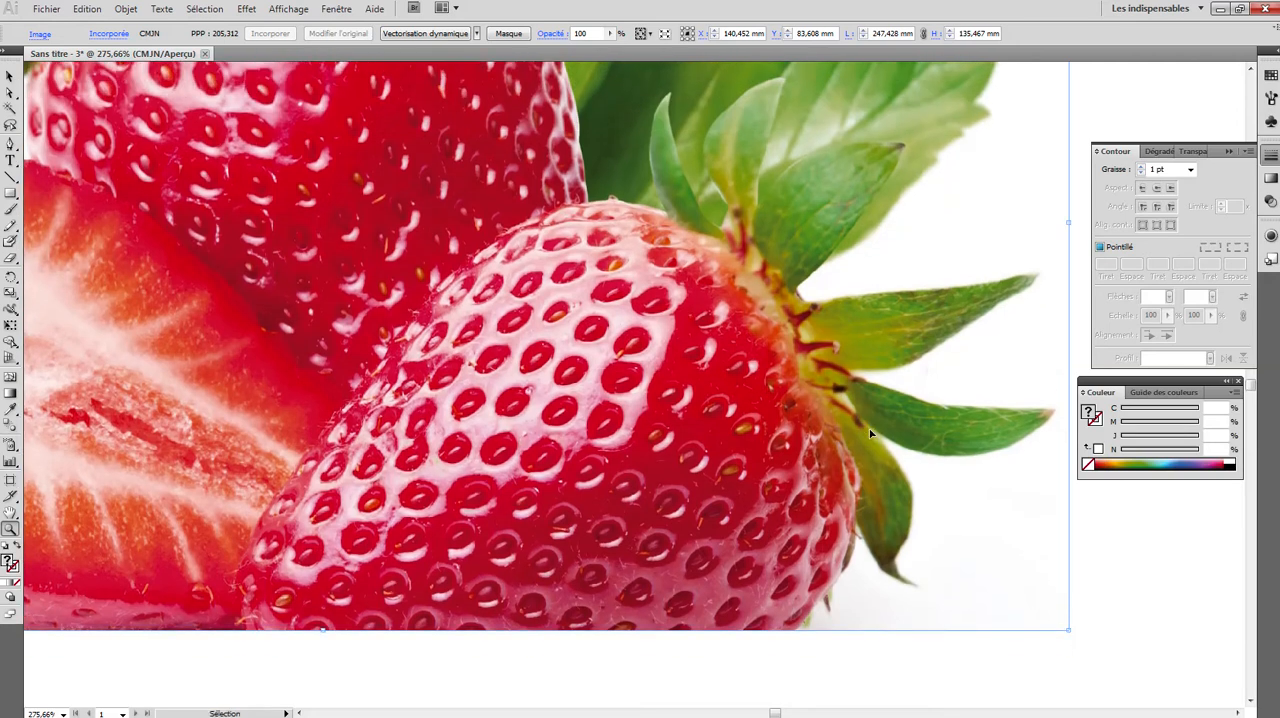
key("ctrl+minus")
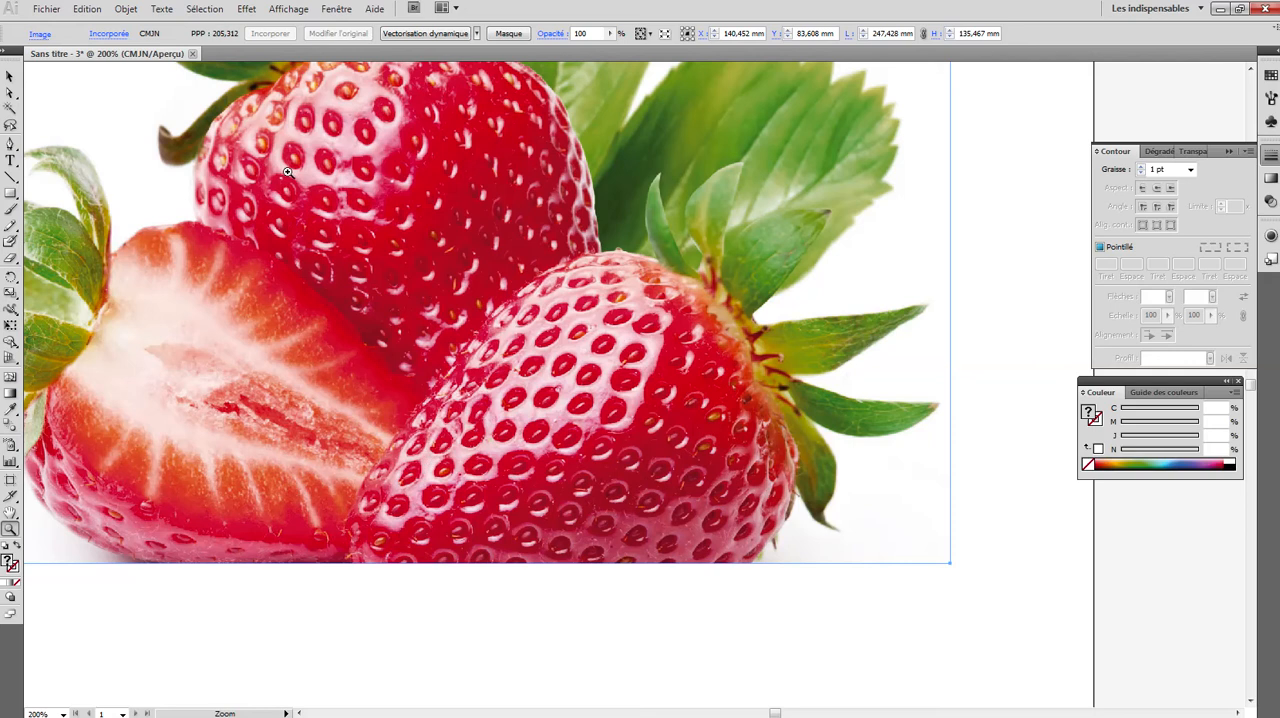
- Try out the Pen tool with a wavy curved path running from below the picture onto the front strawberry
left_click(10, 144)
left_click(261, 641)
mouse_move(443, 639)
left_mouse_down()
mouse_move(508, 636)
mouse_move(586, 607)
mouse_move(548, 592)
left_mouse_up()
left_click_drag(662, 517, 697, 550)
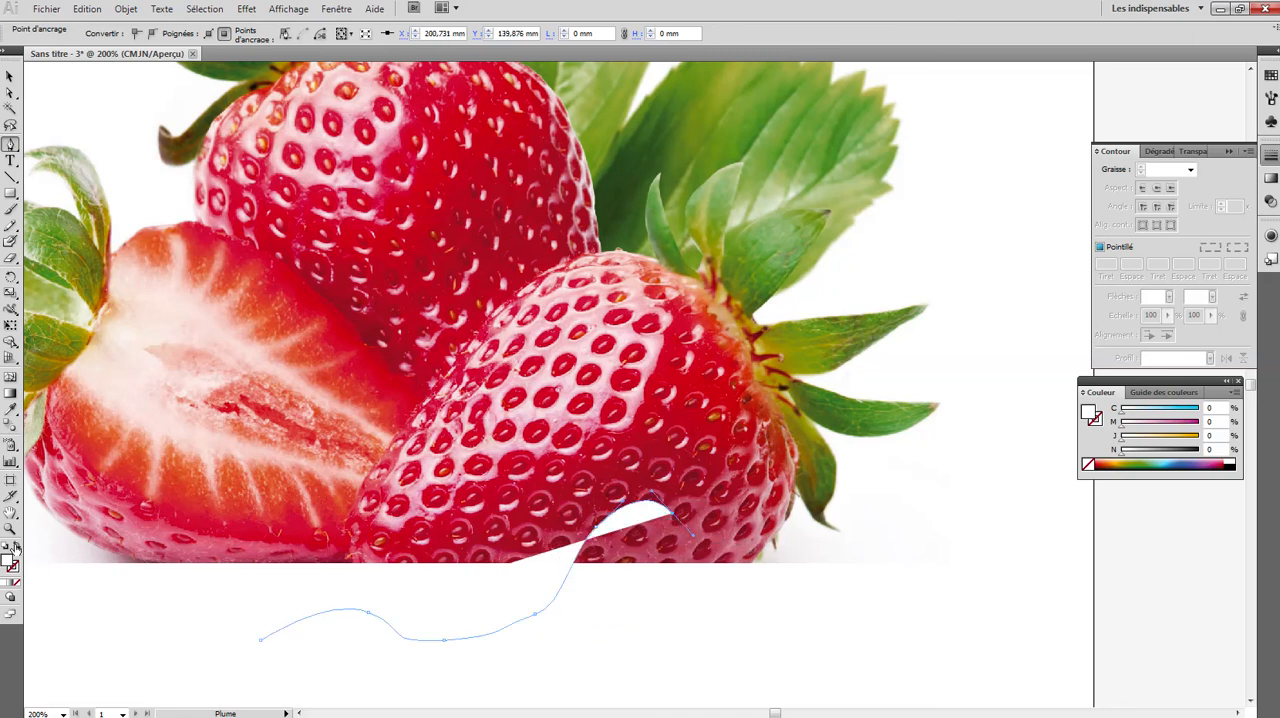
- Give the practice path no fill and a black stroke, and delete the path
left_click(15, 546)
left_click(14, 569)
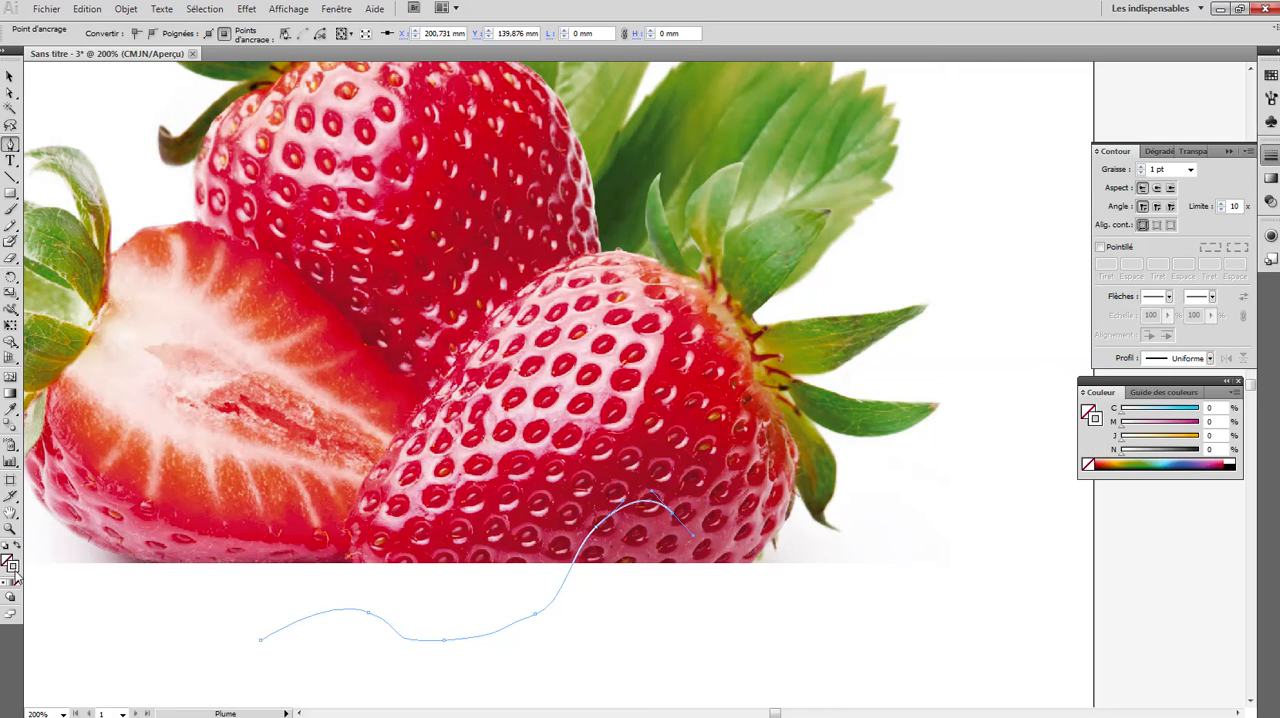
left_click(1236, 463)
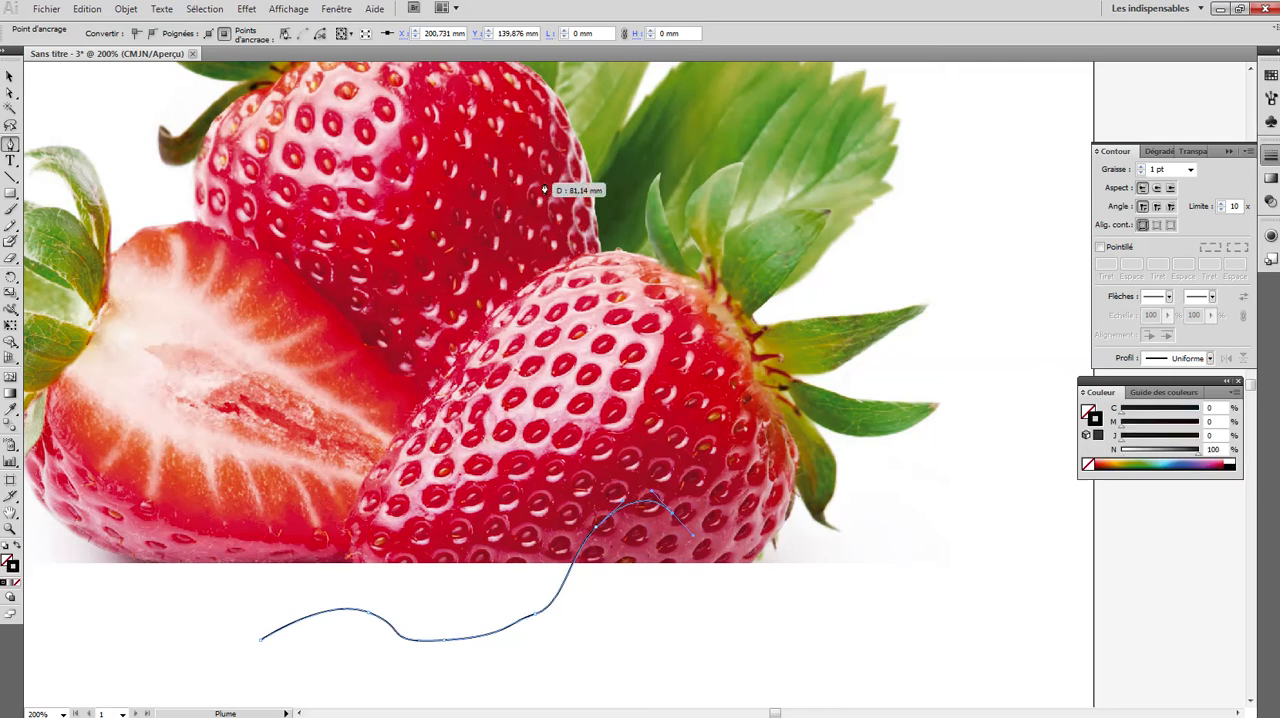
key("Delete")
key("Delete")
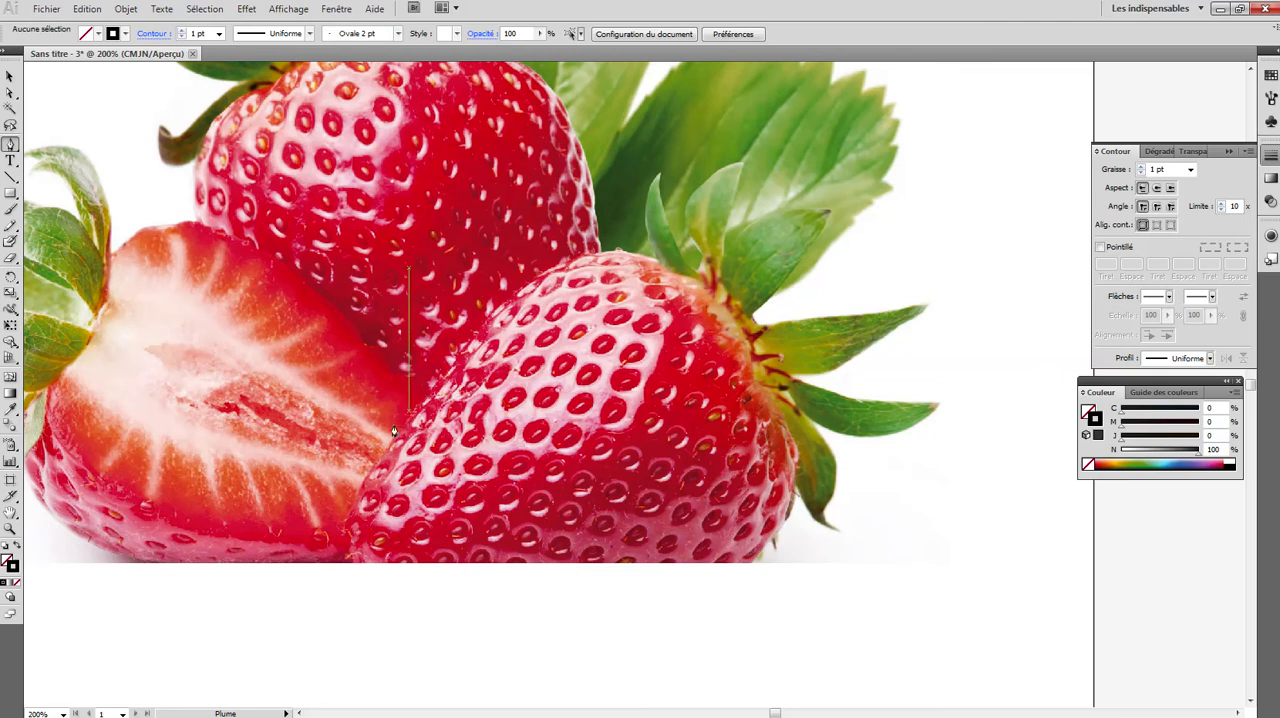
- Trace the front strawberry's body with the Pen tool as a closed outline about 103 × 86 mm, rounded off below the picture's edge
left_click(366, 483)
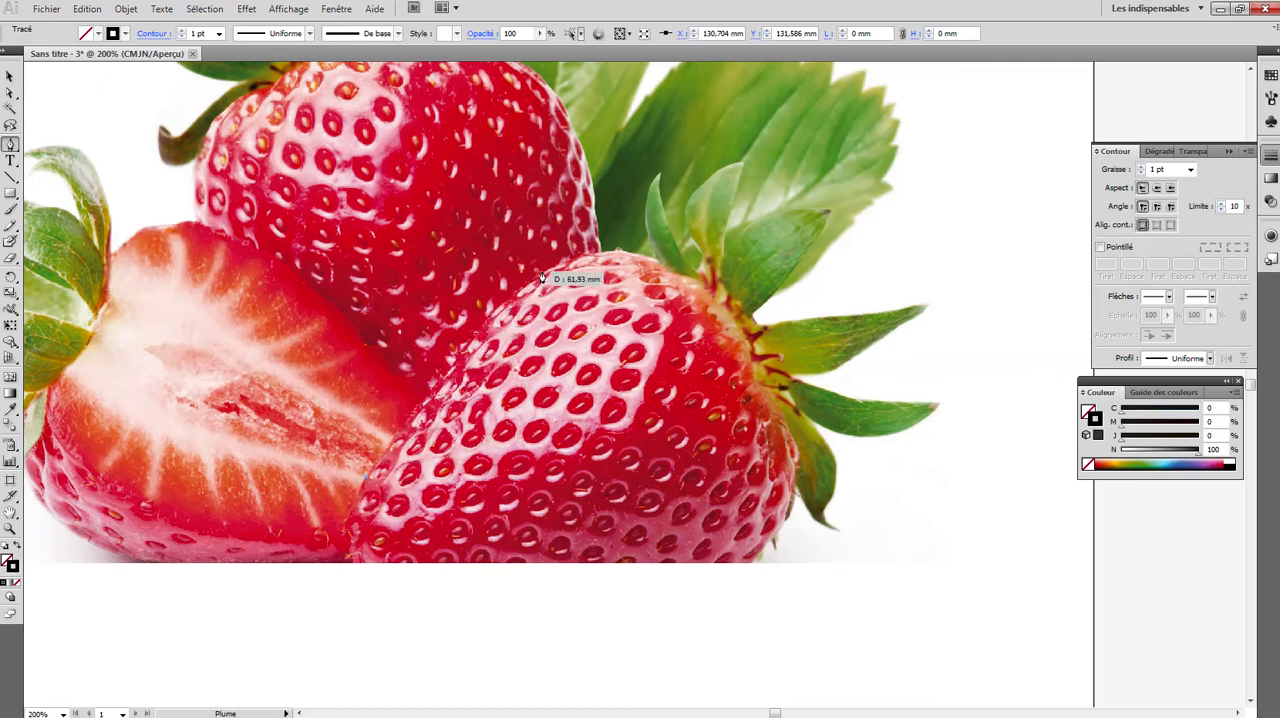
left_click_drag(546, 274, 617, 236)
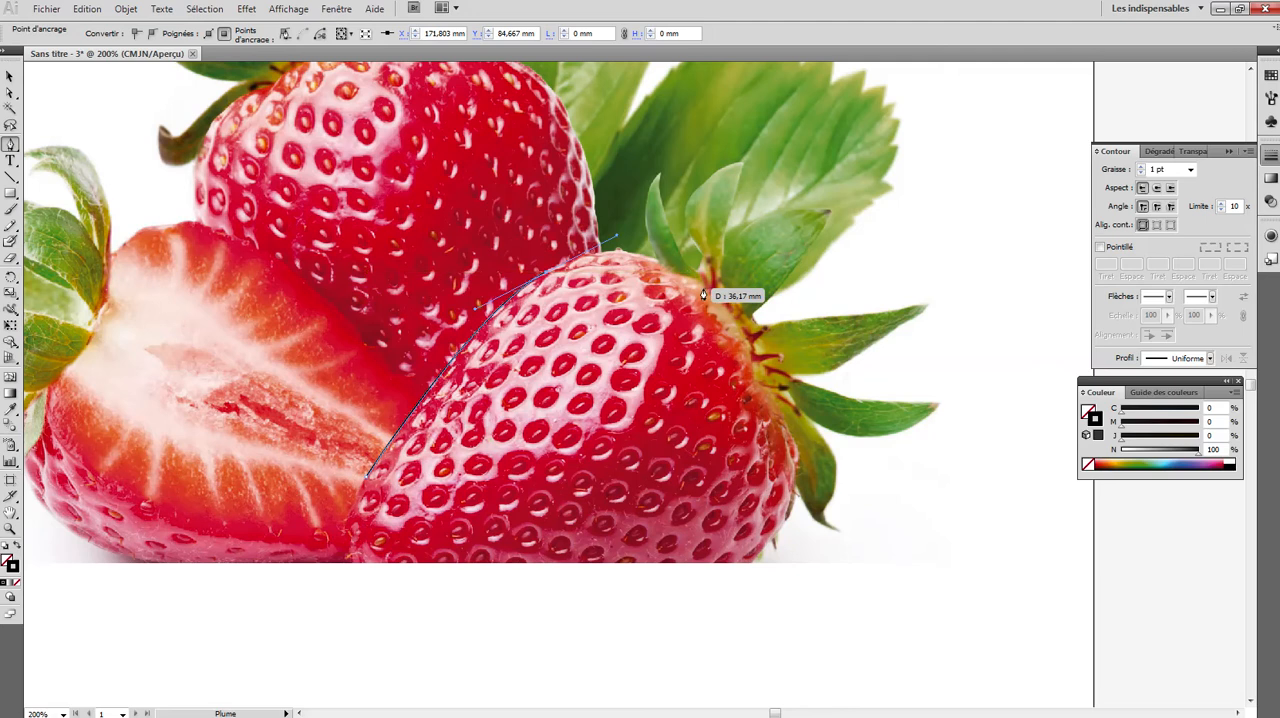
left_click_drag(706, 288, 741, 325)
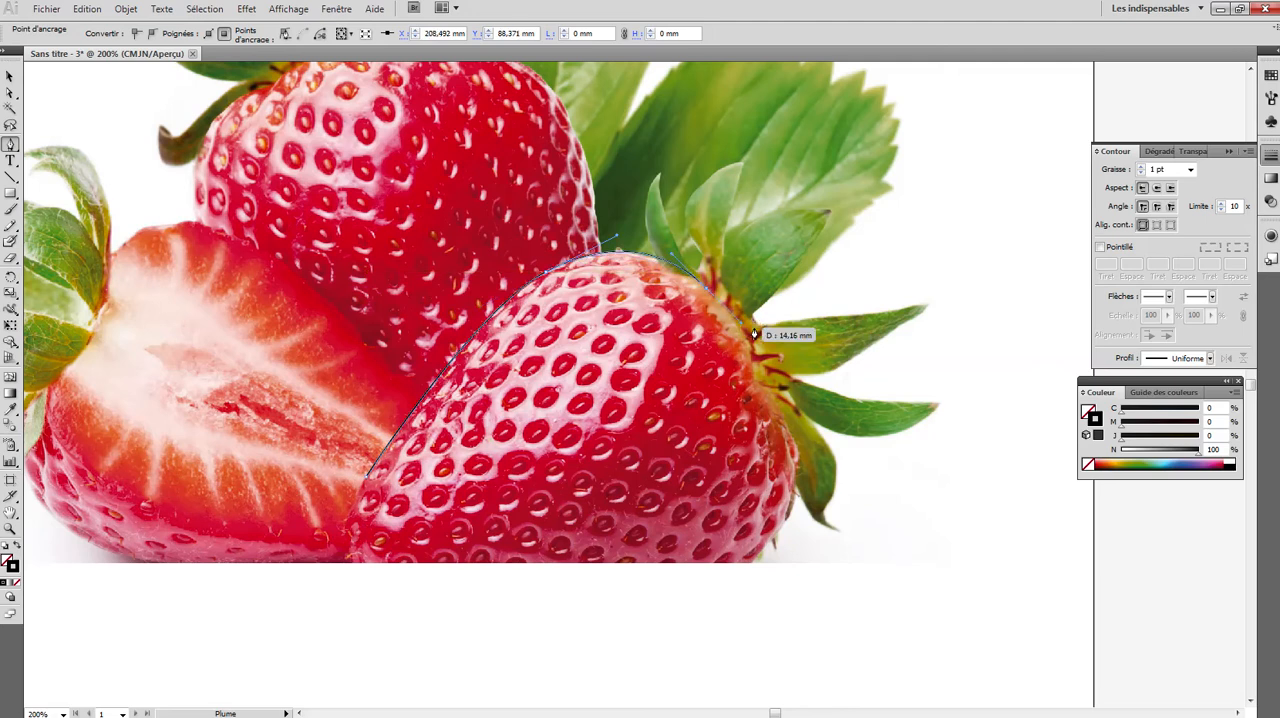
left_click_drag(758, 384, 757, 376)
left_click_drag(790, 426, 614, 636)
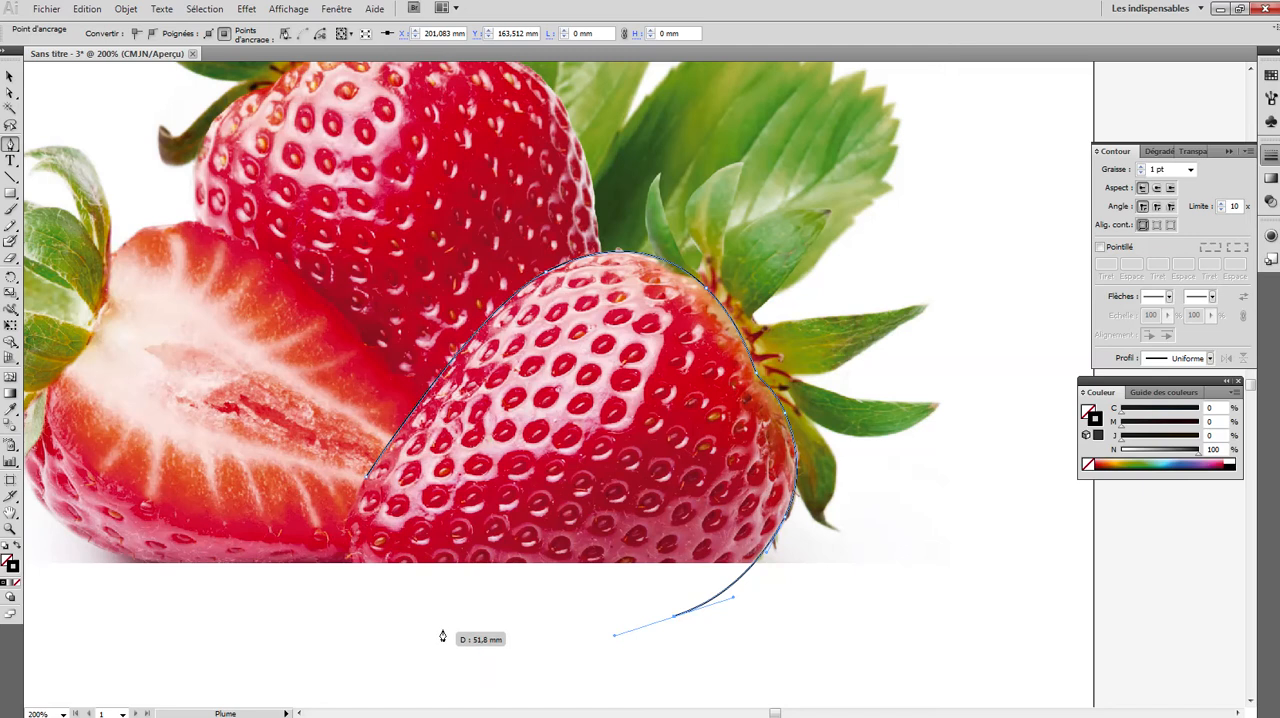
left_click(417, 612)
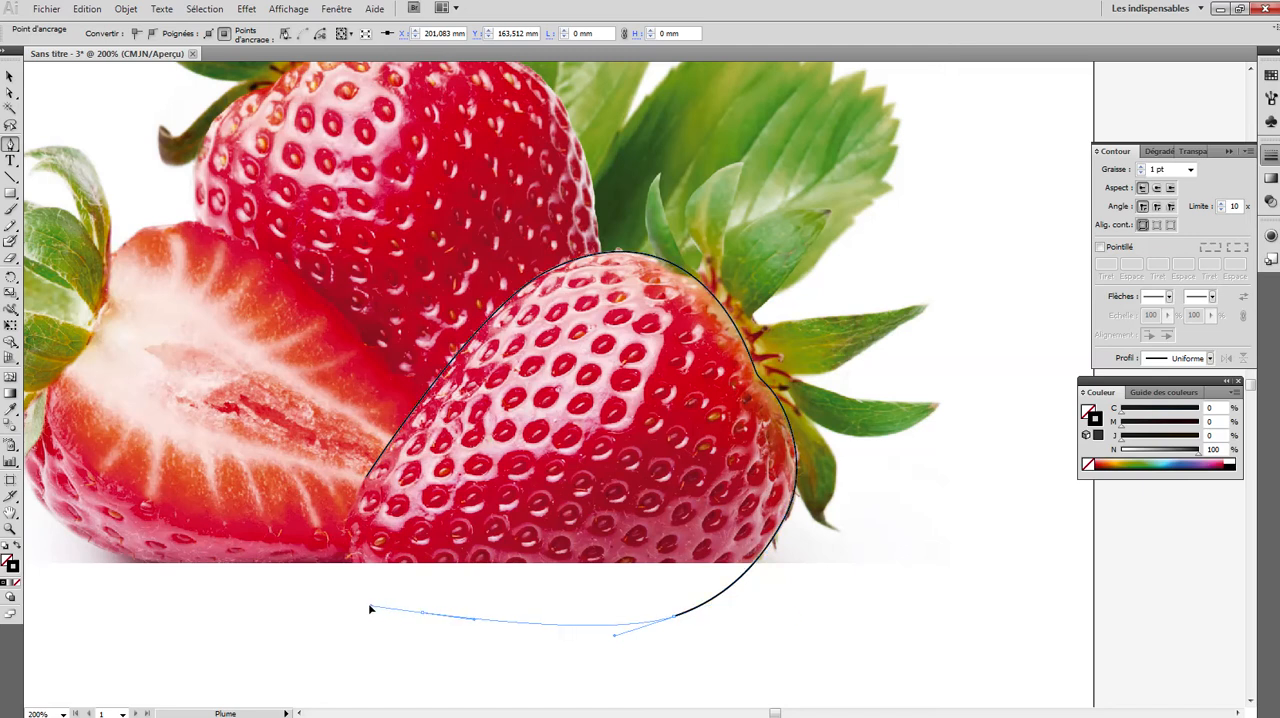
left_click_drag(366, 605, 420, 392)
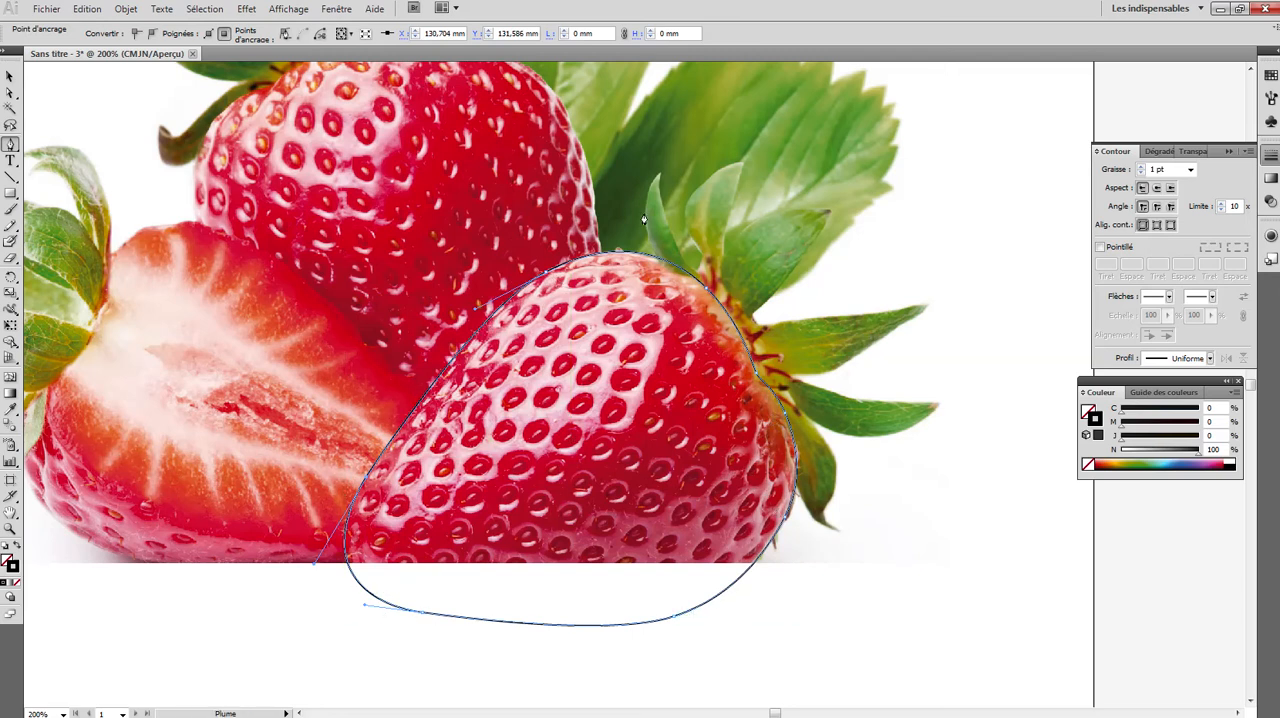
- Fill the traced strawberry body with red sampled from the upper strawberry, without a stroke, and move it off the artboard to its right
left_click(16, 549)
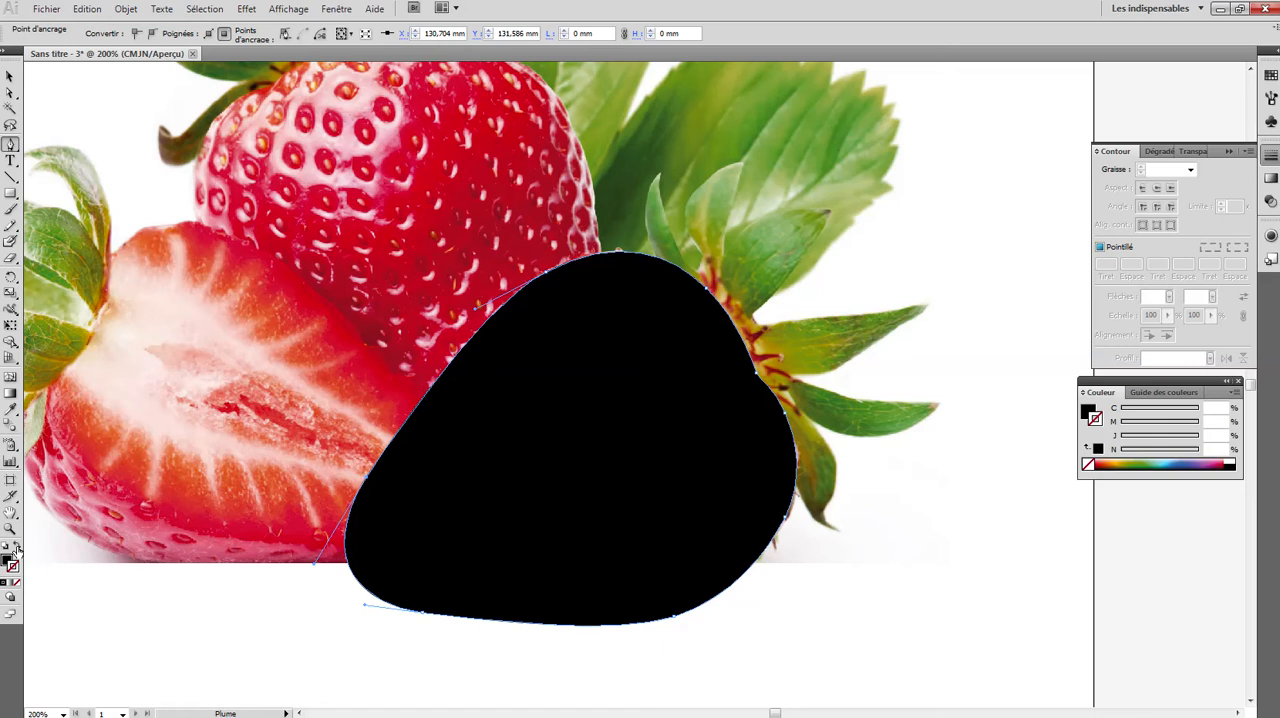
left_click(10, 408)
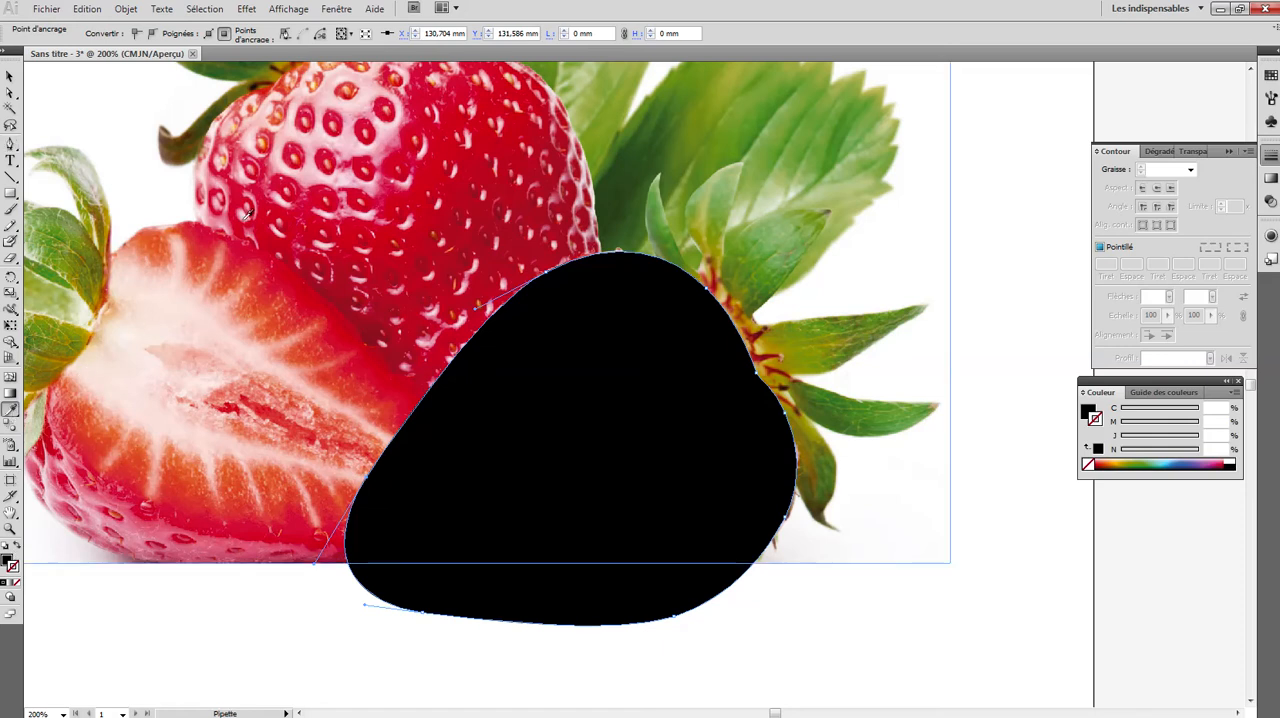
left_click(425, 199)
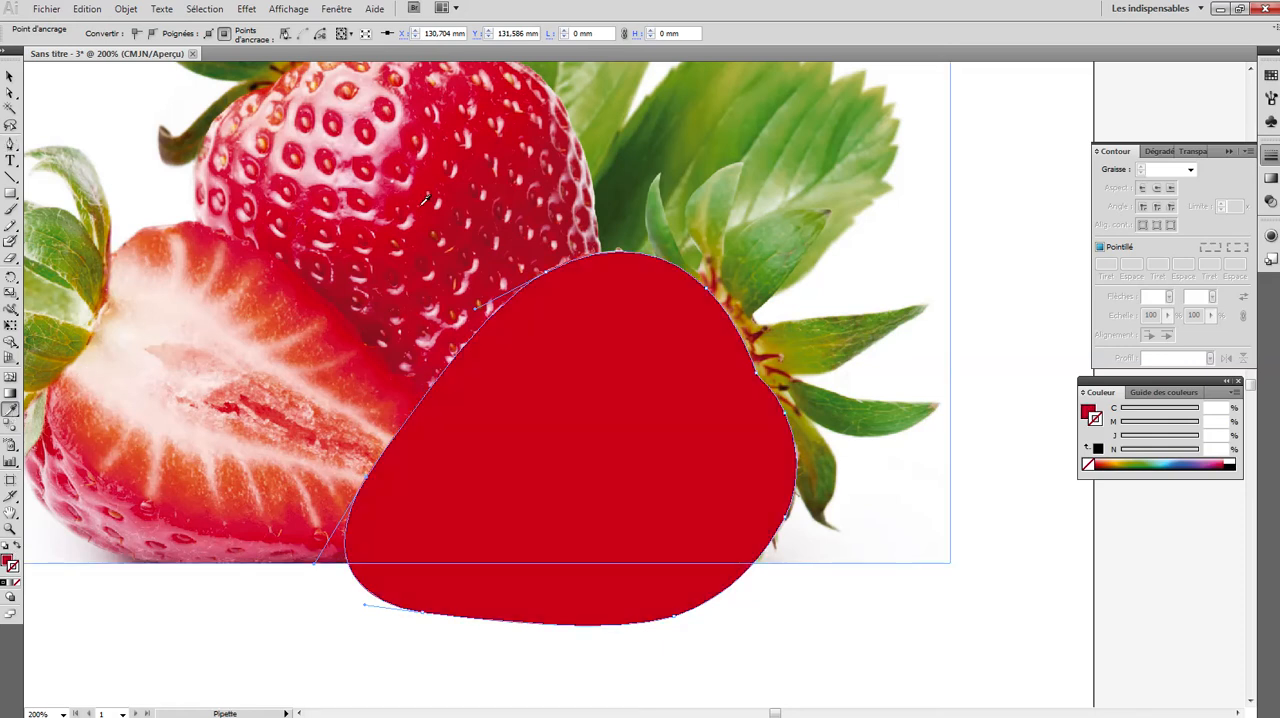
left_click(8, 80)
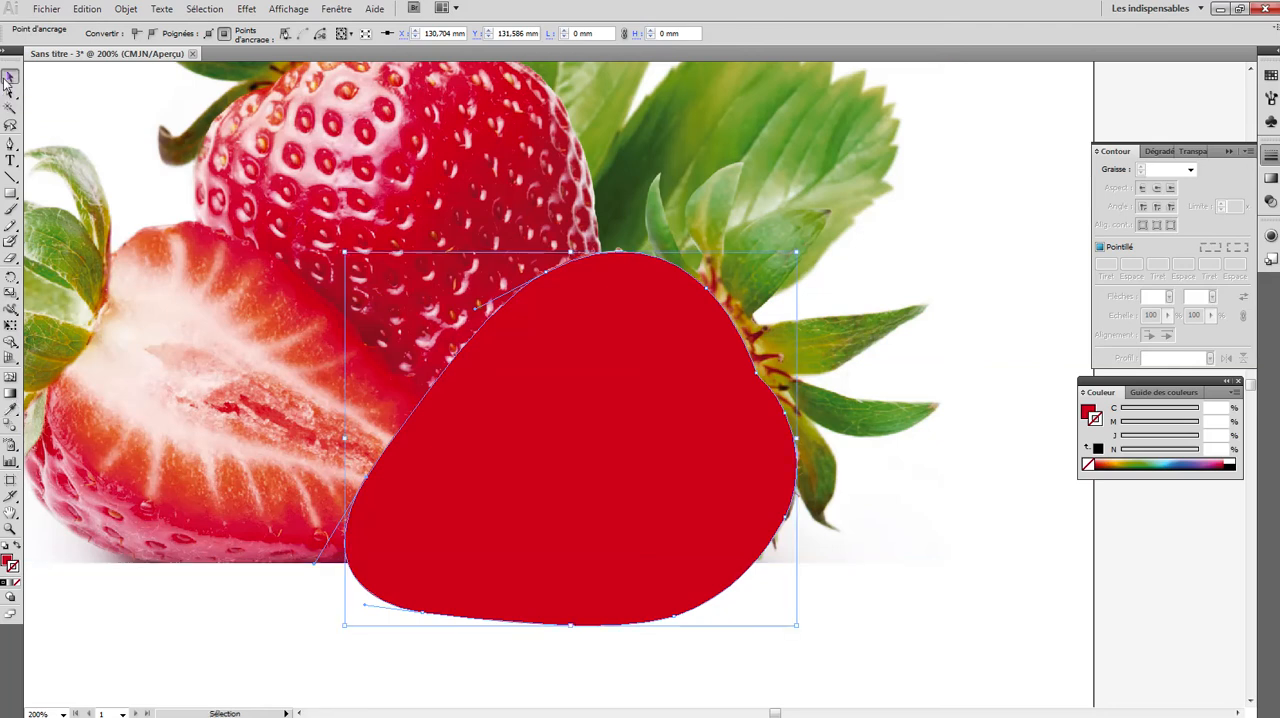
key("ctrl+minus")
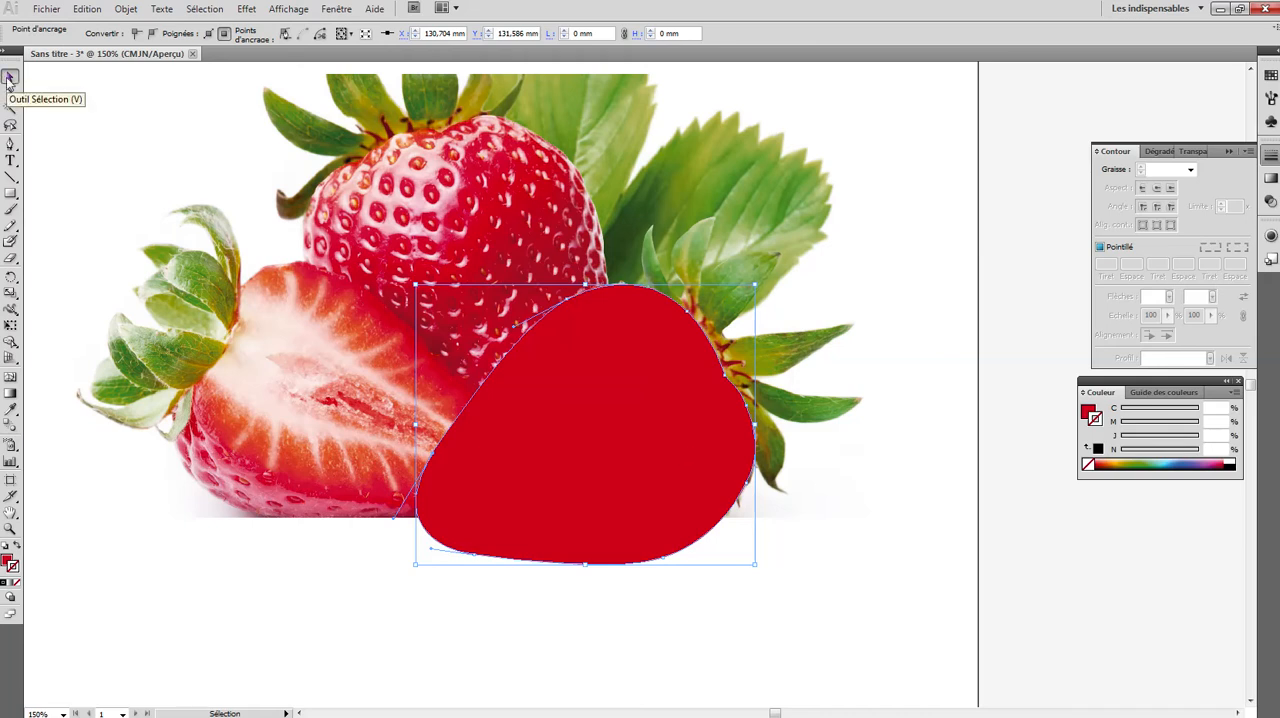
left_click_drag(568, 469, 1085, 580)
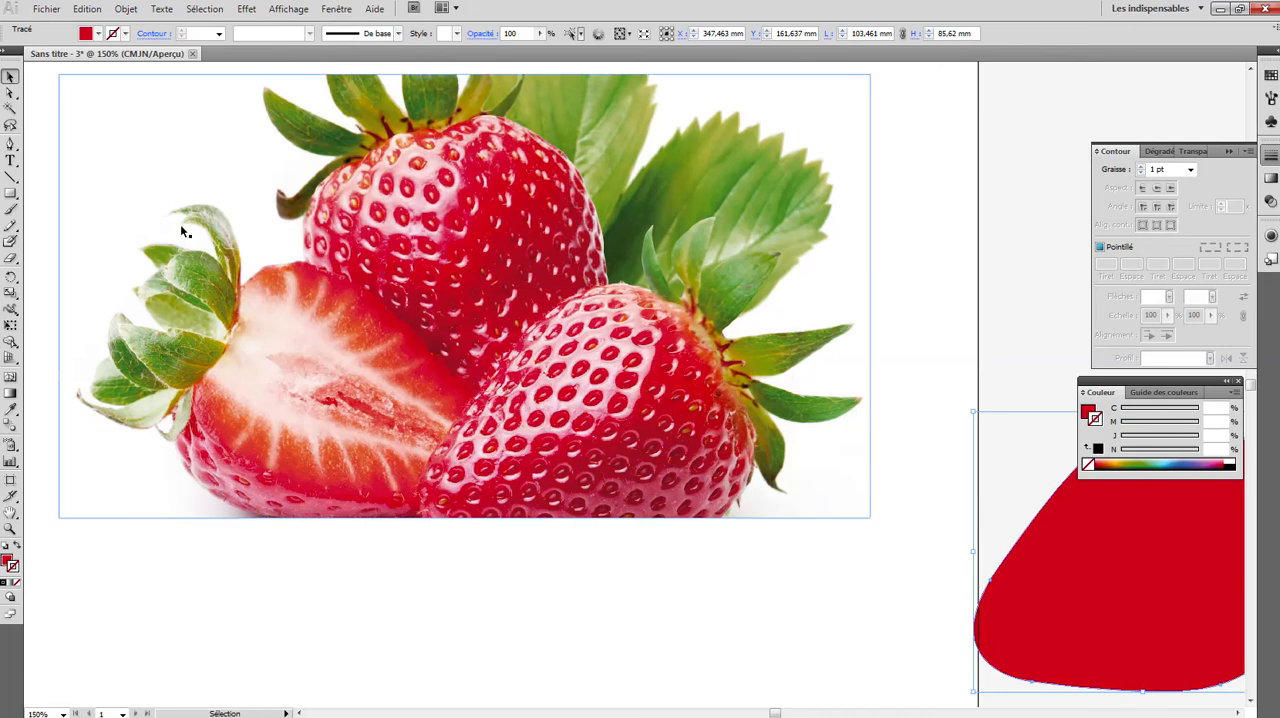
- Trace the small curved leaf at the upper left of the front strawberry's crown as a closed path with the Pen tool
left_click(10, 143)
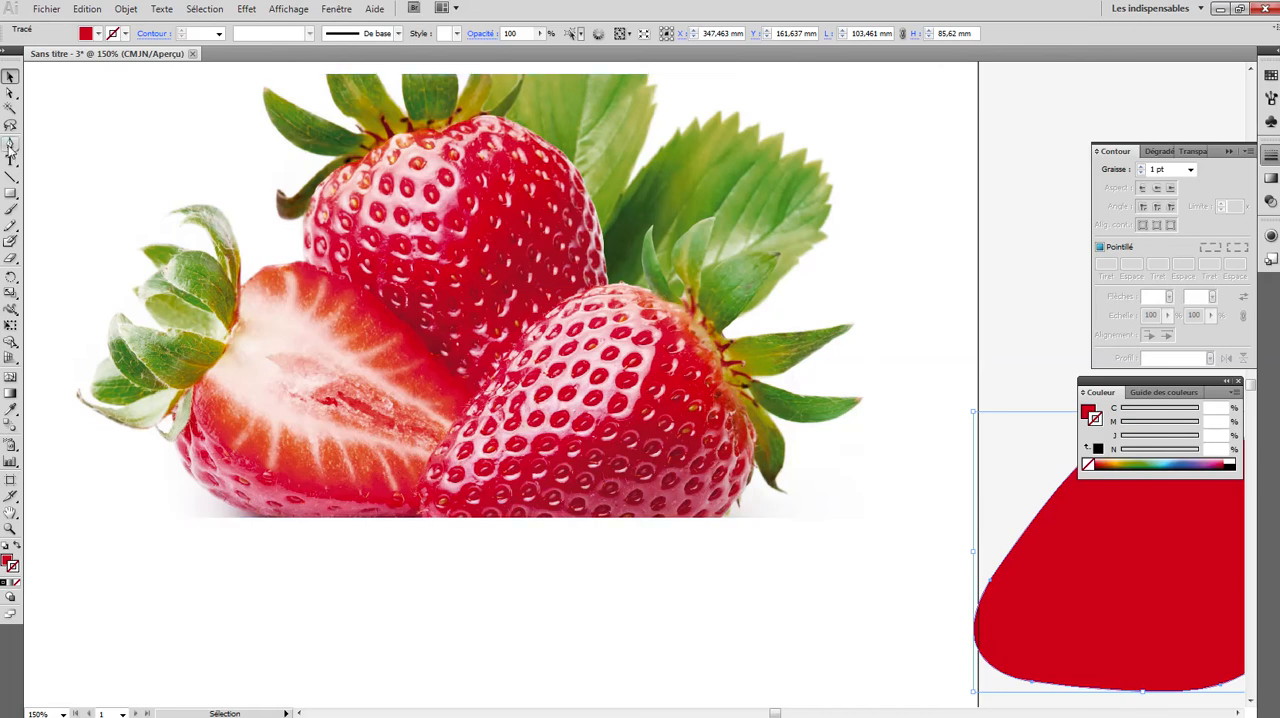
left_click(662, 288)
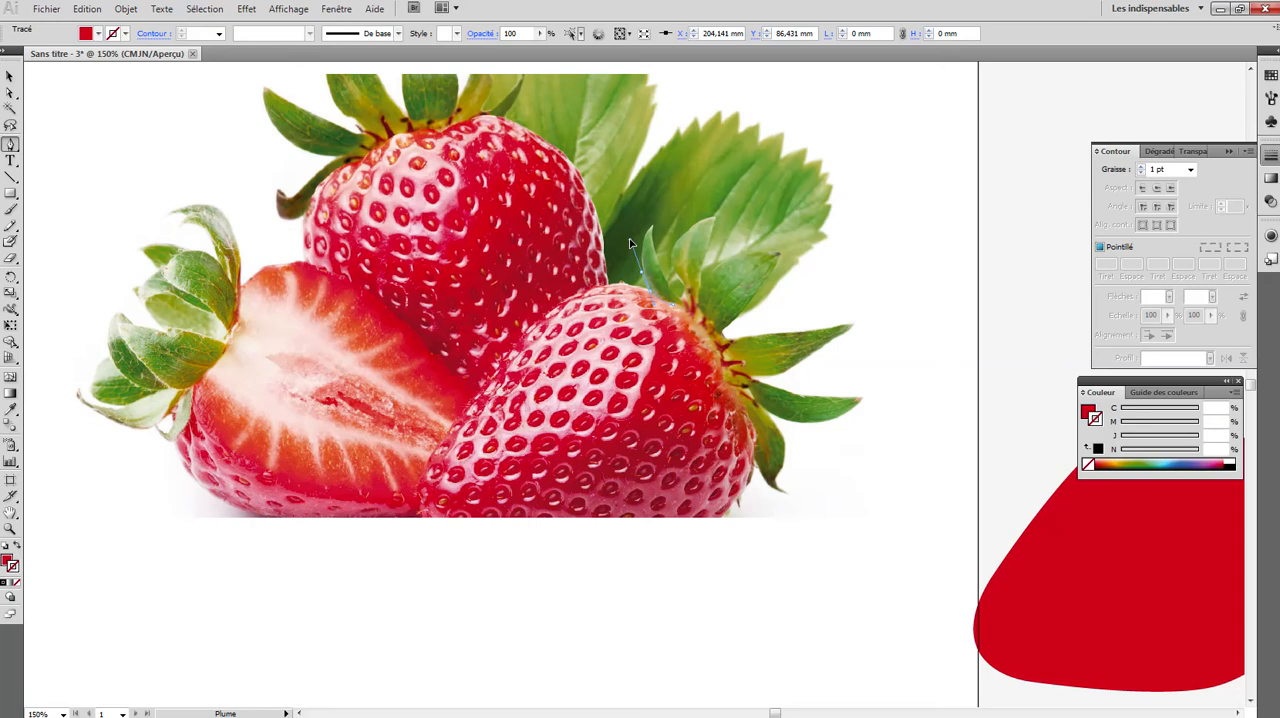
mouse_move(630, 243)
left_mouse_down()
mouse_move(663, 230)
mouse_move(652, 231)
left_mouse_up()
left_click(652, 231)
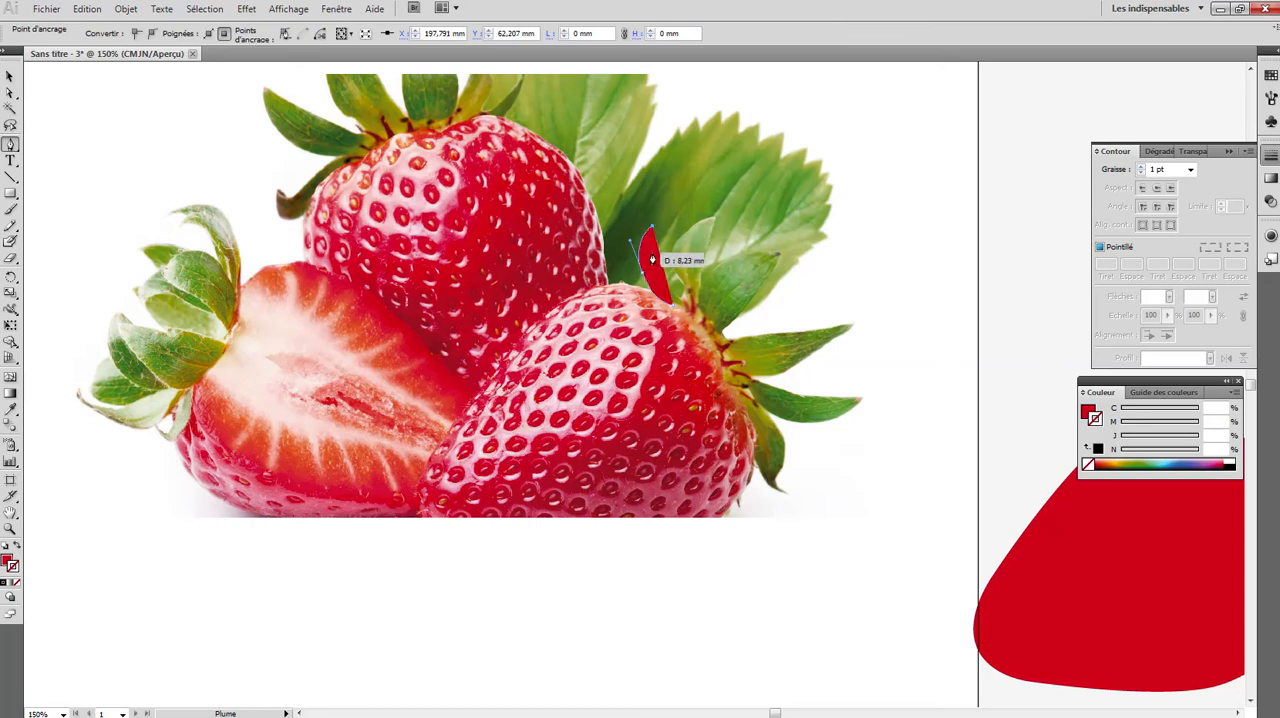
left_click(16, 546)
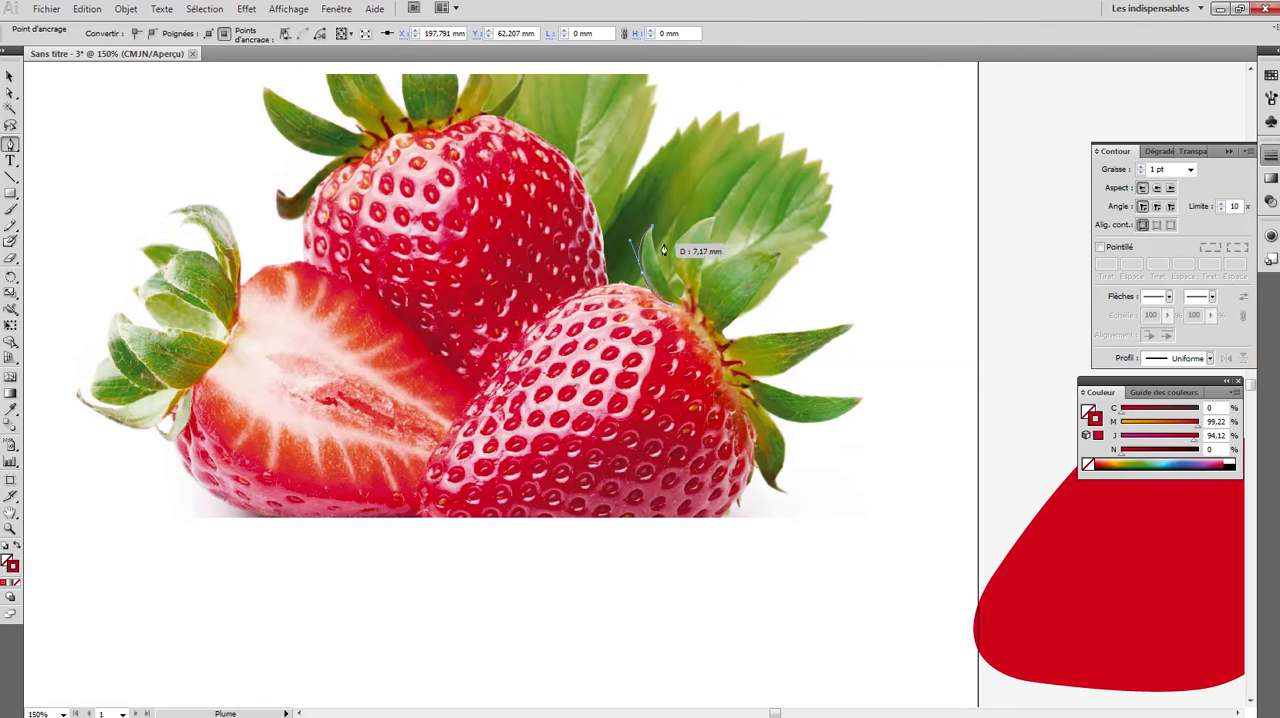
mouse_move(655, 265)
left_mouse_down()
mouse_move(690, 305)
mouse_move(661, 307)
left_mouse_up()
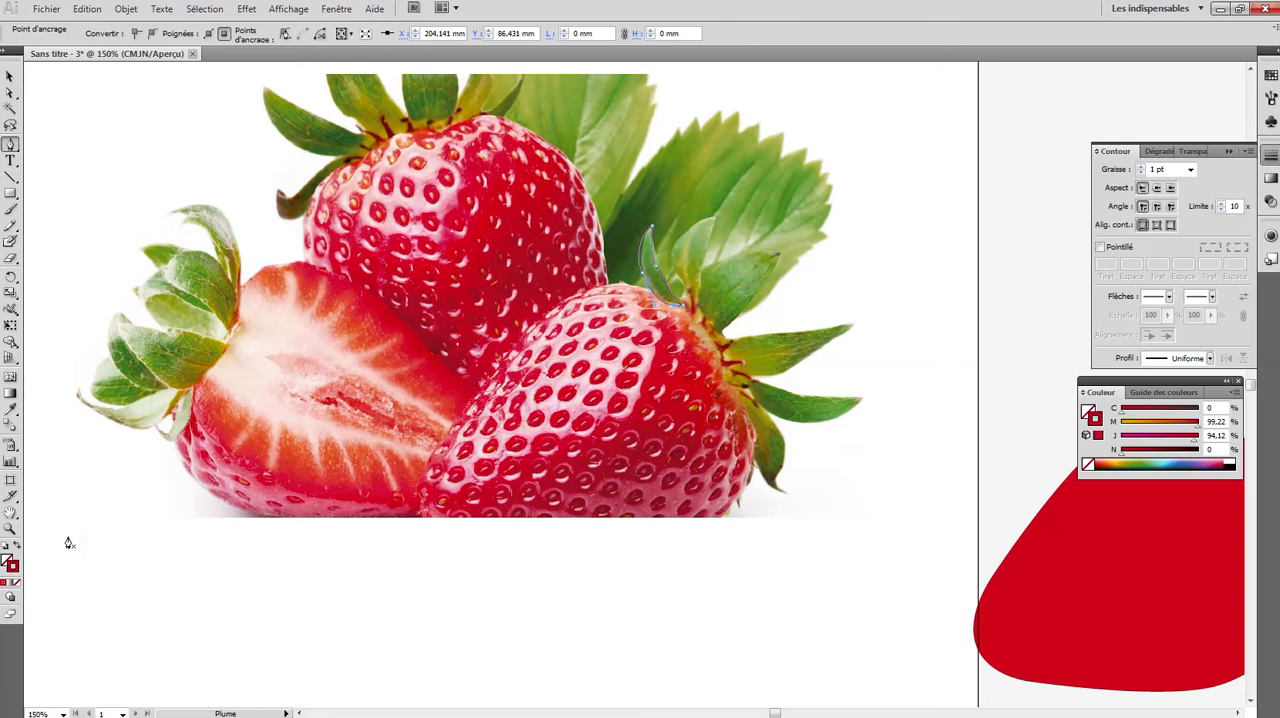
- Fill the traced small leaf with green sampled from the neighbouring crown leaf, without a stroke
left_click(16, 546)
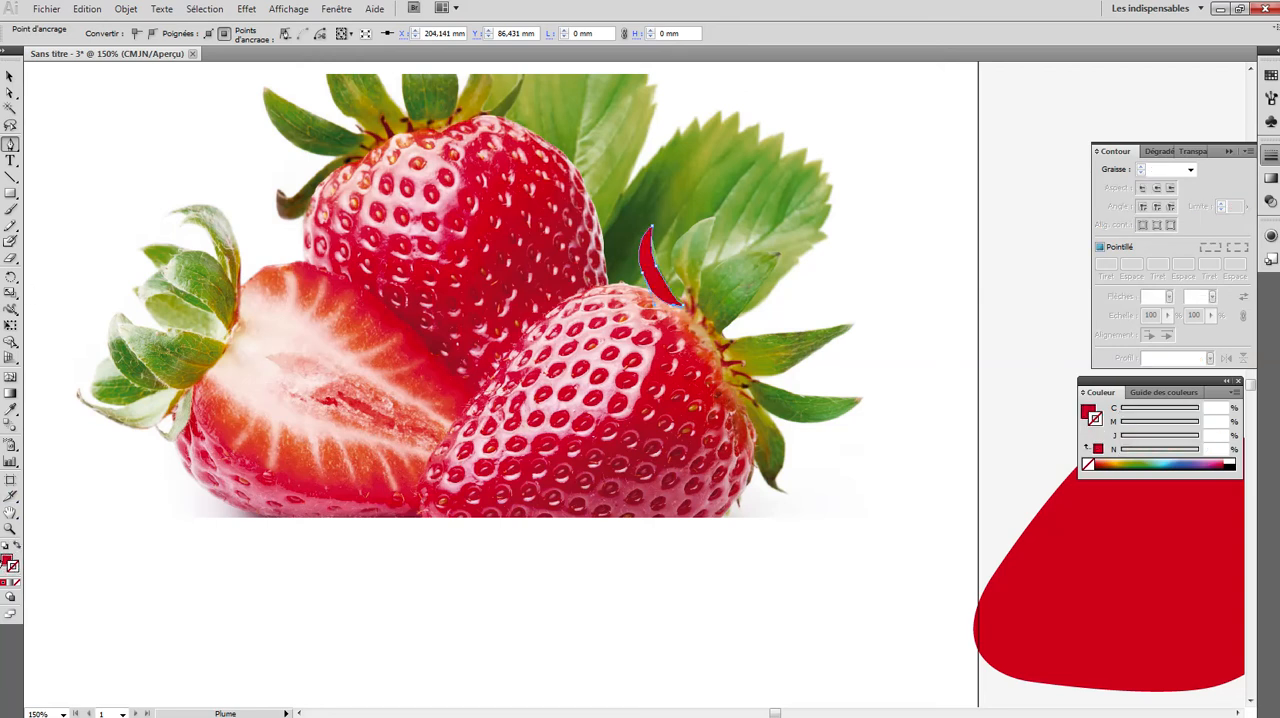
left_click(10, 408)
left_click(732, 280)
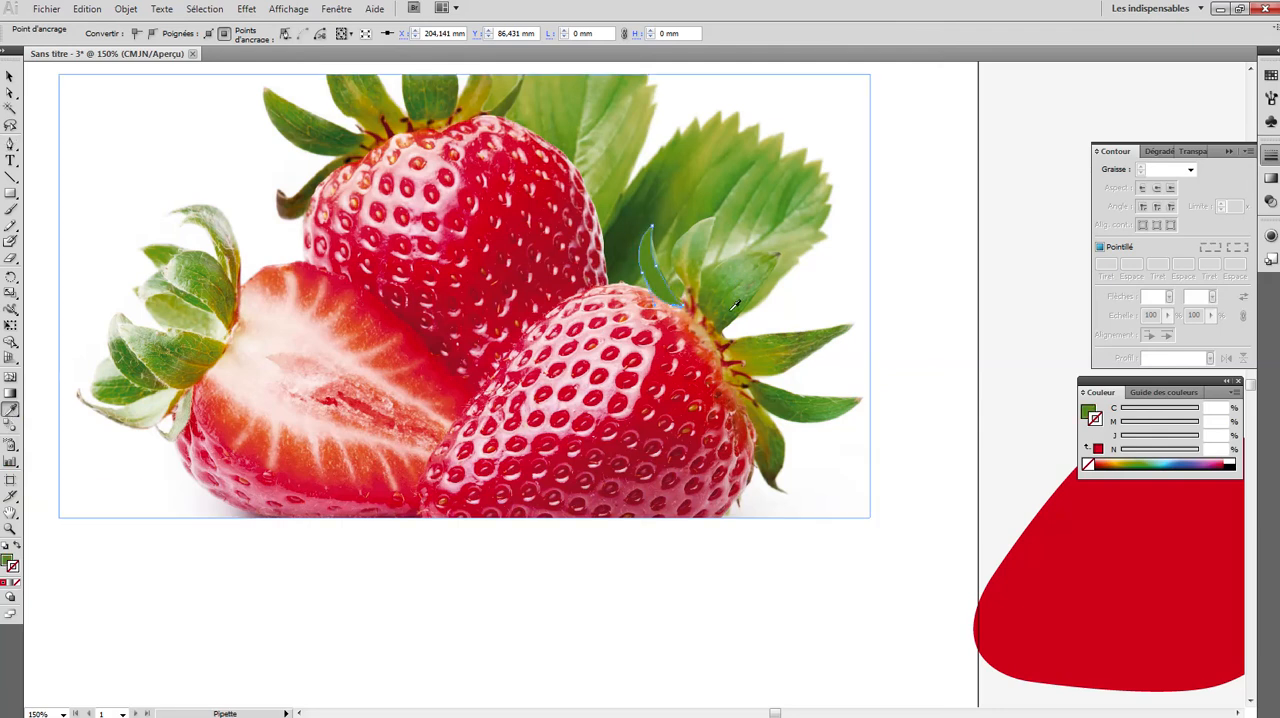
left_click(9, 77)
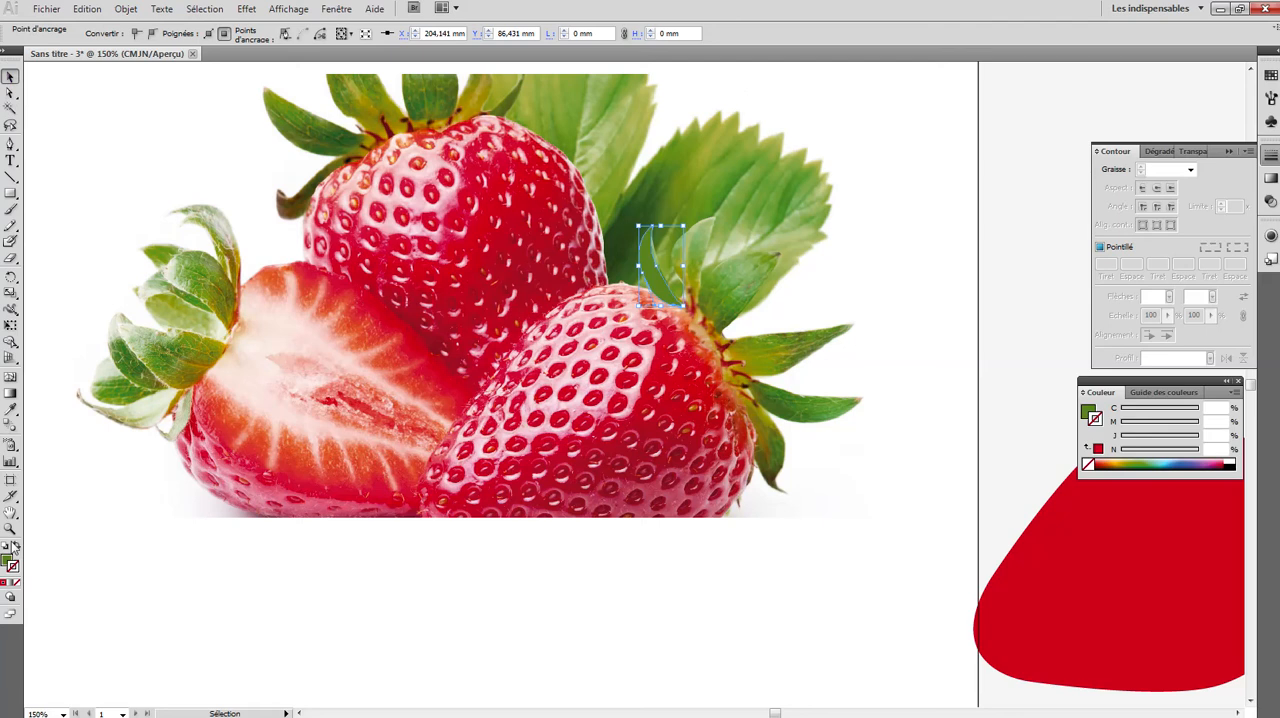
- Trace the second, upright leaf of the front strawberry's crown as a closed green shape with the Pen tool
left_click(10, 144)
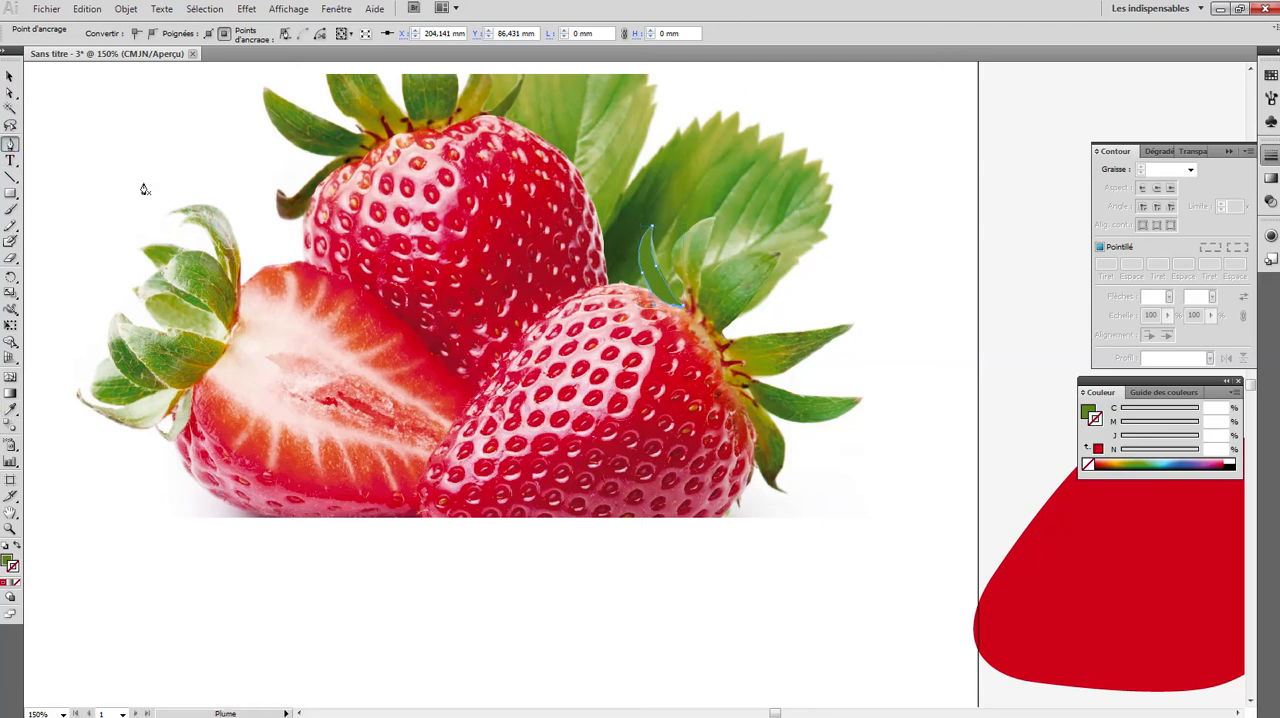
left_click(688, 316)
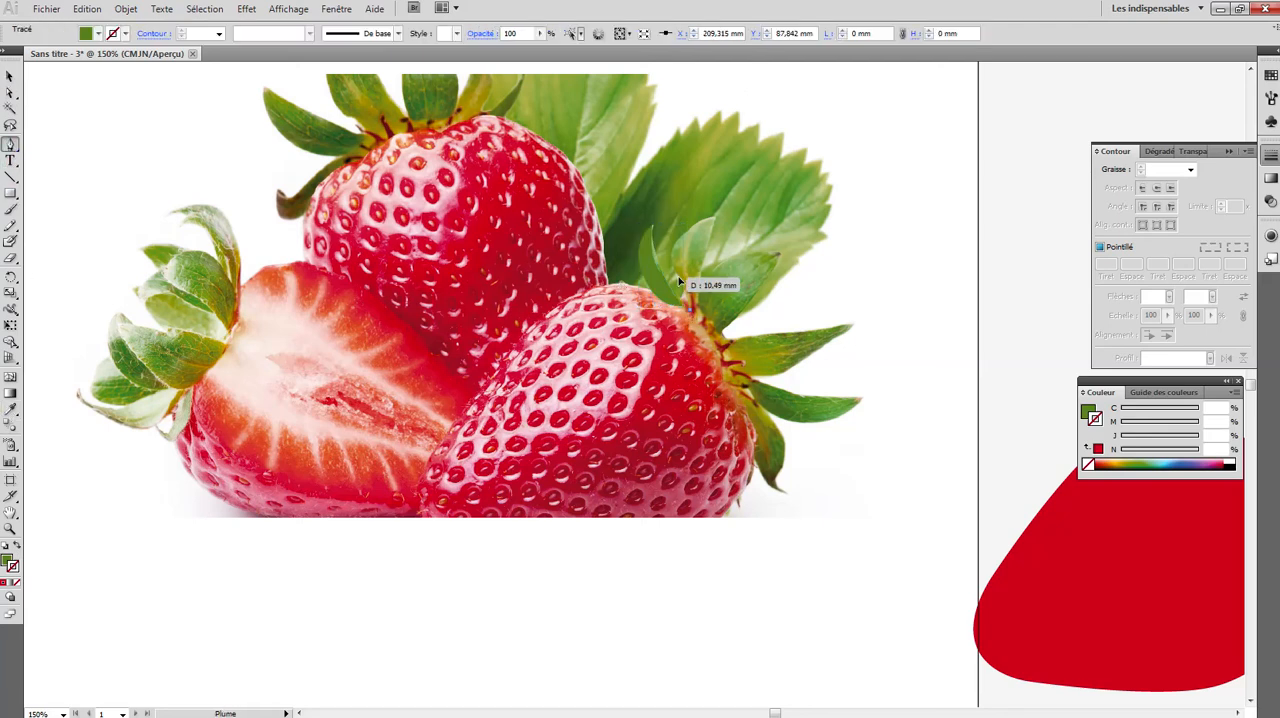
left_click_drag(670, 257, 694, 267)
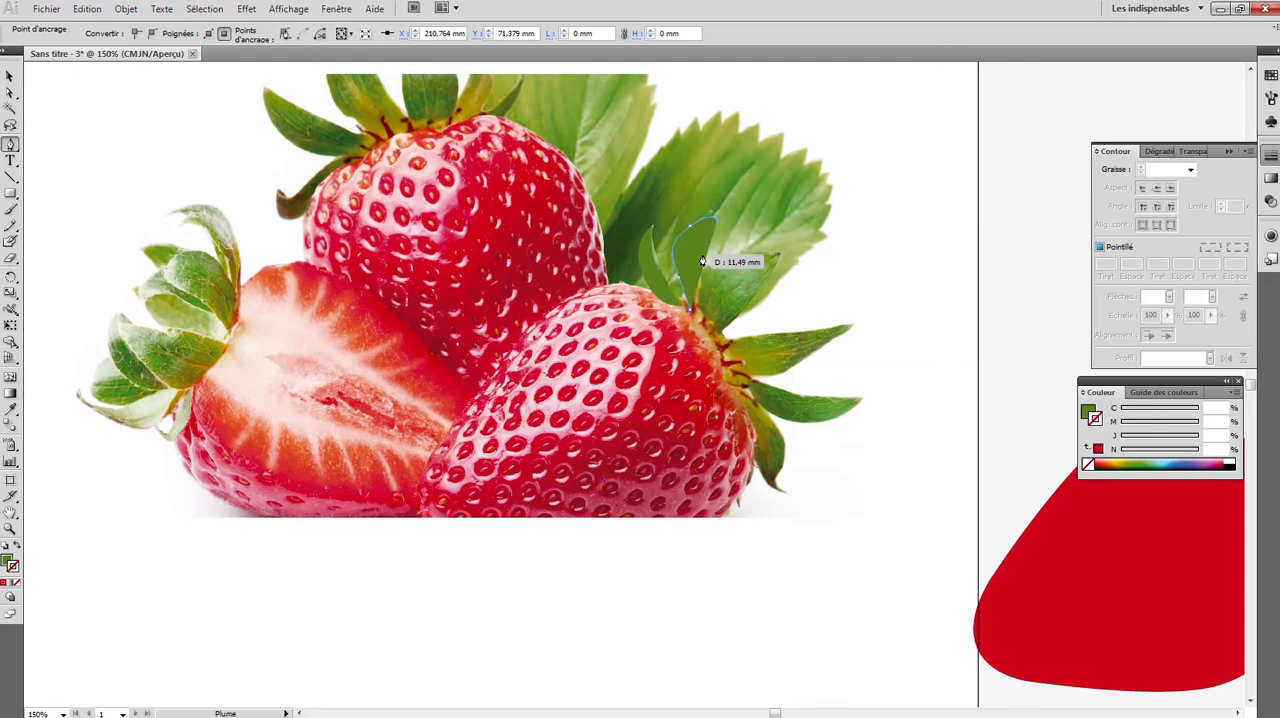
left_click(702, 262)
left_click(692, 316)
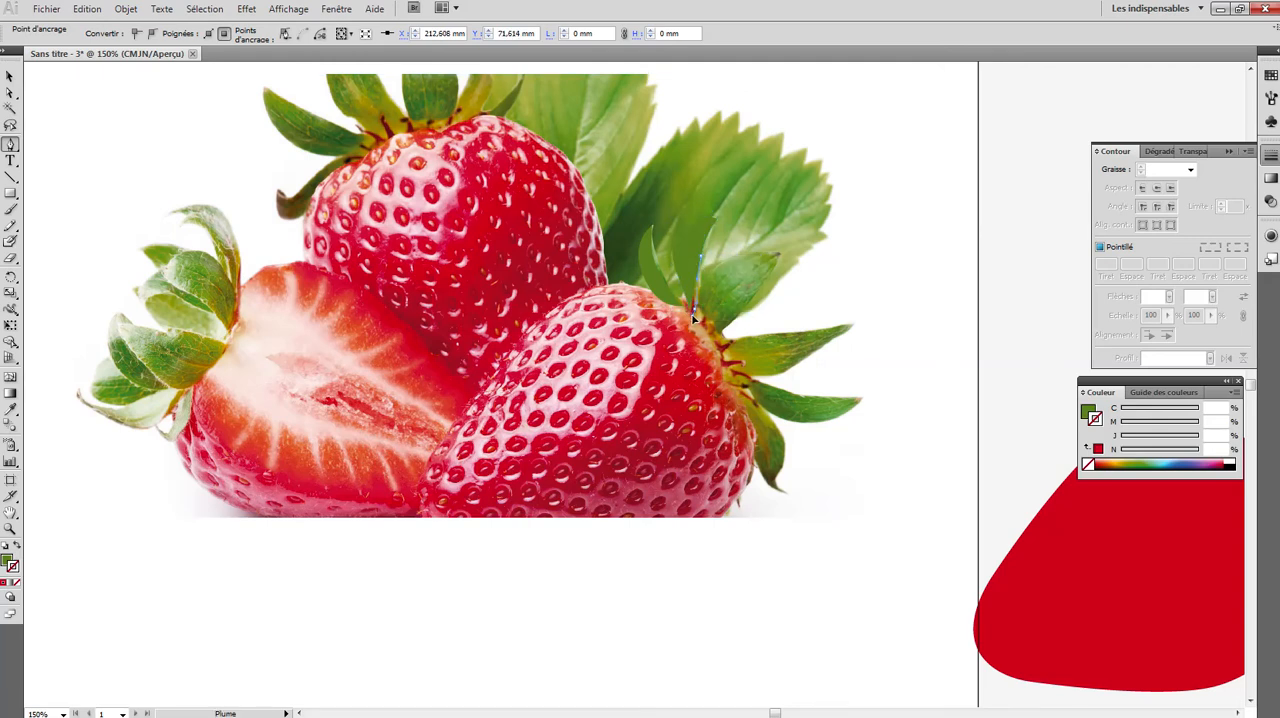
left_click(689, 311)
- Trace the third, broad leaf of the front strawberry's crown as a green shape with the Pen tool
left_click(717, 334)
left_click_drag(742, 311, 781, 260)
left_click(776, 259)
left_click_drag(731, 260, 698, 318)
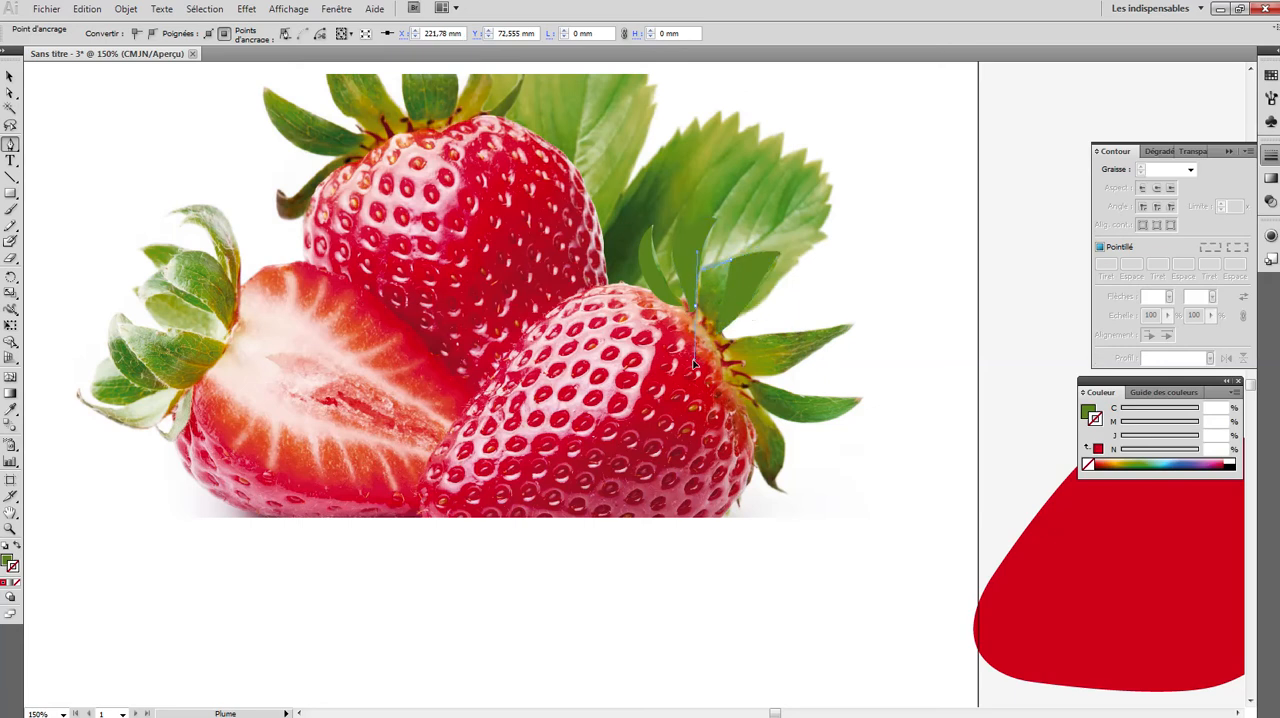
left_click_drag(693, 366, 703, 332)
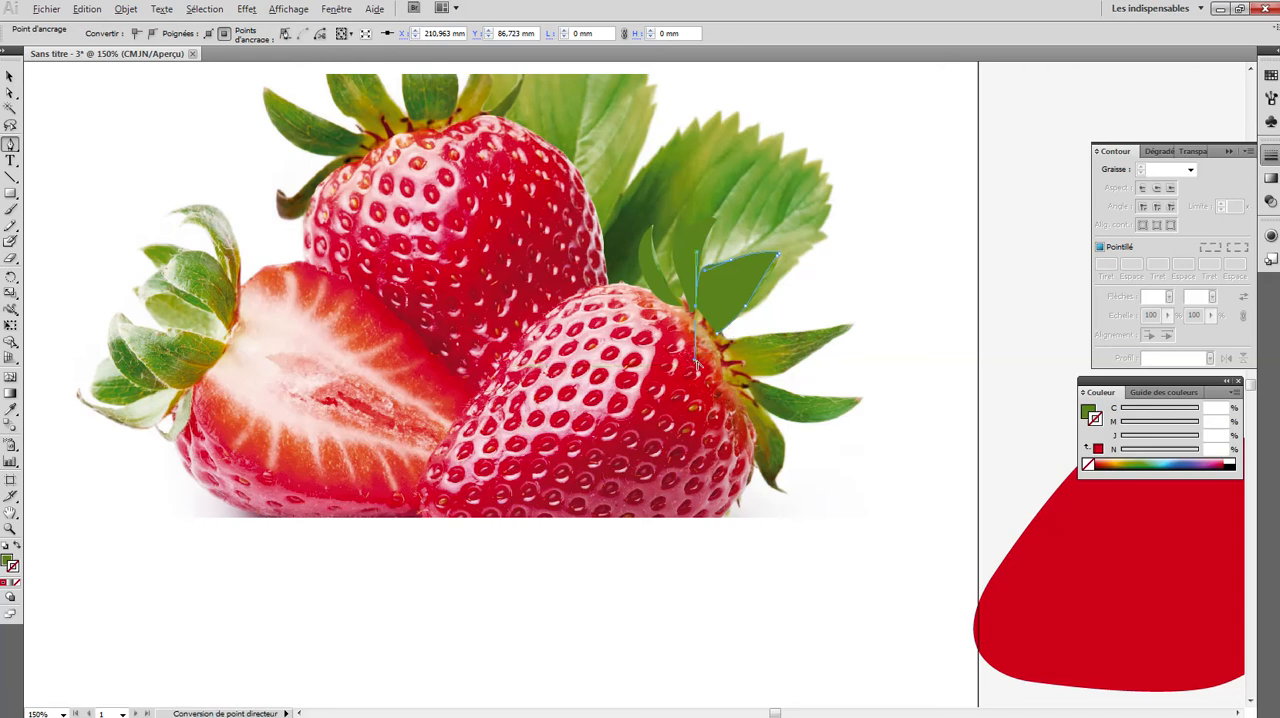
left_click(698, 353, "alt")
left_click(664, 409)
left_click_drag(697, 319, 697, 311)
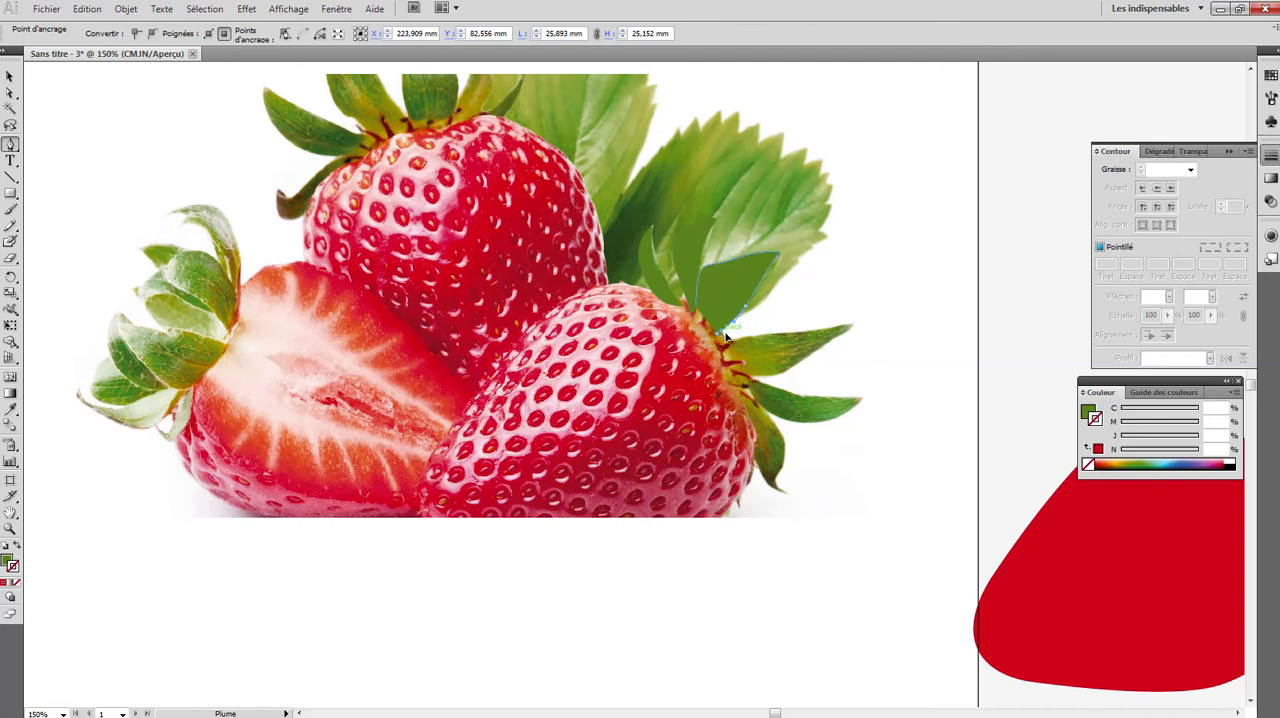
left_click_drag(704, 330, 695, 288)
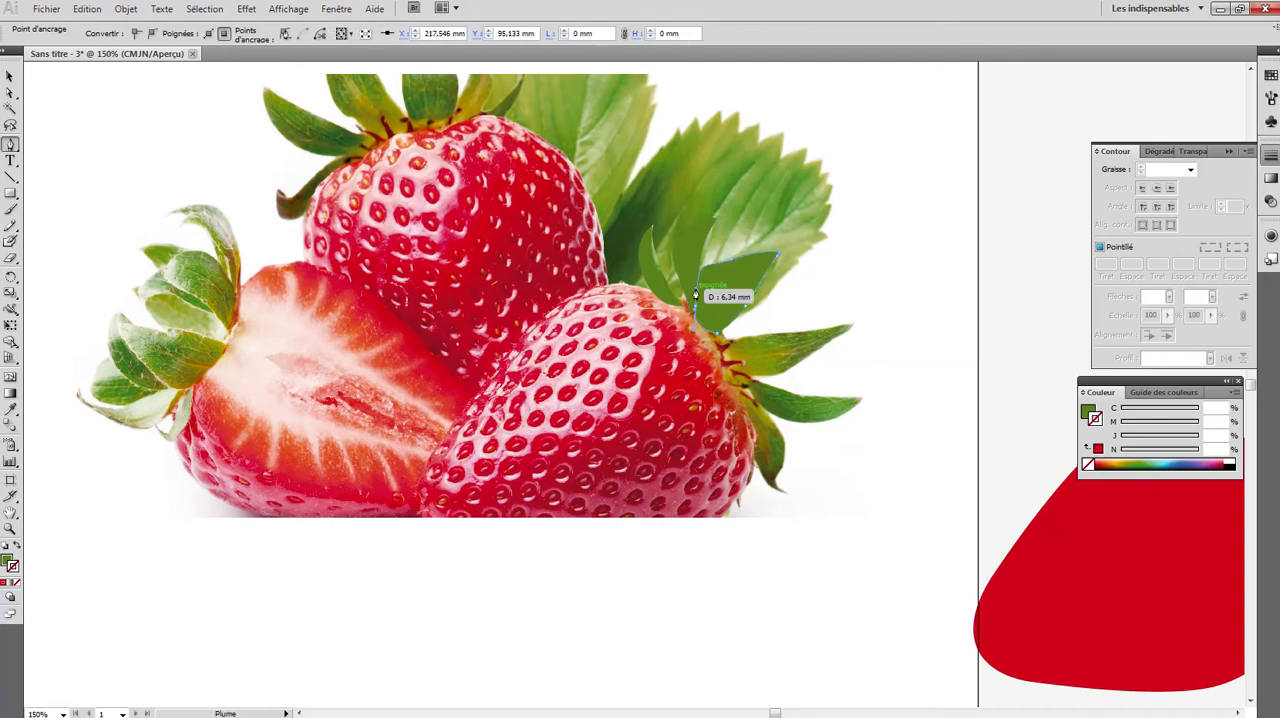
left_click(714, 354)
mouse_move(756, 335)
left_mouse_down()
mouse_move(834, 337)
mouse_move(861, 322)
mouse_move(724, 306)
mouse_move(755, 324)
left_mouse_up()
left_click(856, 321)
key("ctrl+z")
key("ctrl+z")
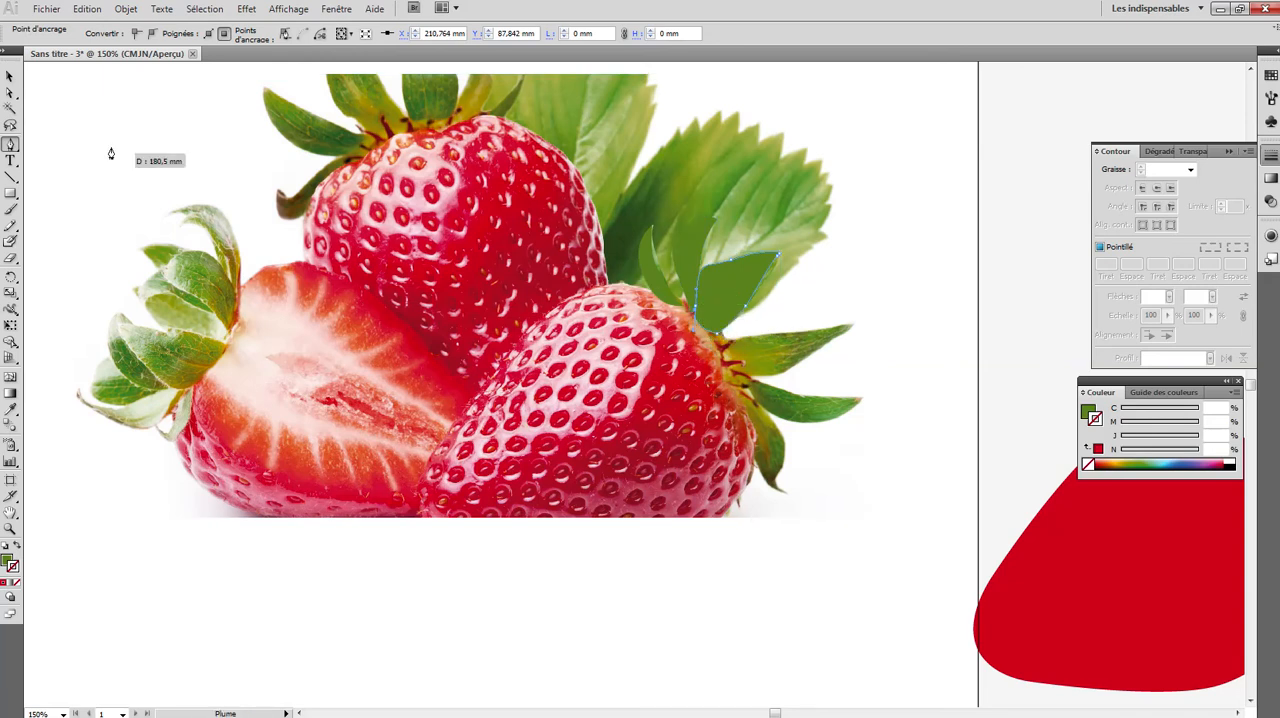
- Move the third leaf shape onto the blank area right of the photo and display the artwork in outline mode
left_click(9, 77)
left_click_drag(742, 295, 903, 267)
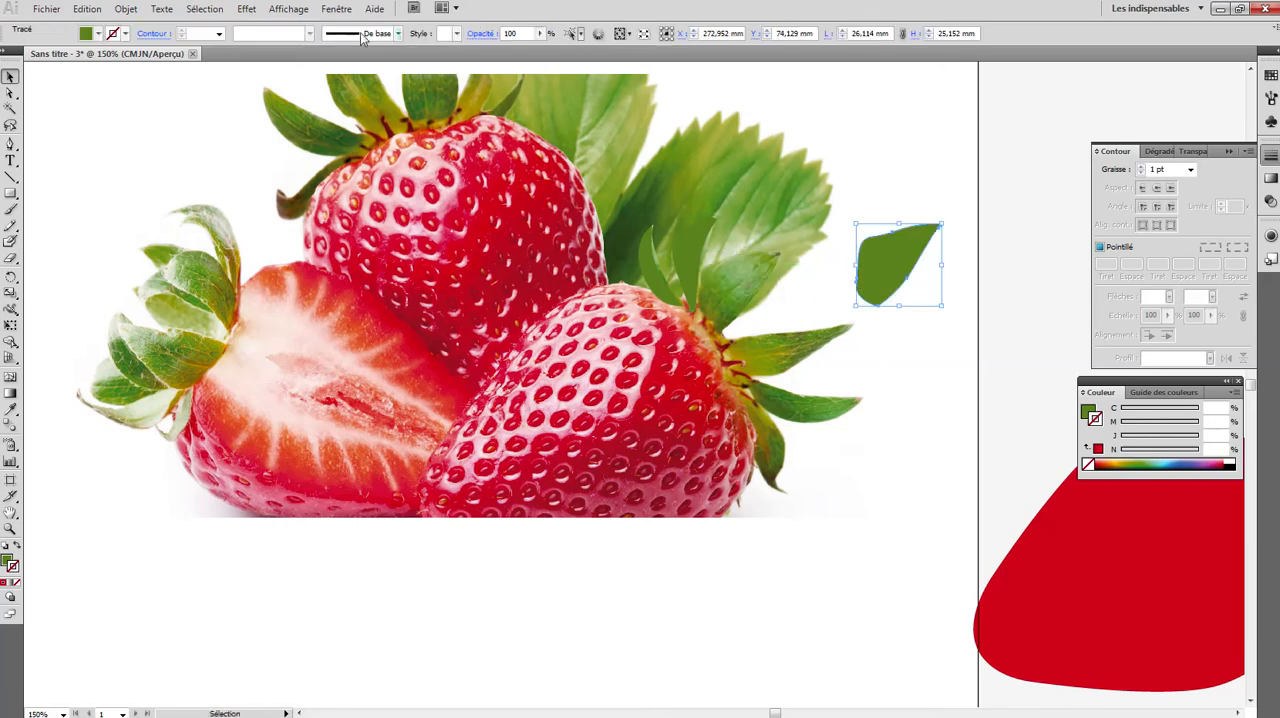
key("z")
left_click(857, 286)
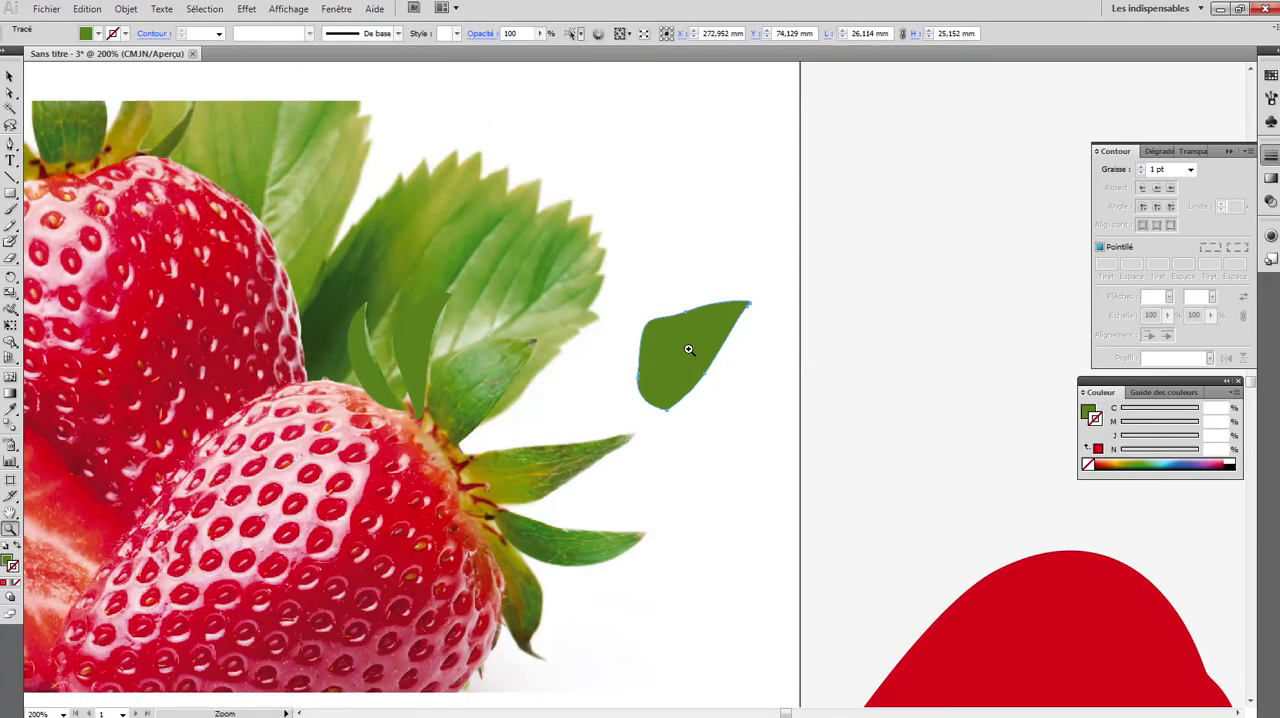
left_click(641, 377)
left_click(640, 379)
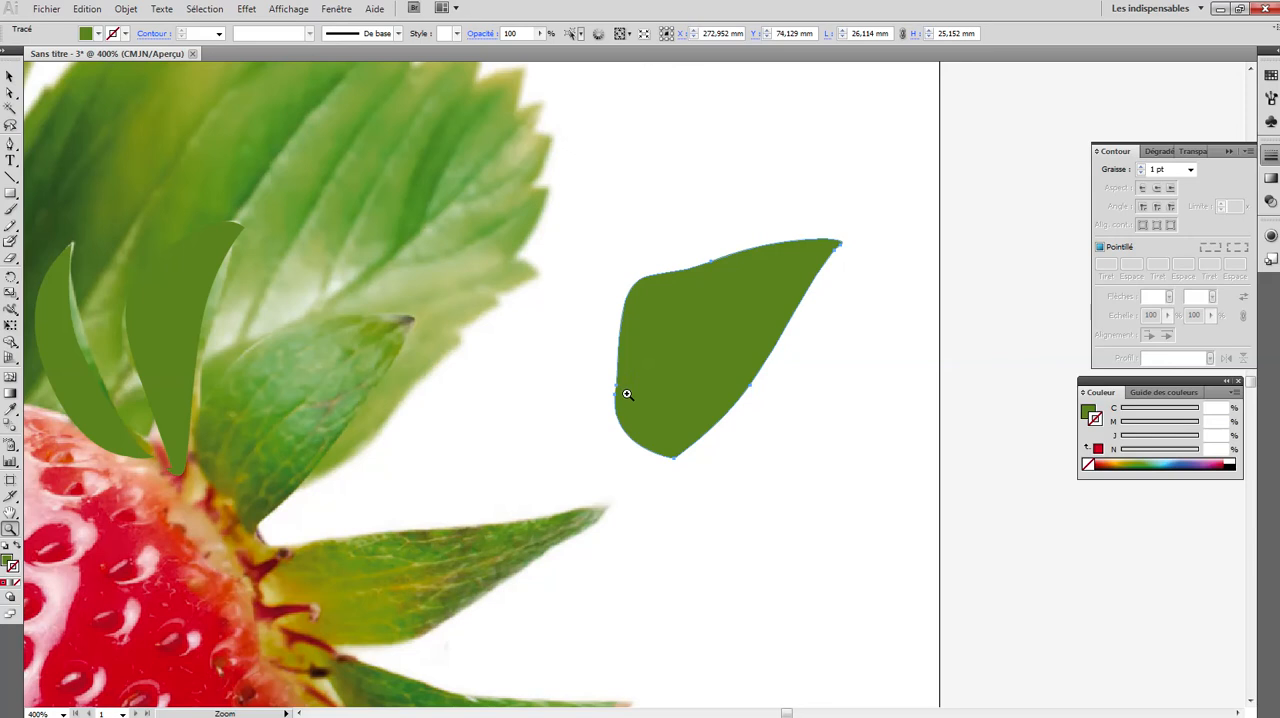
left_click(620, 394)
left_click(618, 396)
left_click(634, 372)
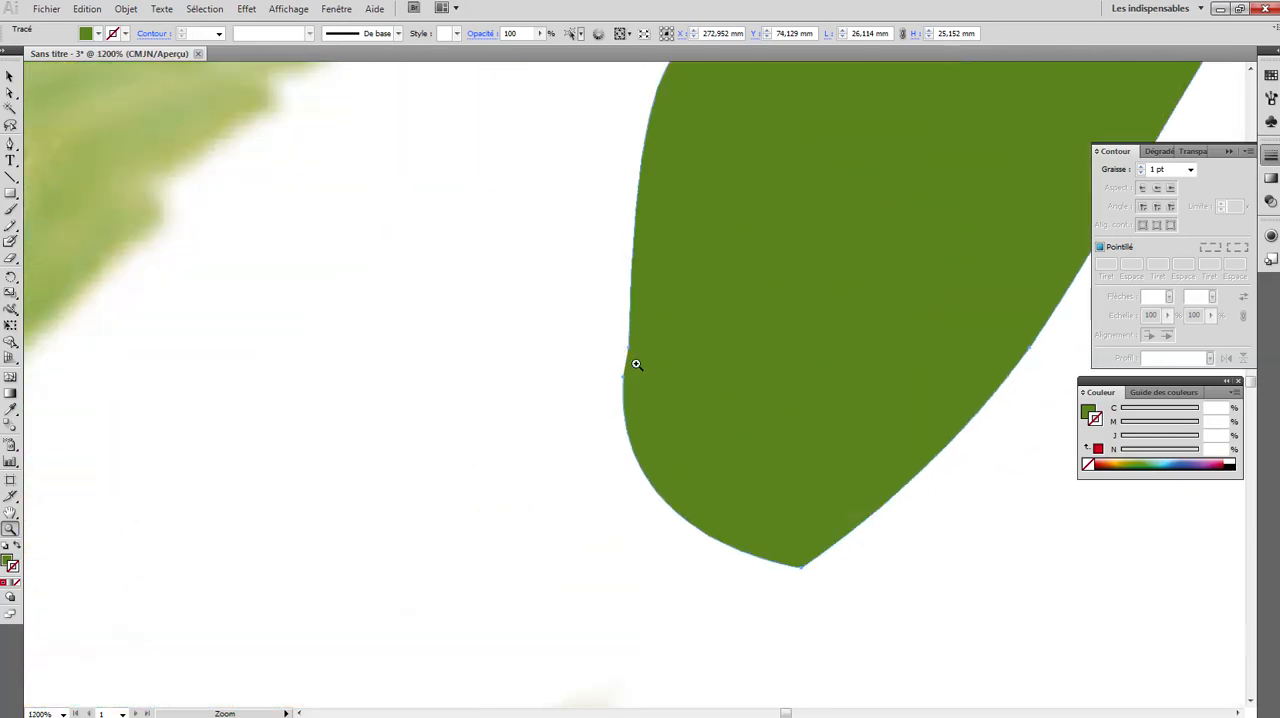
left_click(289, 9)
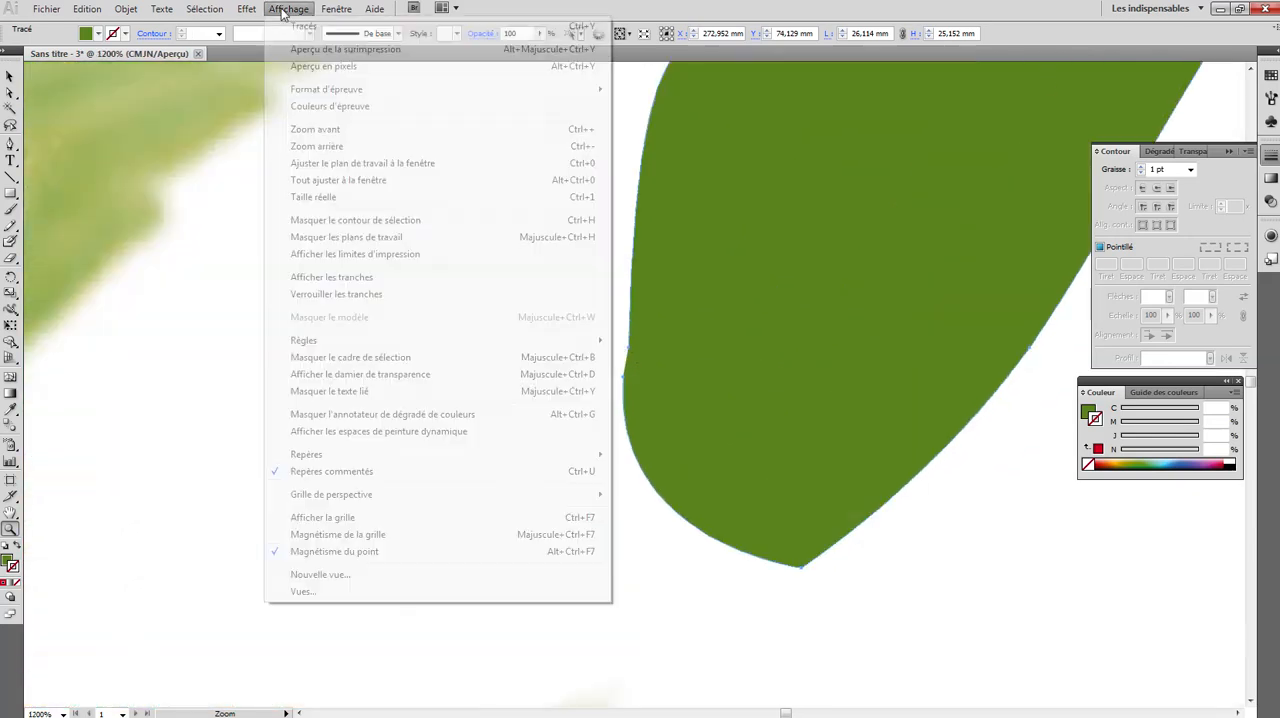
left_click(292, 27)
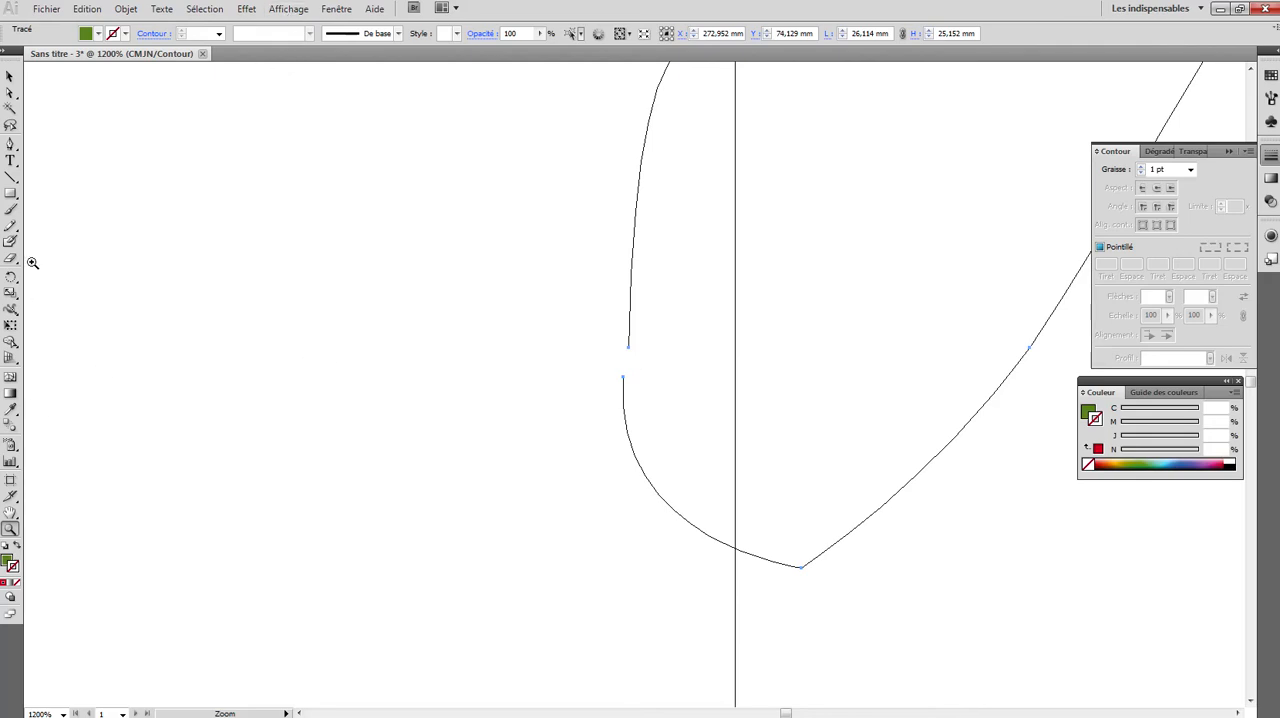
- Join the two open endpoints on the third leaf's lower-left edge with the Pen tool and return to preview mode
left_click(10, 144)
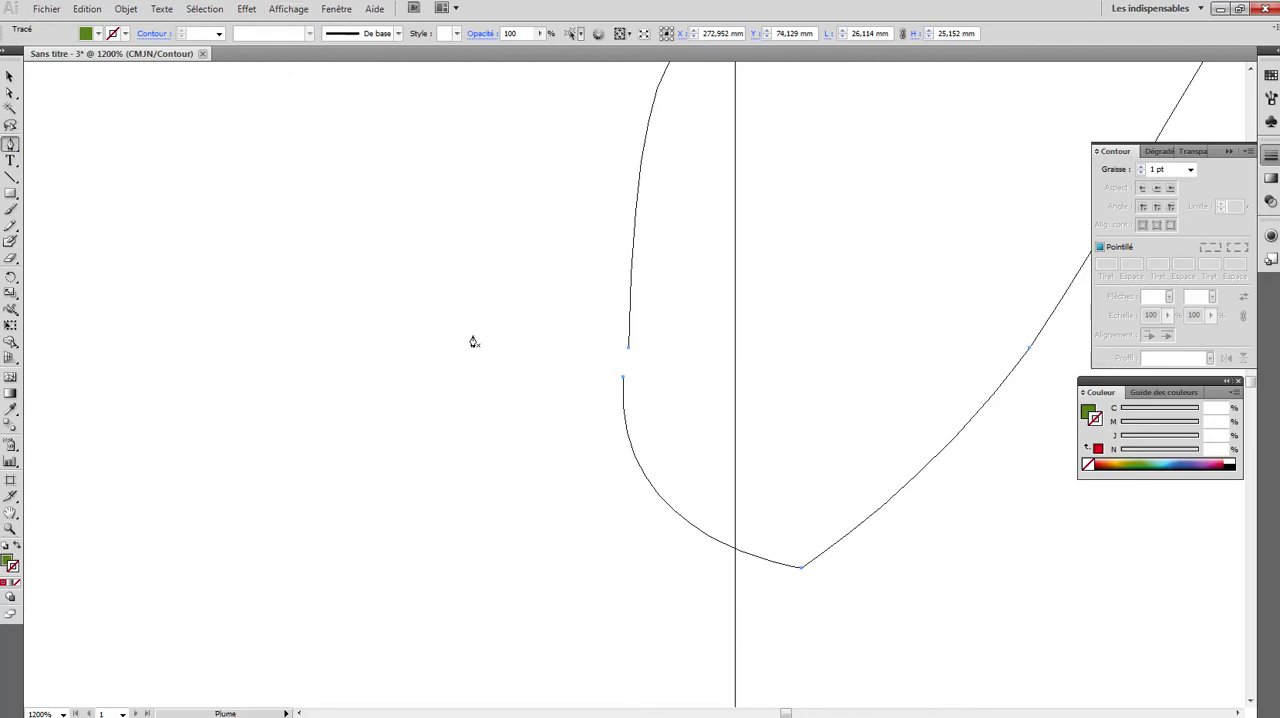
left_click(623, 381)
left_click(629, 348)
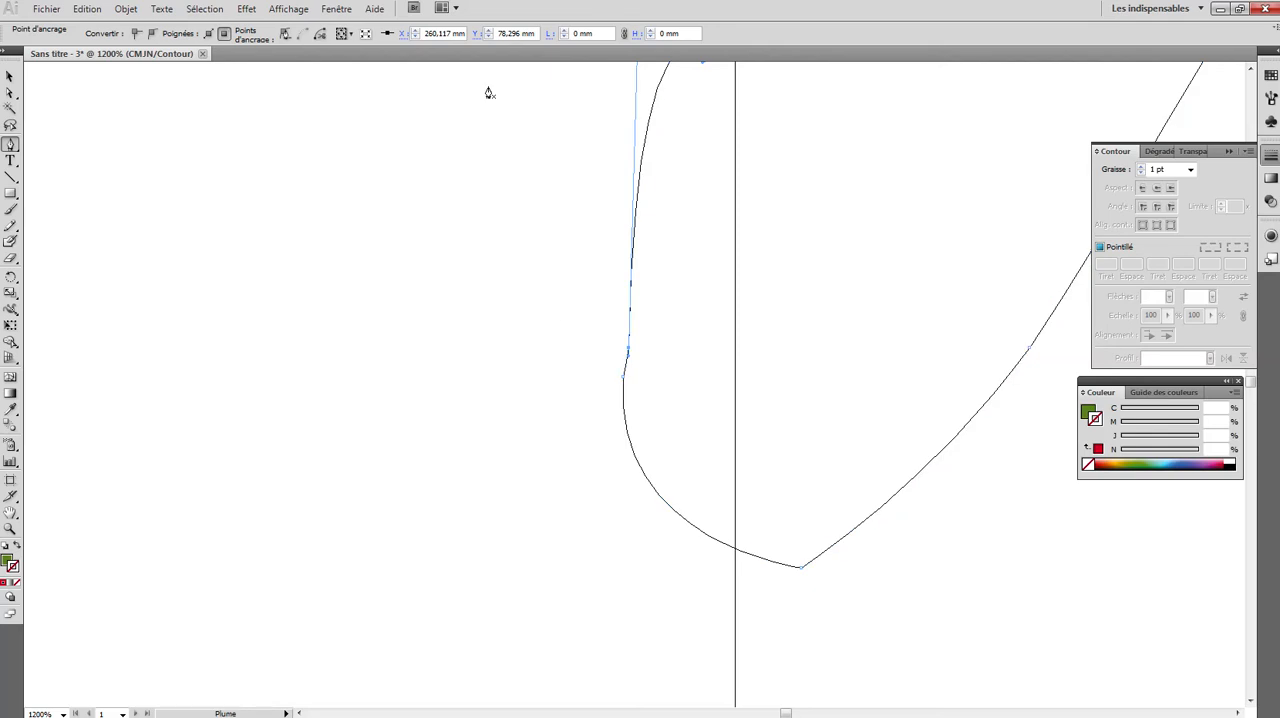
left_click(289, 9)
left_click(300, 28)
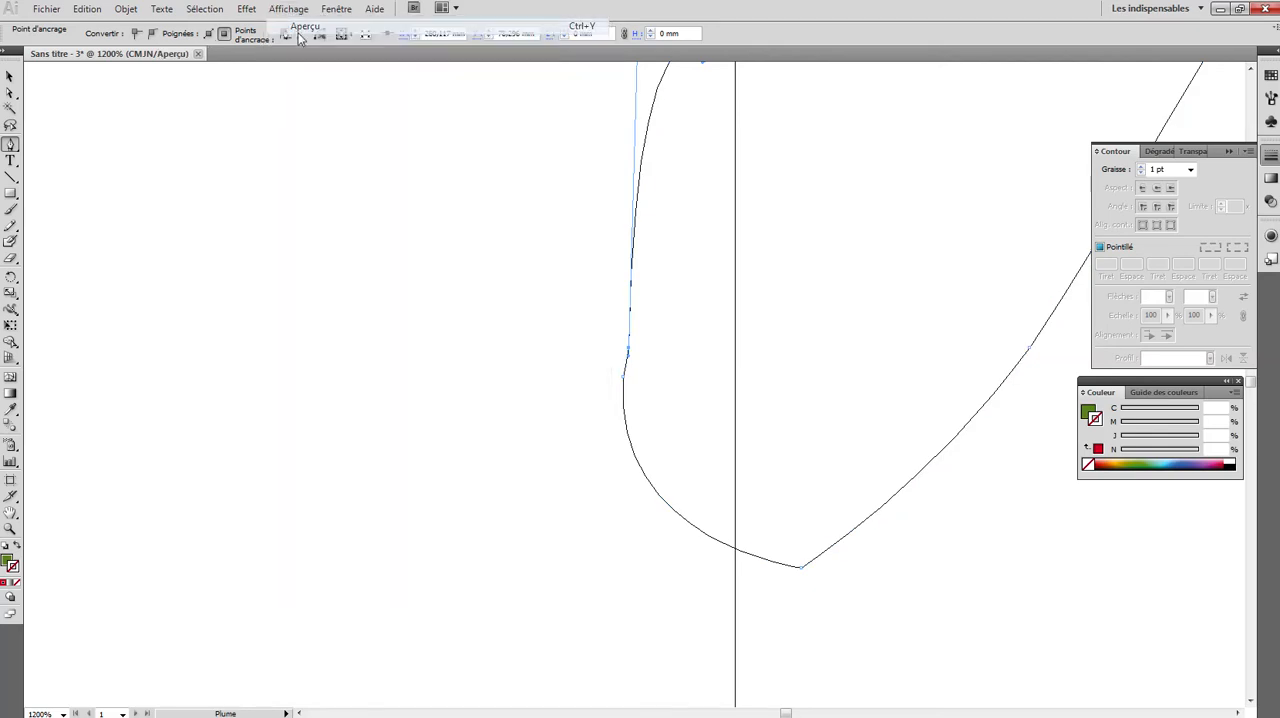
- Move the third leaf shape back over its matching leaf on the front strawberry's crown in the photo
key("ctrl+minus")
key("ctrl+minus")
key("ctrl+minus")
key("ctrl+minus")
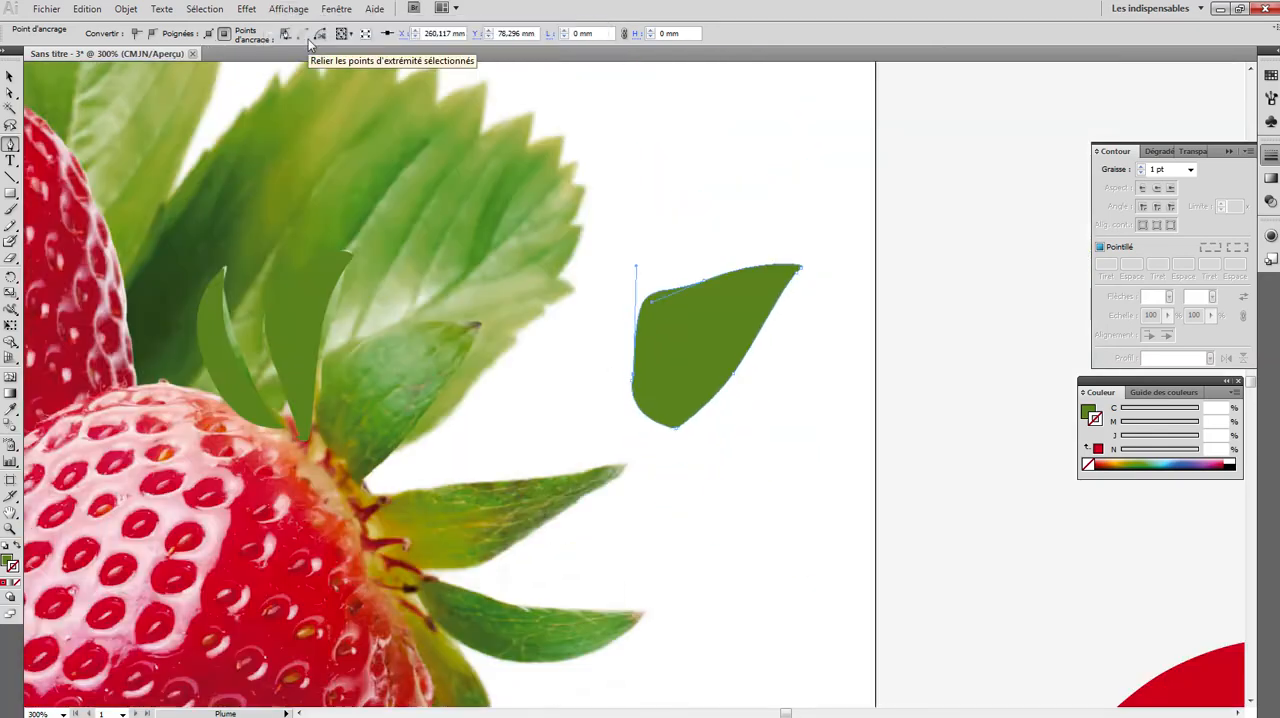
key("ctrl+minus")
key("ctrl+minus")
key("v")
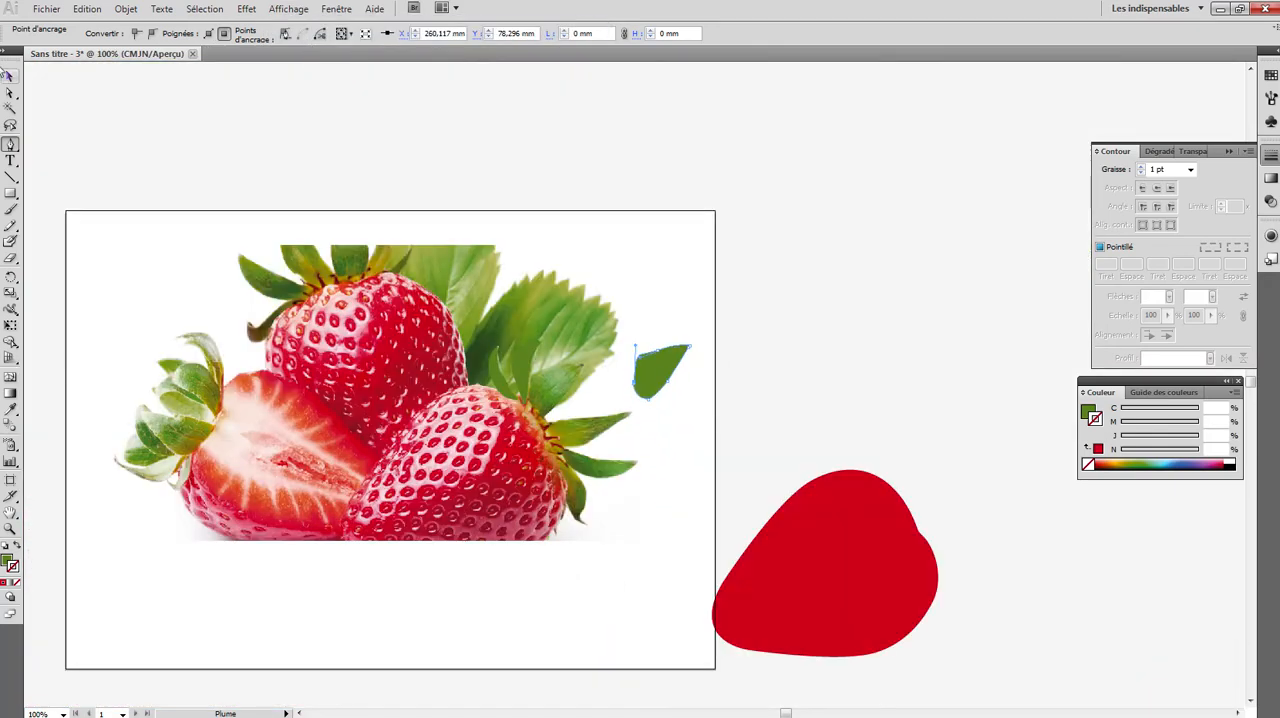
left_click_drag(663, 372, 549, 401)
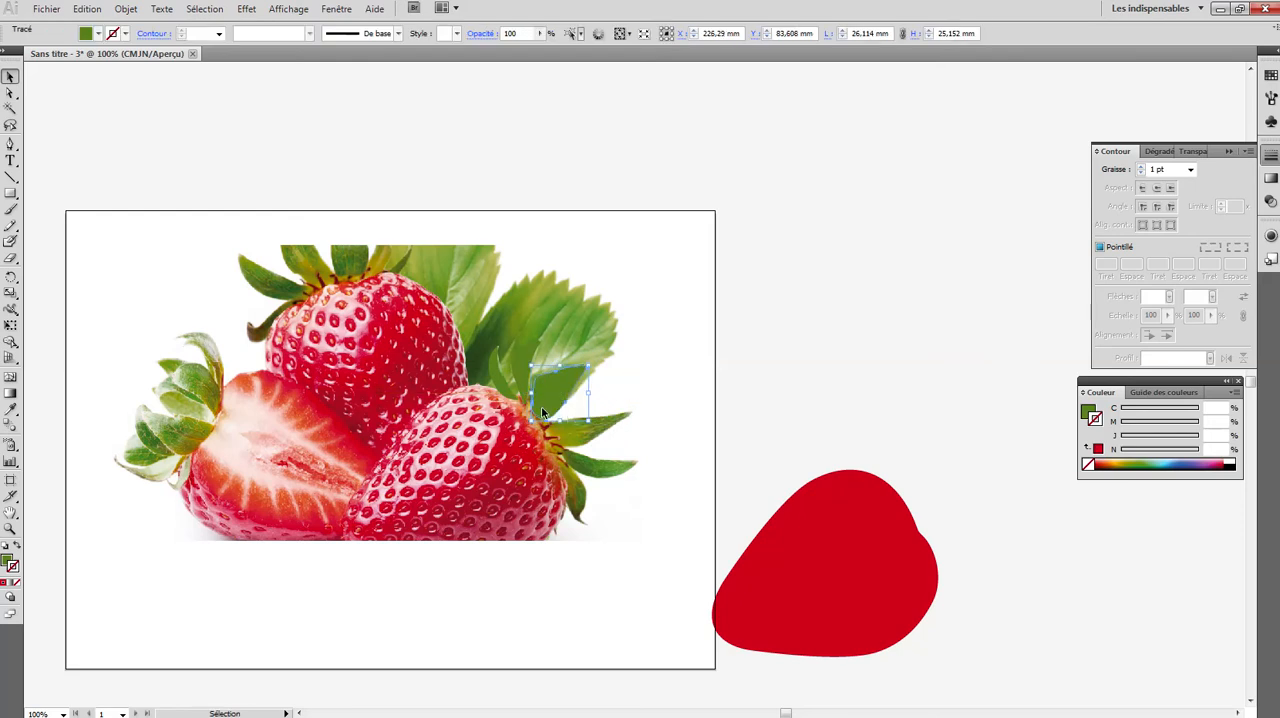
- Start the fourth crown leaf's path at its base with the Pen tool and undo the last misplaced curve segment
left_click(11, 145)
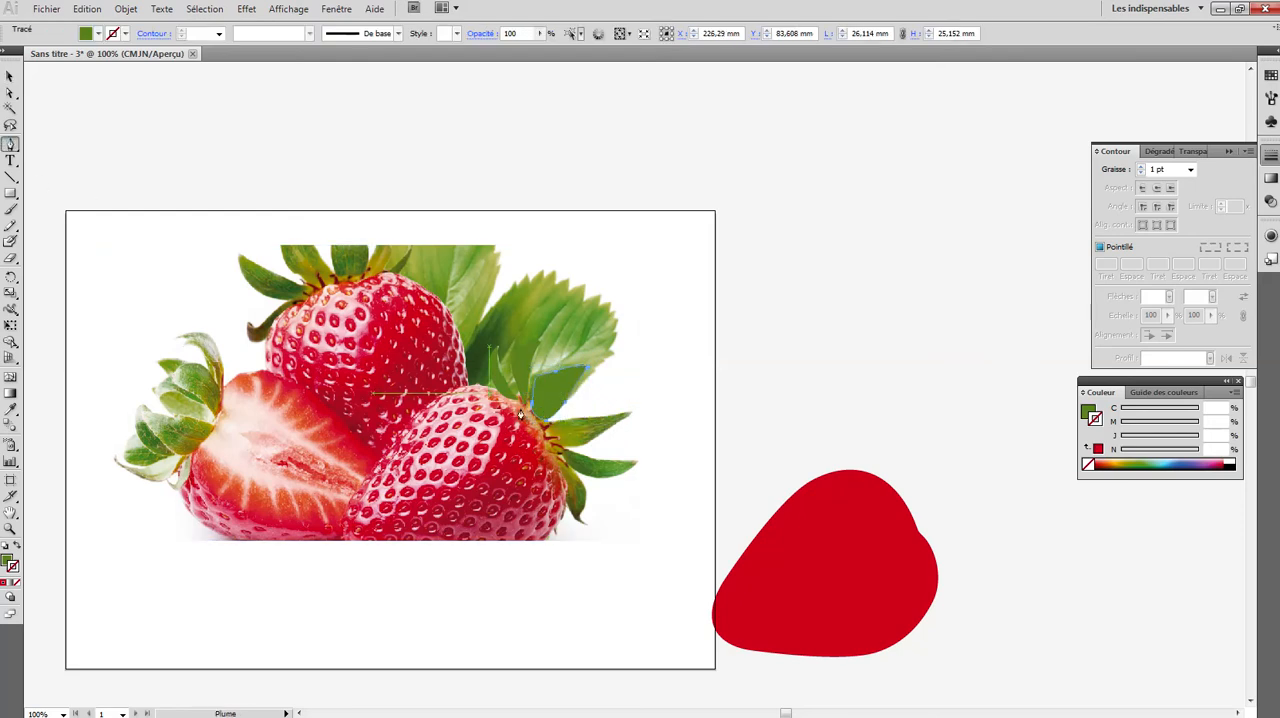
left_click(547, 427)
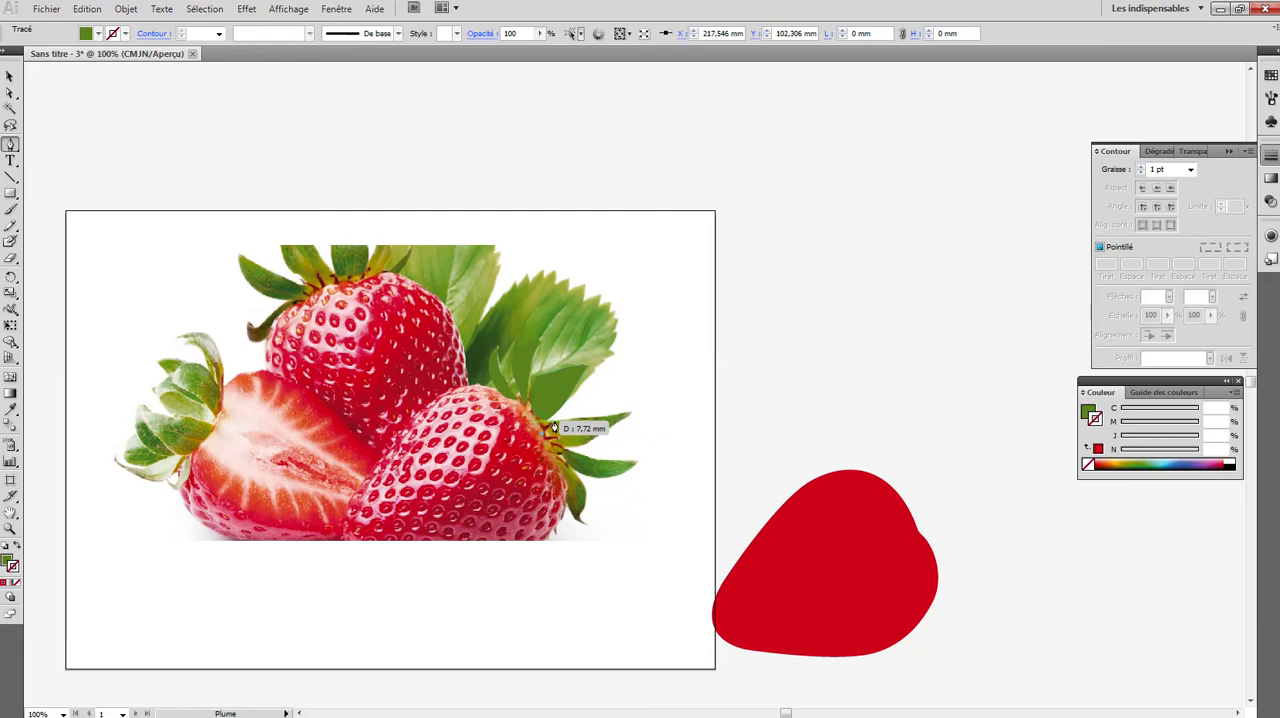
left_click_drag(560, 421, 614, 420)
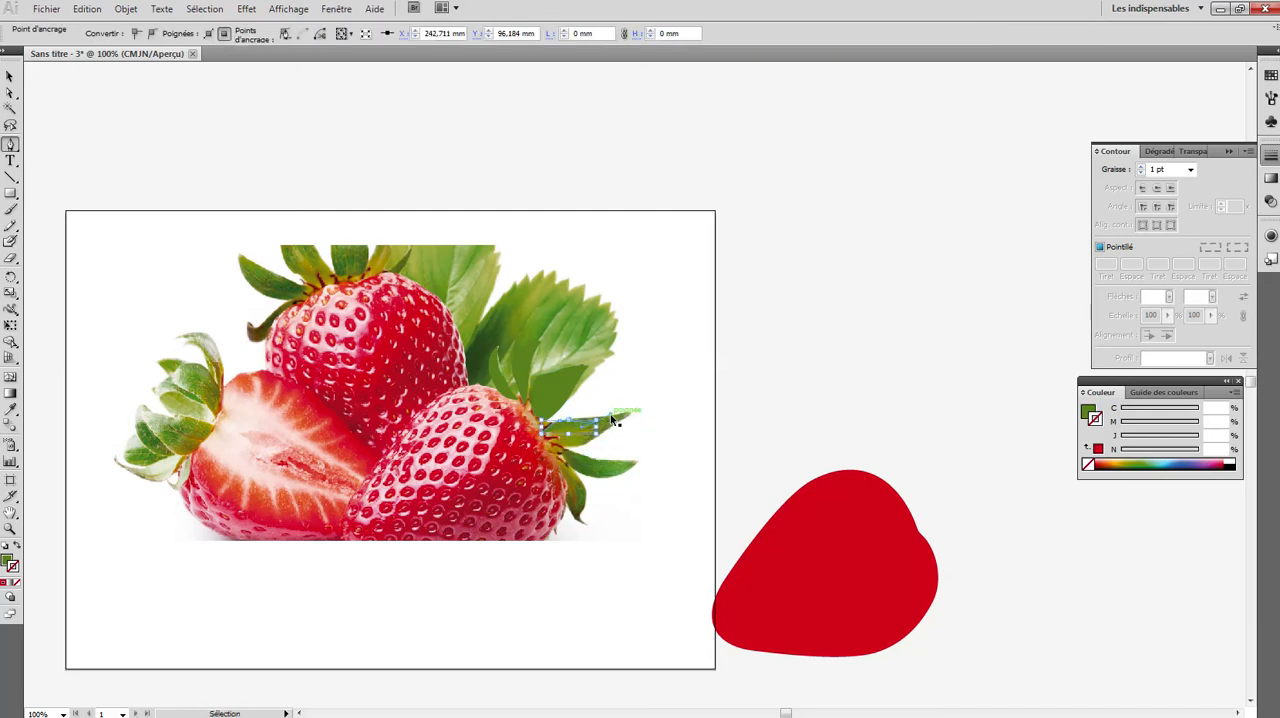
left_click(14, 531)
left_click(619, 436)
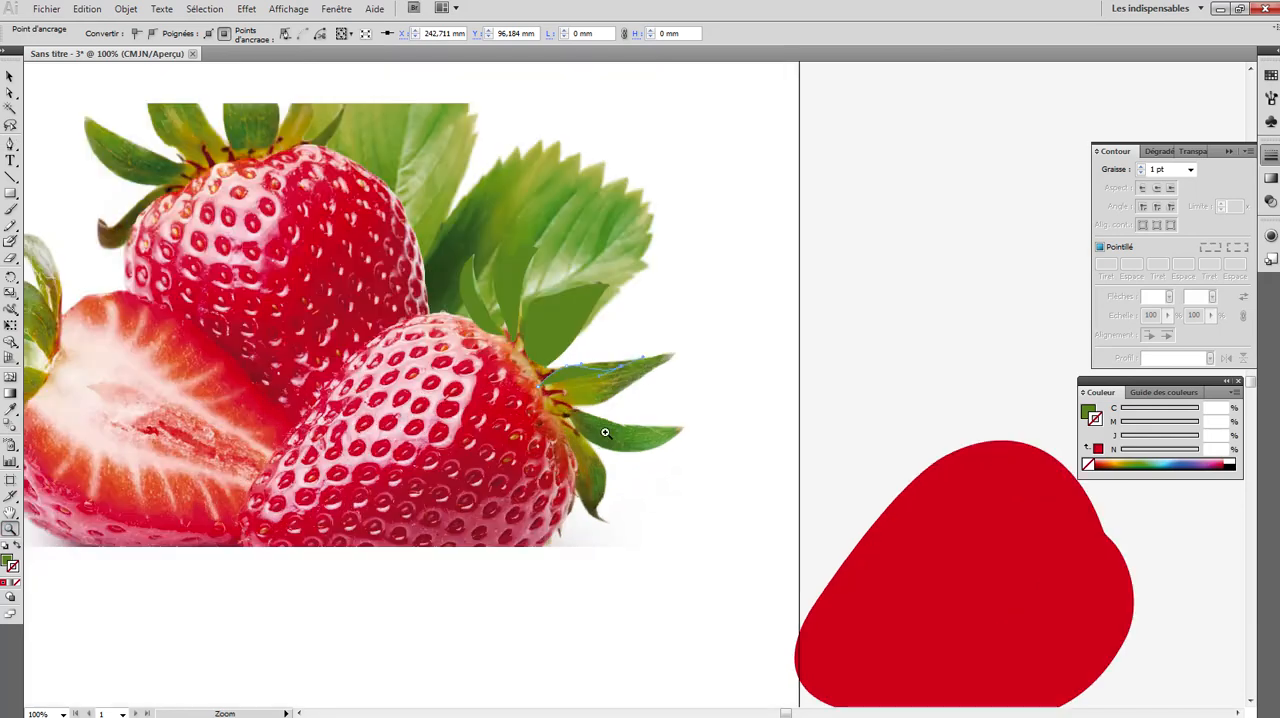
left_click(598, 380)
left_click(646, 392)
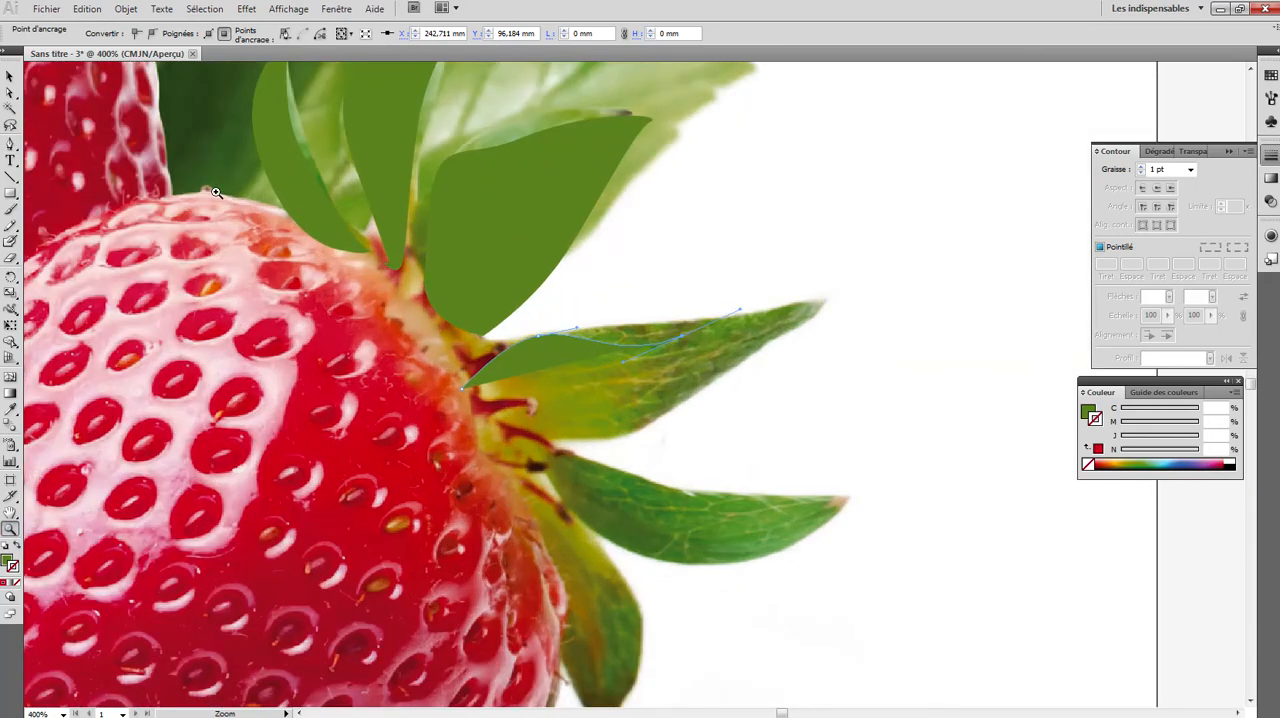
left_click(10, 144)
key("ctrl+z")
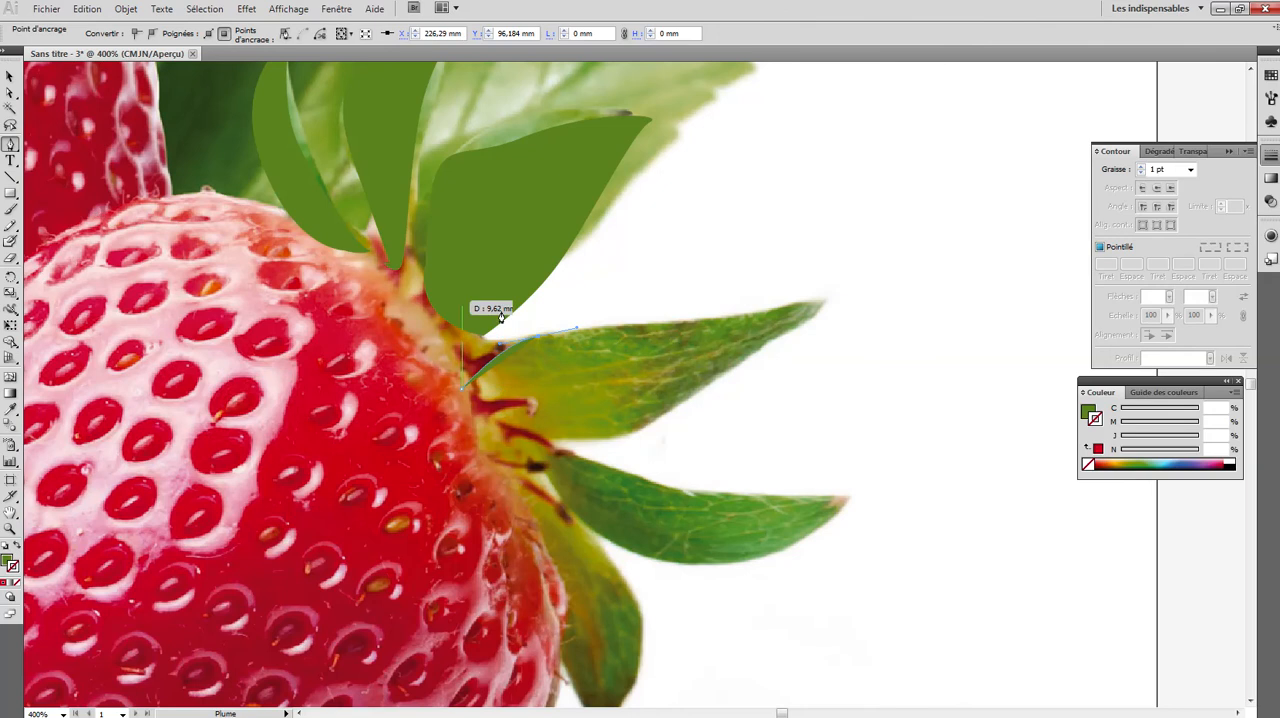
- Trace the fourth leaf's upper edge, pointed tip and lower edge, and close the path at its base
left_click_drag(613, 339, 645, 327)
left_click_drag(745, 316, 733, 370)
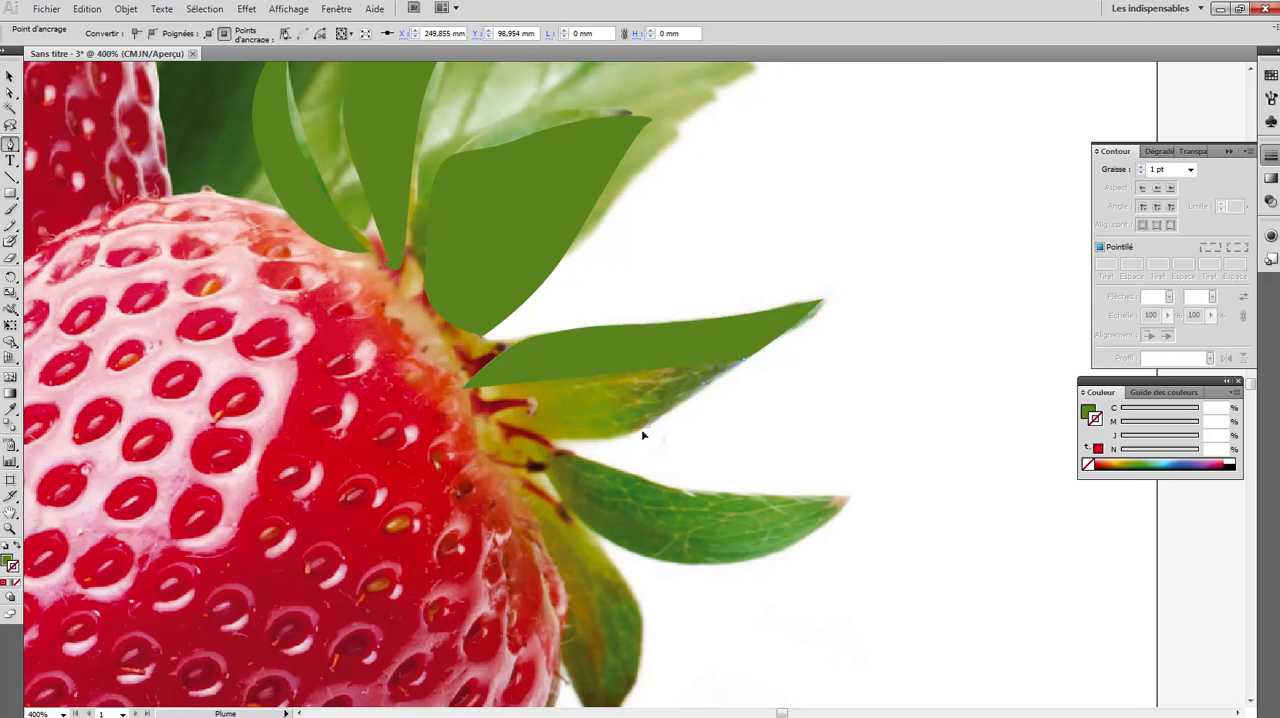
left_click_drag(553, 441, 551, 442)
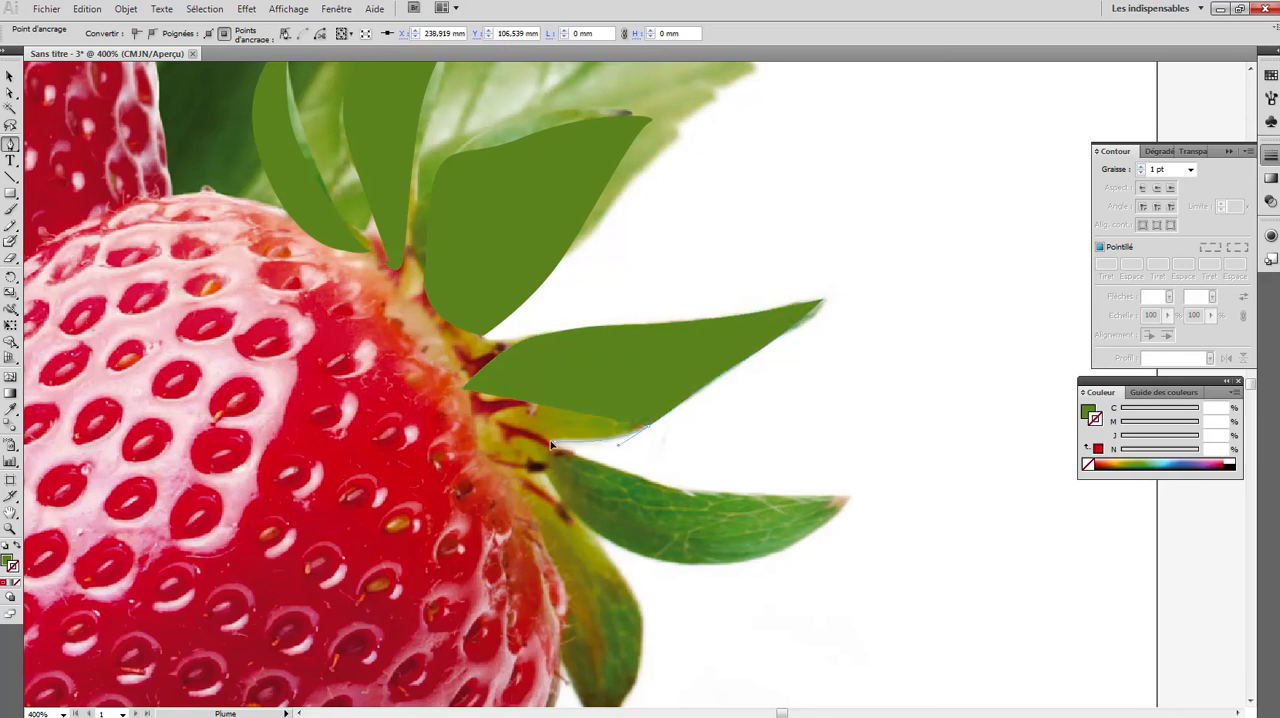
left_click(450, 420)
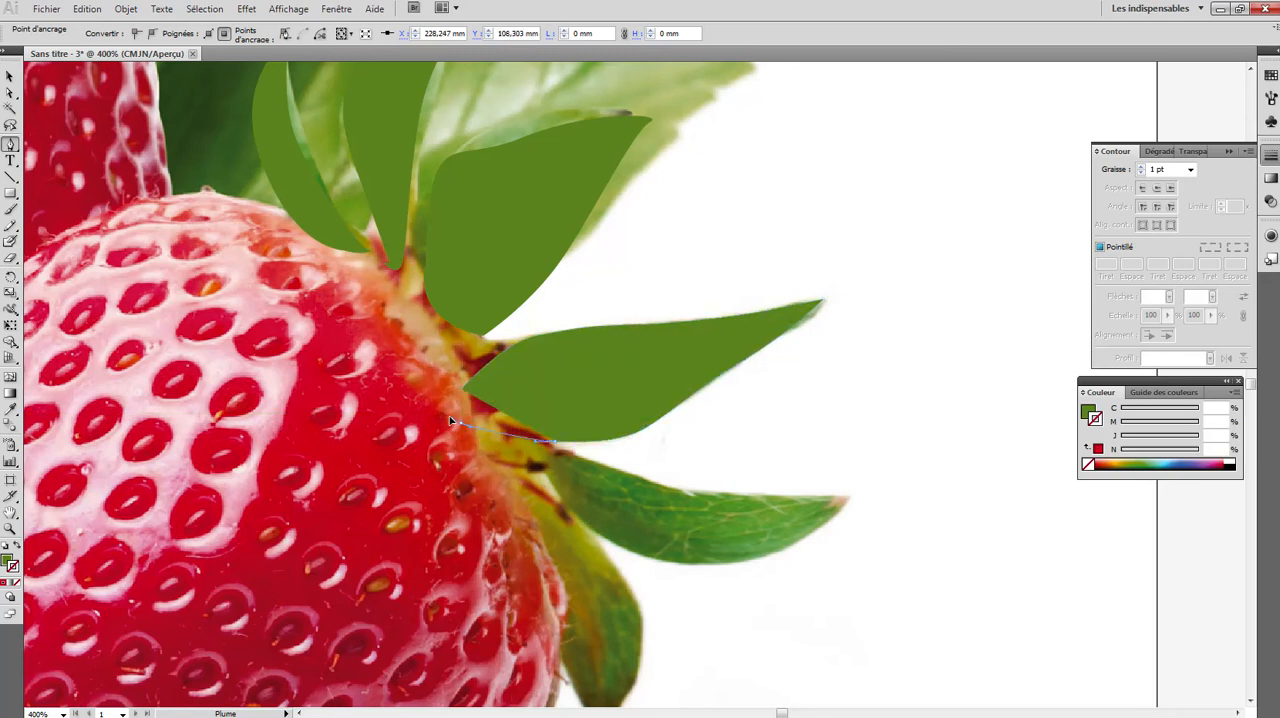
left_click(462, 390)
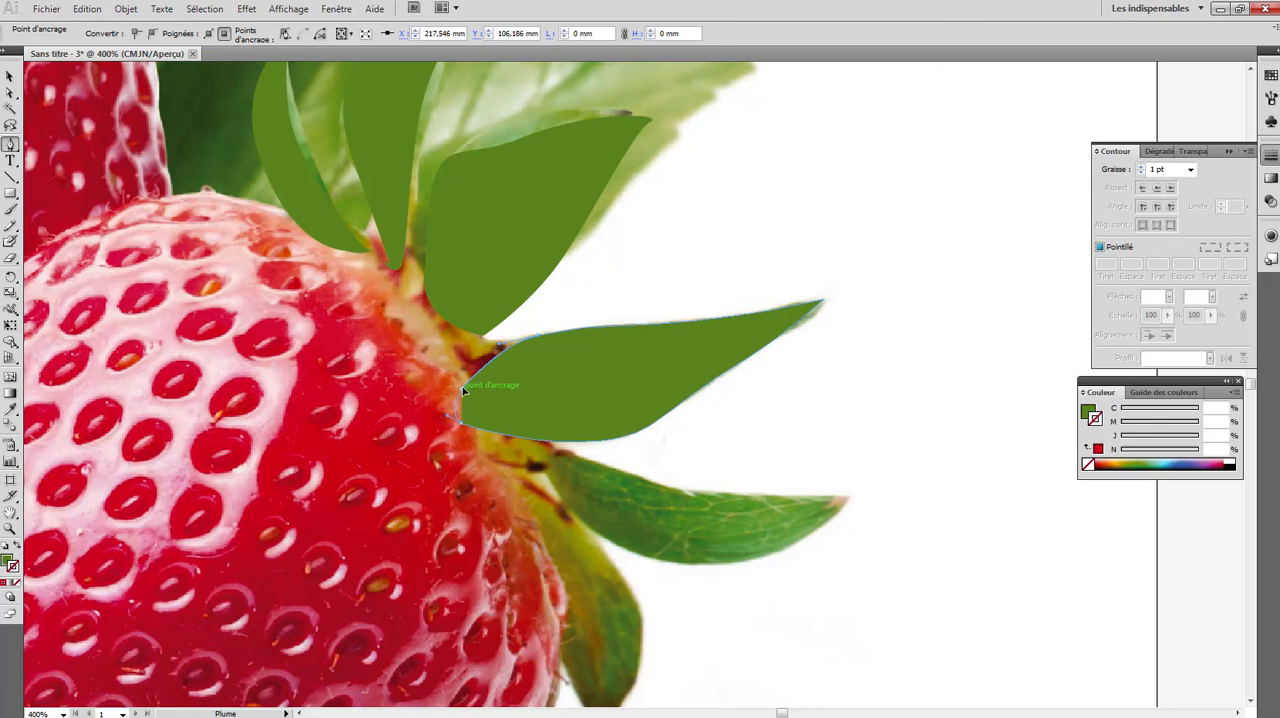
- Trace the fifth leaf, just below the fourth one on the crown, as a closed green shape with the Pen tool
left_click(516, 448)
left_click_drag(576, 455, 591, 462)
left_click_drag(678, 489, 682, 489)
left_click(849, 497)
left_click_drag(867, 493, 808, 583)
left_click(679, 567)
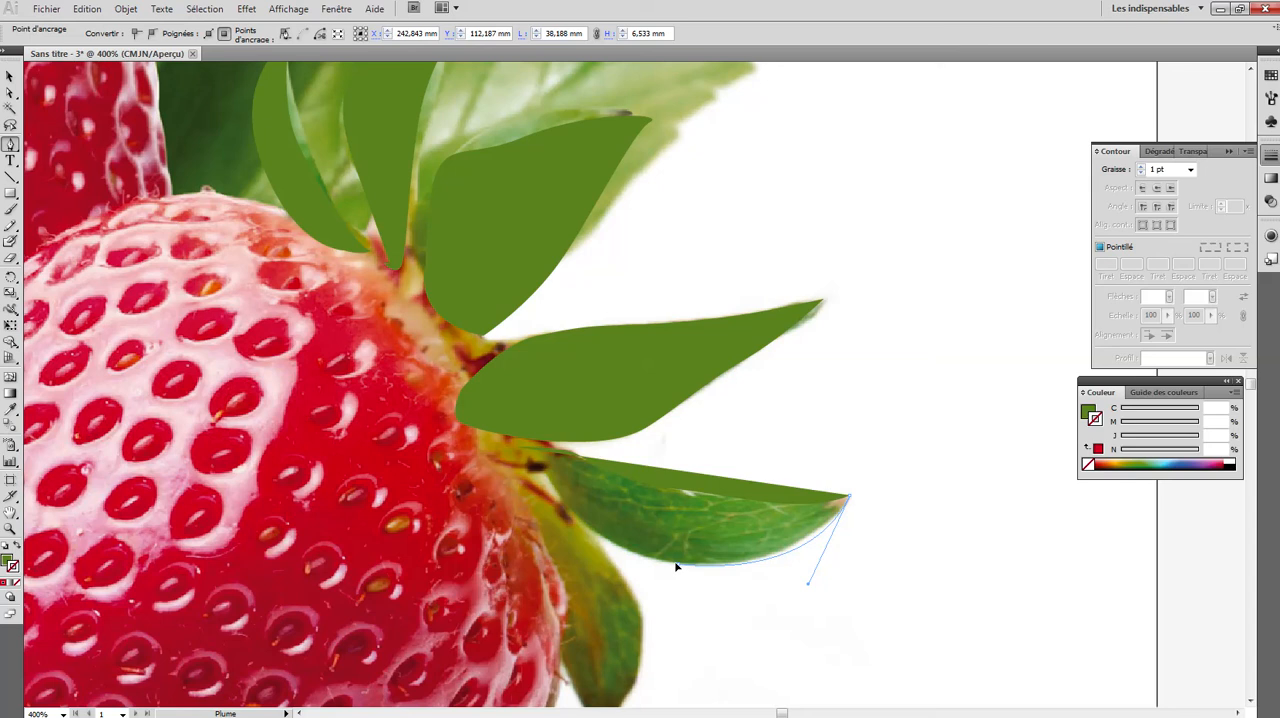
left_click(654, 563)
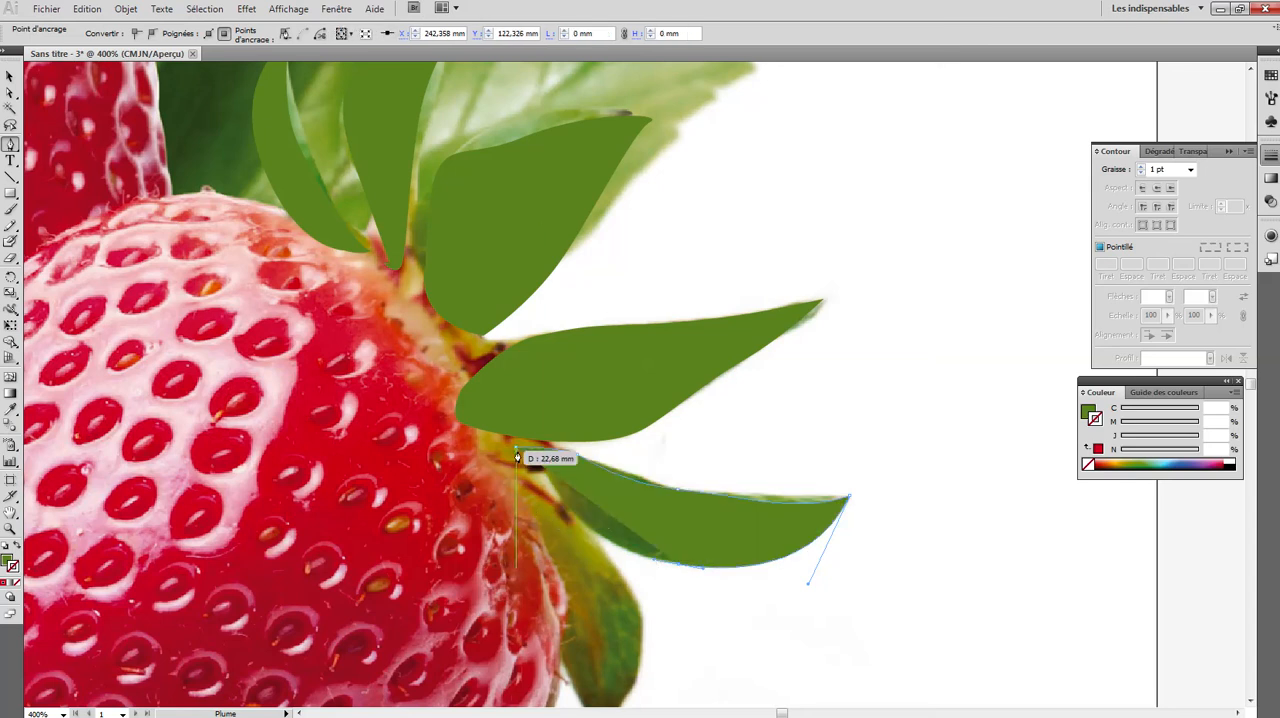
left_click_drag(517, 457, 479, 368)
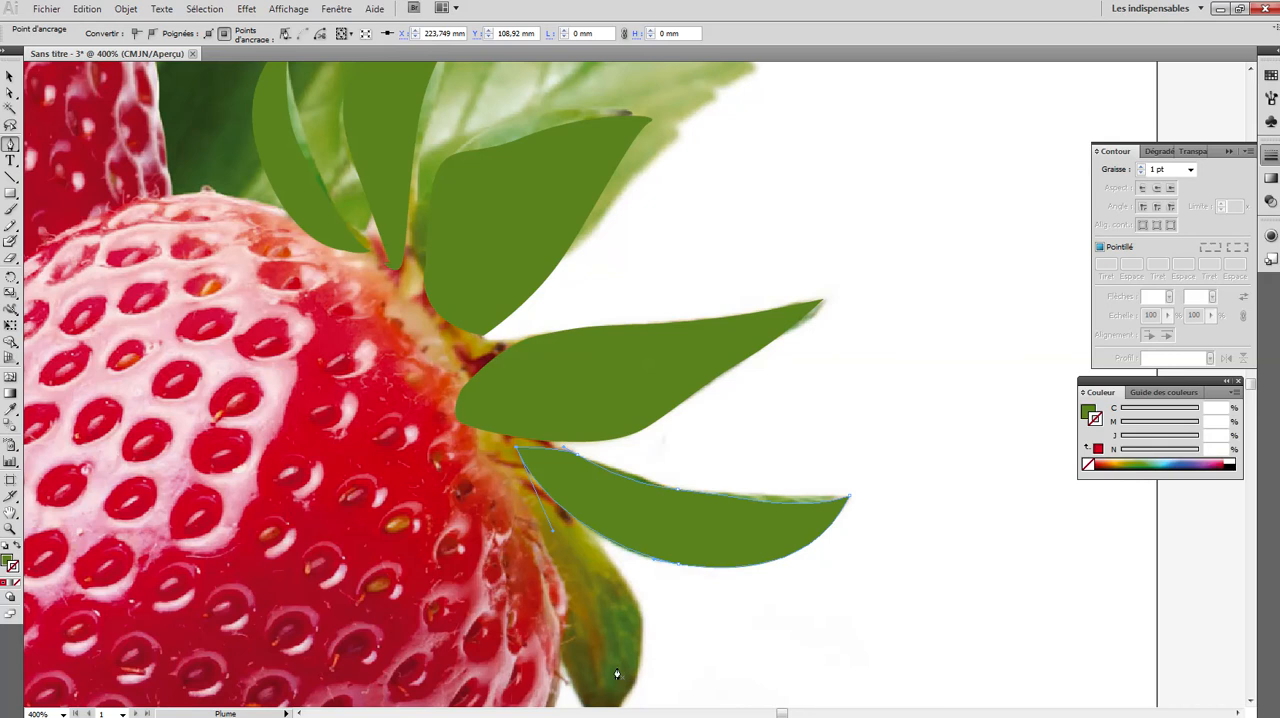
- Trace the lowest crown leaf's outer edge from tip to base with the Pen tool, swapping the green fill to the stroke
scroll(628, 628, "down", 3)
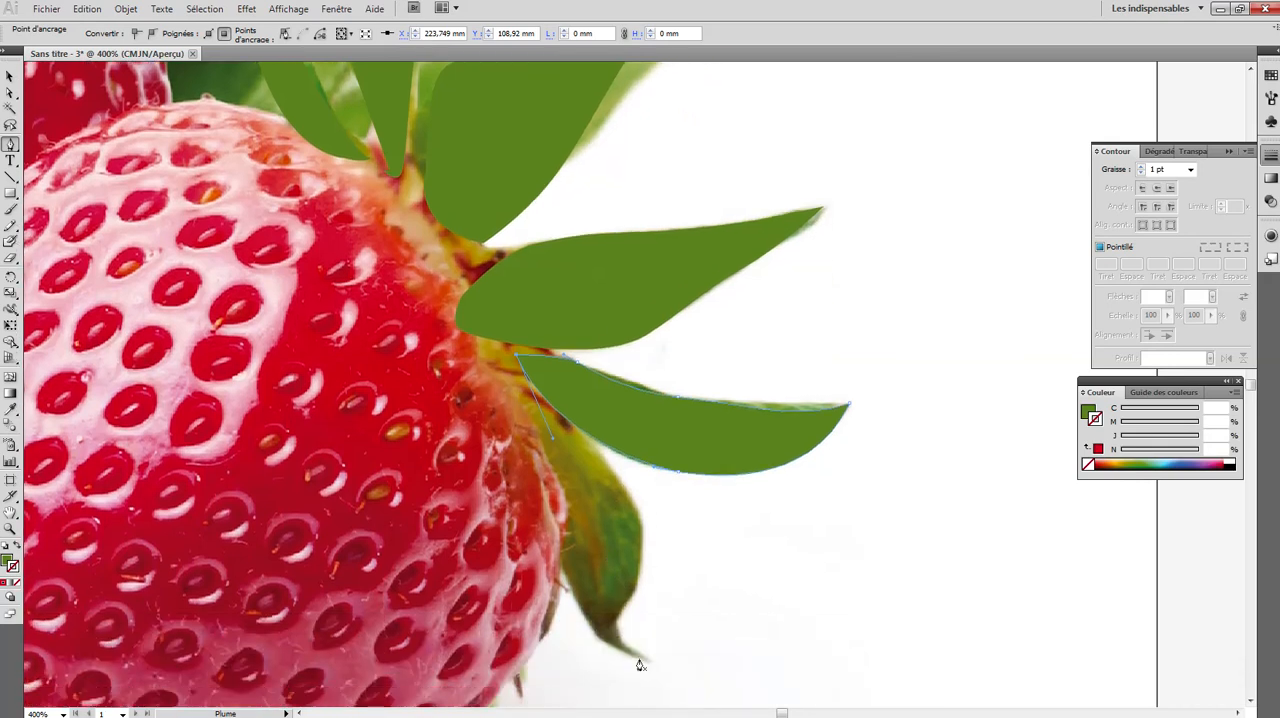
left_click_drag(652, 660, 625, 580)
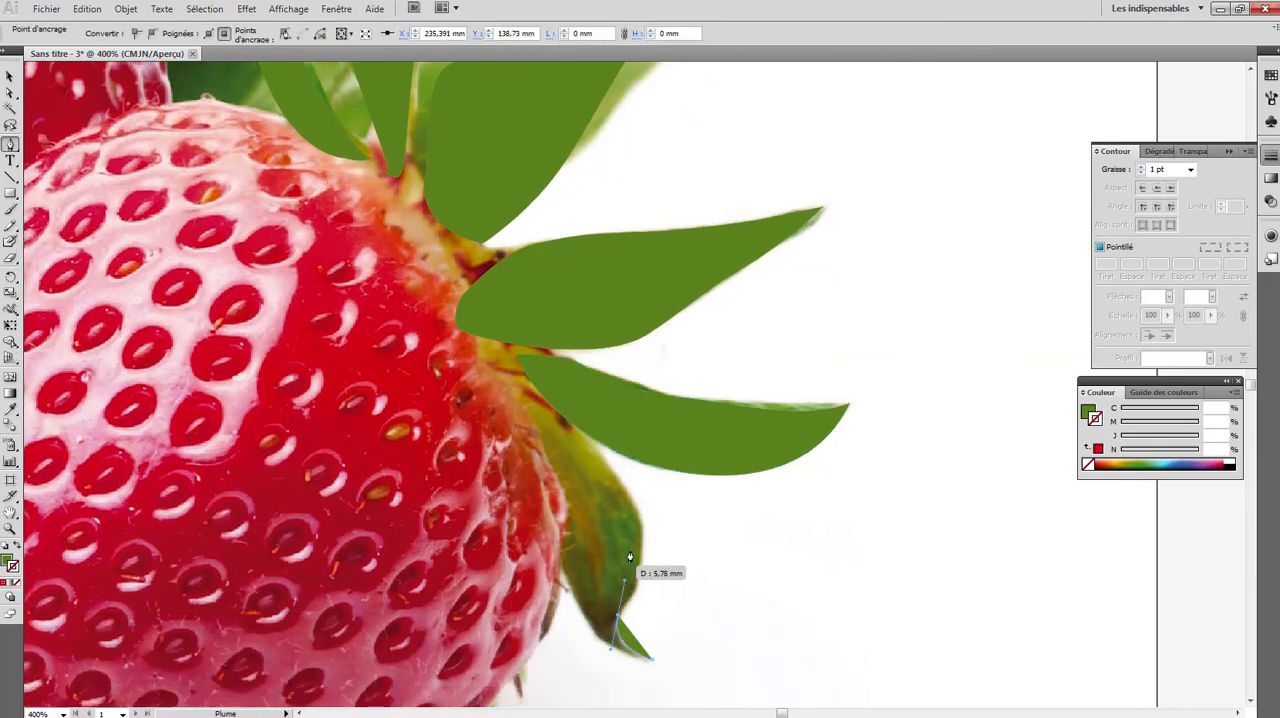
left_click_drag(638, 520, 632, 417)
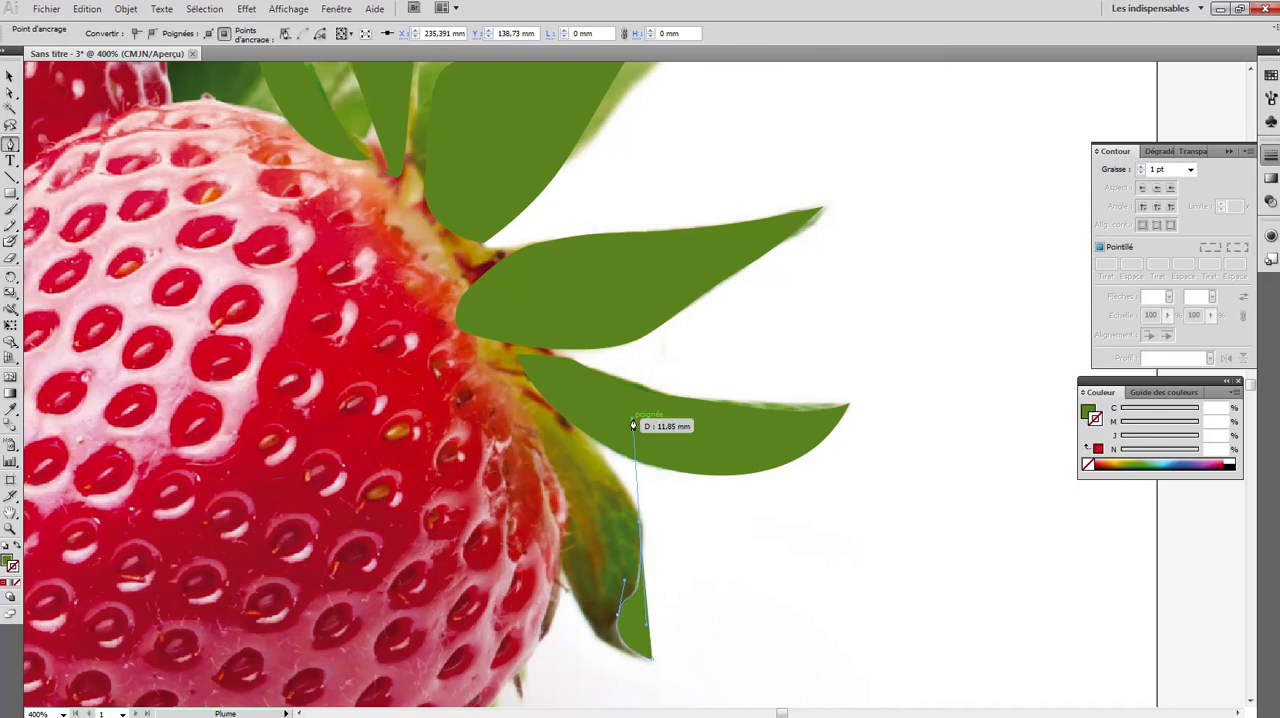
left_click(17, 549)
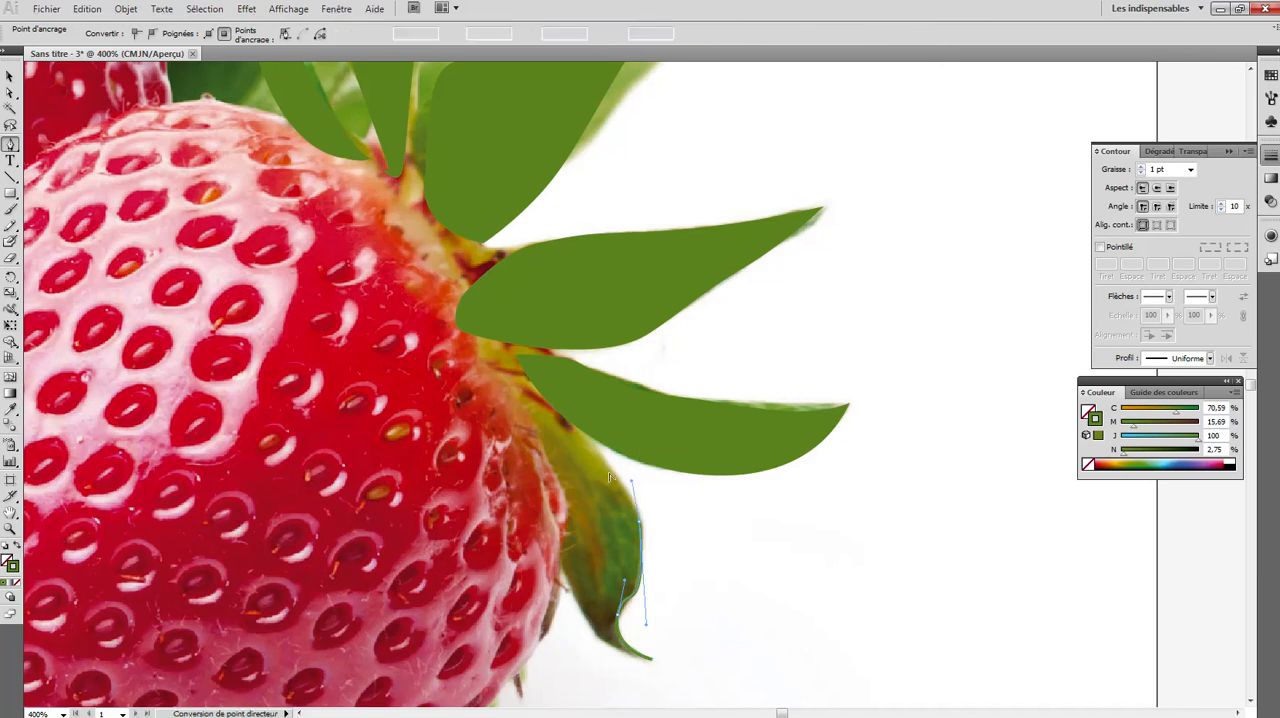
left_click_drag(512, 389, 450, 368)
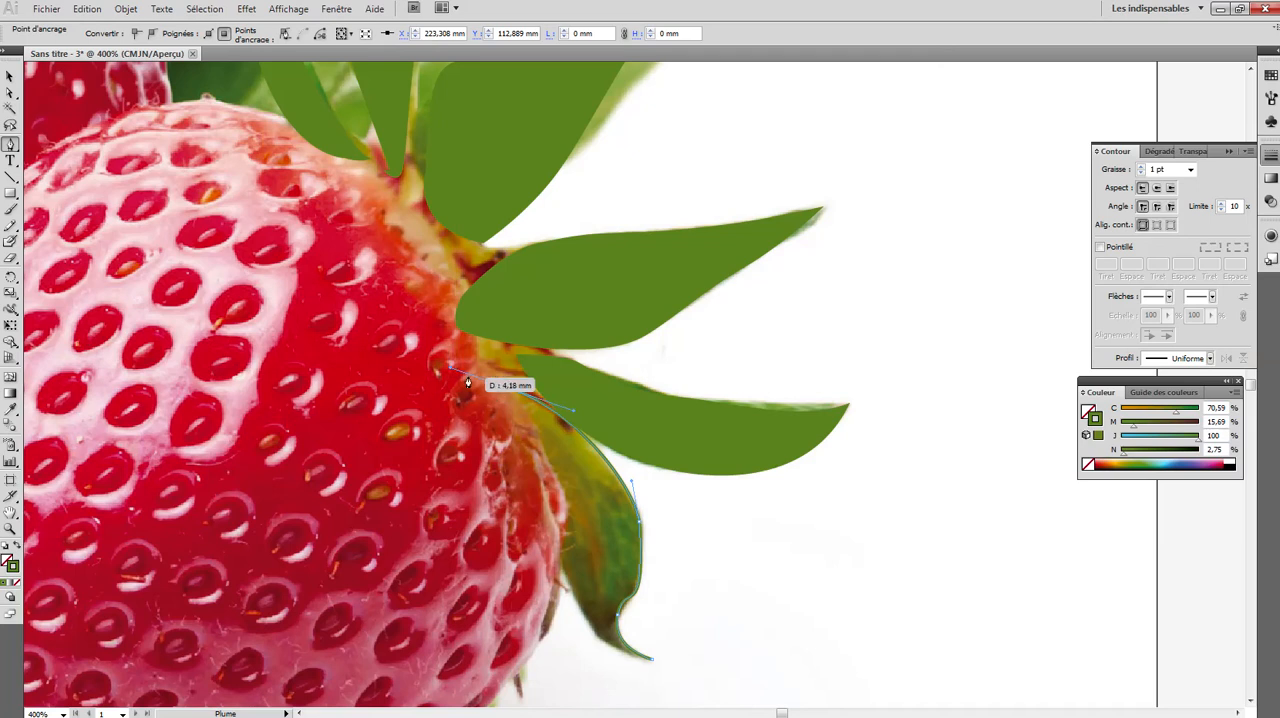
left_click(453, 370)
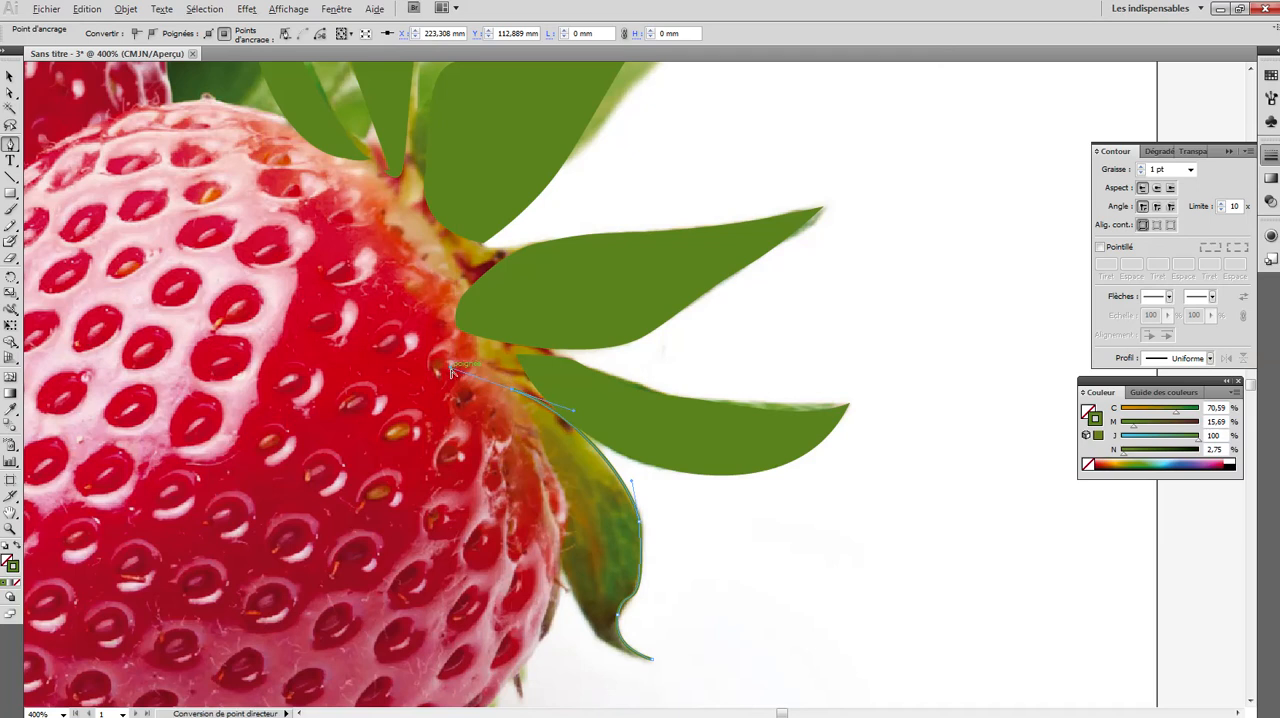
left_click_drag(451, 370, 425, 356)
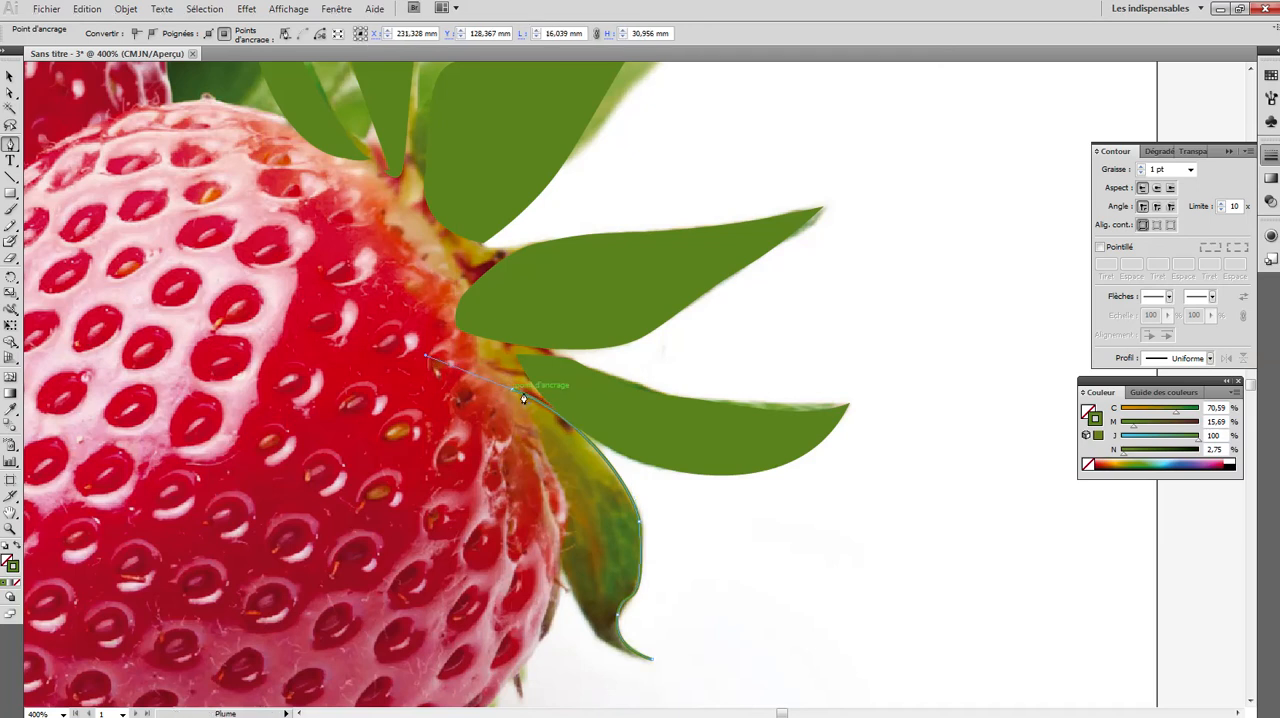
left_click(511, 393)
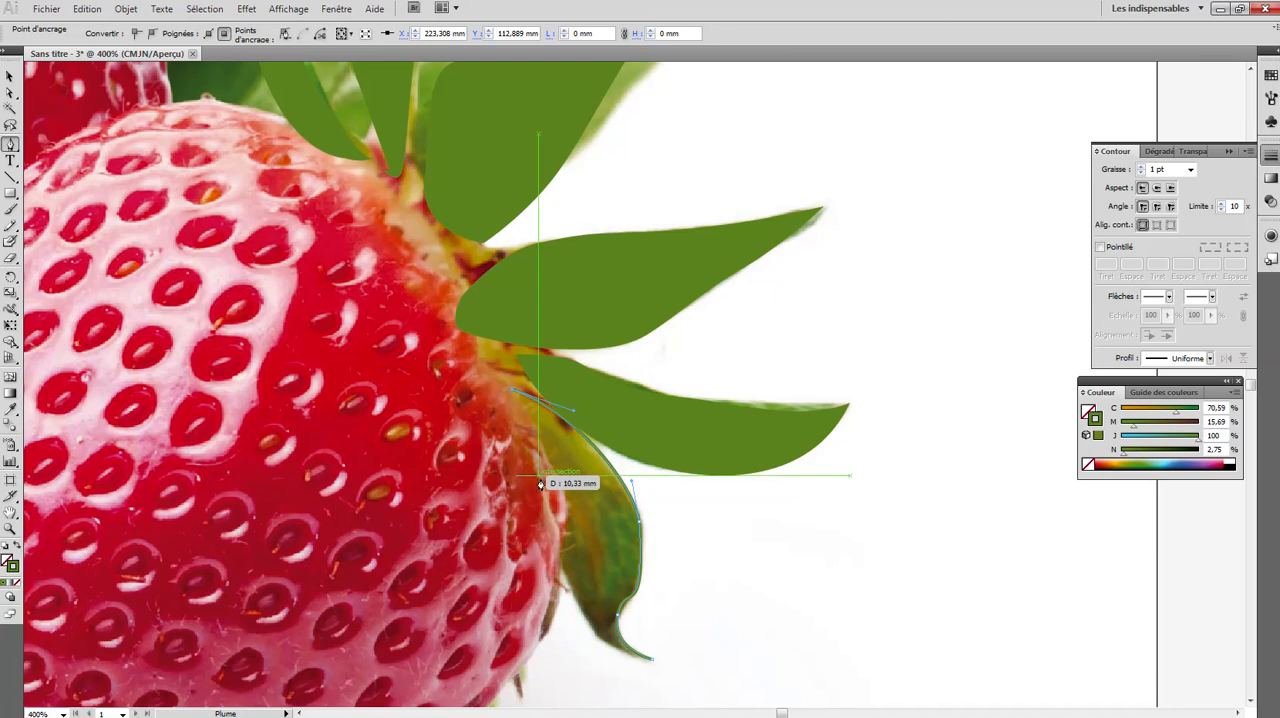
- Trace the lowest leaf's inner edge back down, close the path at the tip and swap the green back to the fill
left_click_drag(537, 490, 554, 540)
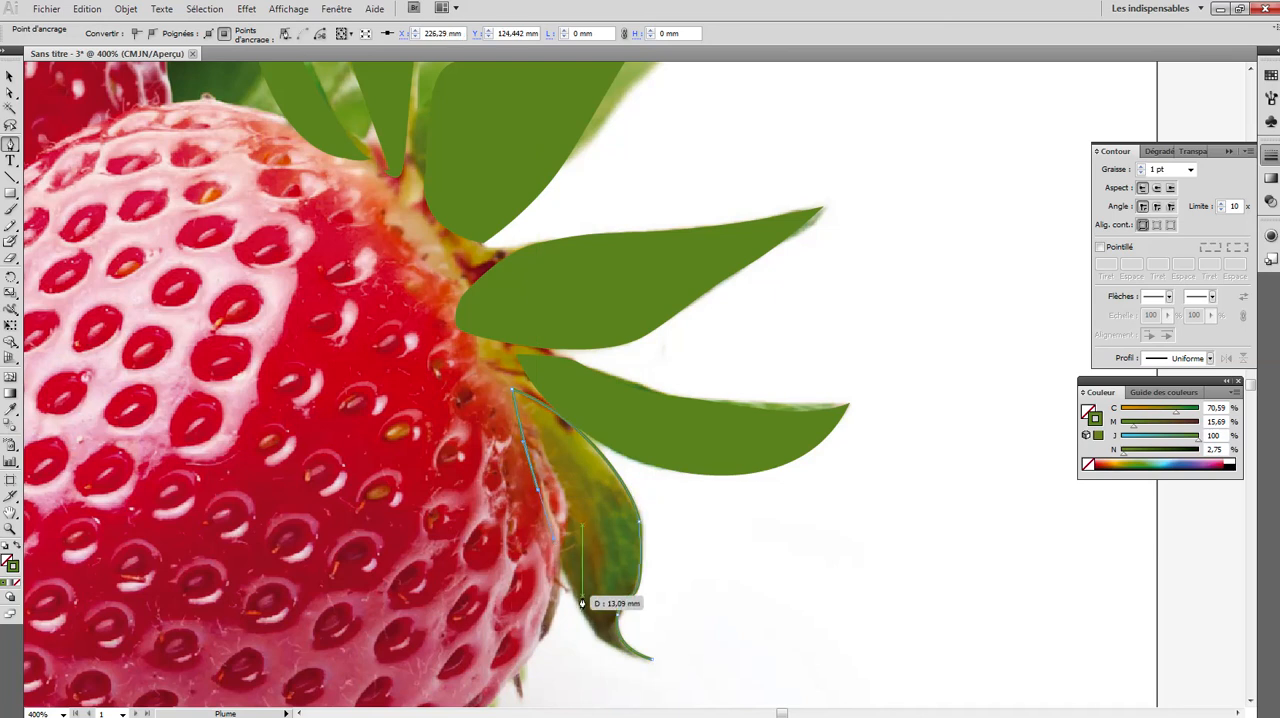
left_click_drag(582, 609, 594, 628)
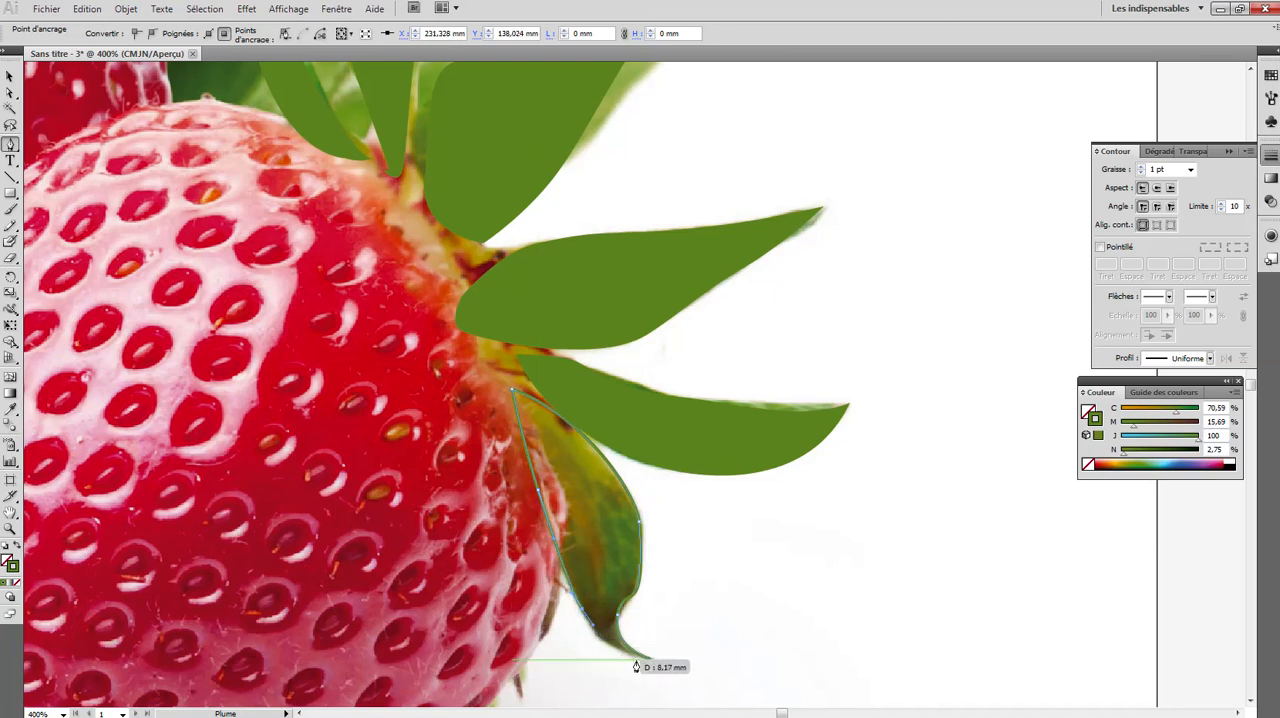
left_click_drag(652, 659, 695, 661)
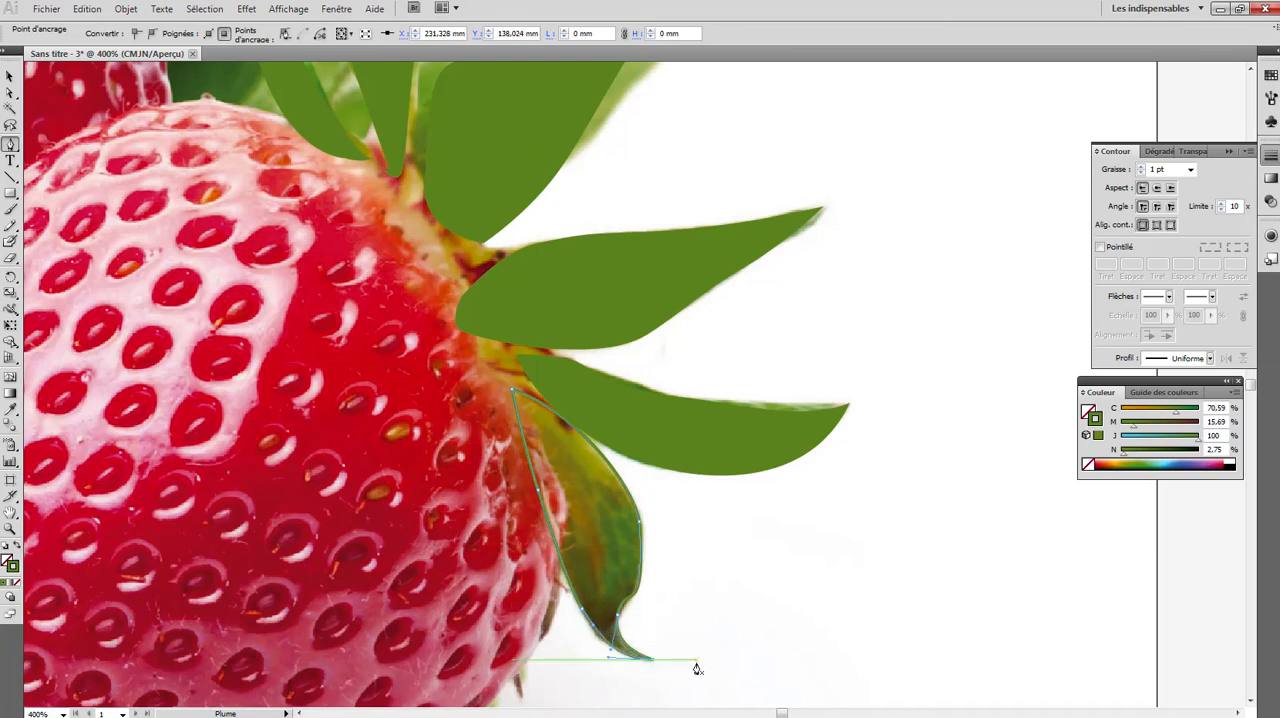
left_click(16, 548)
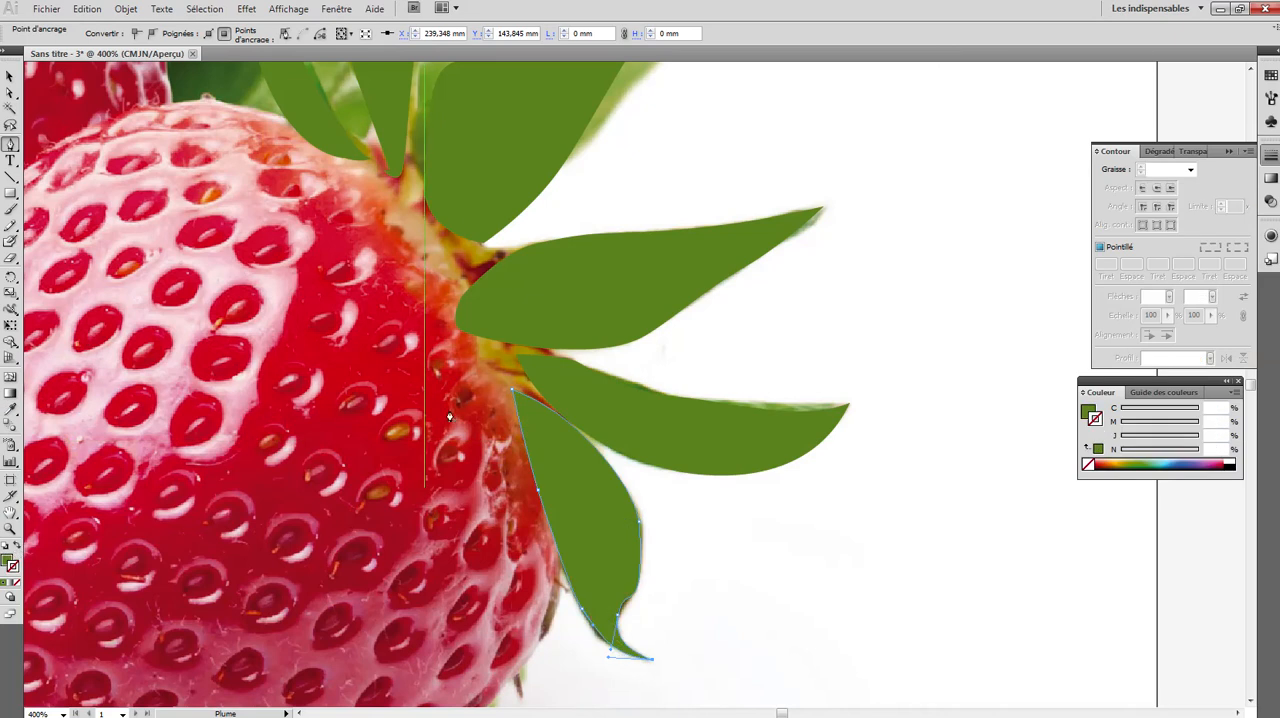
- Group the six green leaf shapes and move the group off the strawberry, beside the photo's edge
scroll(628, 375, "up", 1)
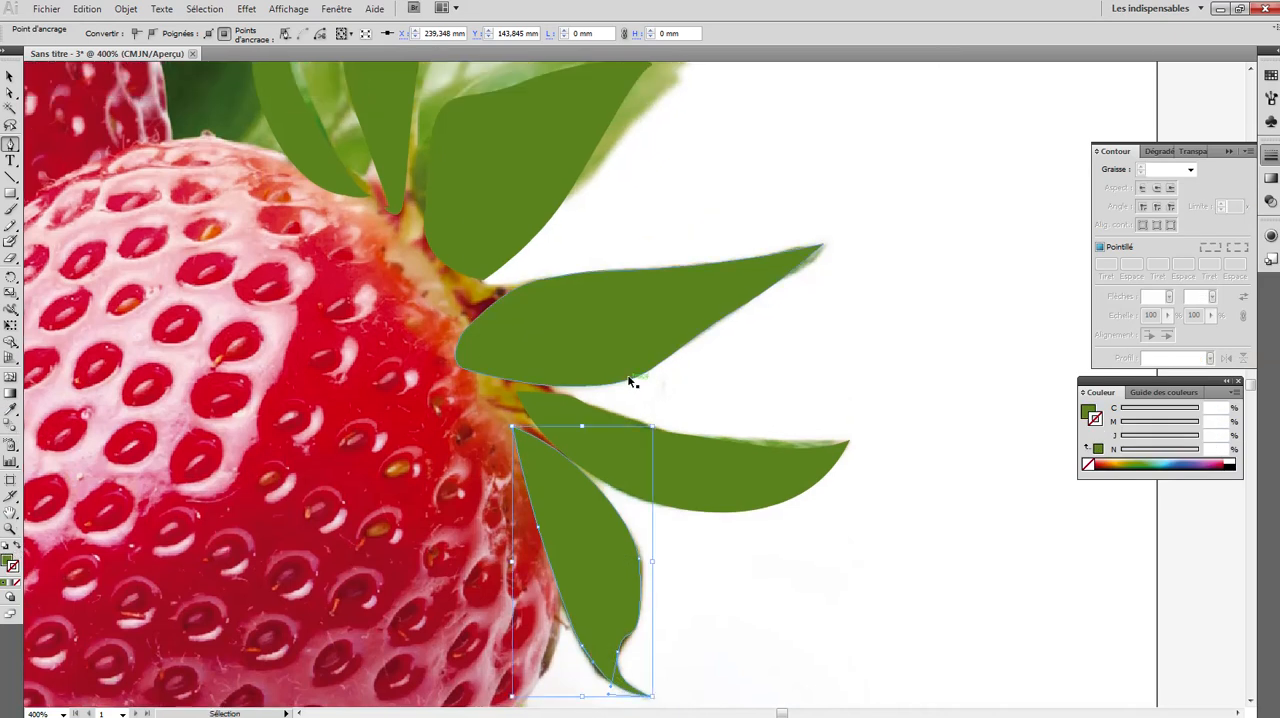
key("ctrl+minus")
scroll(630, 382, "down", 1)
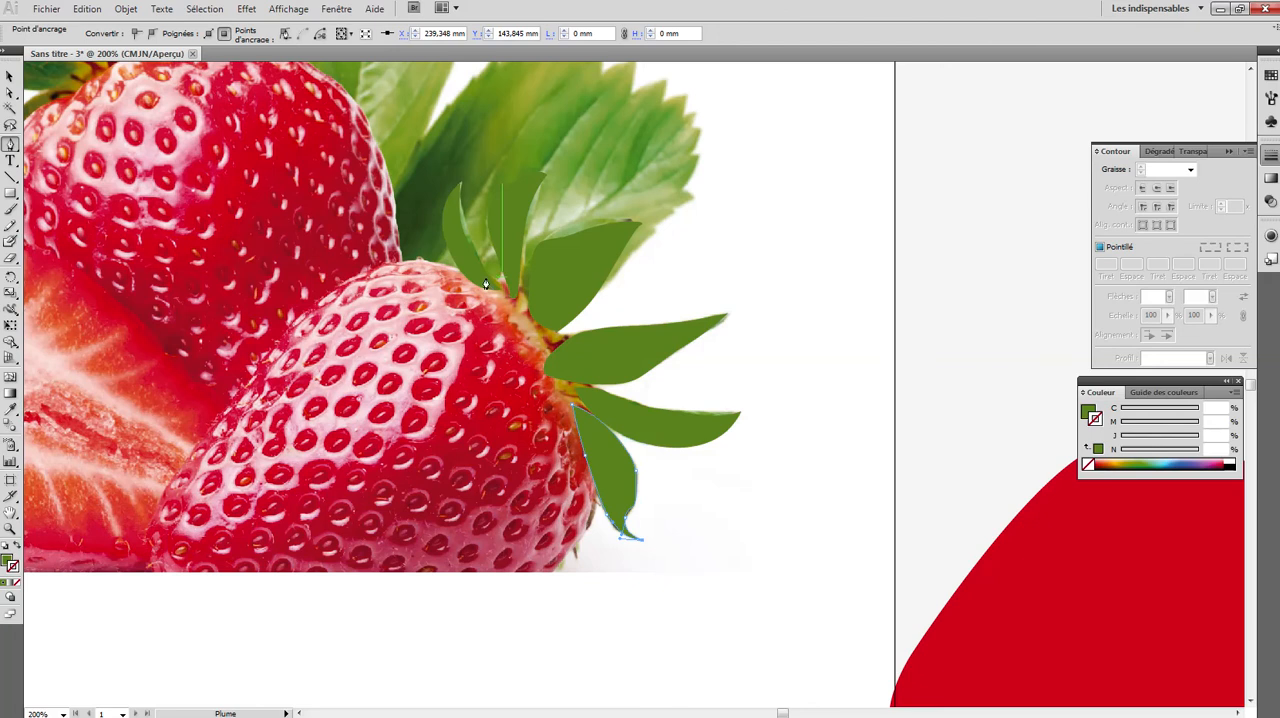
left_click(10, 76)
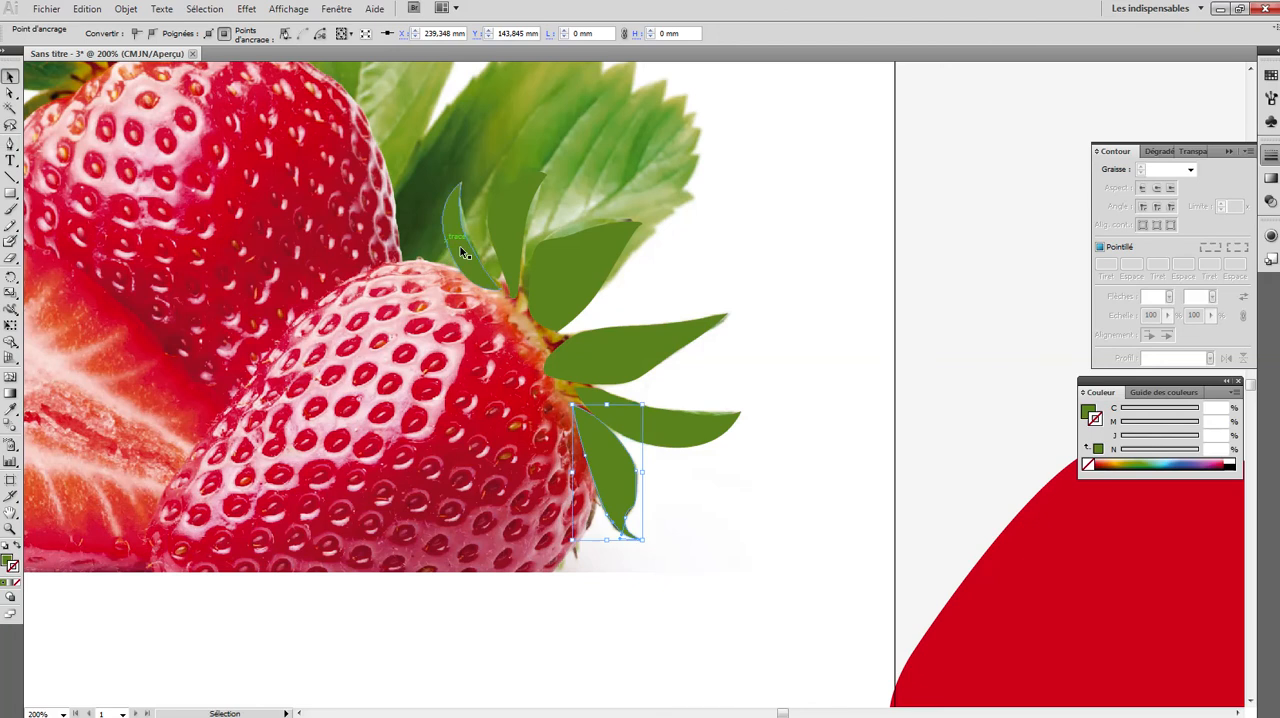
left_click(460, 246)
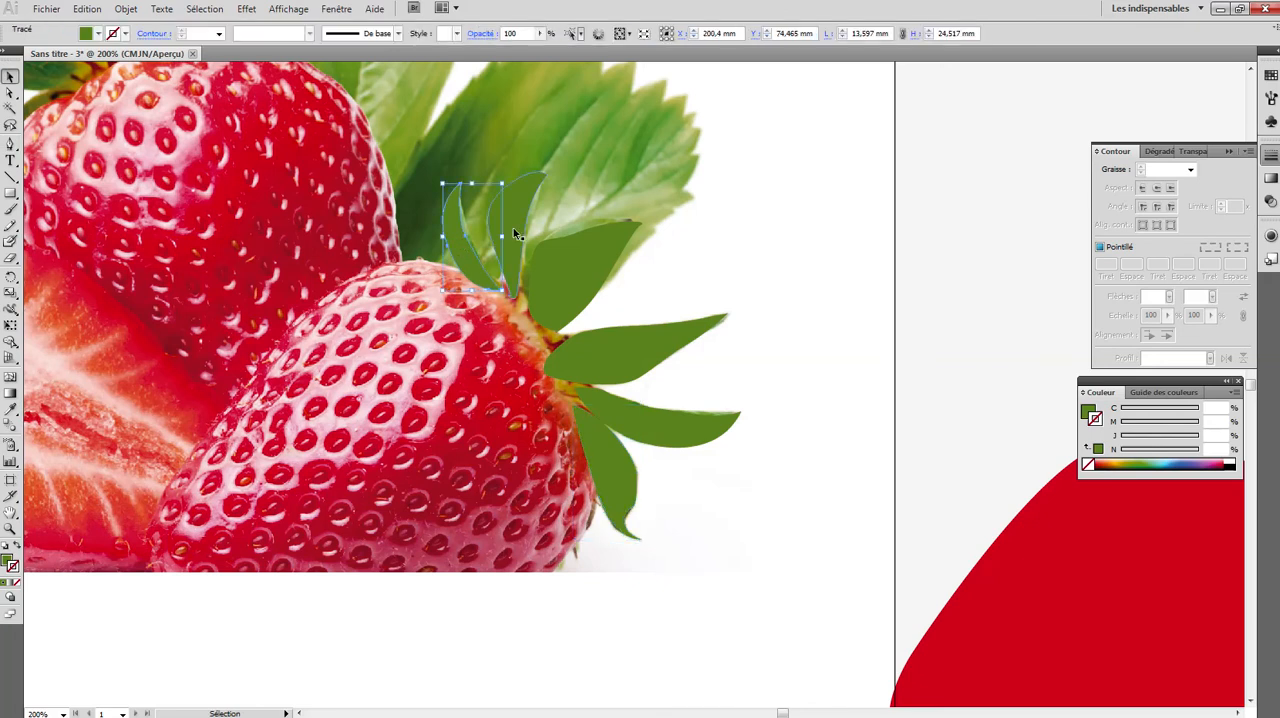
left_click(543, 254, "shift")
left_click(567, 273, "shift")
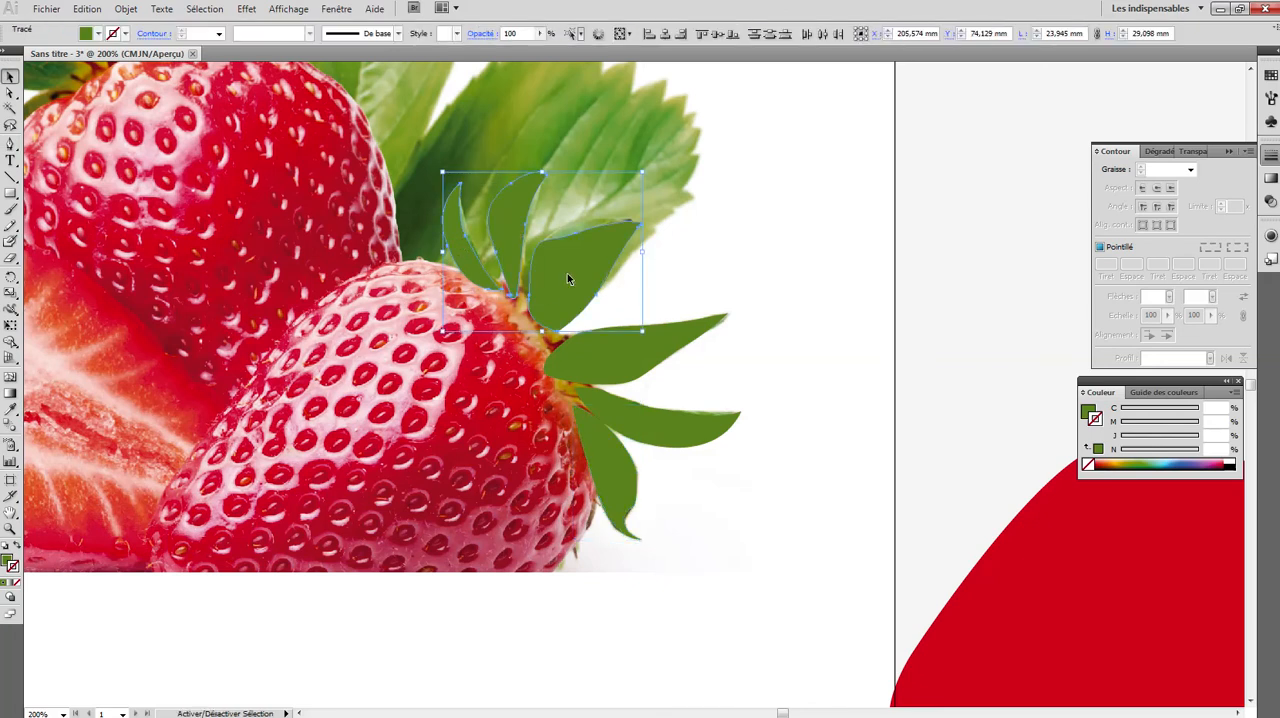
left_click(637, 363, "shift")
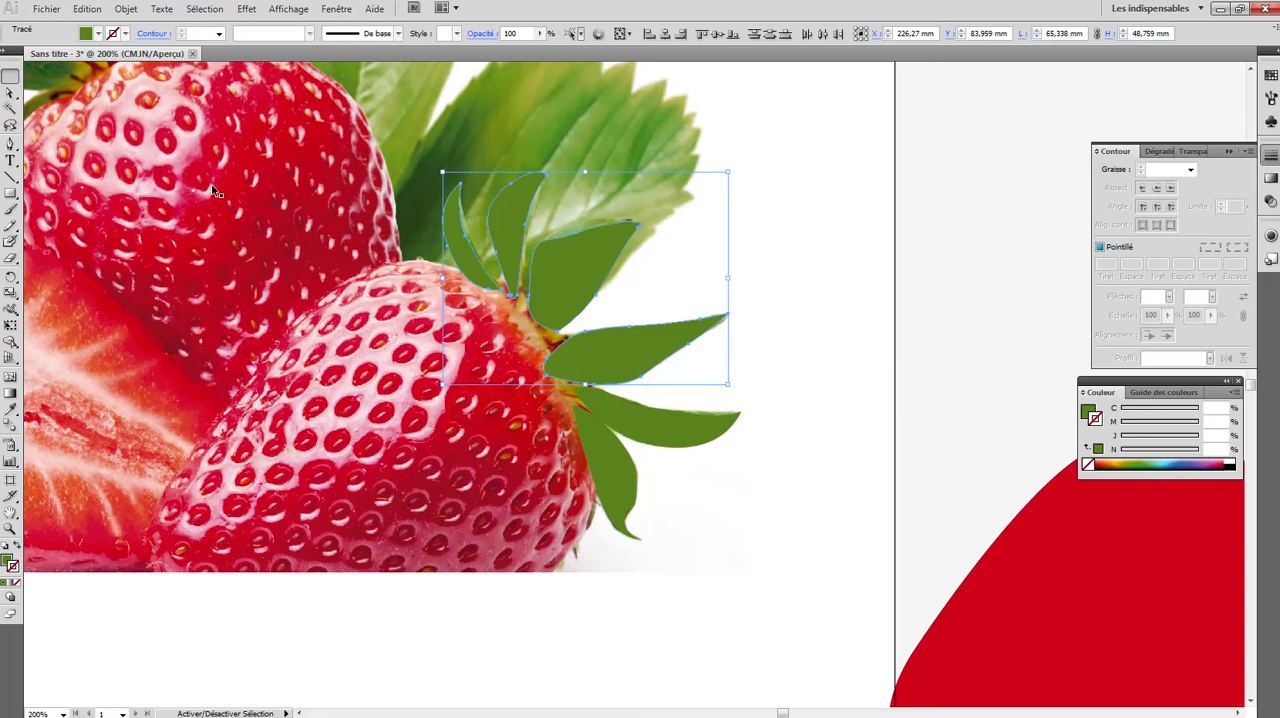
left_click(626, 427, "shift")
left_click(609, 475, "shift")
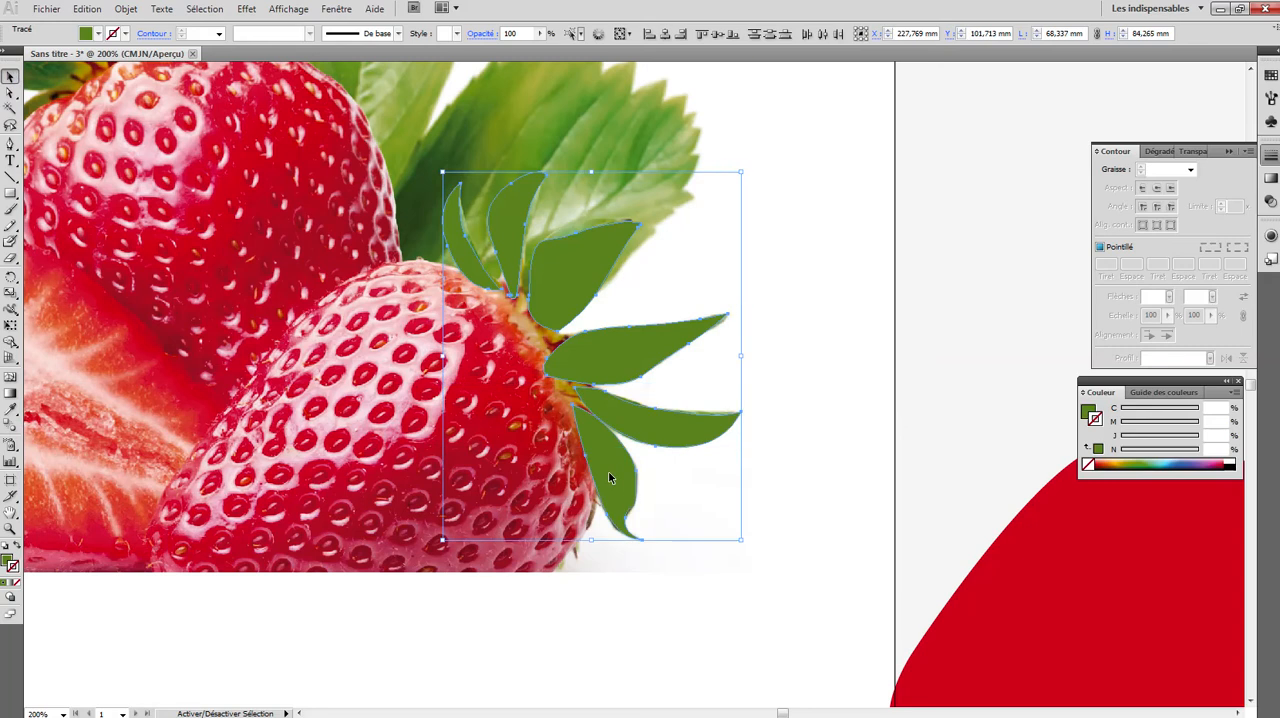
left_click(125, 9)
left_click(143, 65)
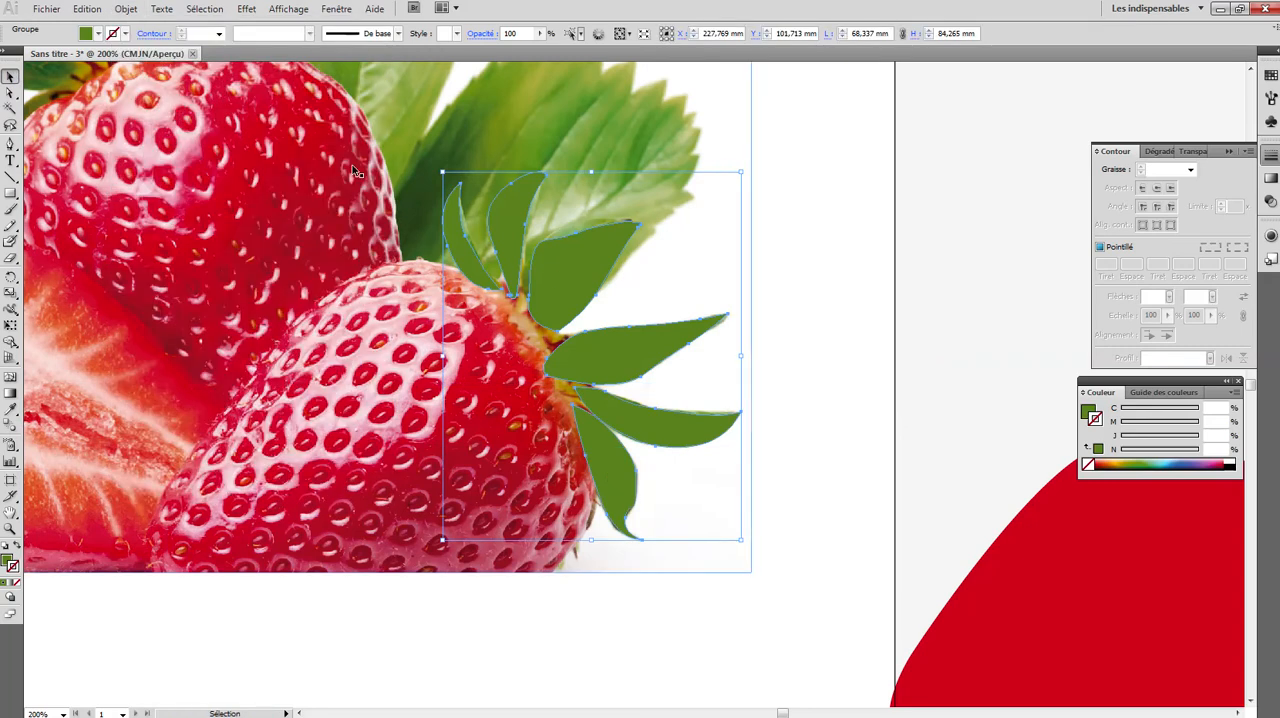
left_click_drag(563, 280, 855, 342)
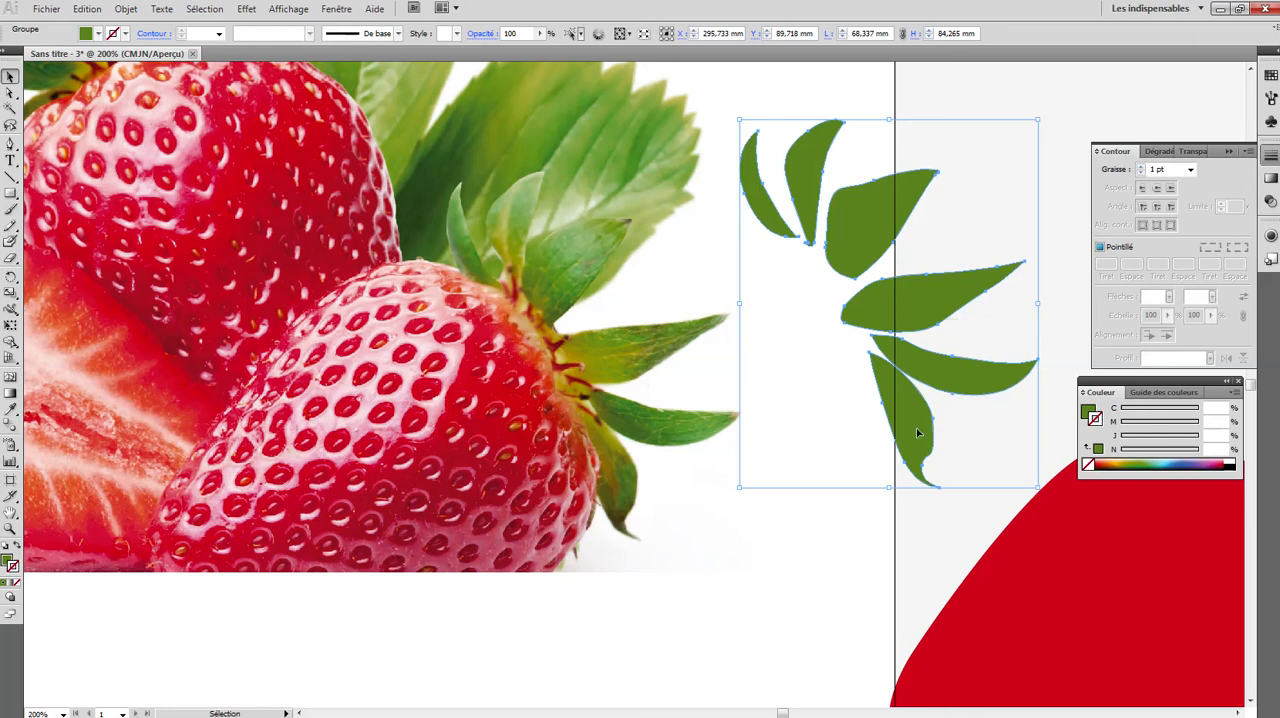
- Start a Pen path at the upper end of the crown's centre and trace its first two small spikes
left_click(10, 528)
left_click(573, 365)
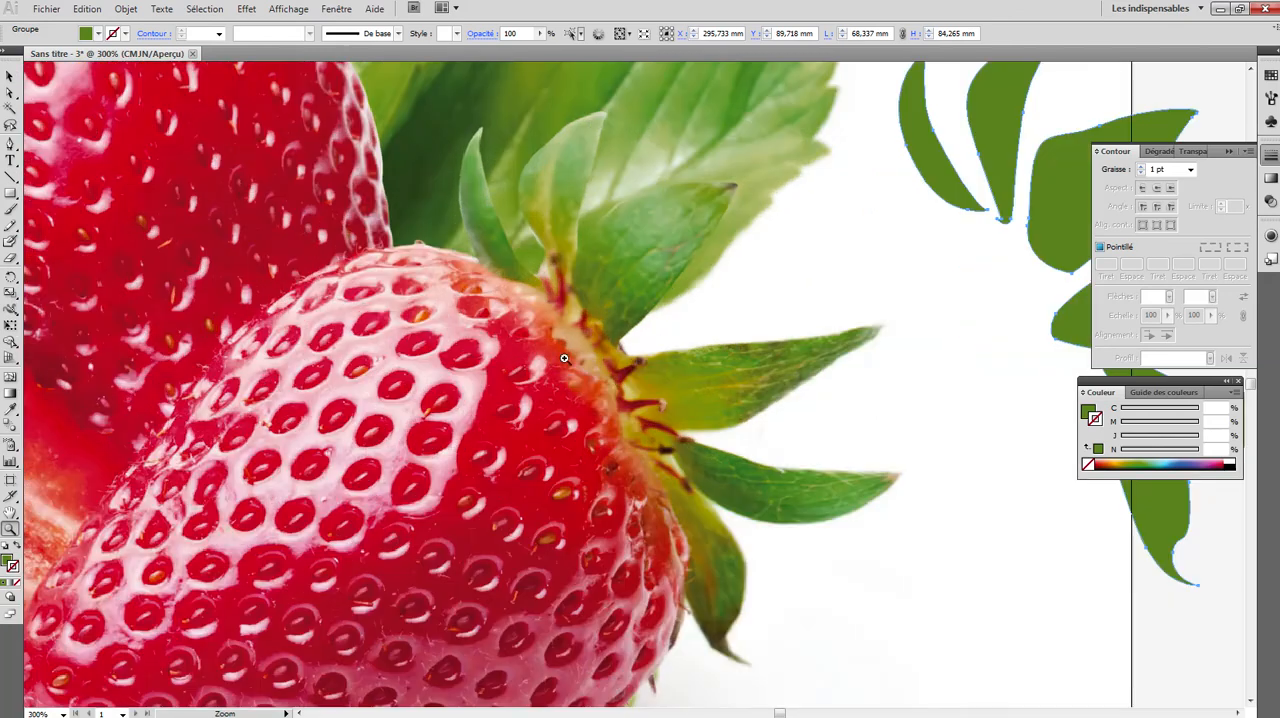
left_click(635, 399)
left_click(10, 143)
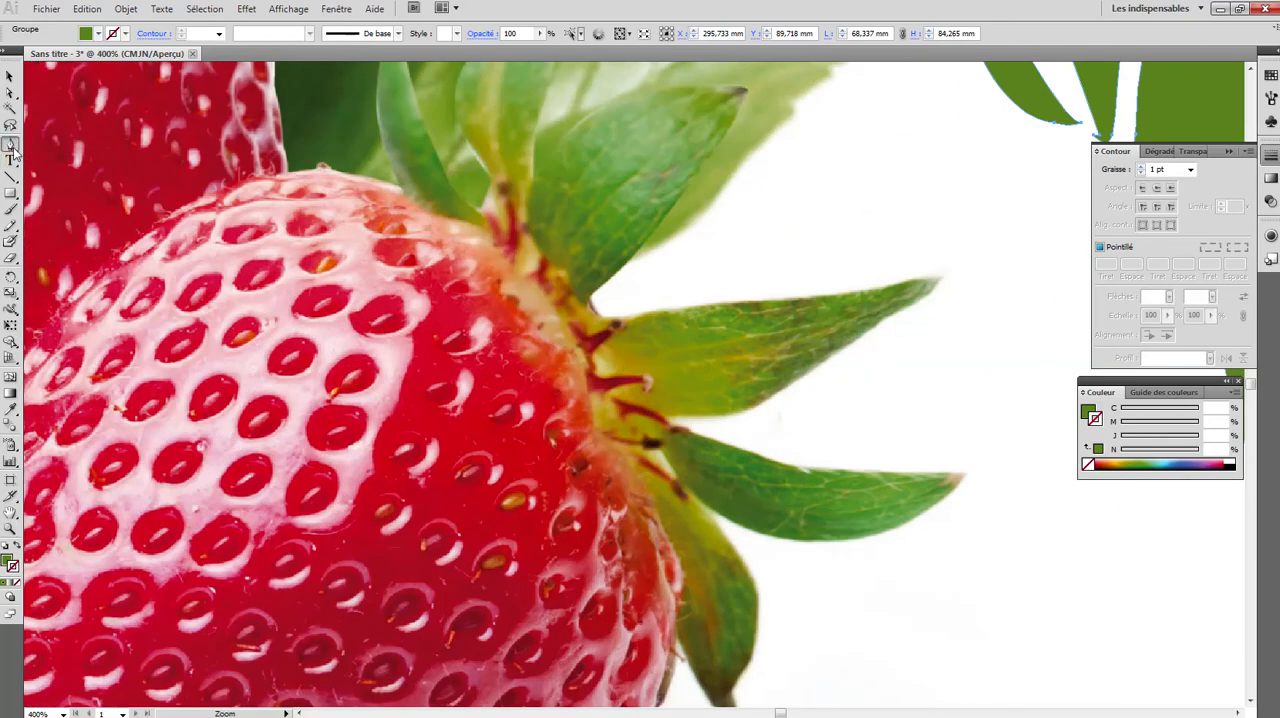
left_click(492, 248)
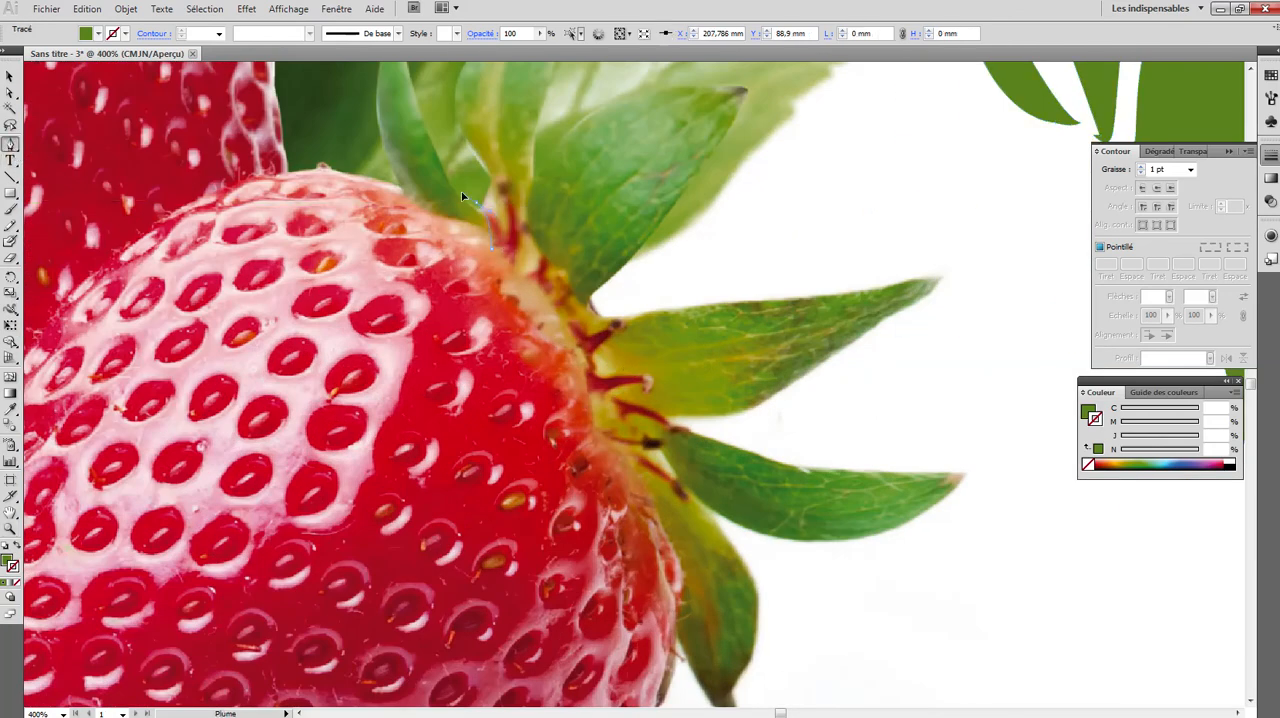
left_click(477, 204)
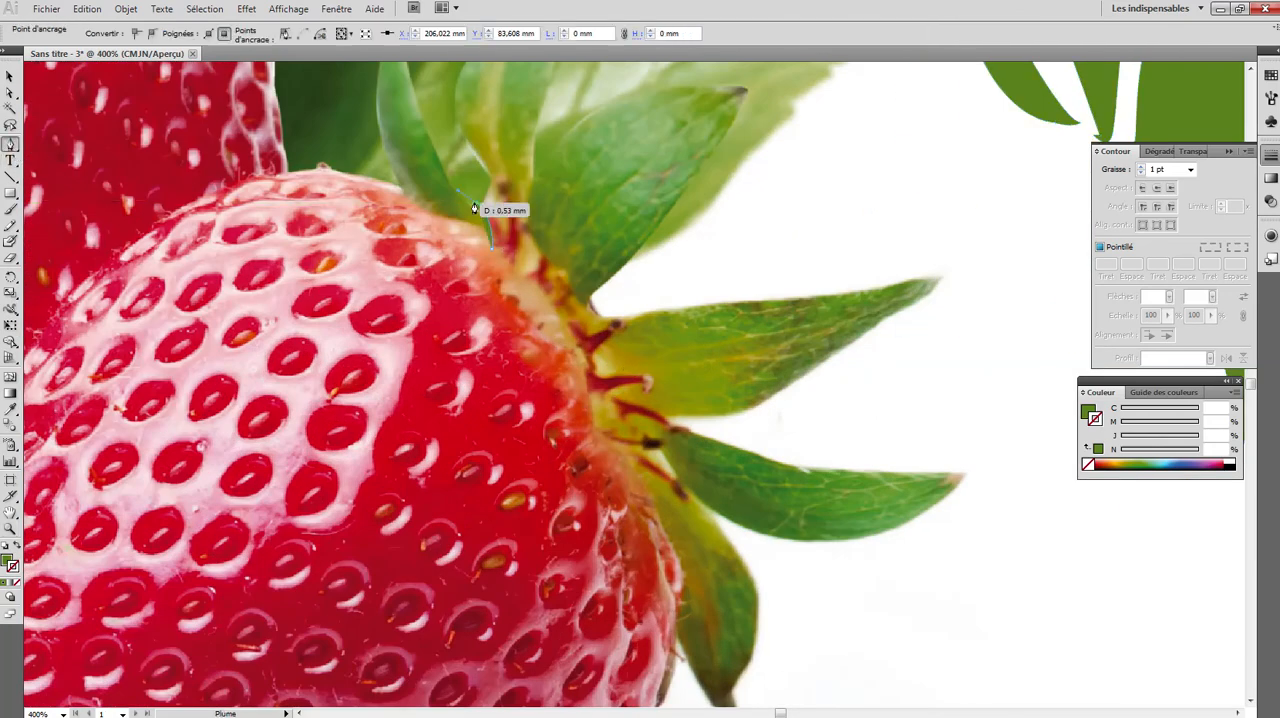
left_click(508, 244)
left_click_drag(500, 178, 485, 160)
left_click(500, 178)
left_click(527, 266)
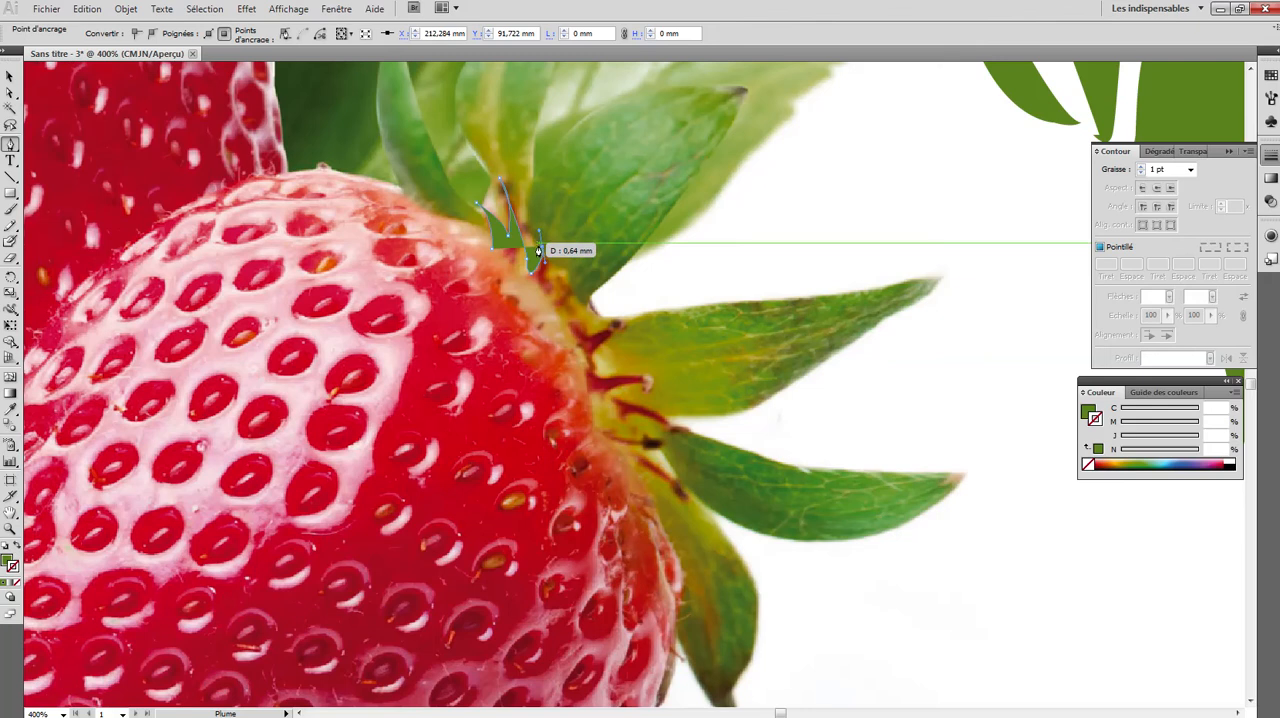
- Continue the crown centre's path down through the next three small spikes, ending at the dark tip beside the fourth leaf's base
left_click(542, 247)
left_click(557, 296)
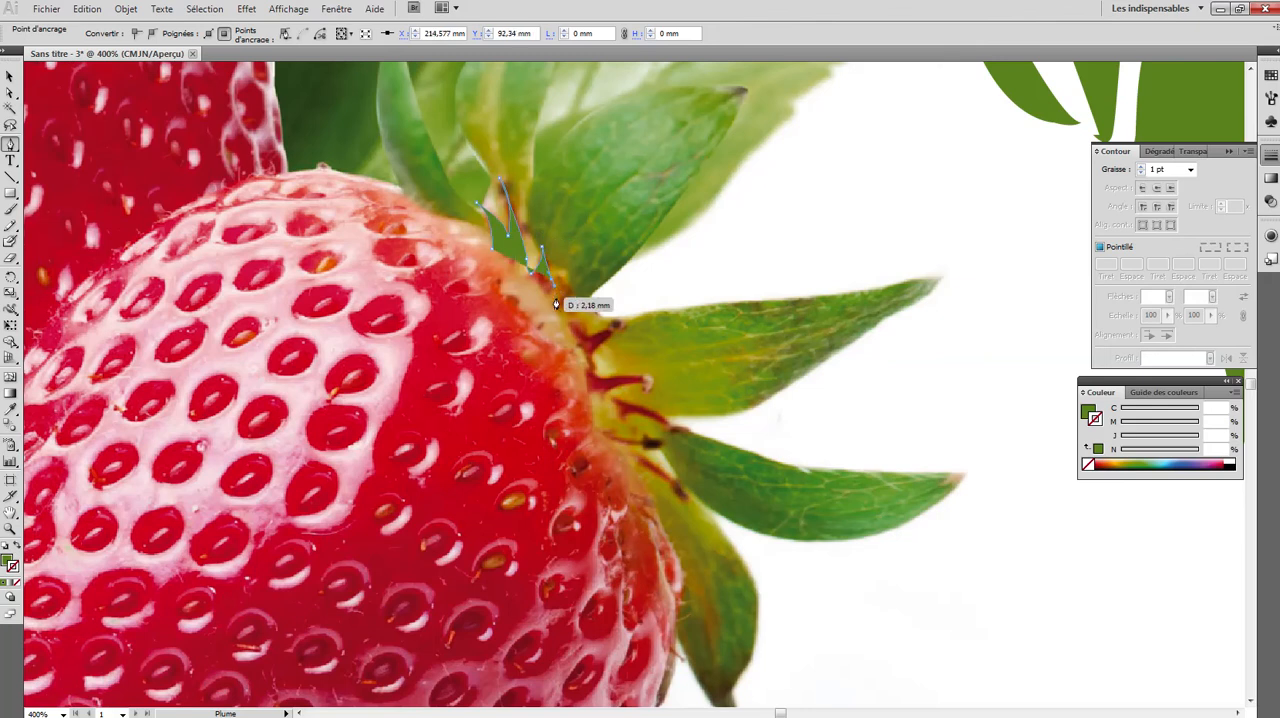
left_click(567, 314)
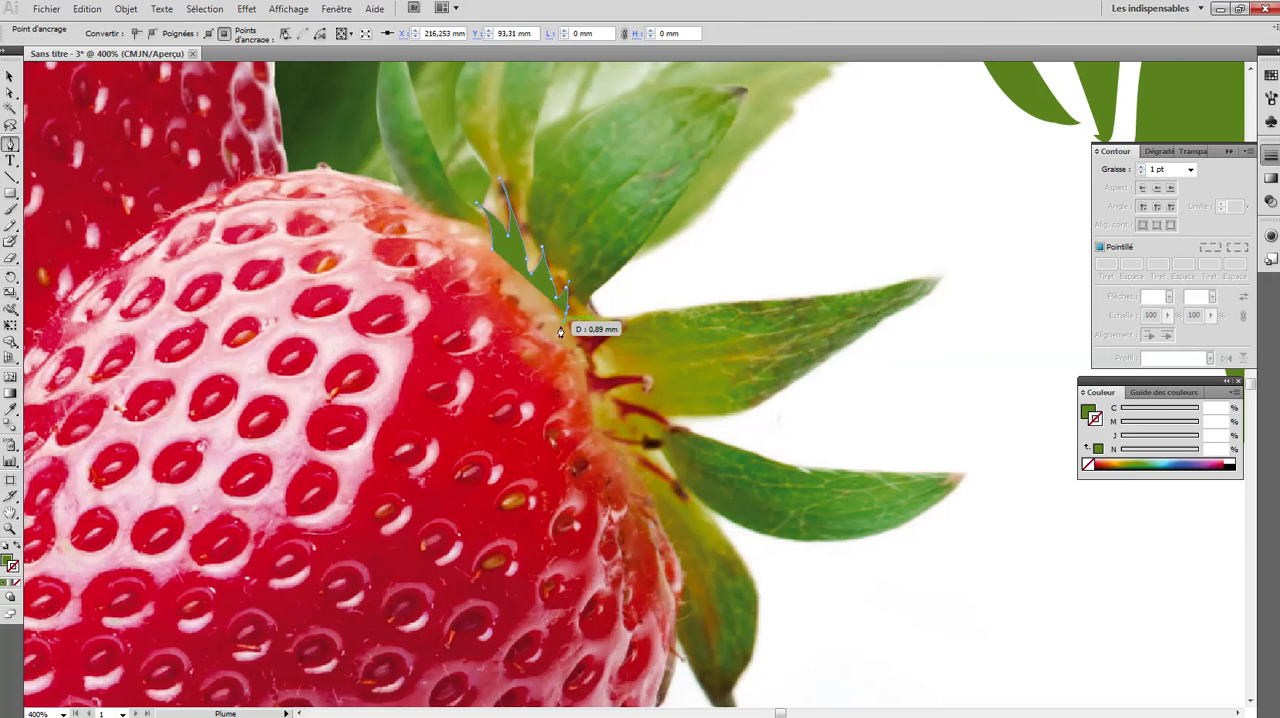
left_click(584, 329, "ctrl")
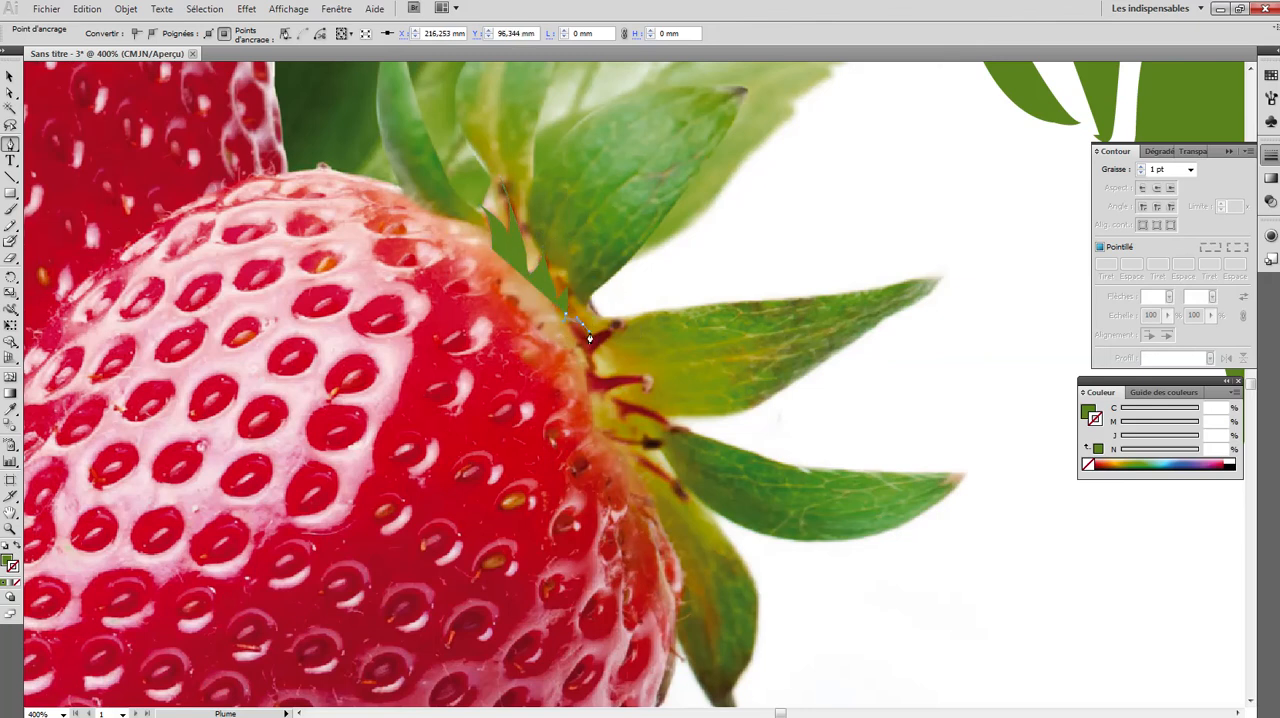
left_click(620, 318)
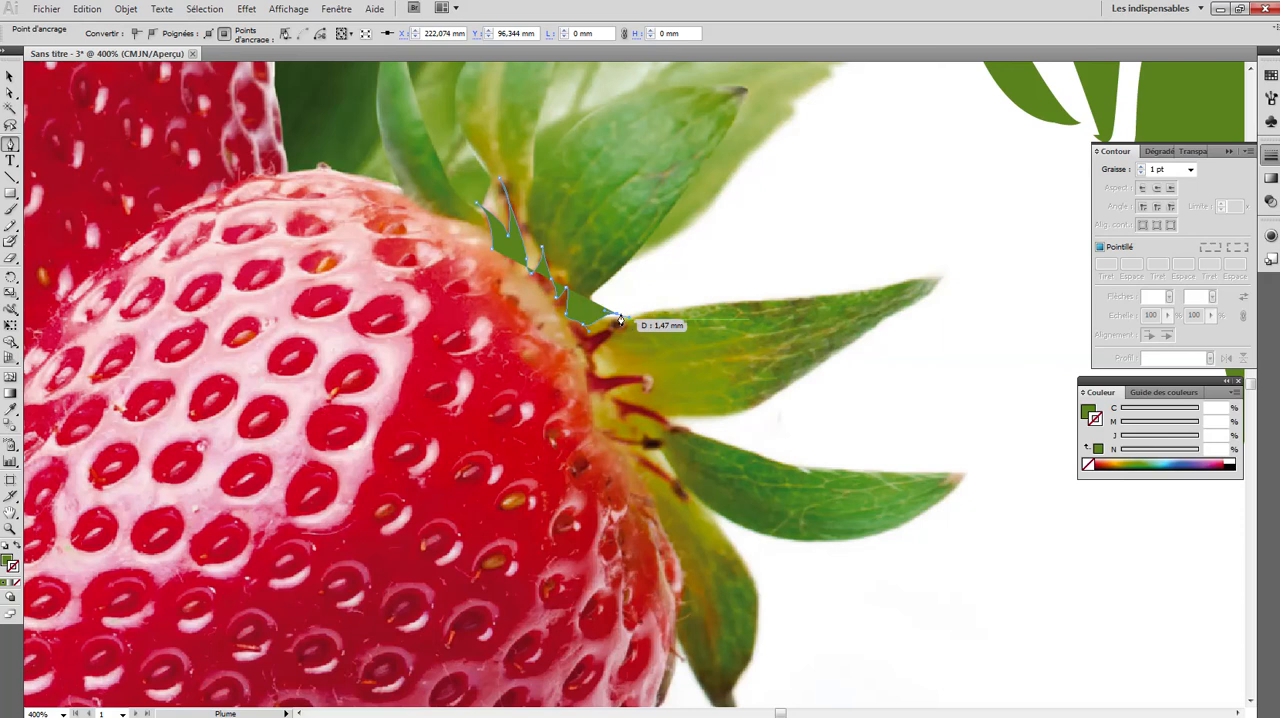
left_click(617, 315)
- Trace the three longer spikes of the crown's centre between the bases of the fourth and fifth leaves
left_click_drag(602, 343, 621, 484)
left_click(630, 375)
left_click(650, 383)
left_click(673, 426)
left_click(630, 426)
left_click(604, 434)
left_click(667, 445)
left_click(624, 463)
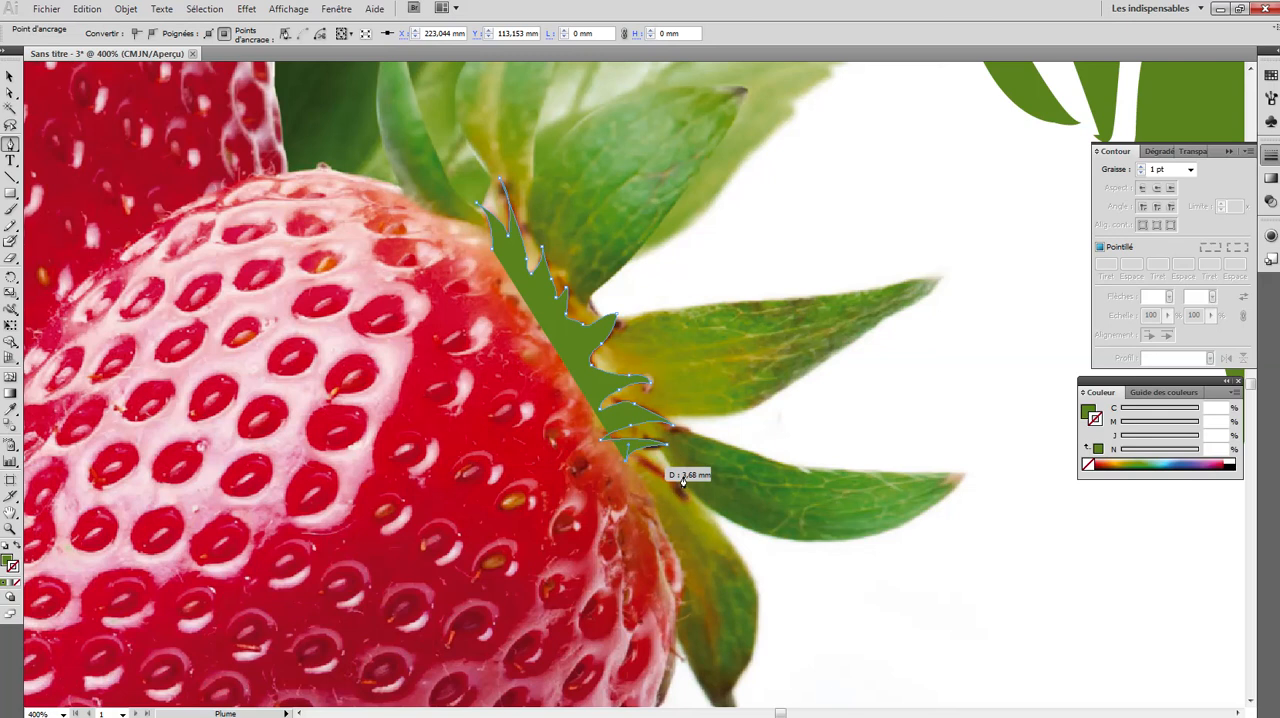
- Extend the crown centre's path along the last spike to its dark tip between the bases of the fifth and sixth leaves
left_click(690, 484)
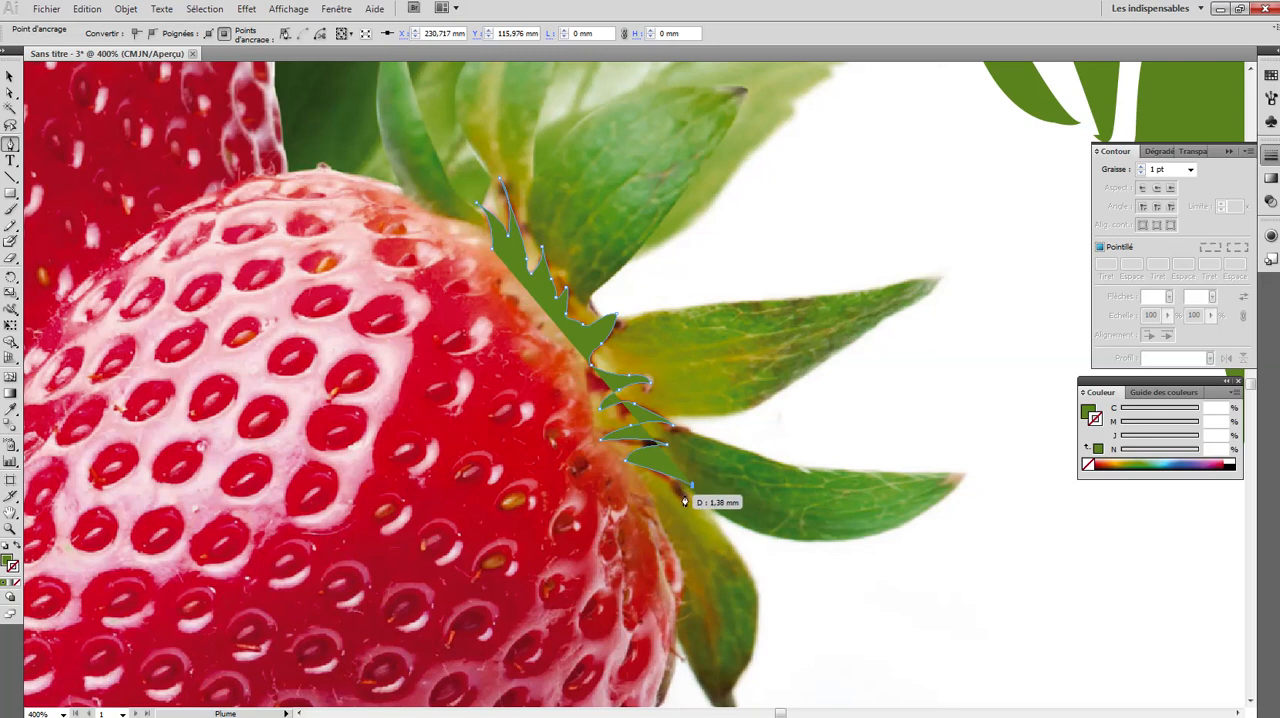
key("ctrl+z")
left_click(687, 493)
left_click_drag(687, 494, 703, 524)
left_click(687, 494)
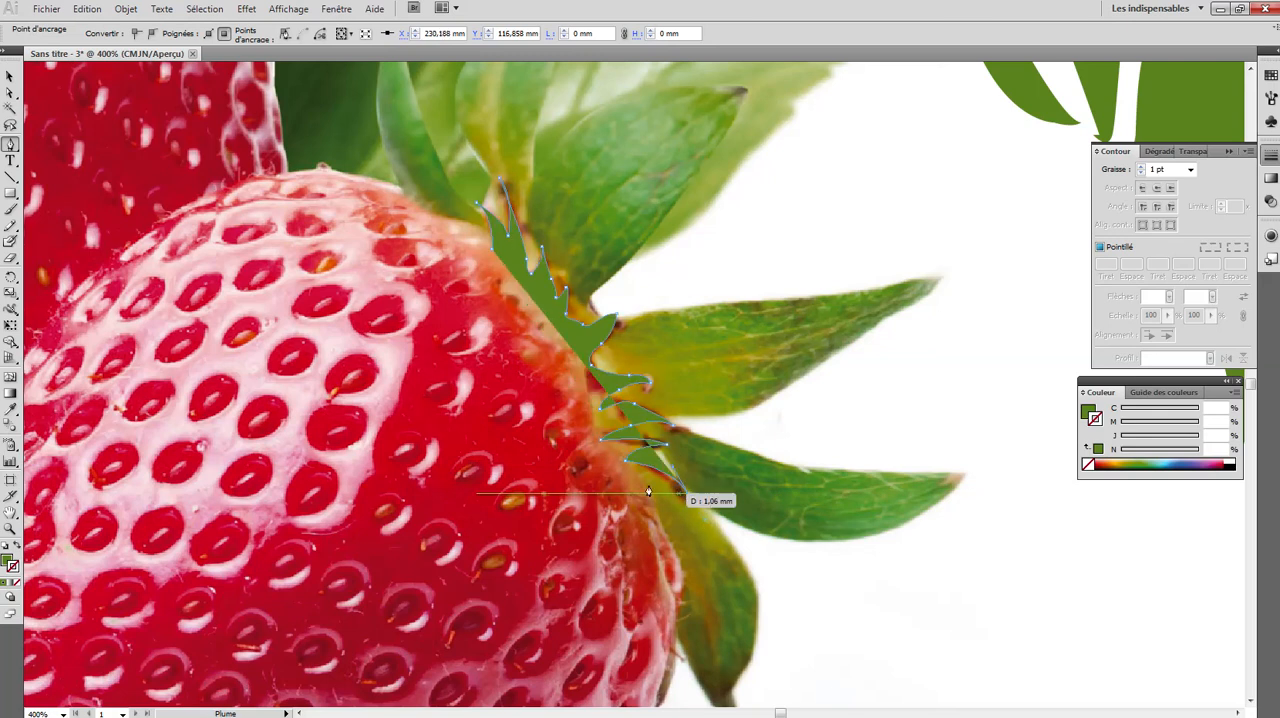
- Trace the lower edge of the last spike and close the path with a broad rounded back across the strawberry's flesh
left_click(620, 483)
left_click(569, 472)
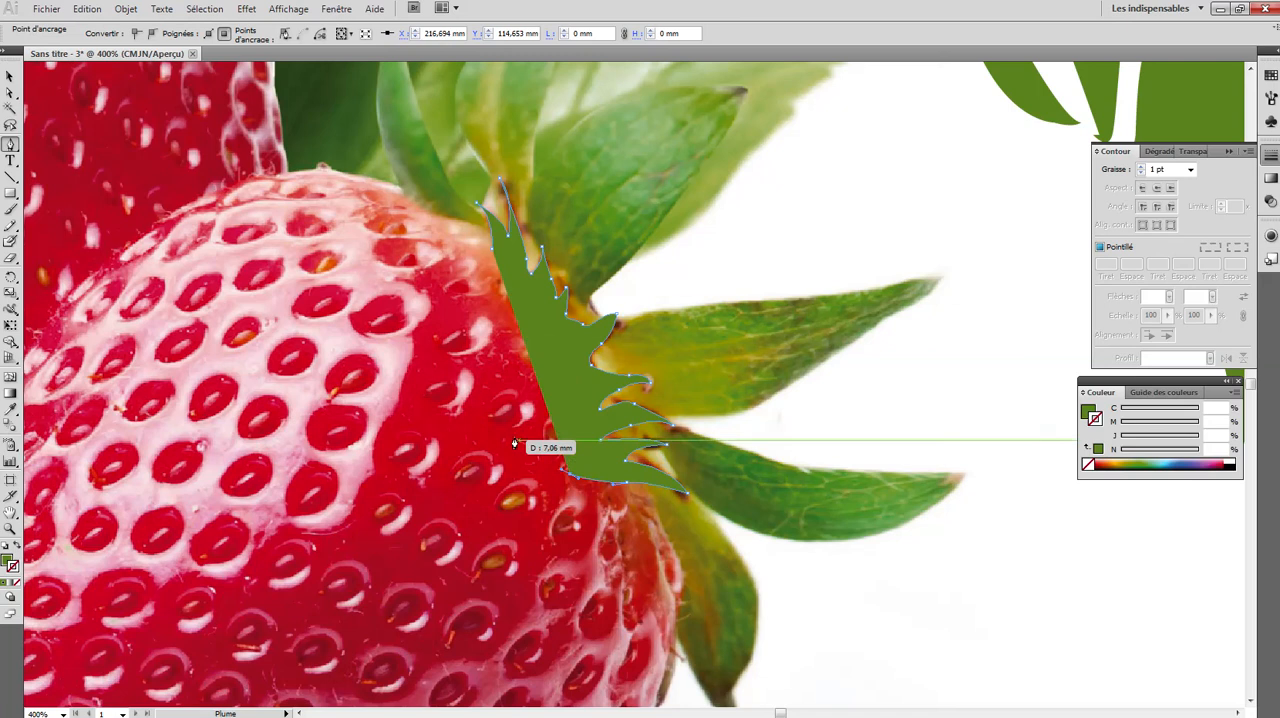
left_click_drag(500, 422, 497, 414)
left_click(436, 280)
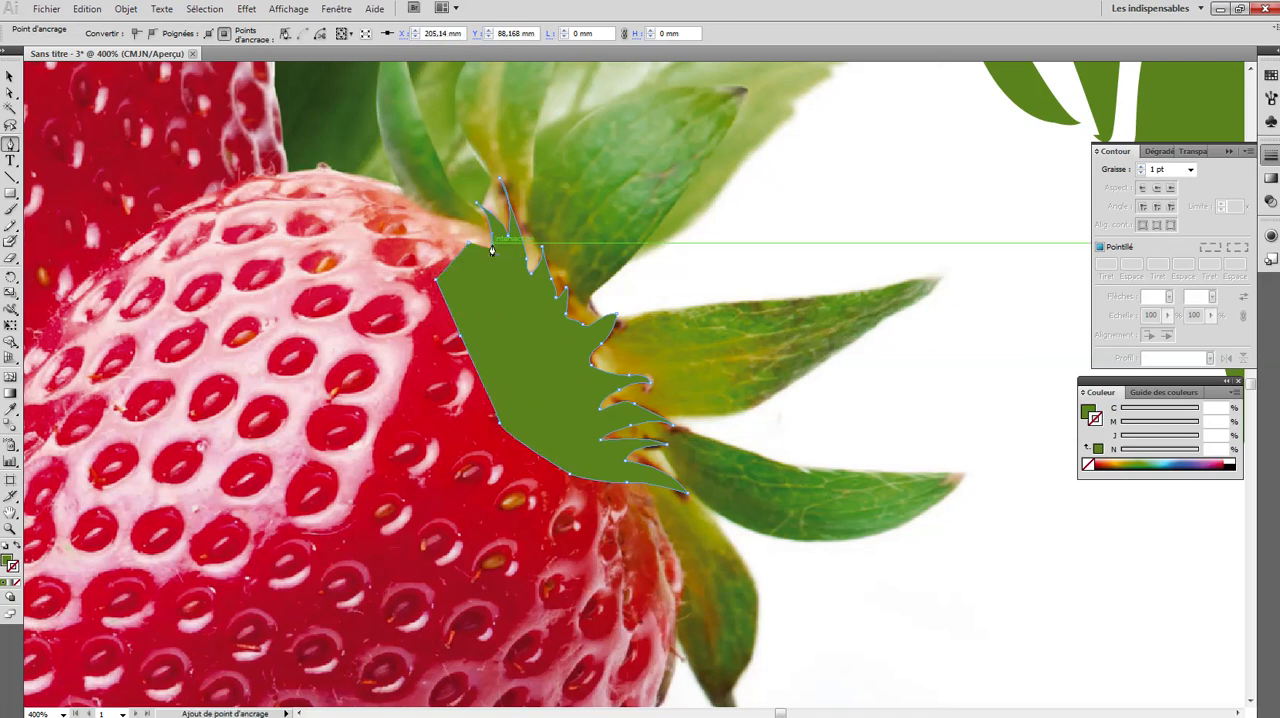
left_click(492, 249)
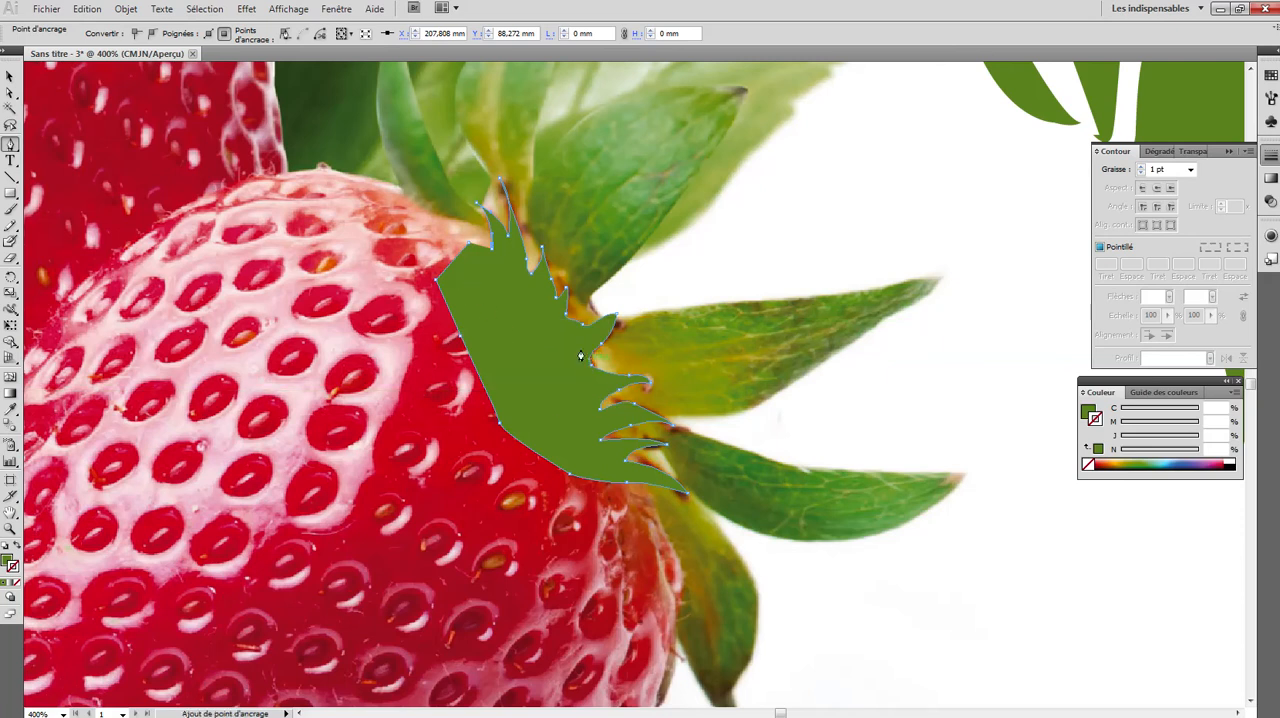
- Move the spiky crown centre off its place in the photo and fill it with the dark red sampled from a spike
left_click(9, 76)
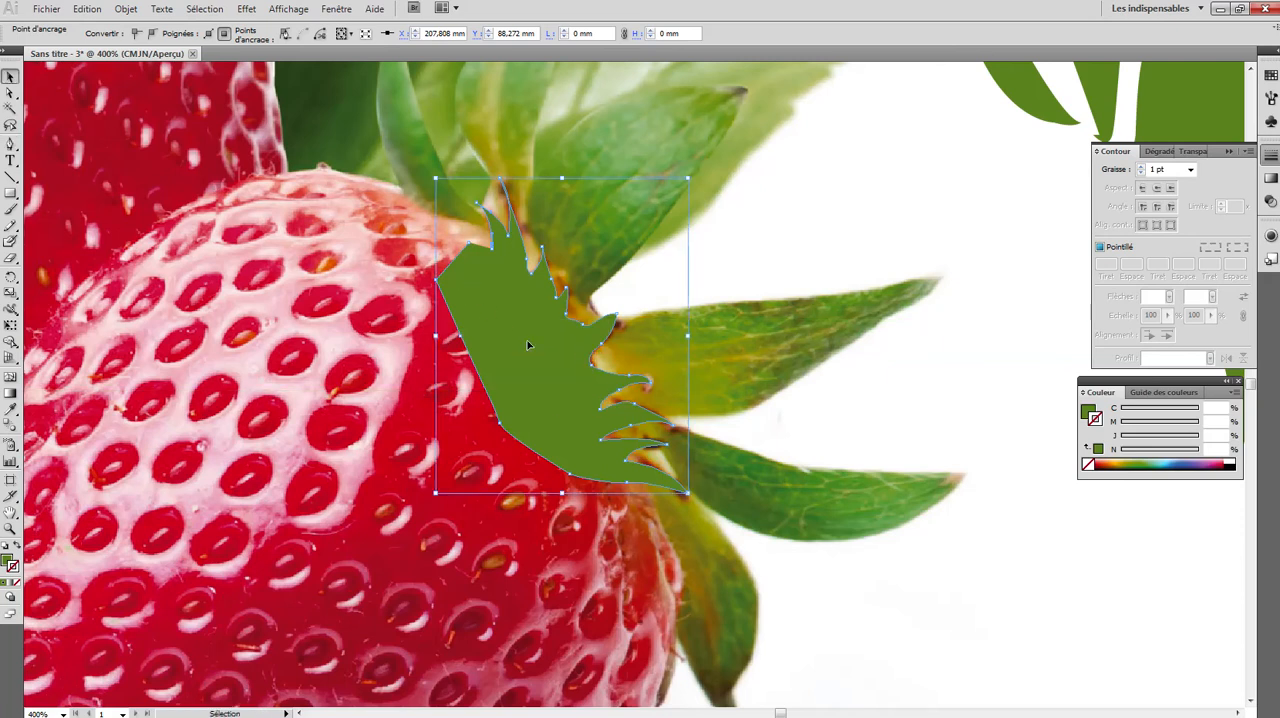
left_click_drag(520, 350, 740, 315)
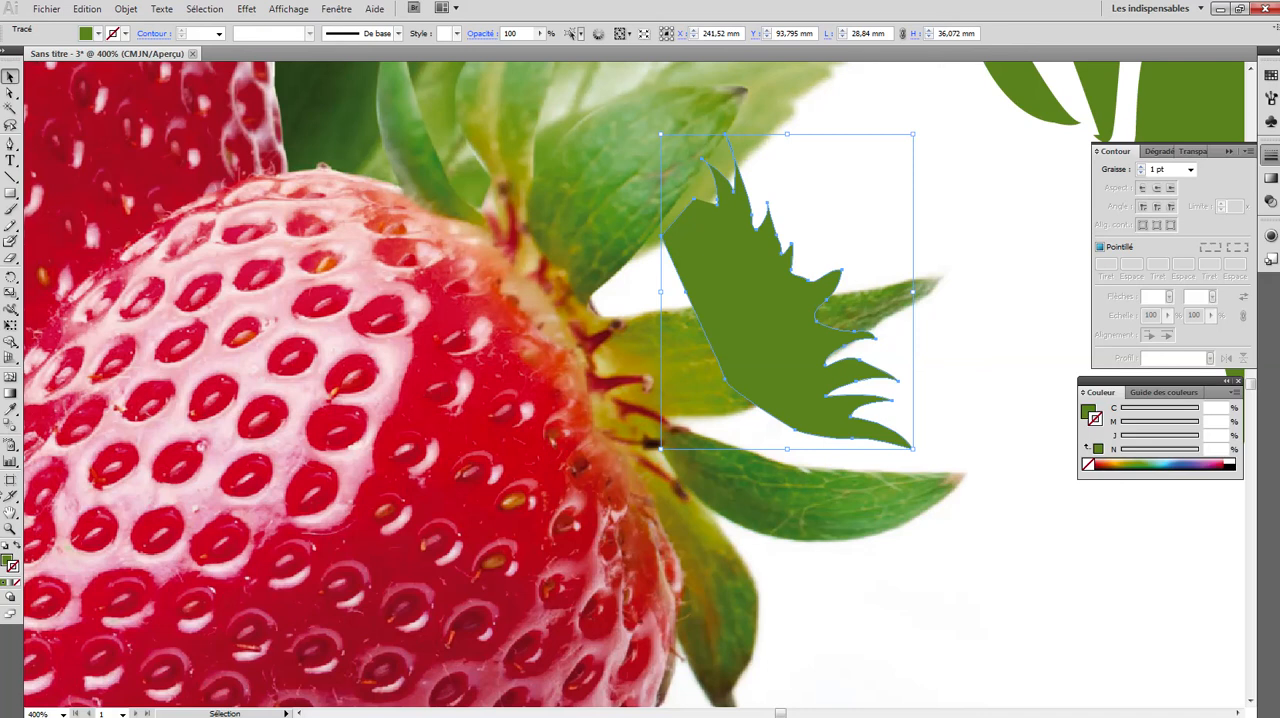
left_click(10, 410)
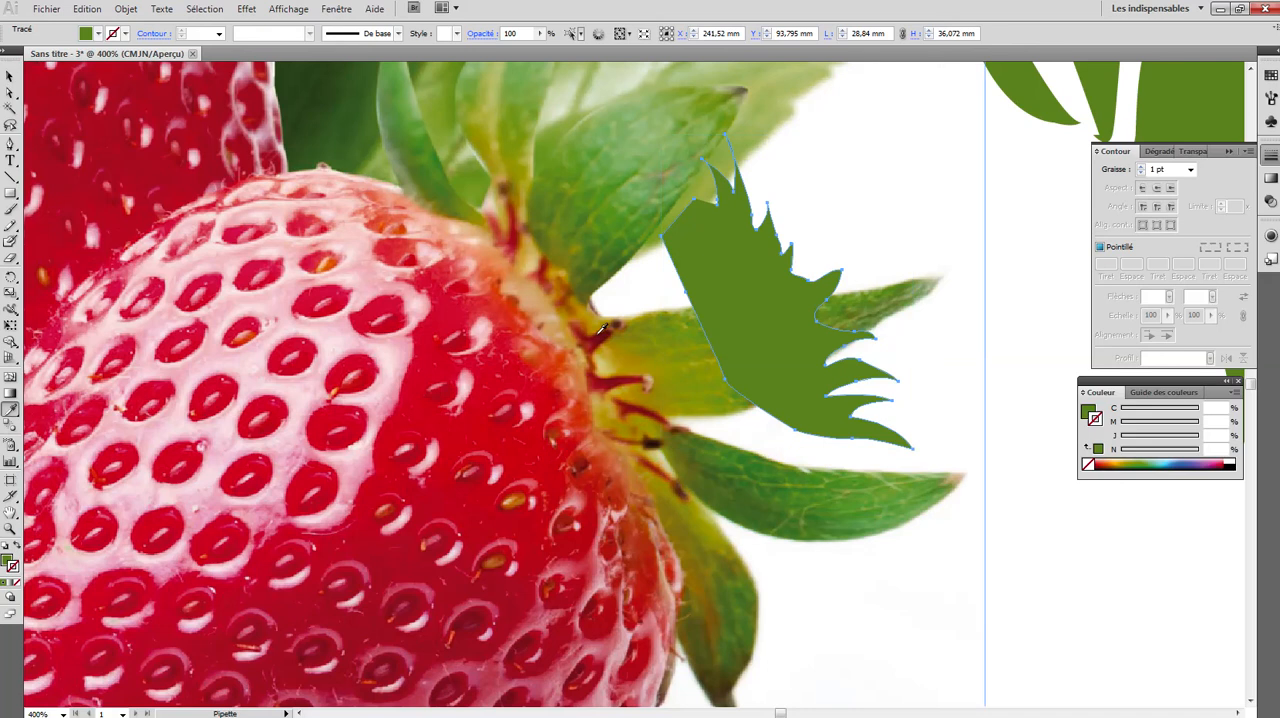
left_click(601, 339)
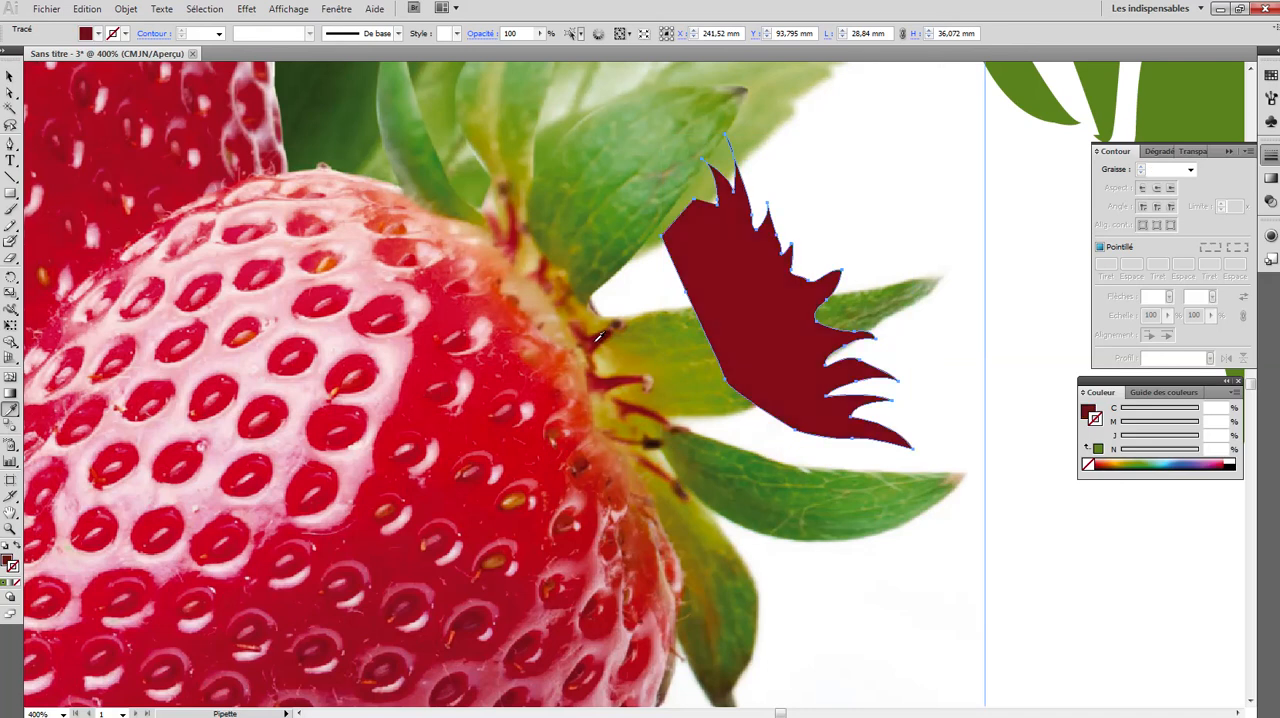
- Move the dark red crown centre onto the upper edge of the traced red strawberry beside the photo
left_click(10, 76)
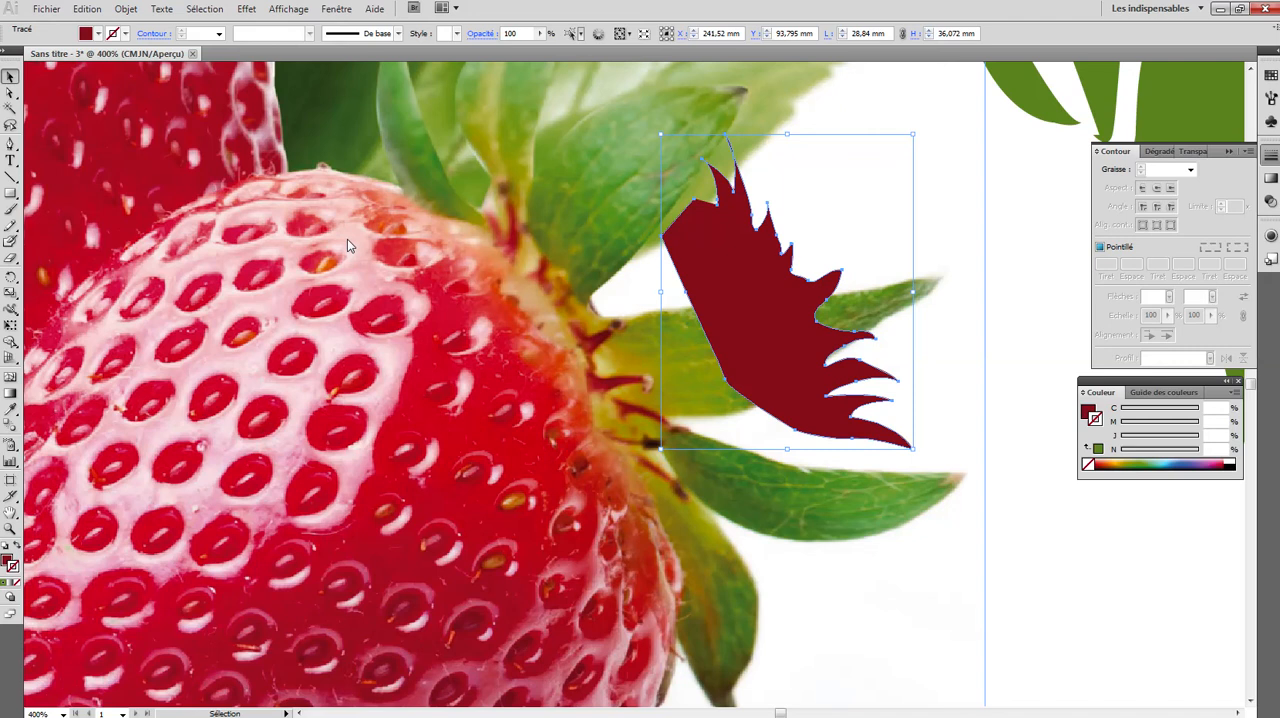
key("a")
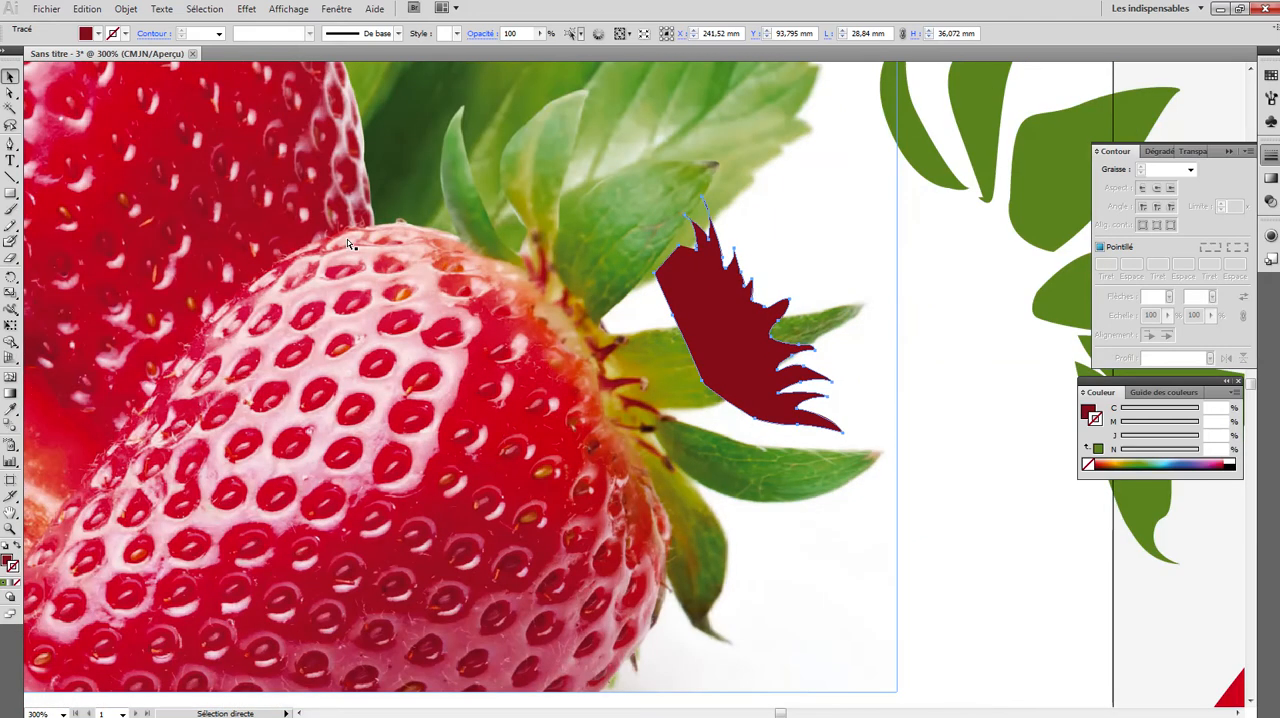
key("ctrl+minus")
key("ctrl+minus")
key("ctrl+minus")
key("v")
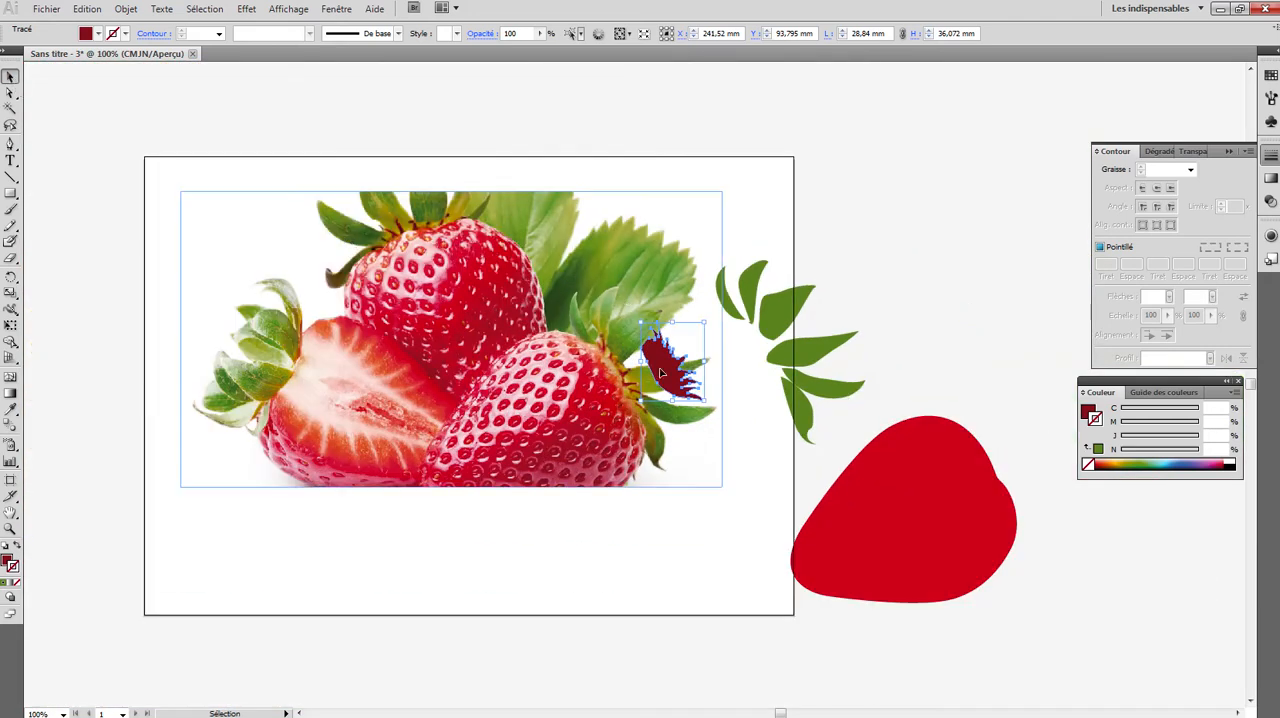
left_click_drag(716, 379, 1002, 484)
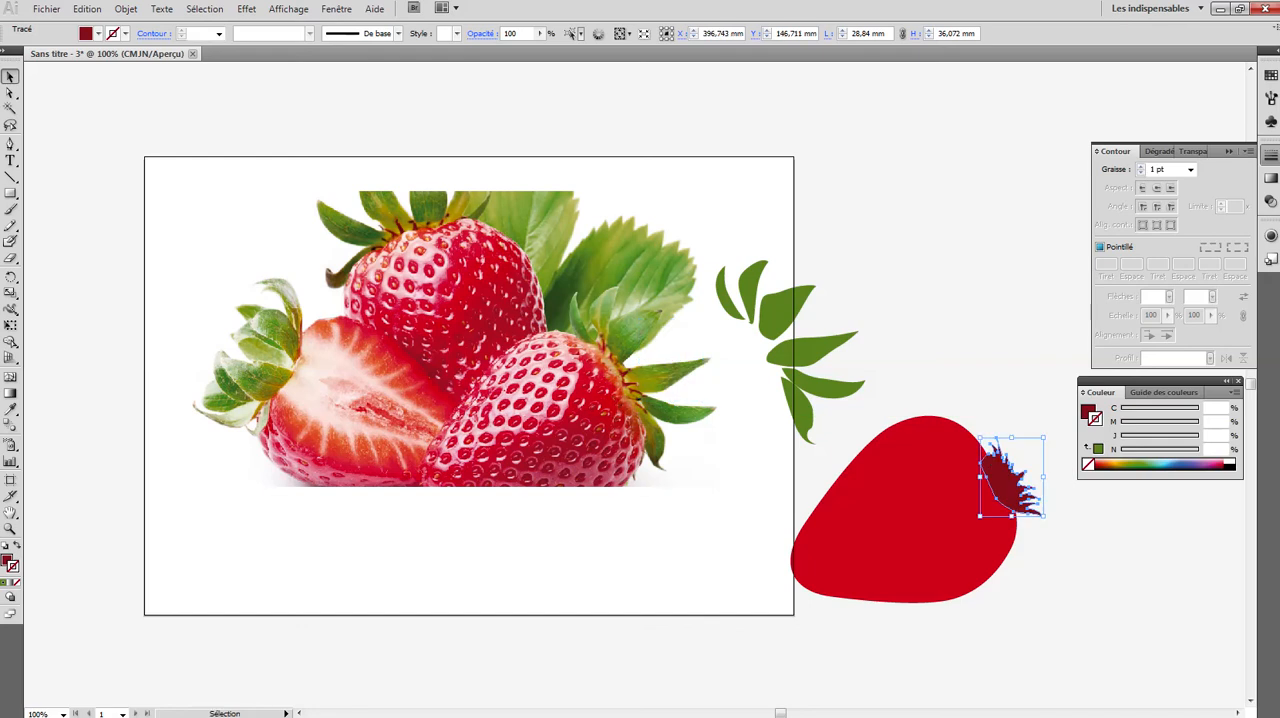
- Fit the crown centre to the strawberry's shoulder and enlarge it to about 31.7 by 40.2 mm
left_click(12, 528)
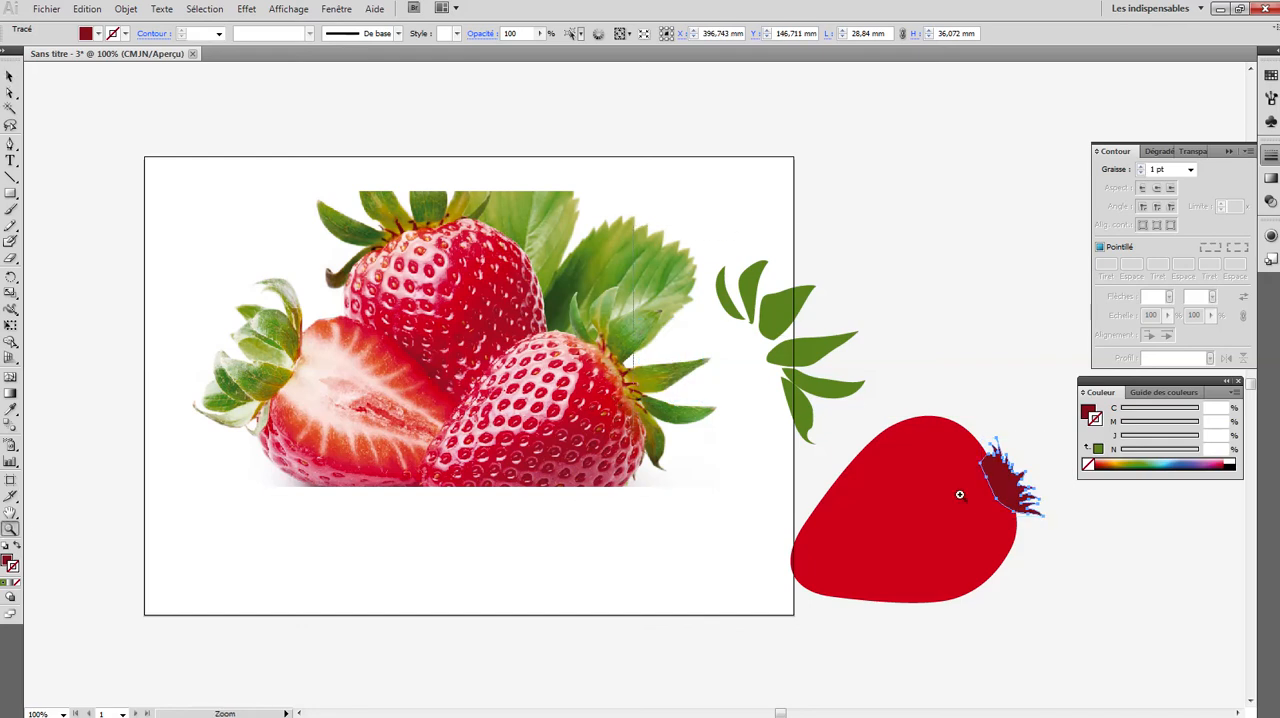
left_click(1087, 646)
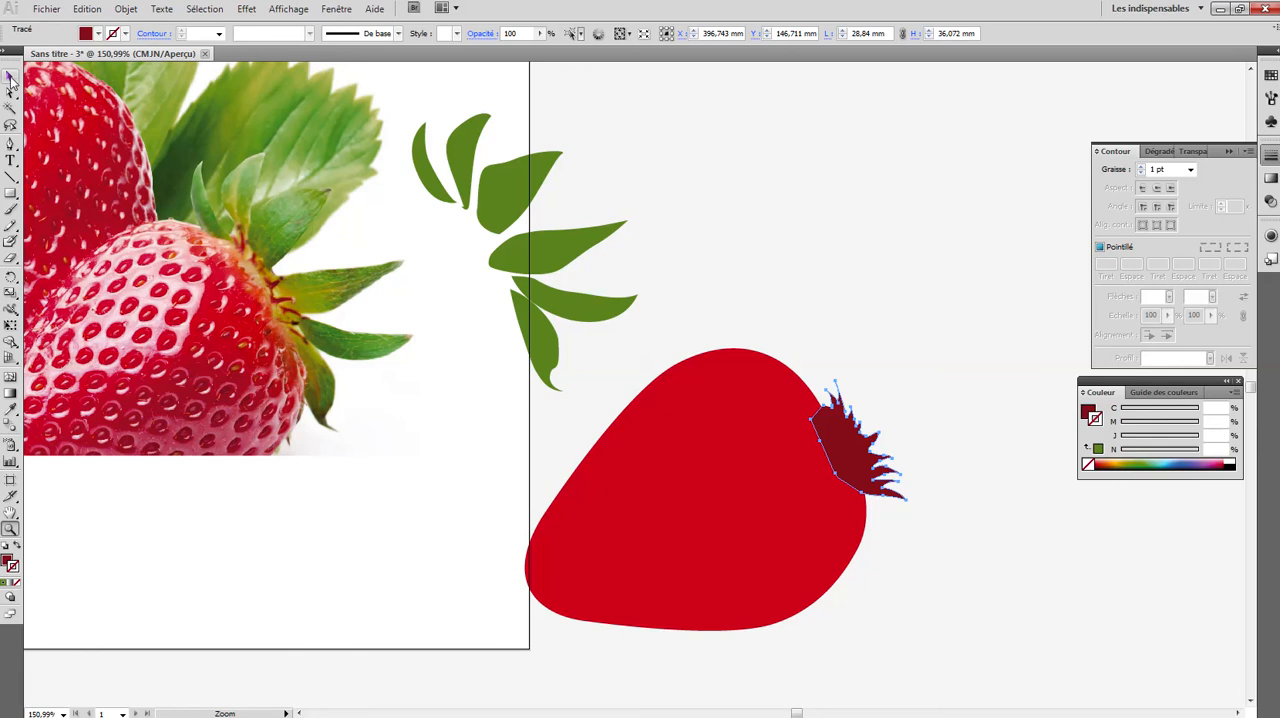
left_click(10, 77)
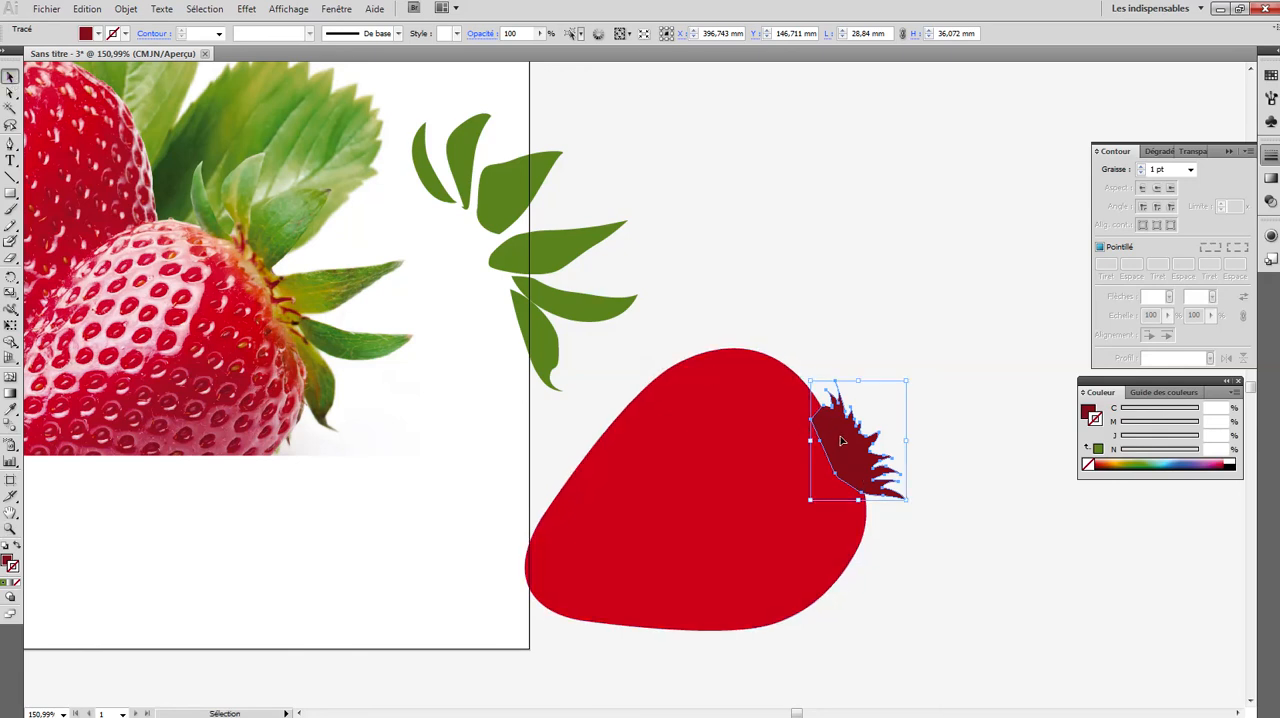
left_click_drag(842, 441, 820, 417)
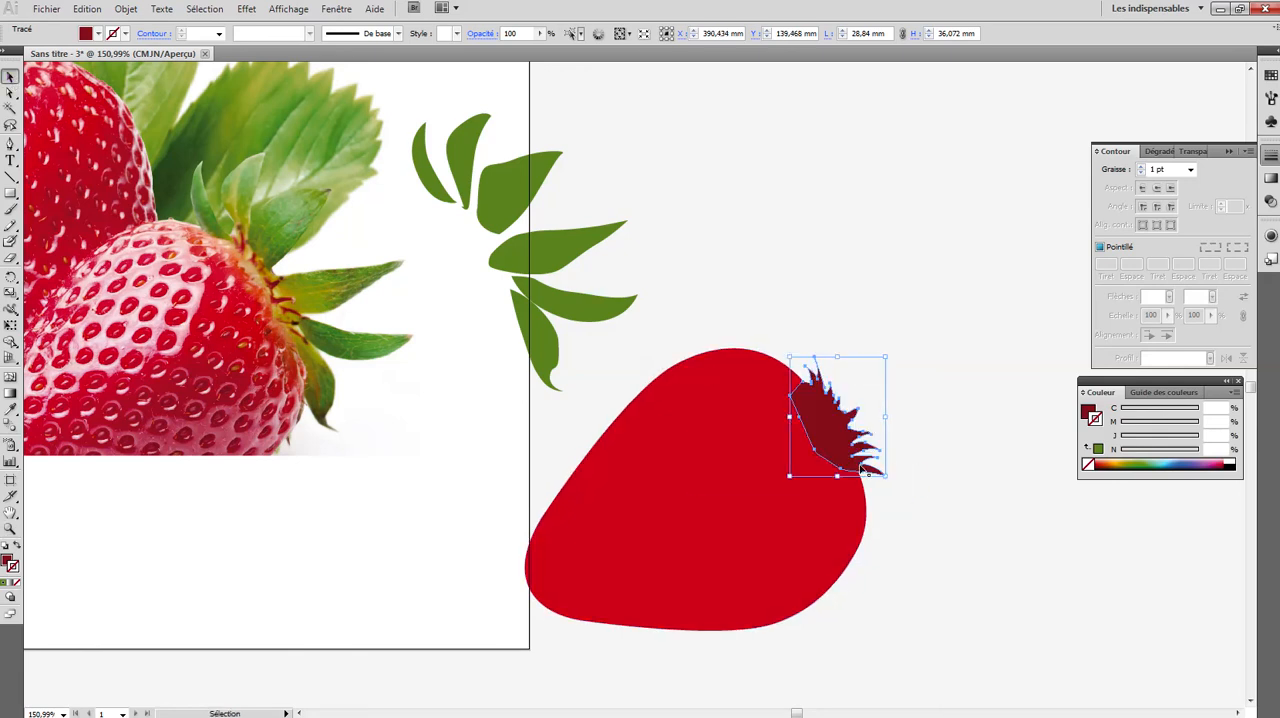
left_click_drag(885, 475, 842, 453)
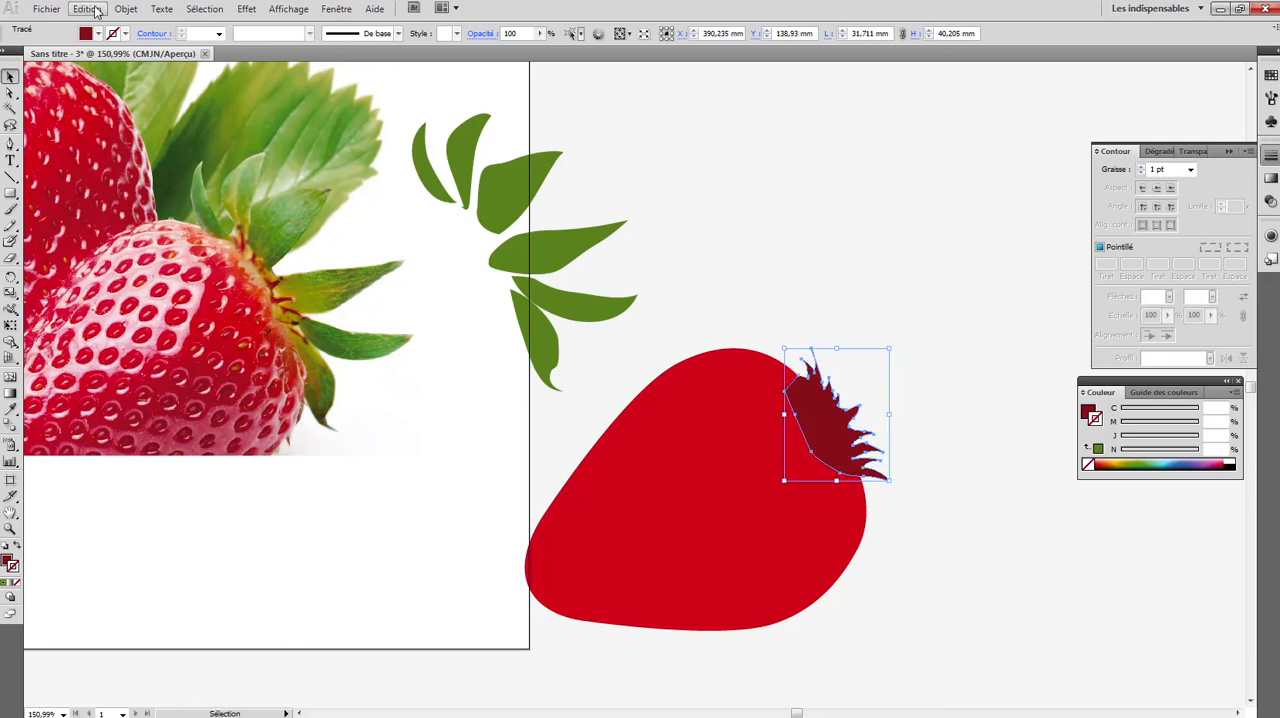
- Send the crown centre to the back so that only its spikes stick out behind the red strawberry
left_click(125, 9)
mouse_move(142, 46)
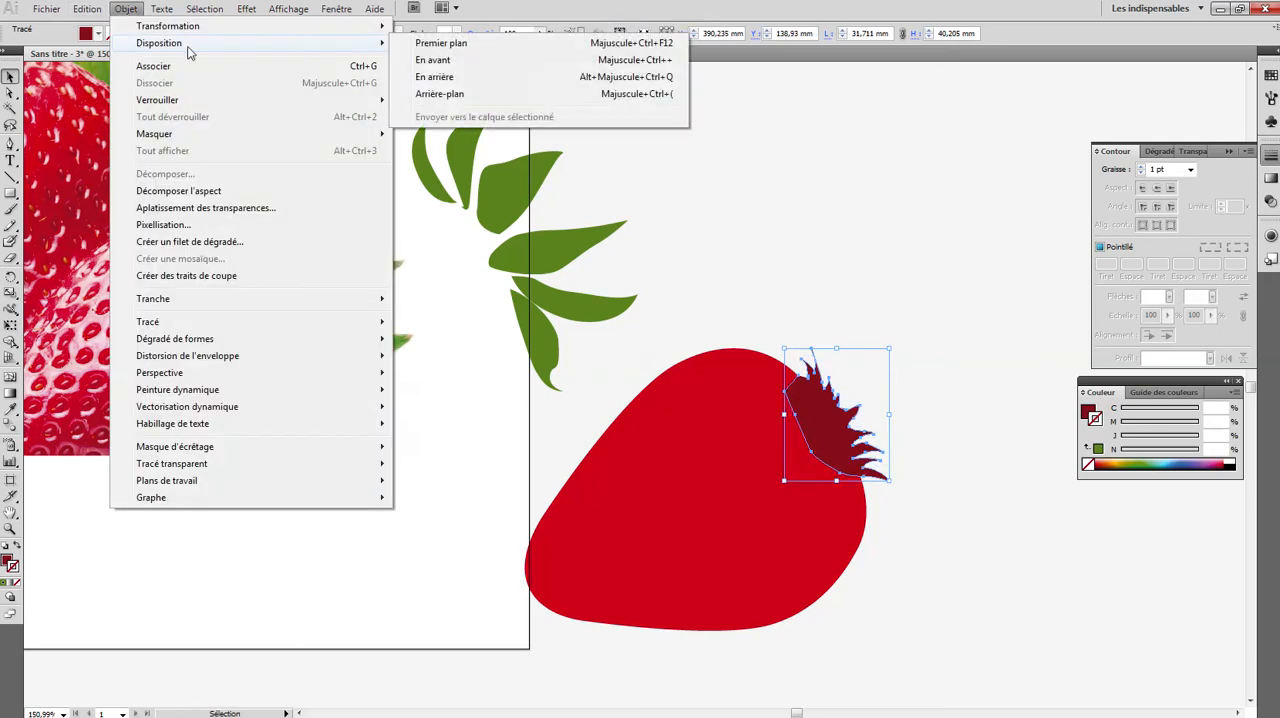
left_click(440, 95)
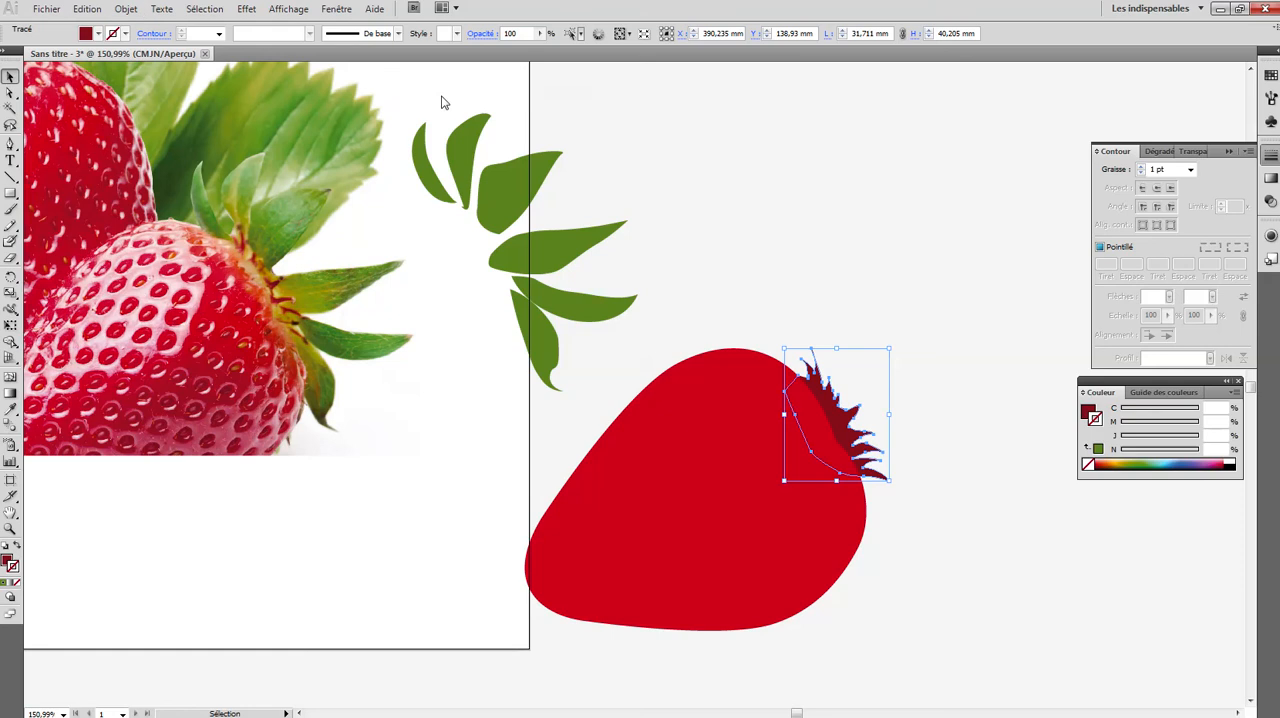
left_click(636, 102)
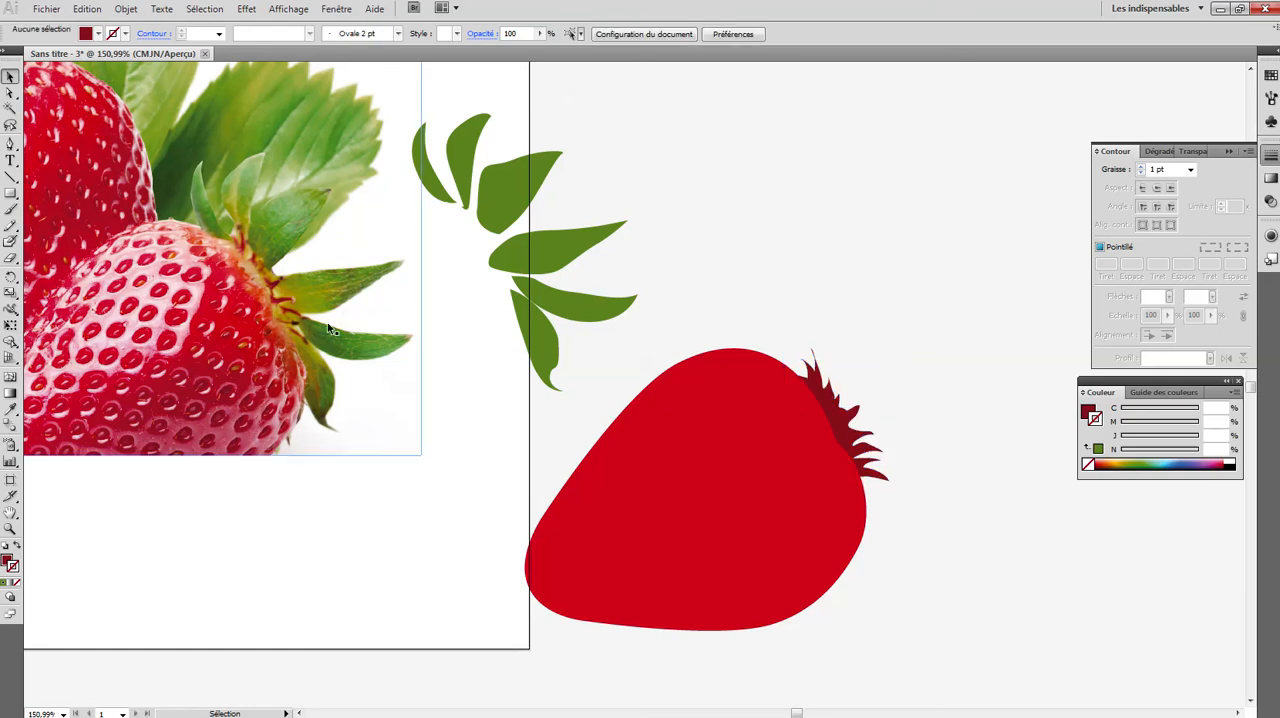
- Nudge the crown centre three steps to the left, further behind the strawberry, and deselect it
left_click(854, 431)
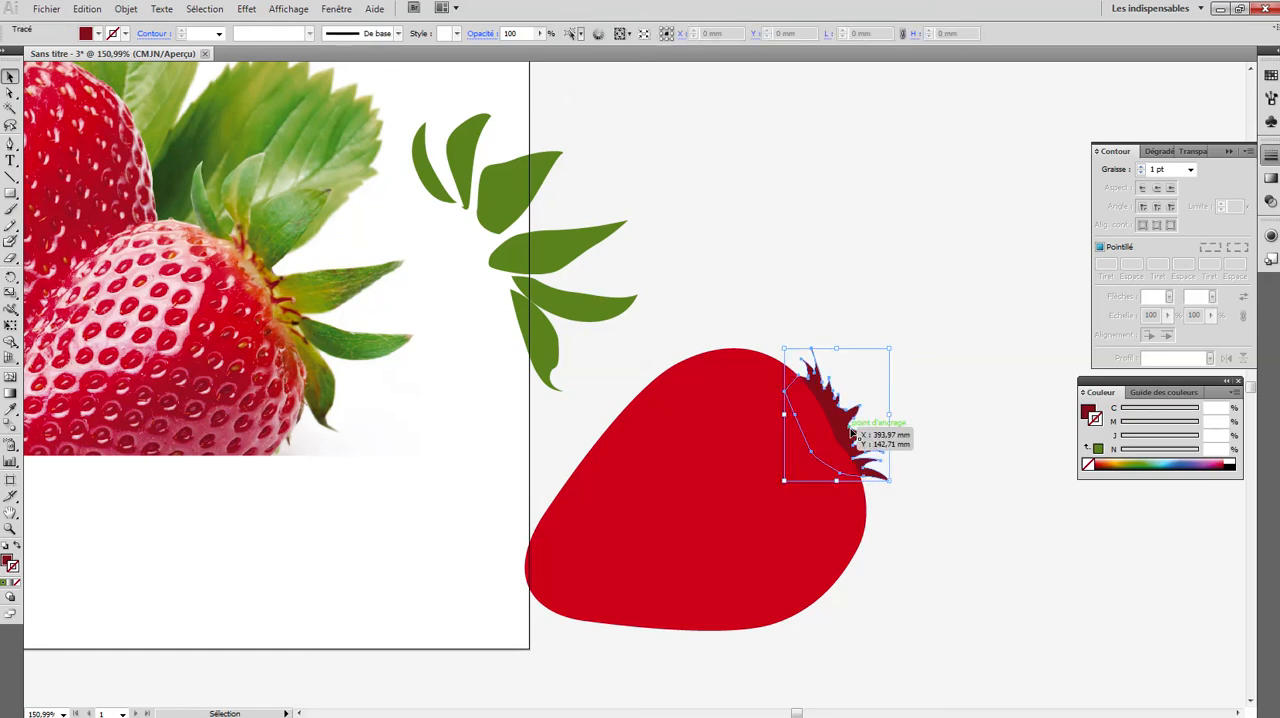
key("Left")
key("Left")
key("Left")
key("Left")
key("Left")
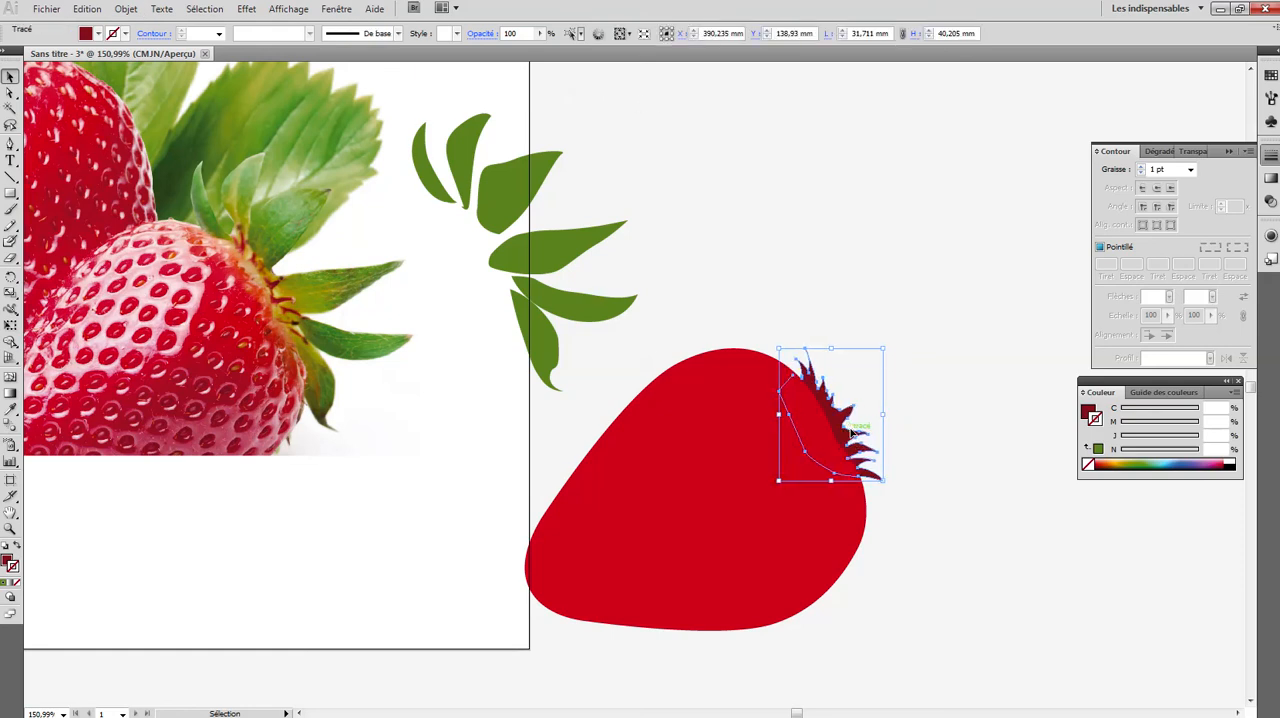
left_click(879, 286)
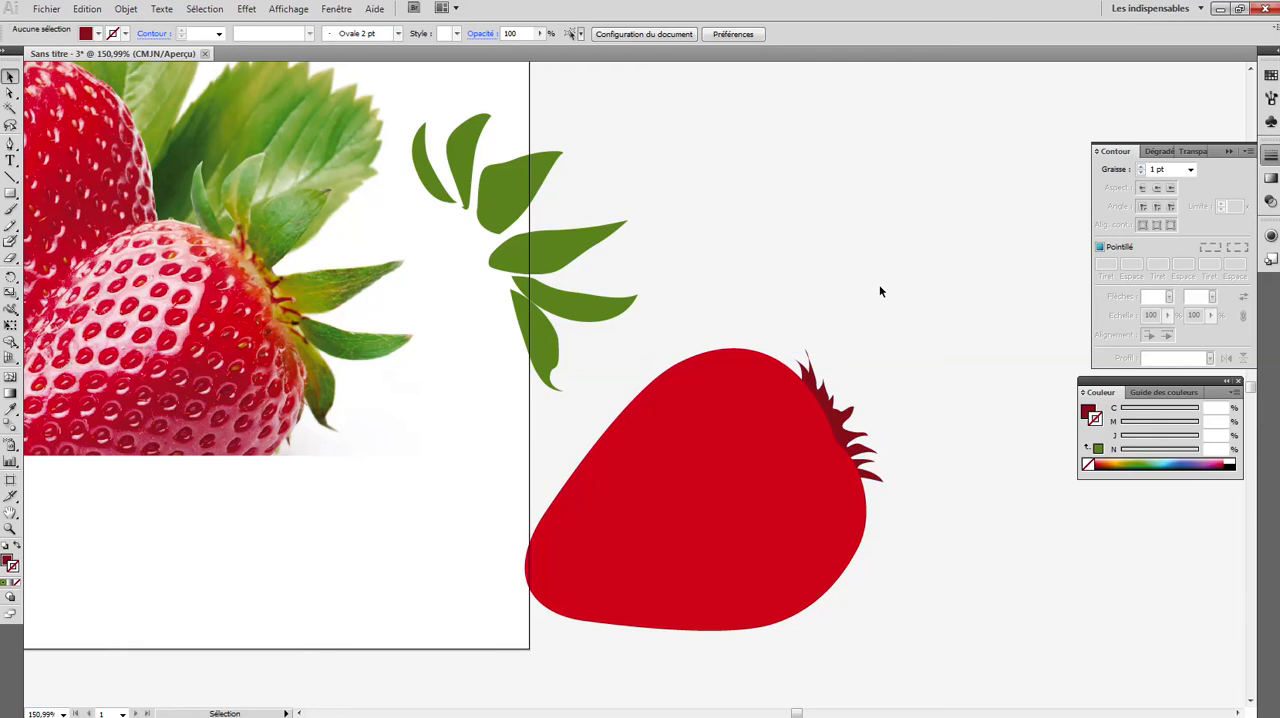
- Move the group of green leaves onto the strawberry's crown and send it to the back, behind the spikes
left_click(424, 163)
left_click_drag(503, 191, 845, 374)
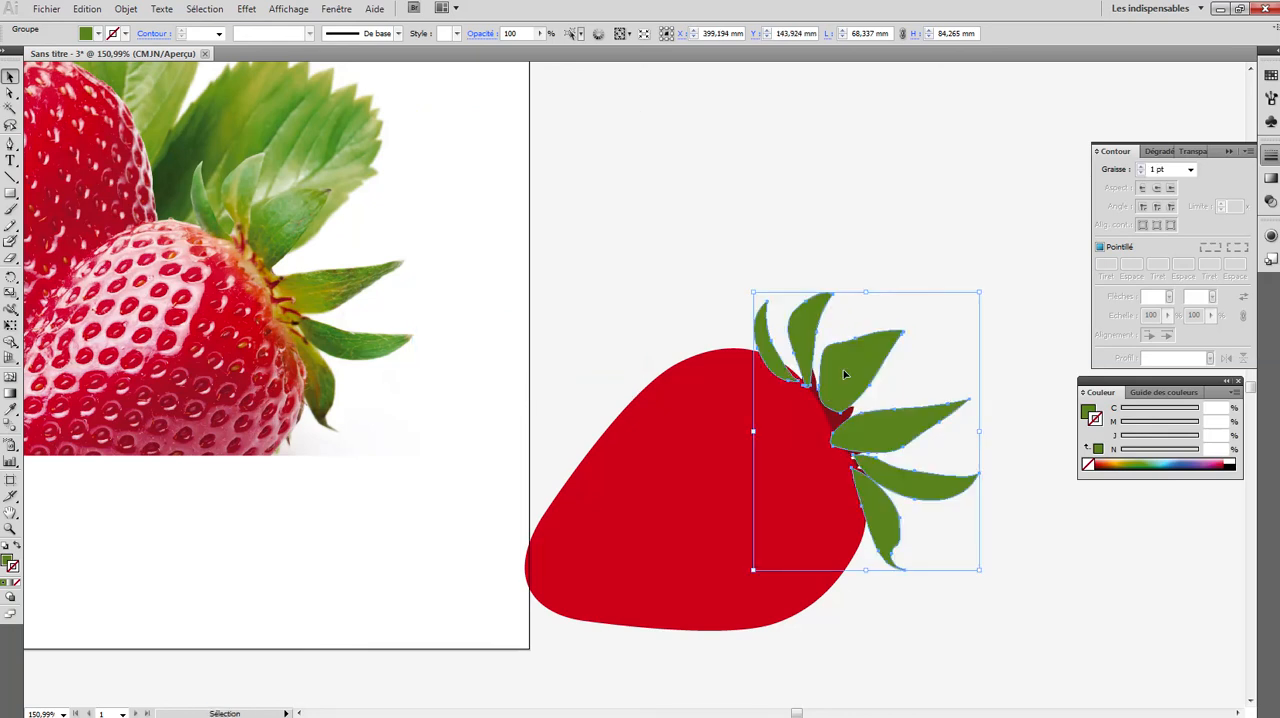
left_click(126, 9)
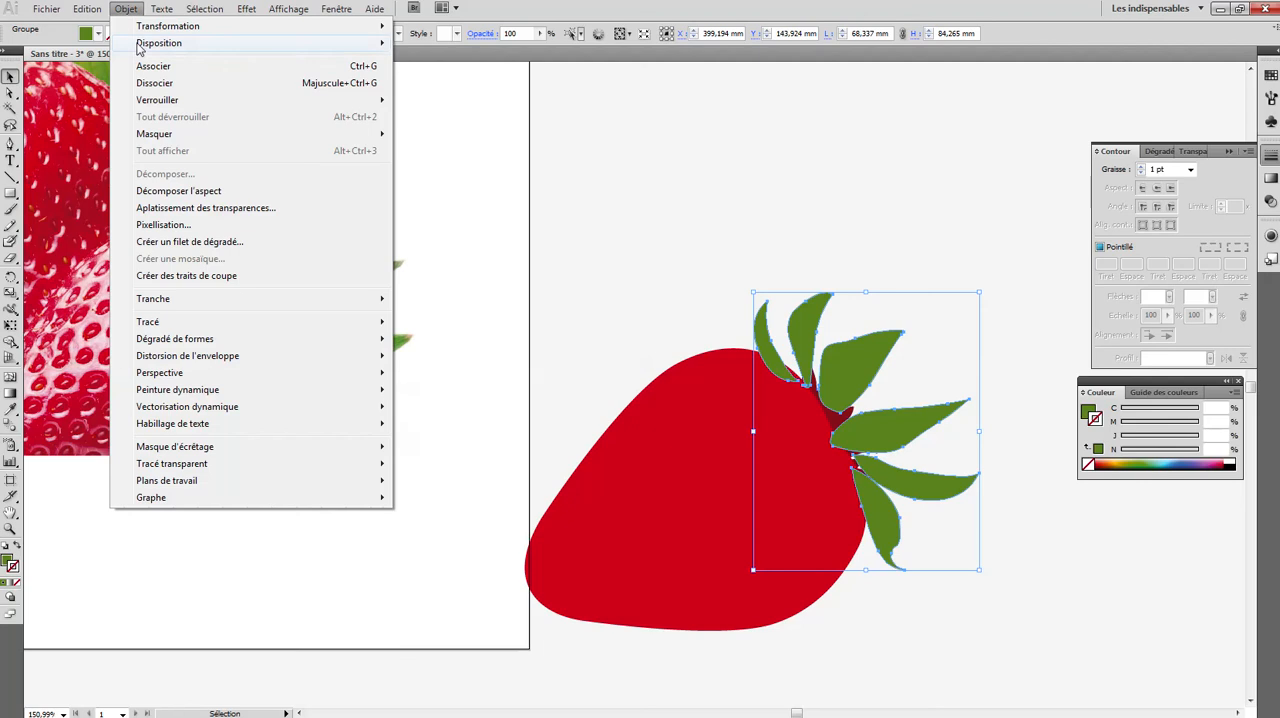
mouse_move(147, 52)
left_click(477, 96)
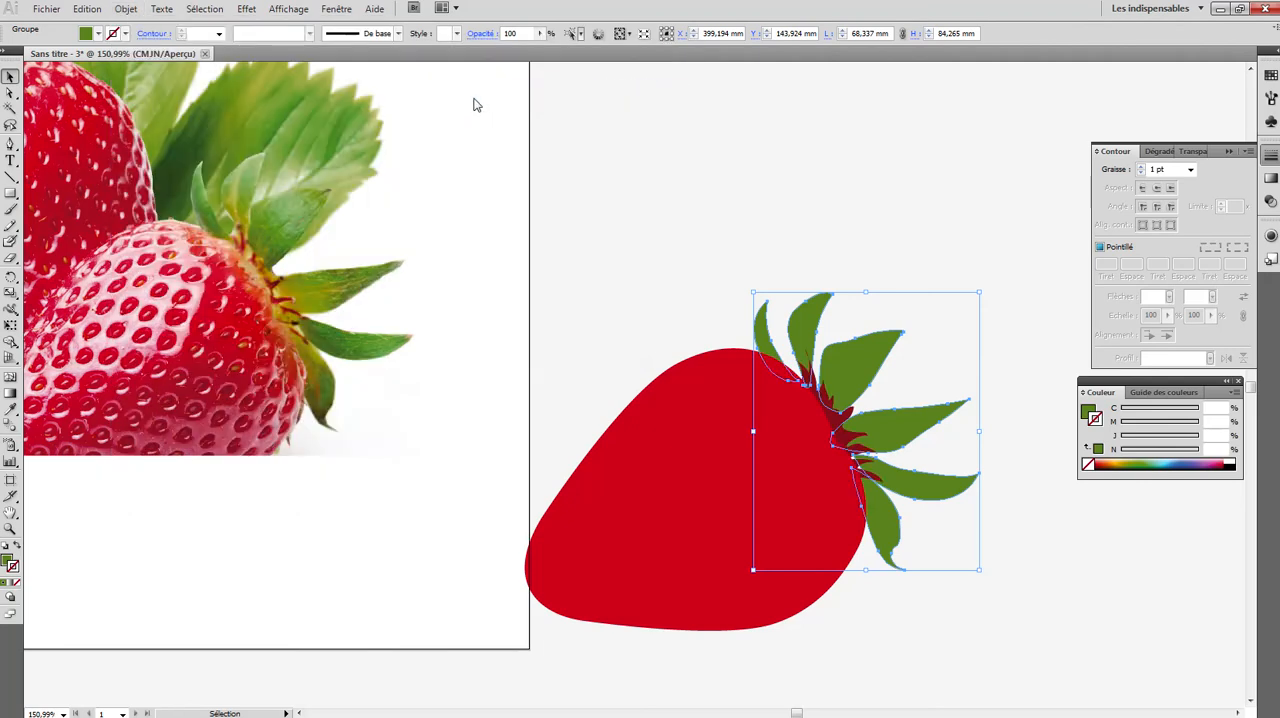
left_click(615, 152)
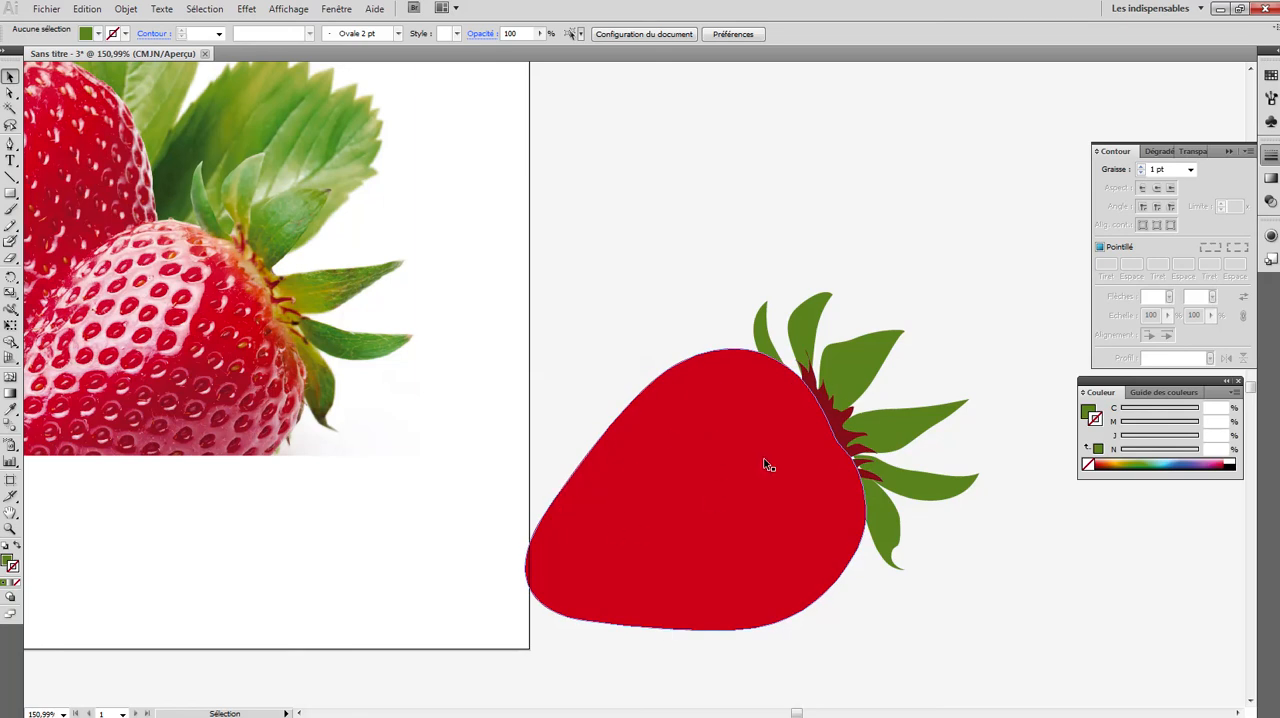
- Darken the fourth, fifth and sixth leaves individually with progressively more black, up to 75% on the sixth
left_click(10, 92)
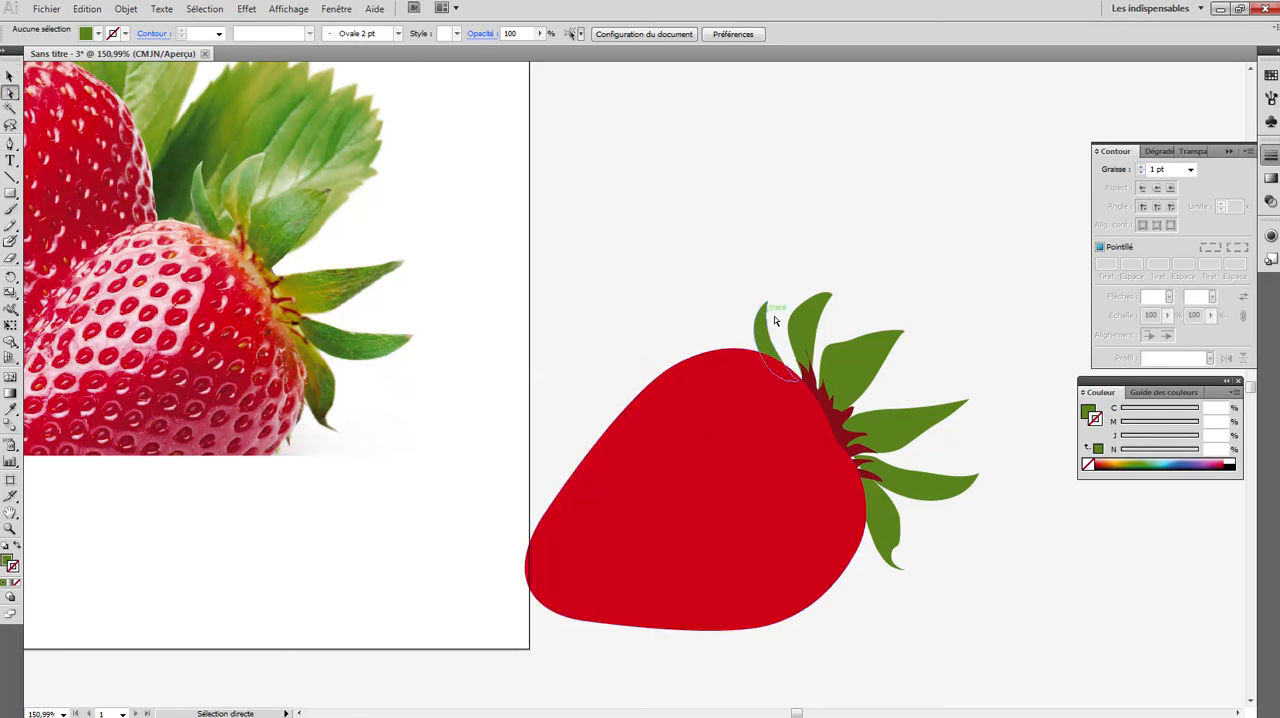
left_click(889, 427)
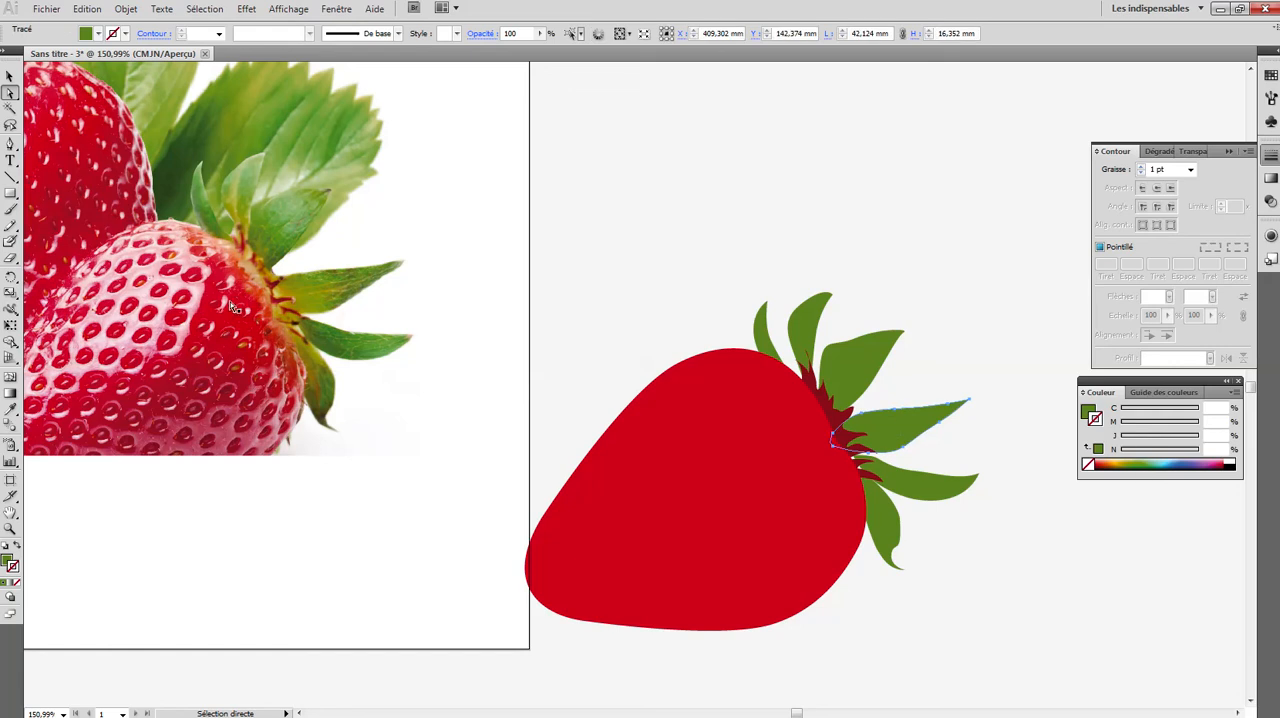
left_click(8, 561)
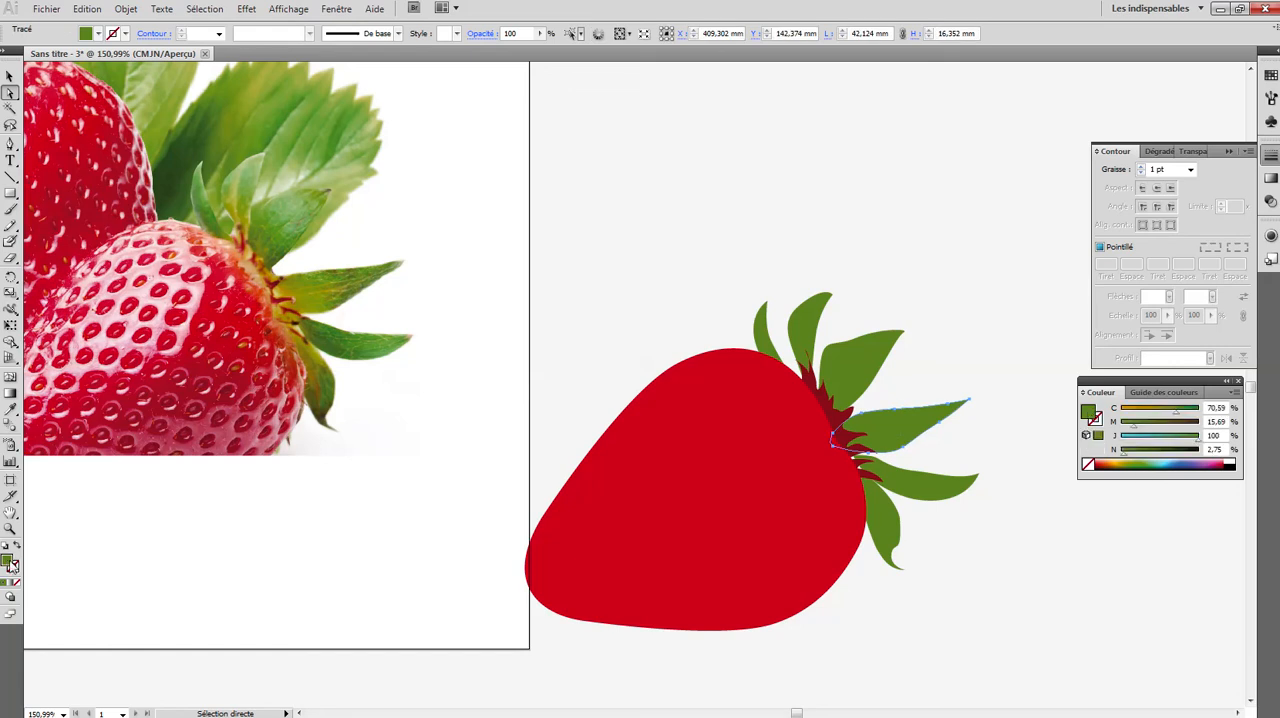
left_click_drag(1127, 458, 1179, 450)
left_click(940, 491)
left_click(890, 522)
left_click(980, 329)
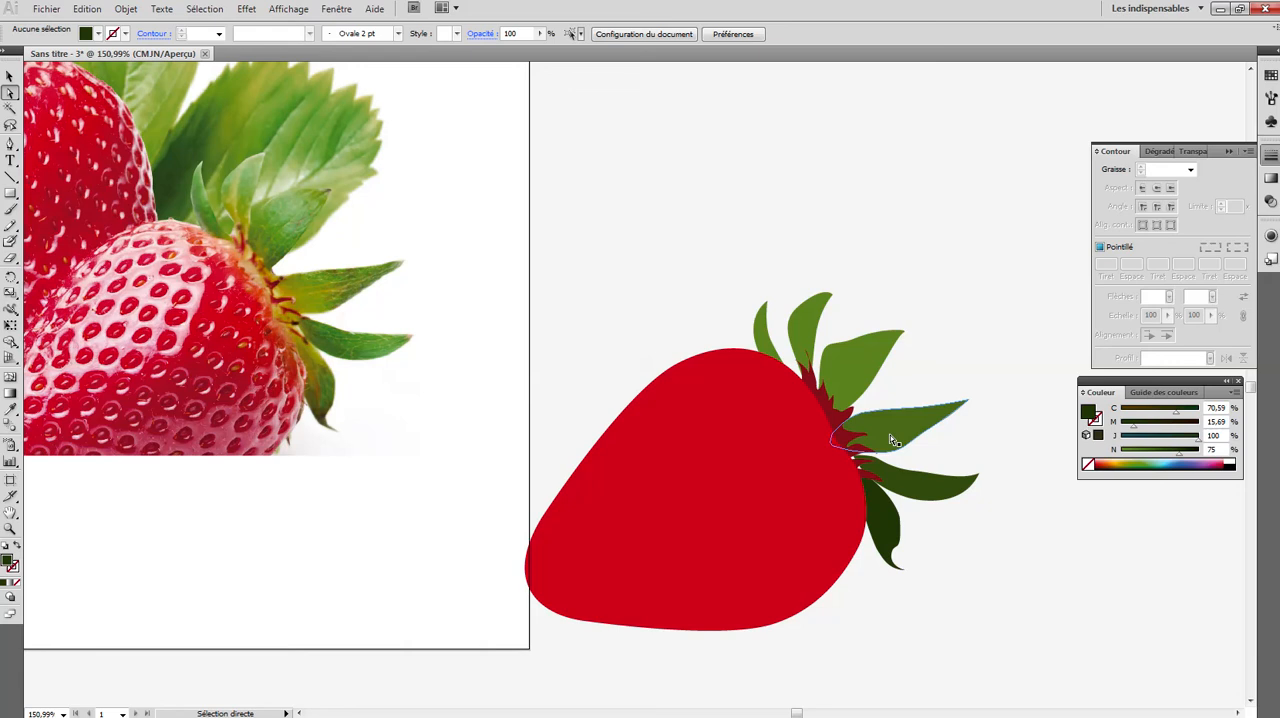
- Give the second leaf a more olive green by lowering its cyan to 59%
left_click(820, 325)
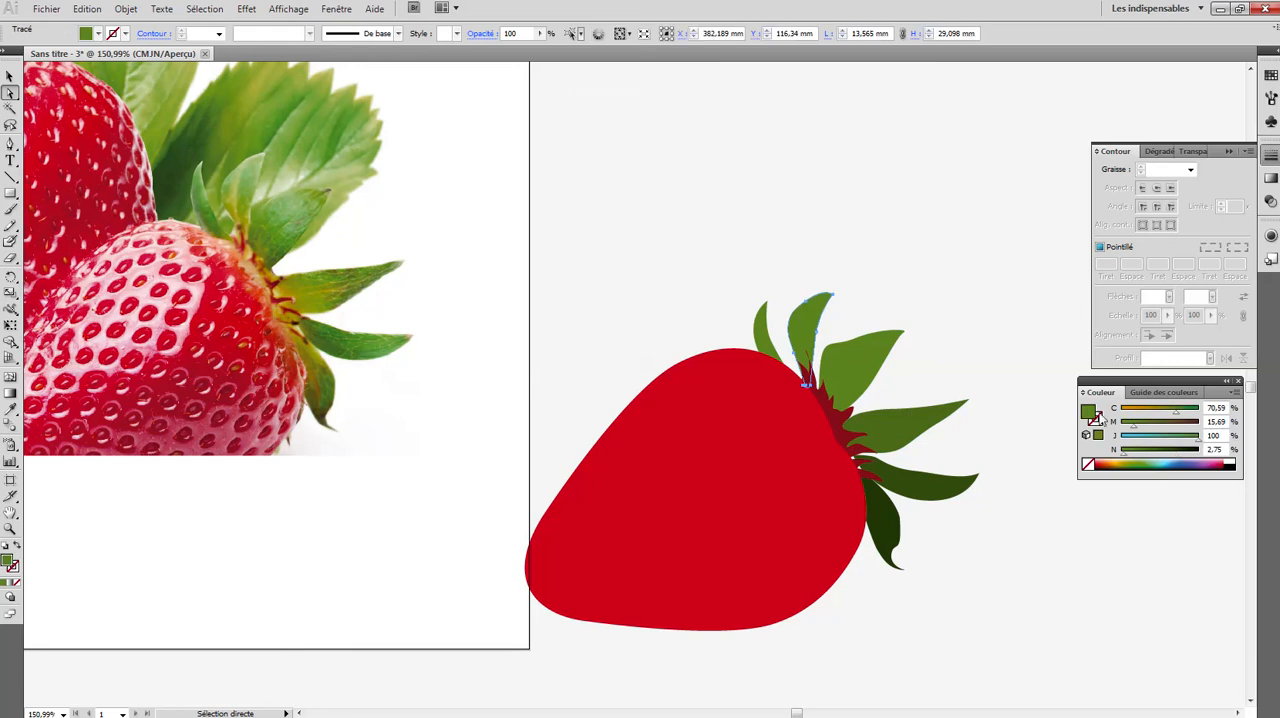
mouse_move(1178, 412)
left_mouse_down()
mouse_move(1154, 412)
mouse_move(1170, 412)
left_mouse_up()
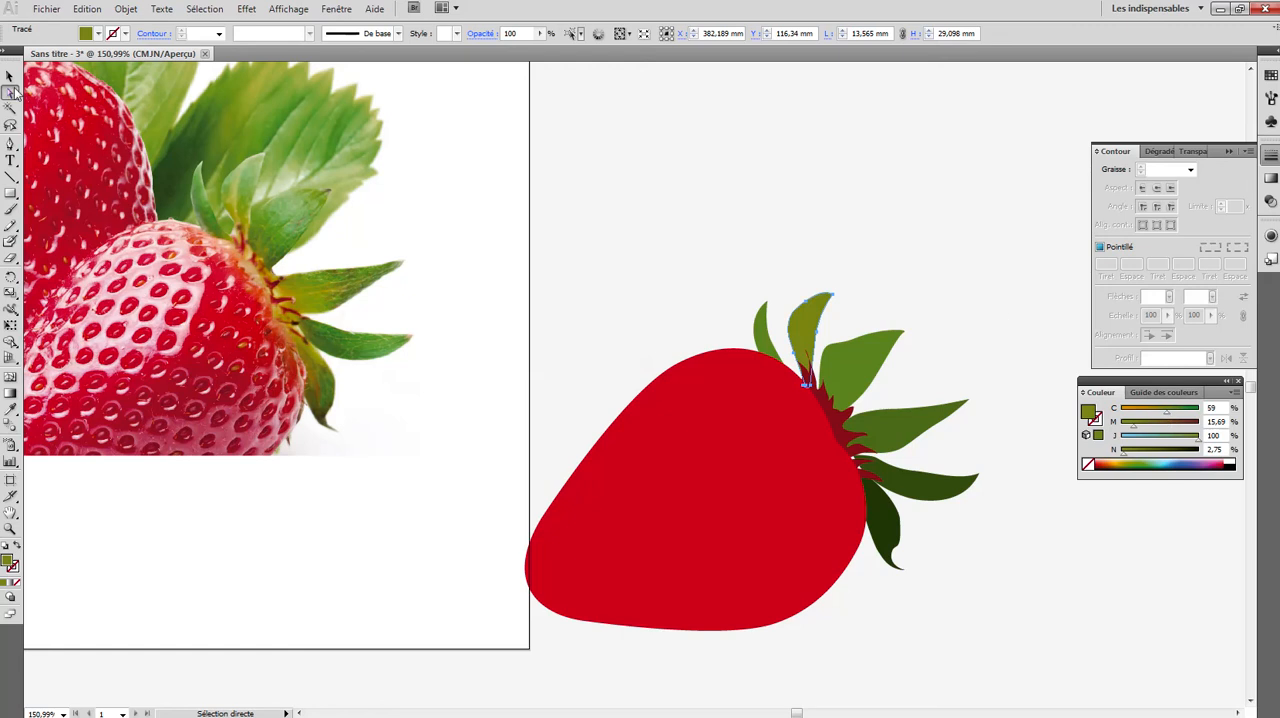
left_click(10, 77)
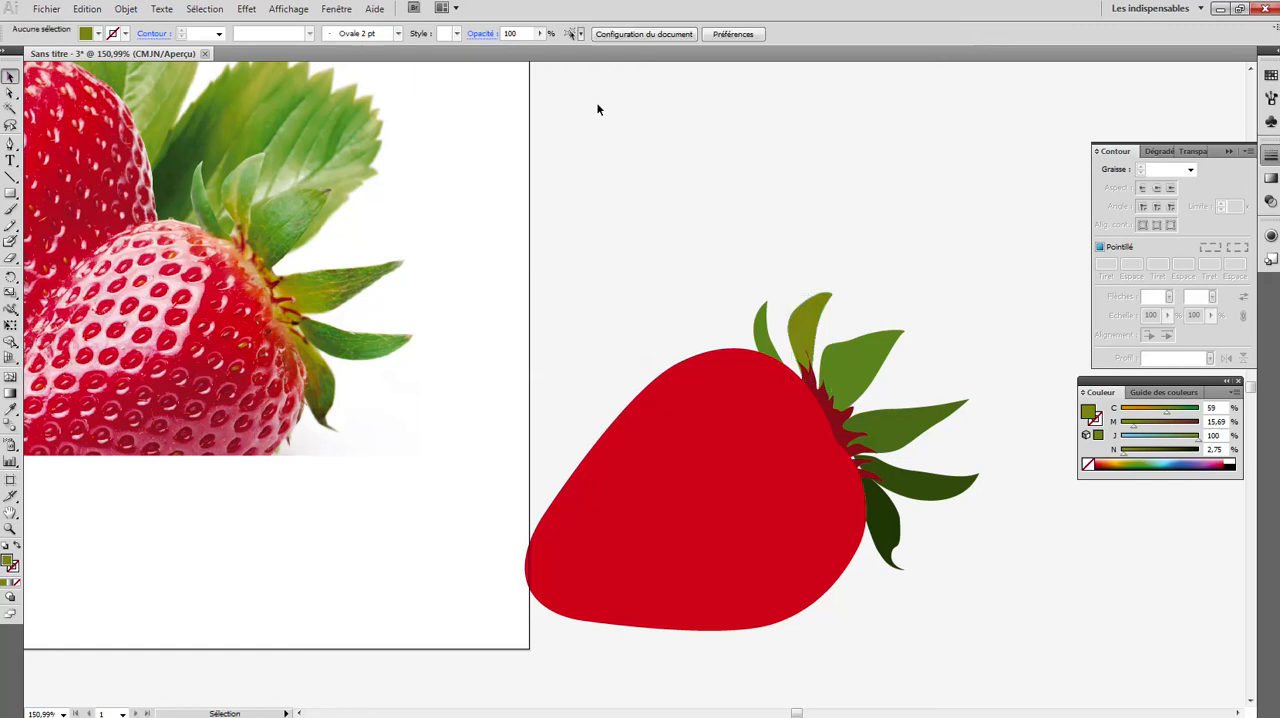
- Recolour the first leaf with the second leaf's olive green using the Eyedropper, and deselect it
left_click(765, 322)
left_click(10, 92)
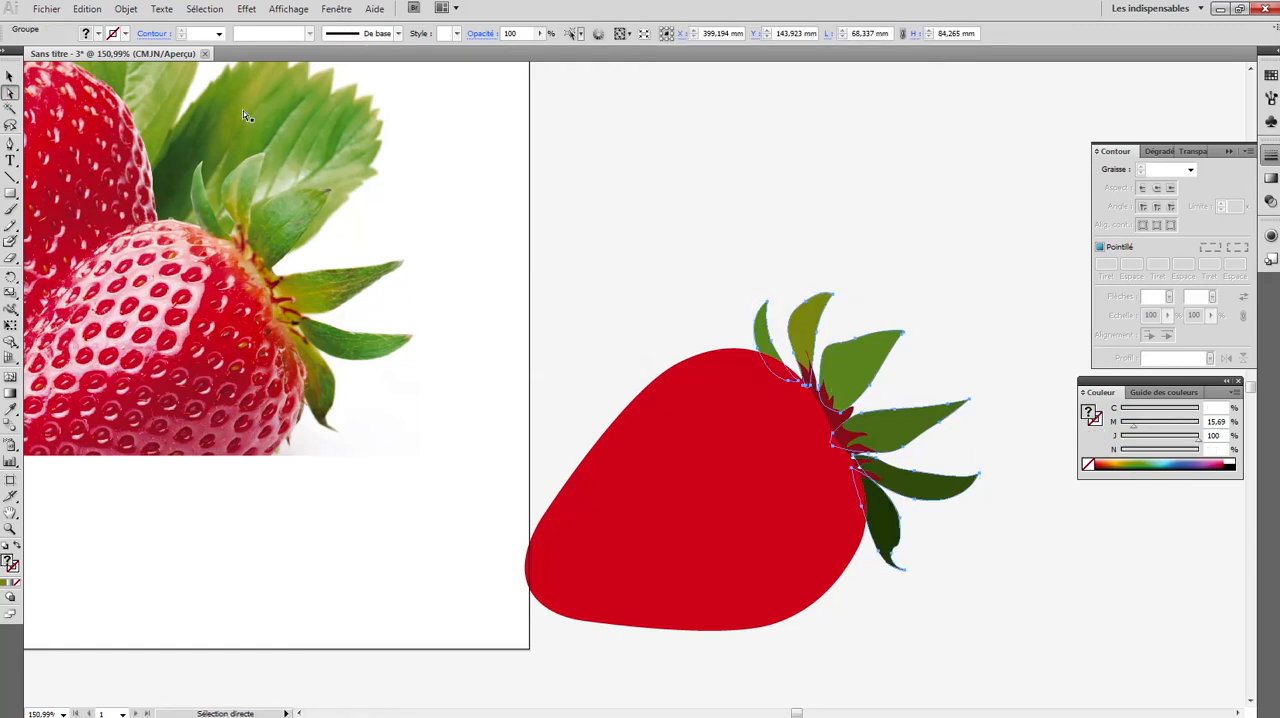
left_click(786, 265)
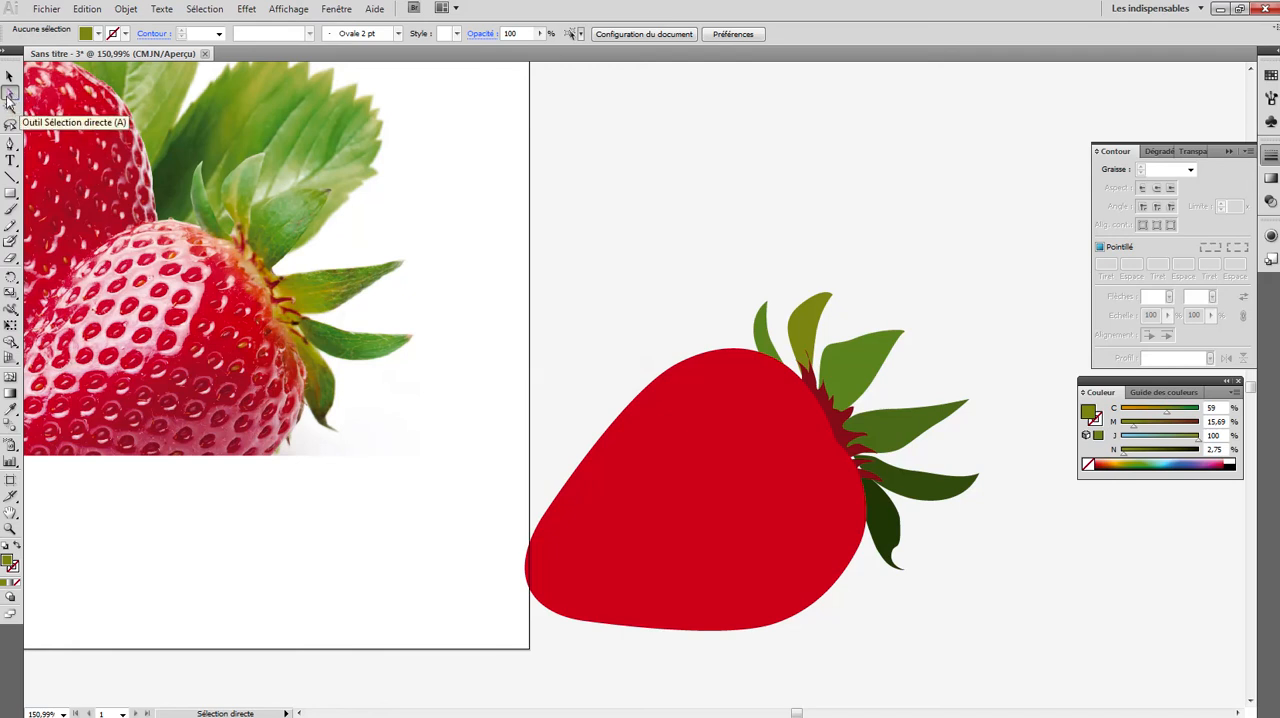
left_click(760, 338)
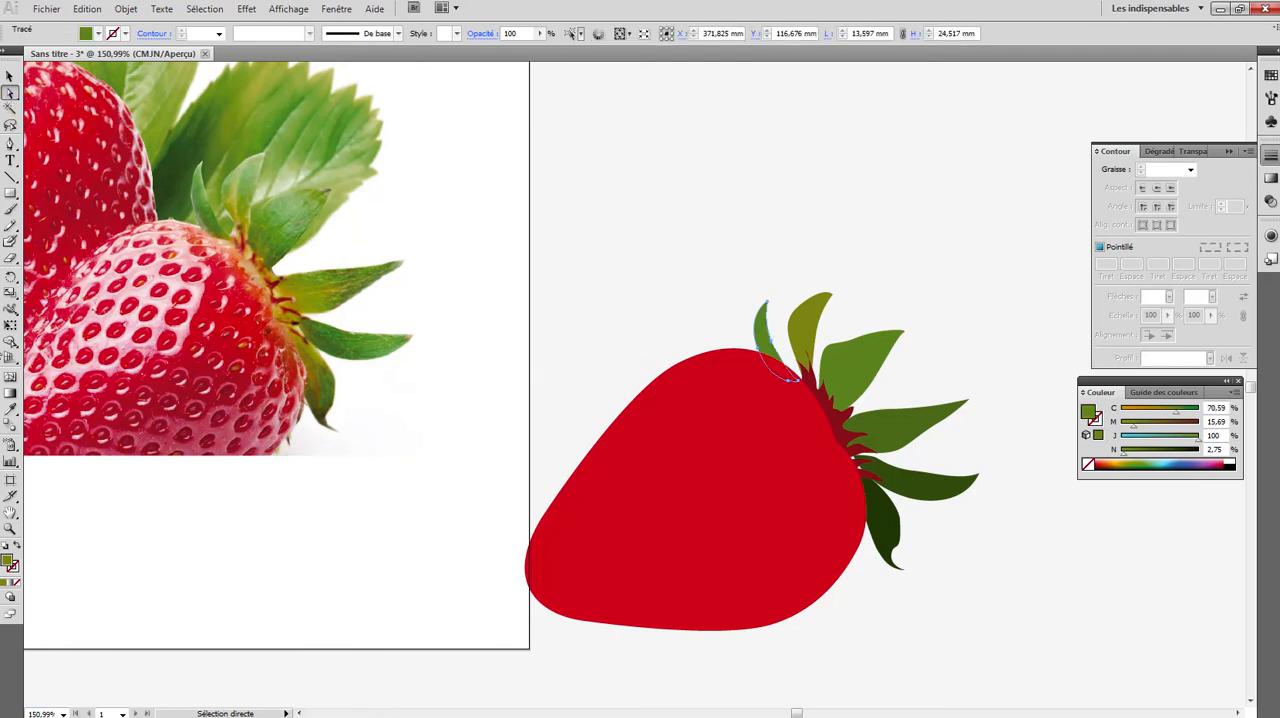
left_click(10, 408)
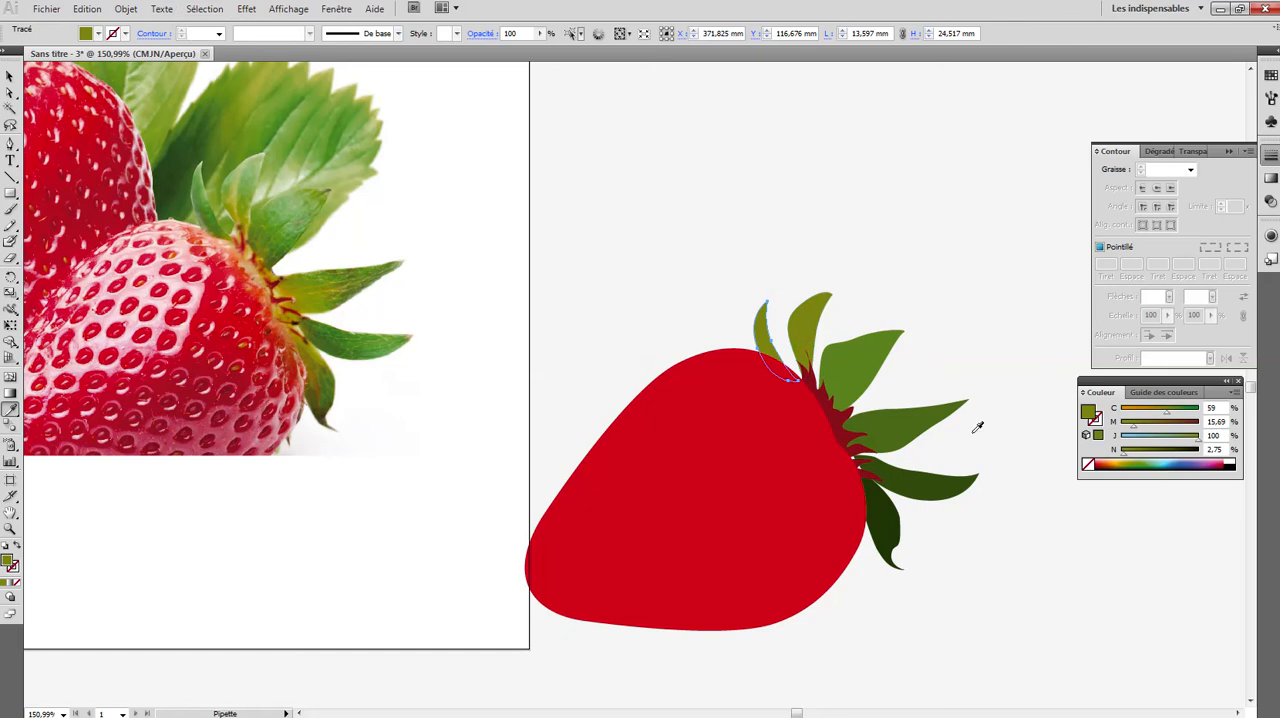
left_click(10, 76)
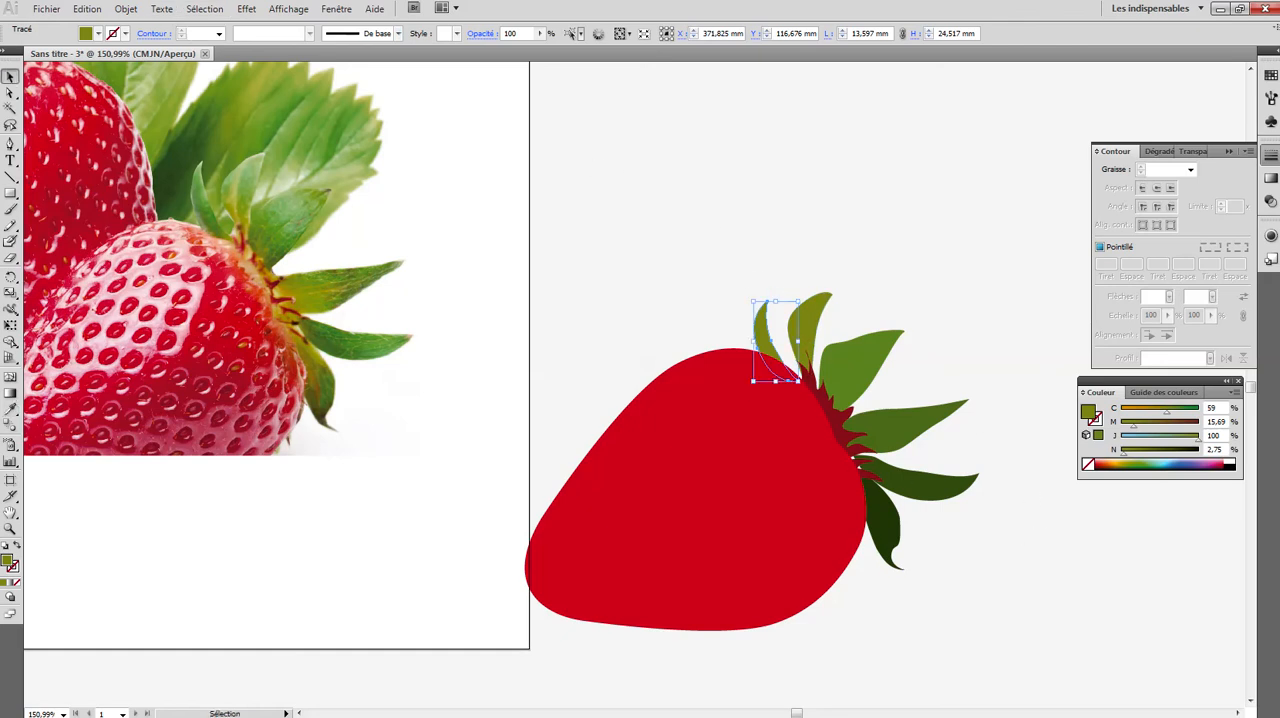
left_click(545, 125)
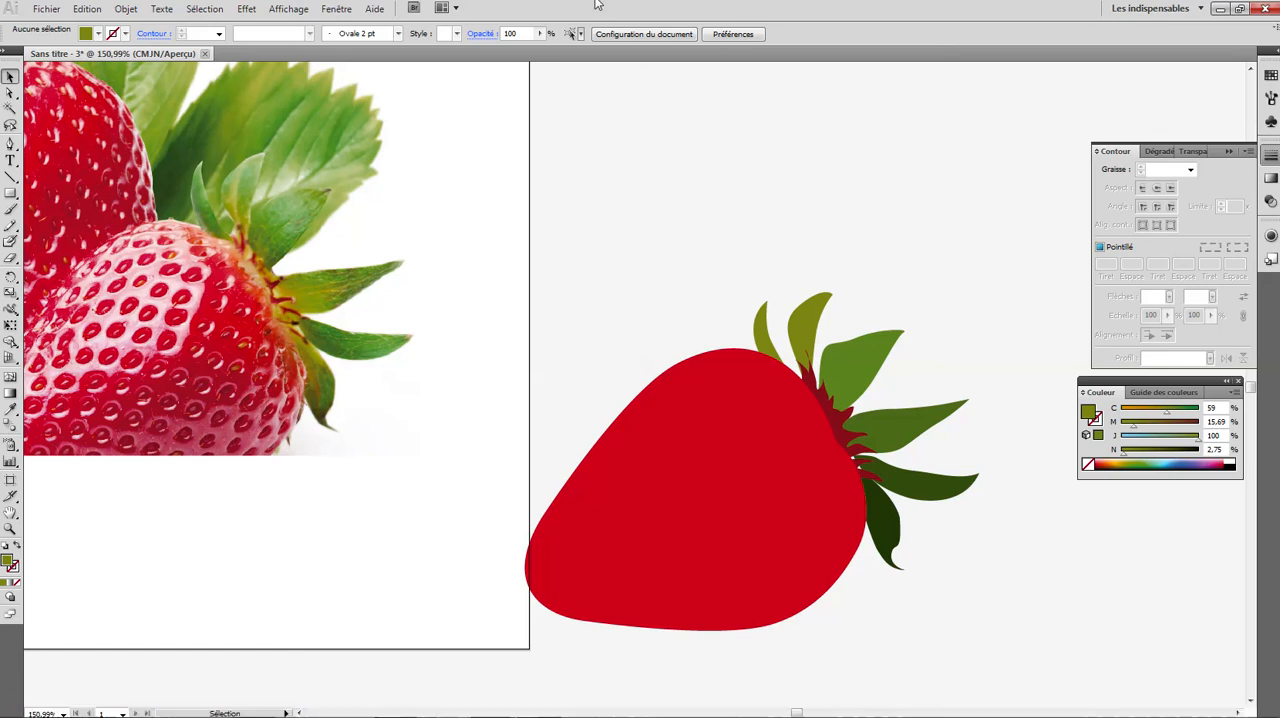
mouse_move(604, 31)
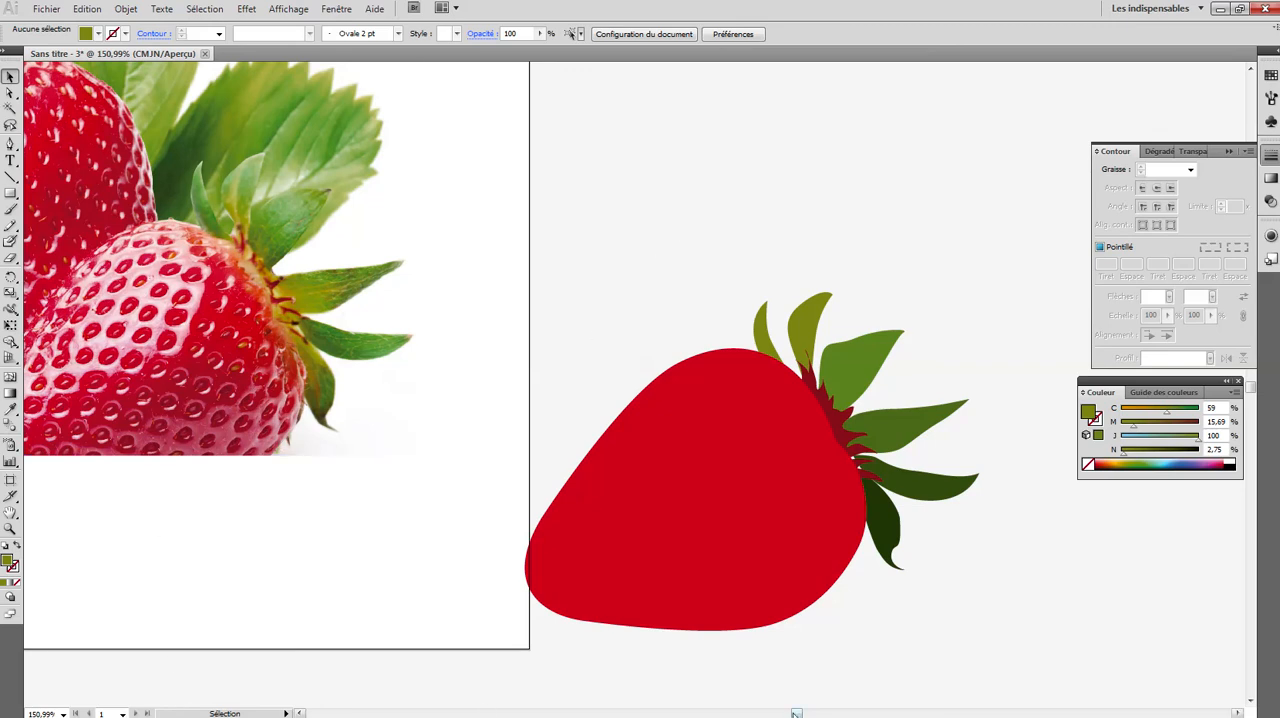
- Trace one yellow seed near the front strawberry's crown with the Pen tool as a pointed shape about 3.7 by 2.3 mm
mouse_move(796, 713)
left_mouse_down()
mouse_move(764, 712)
mouse_move(775, 713)
left_mouse_up()
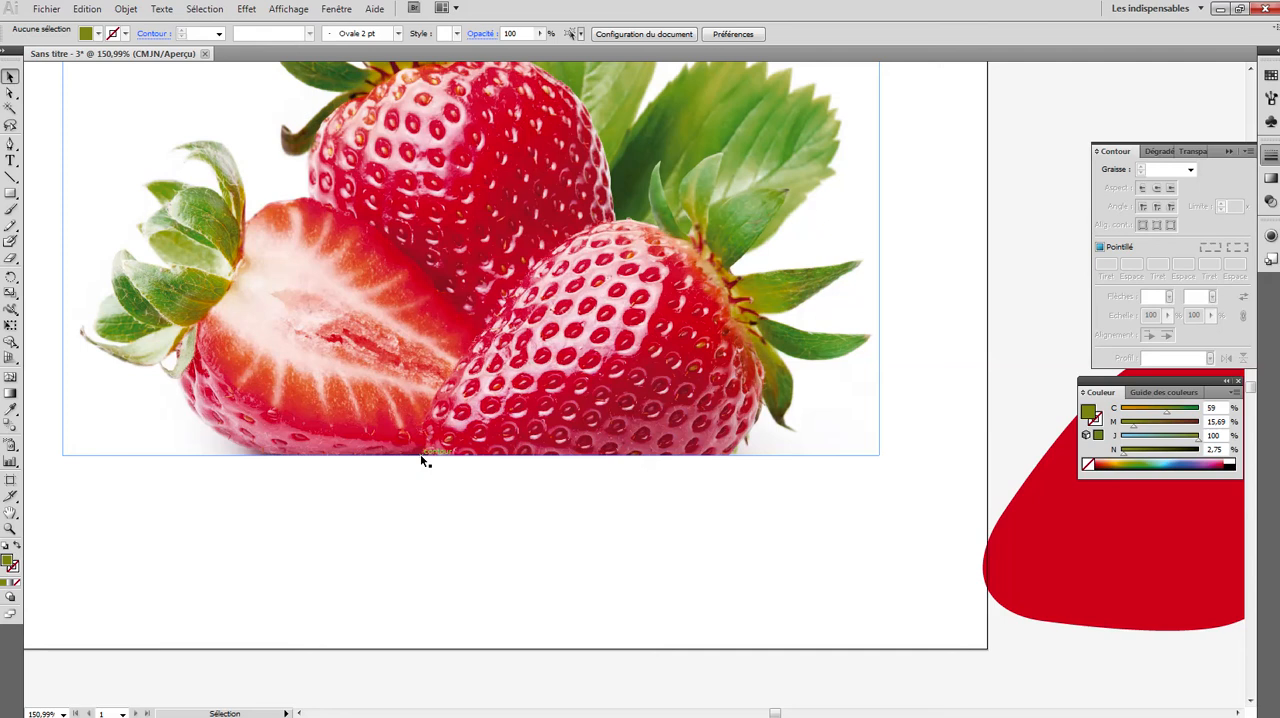
left_click(10, 528)
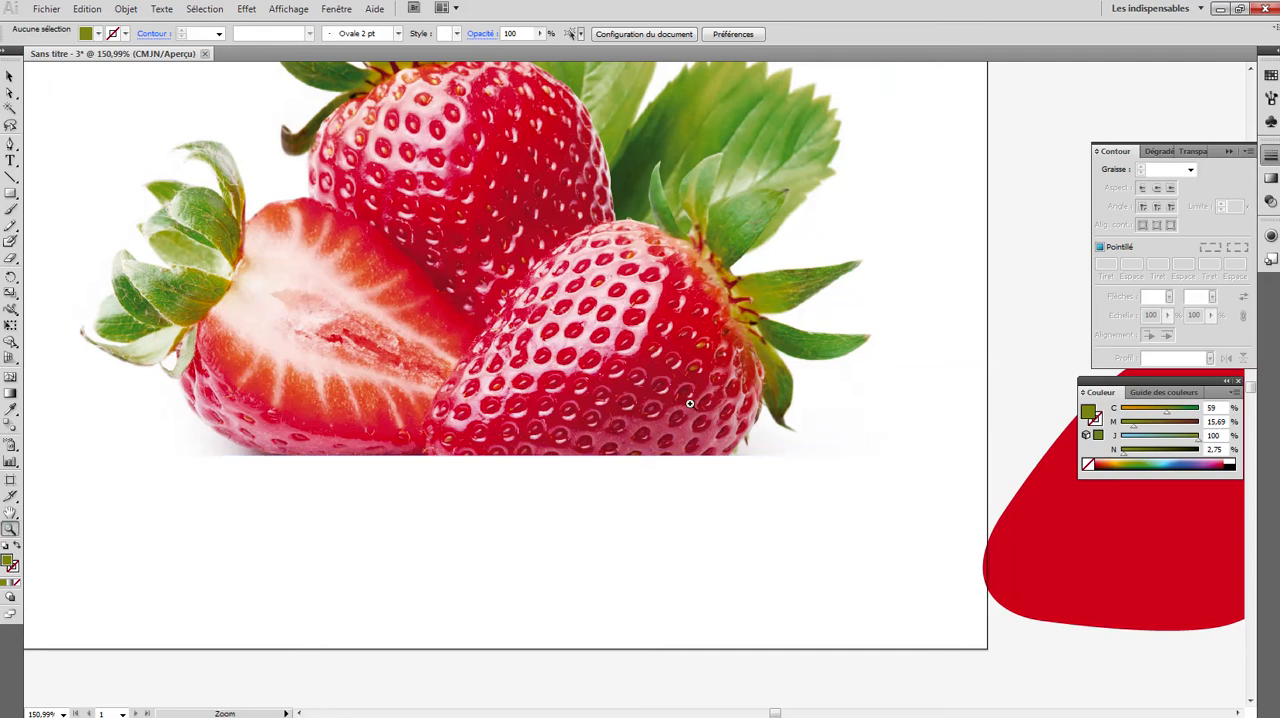
left_click(705, 352)
left_click(637, 386)
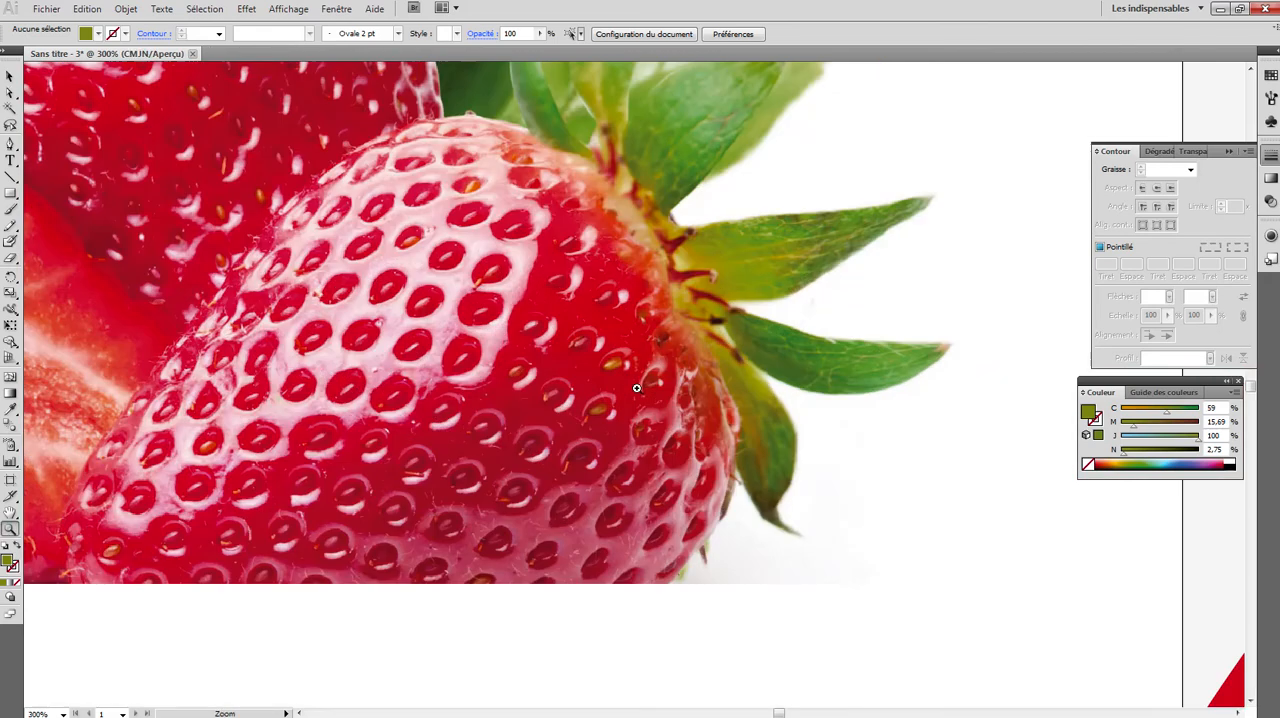
left_click(623, 371)
left_click(626, 373)
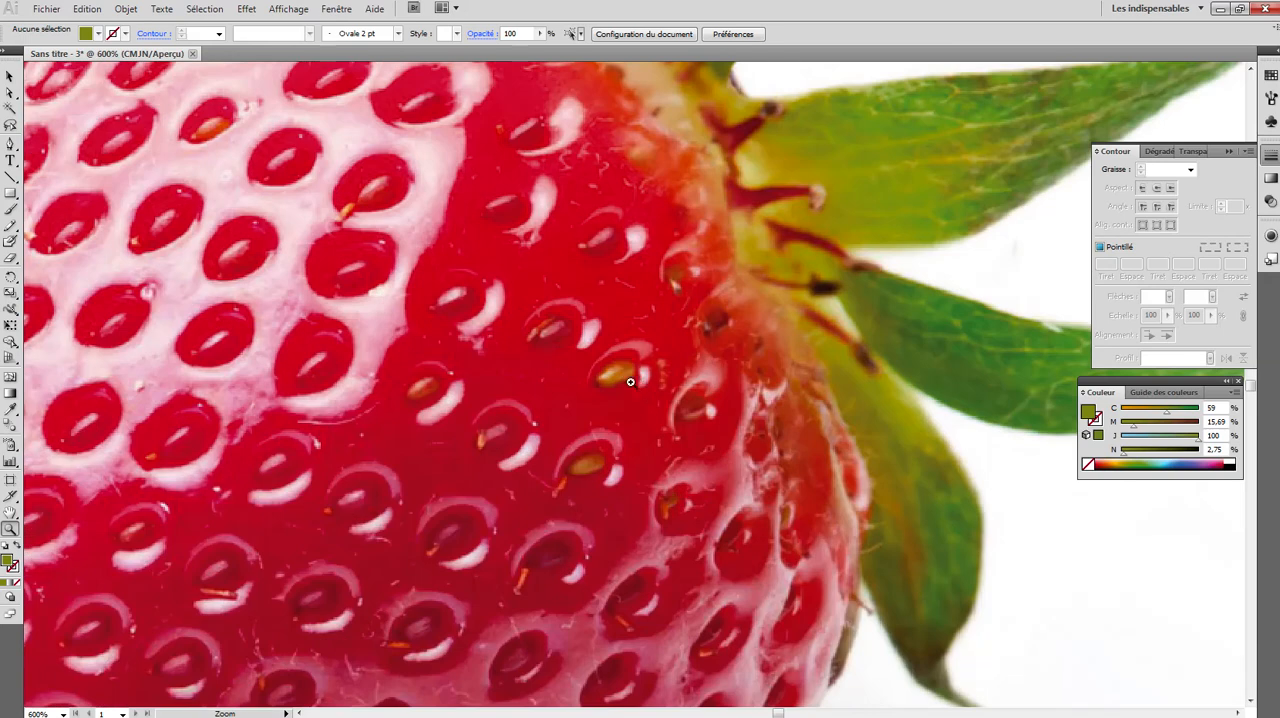
left_click(10, 143)
left_click(593, 383)
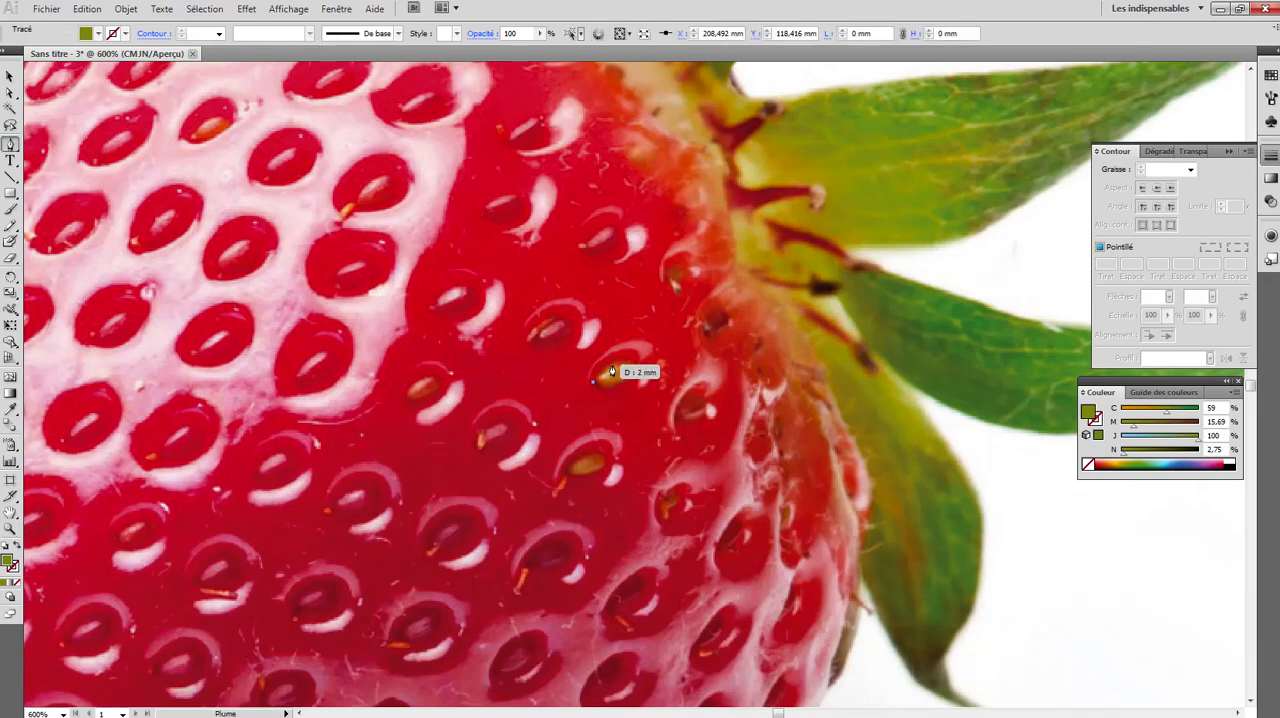
left_click_drag(635, 362, 612, 387)
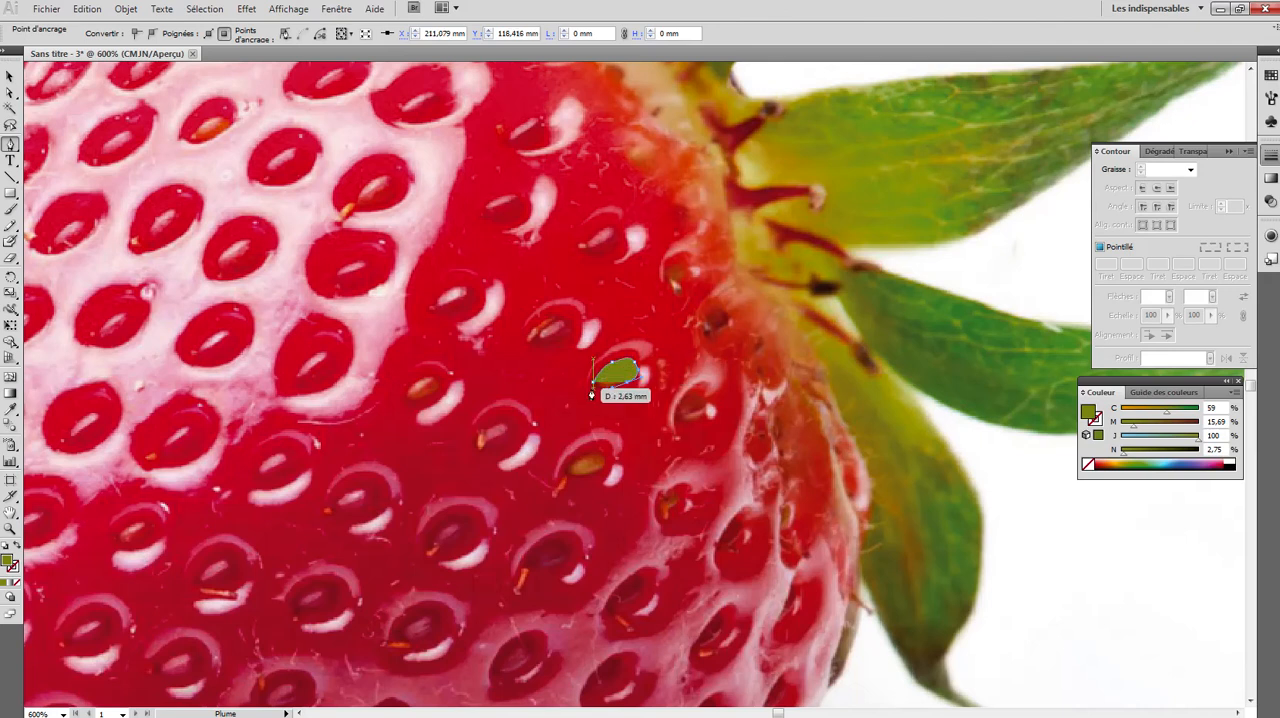
left_click(590, 393)
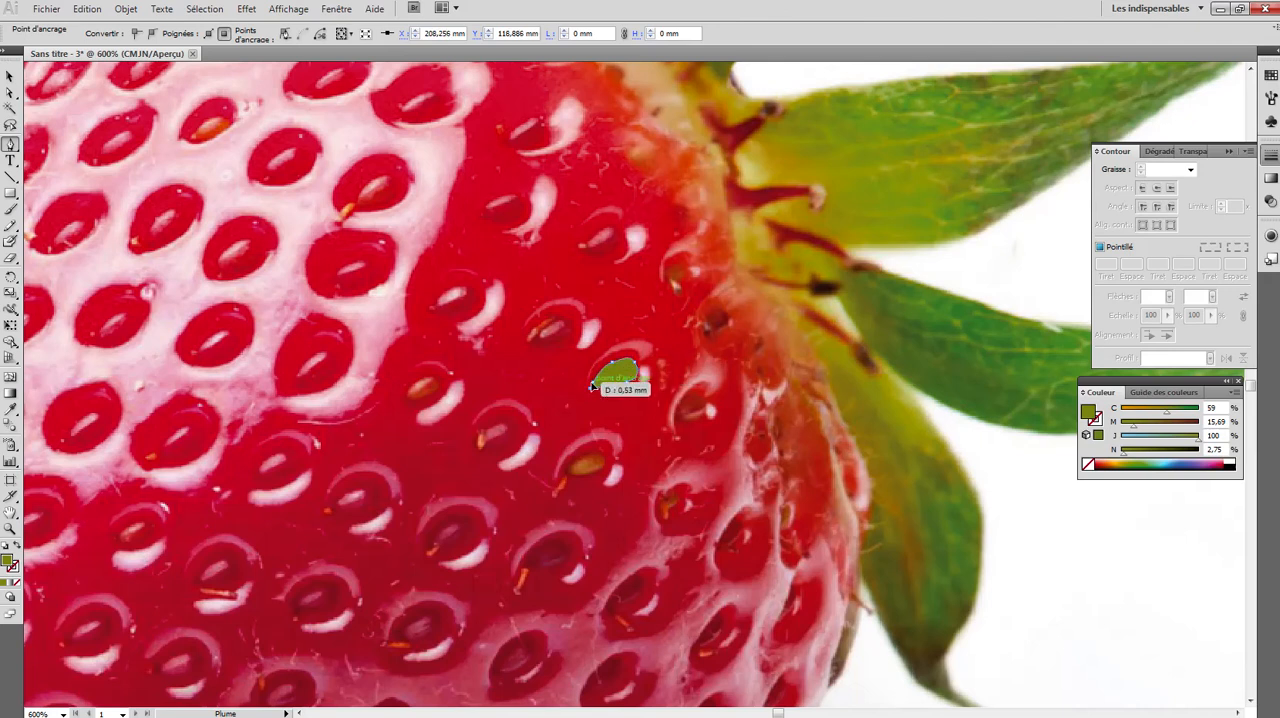
- Fill the traced seed with a brown sampled from the photo, adjusted to a brighter orange with 6% cyan, 90% yellow and 3% black
left_click(10, 410)
left_click(590, 462)
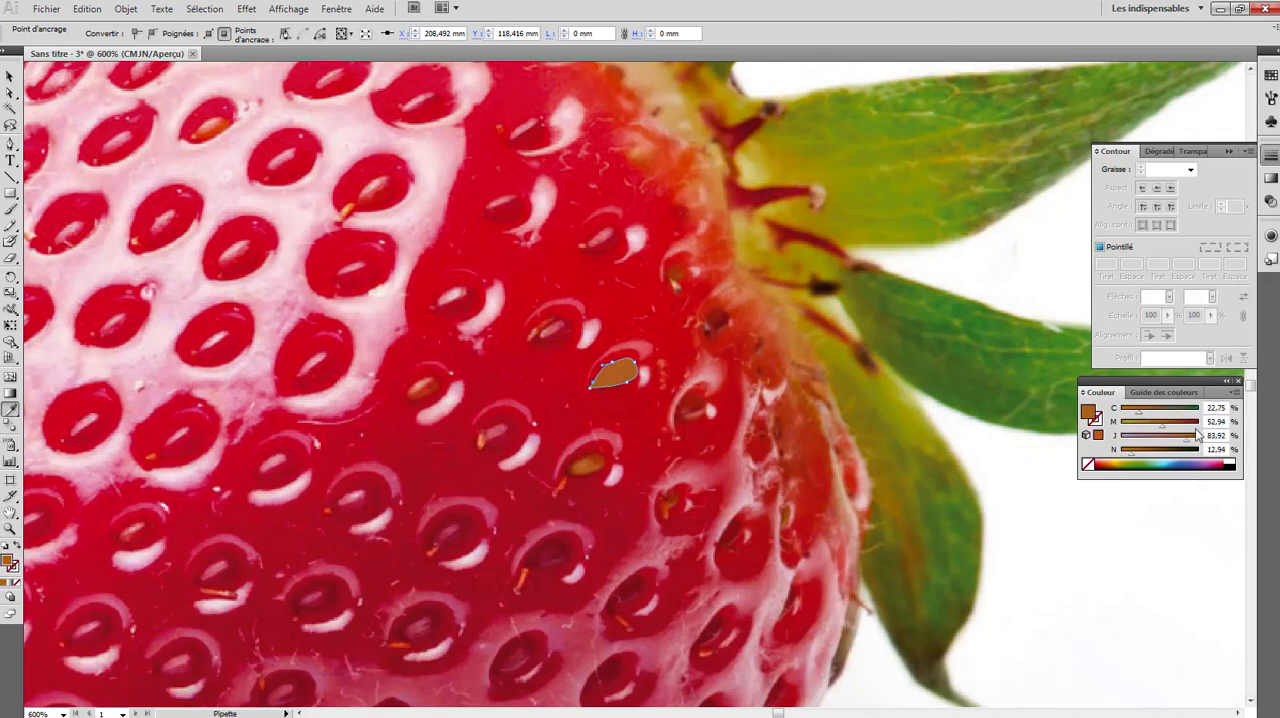
left_click_drag(1190, 446, 1123, 458)
left_click_drag(1140, 415, 1127, 419)
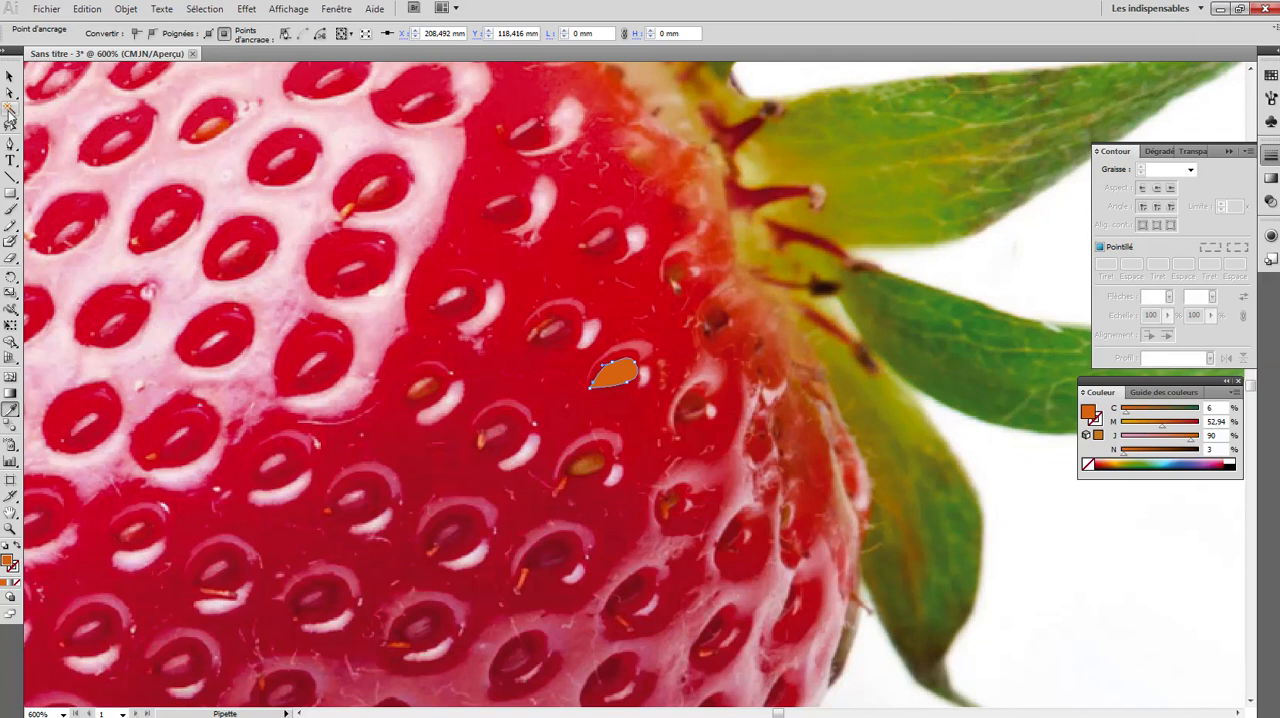
- Move the orange seed aside and trace a larger outline around the same seed's cavity in the photo with the Pen tool
left_click(9, 77)
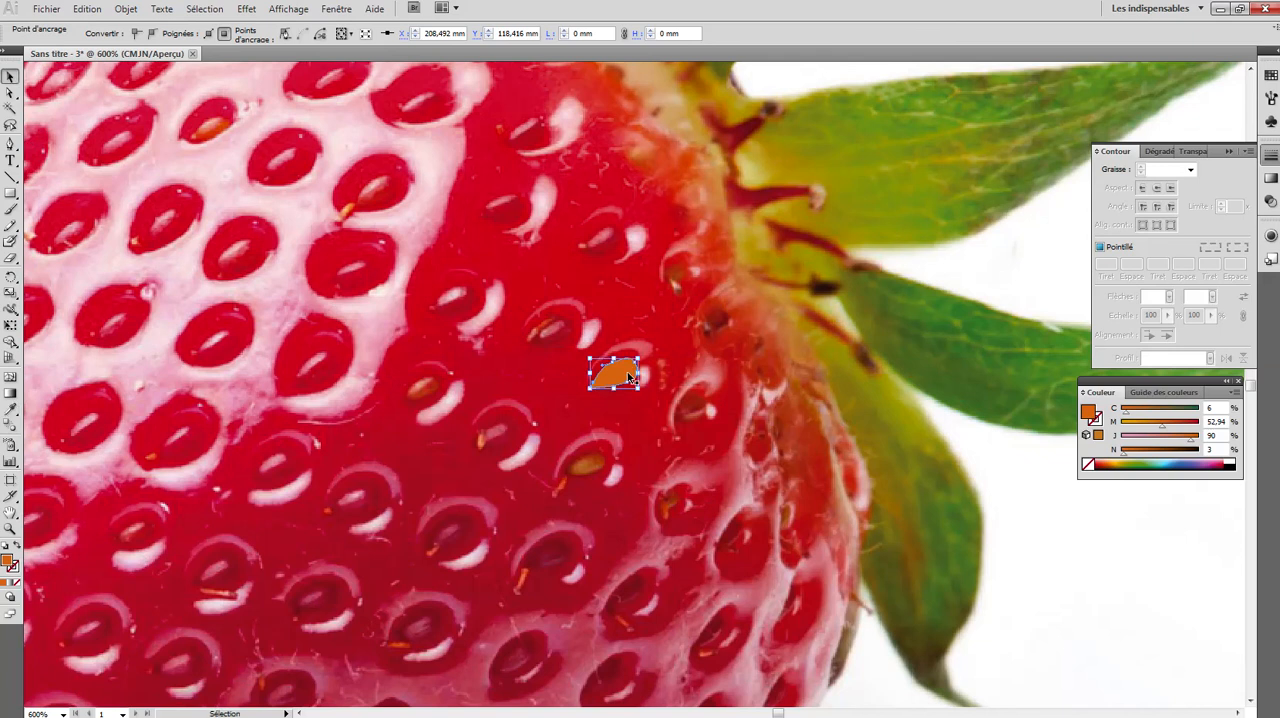
left_click_drag(630, 378, 447, 330)
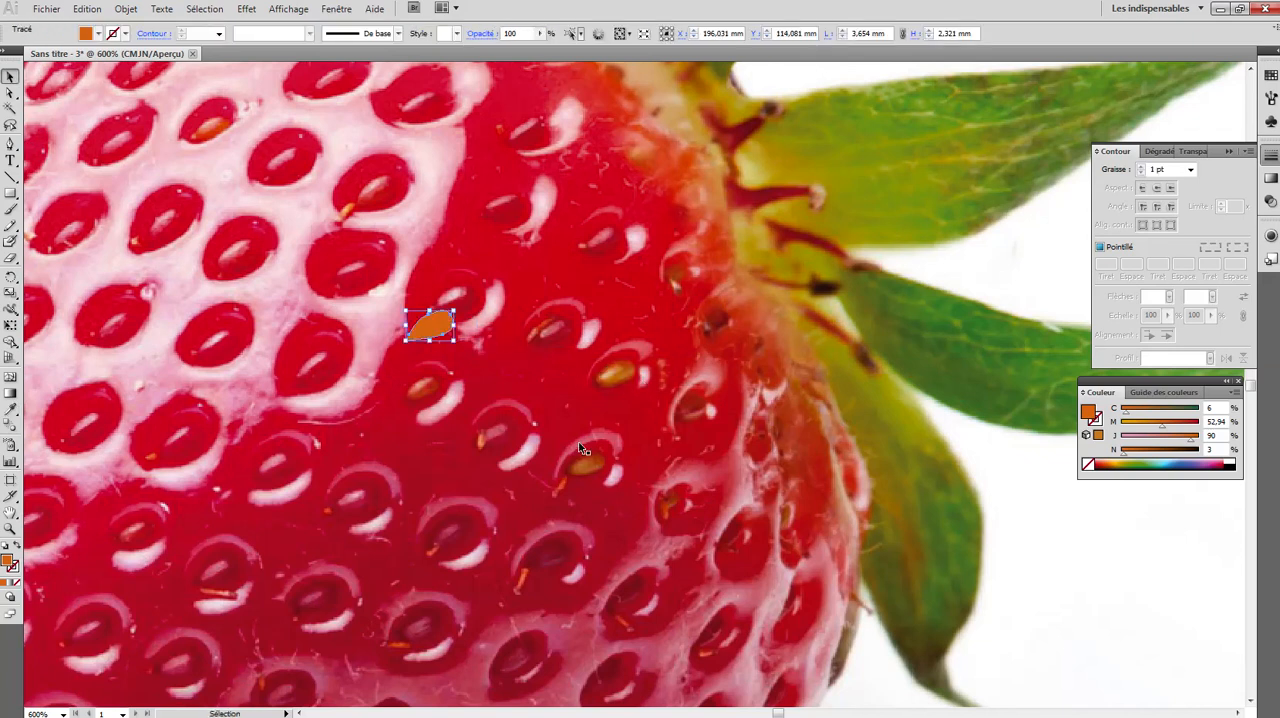
left_click(11, 147)
left_click(582, 384)
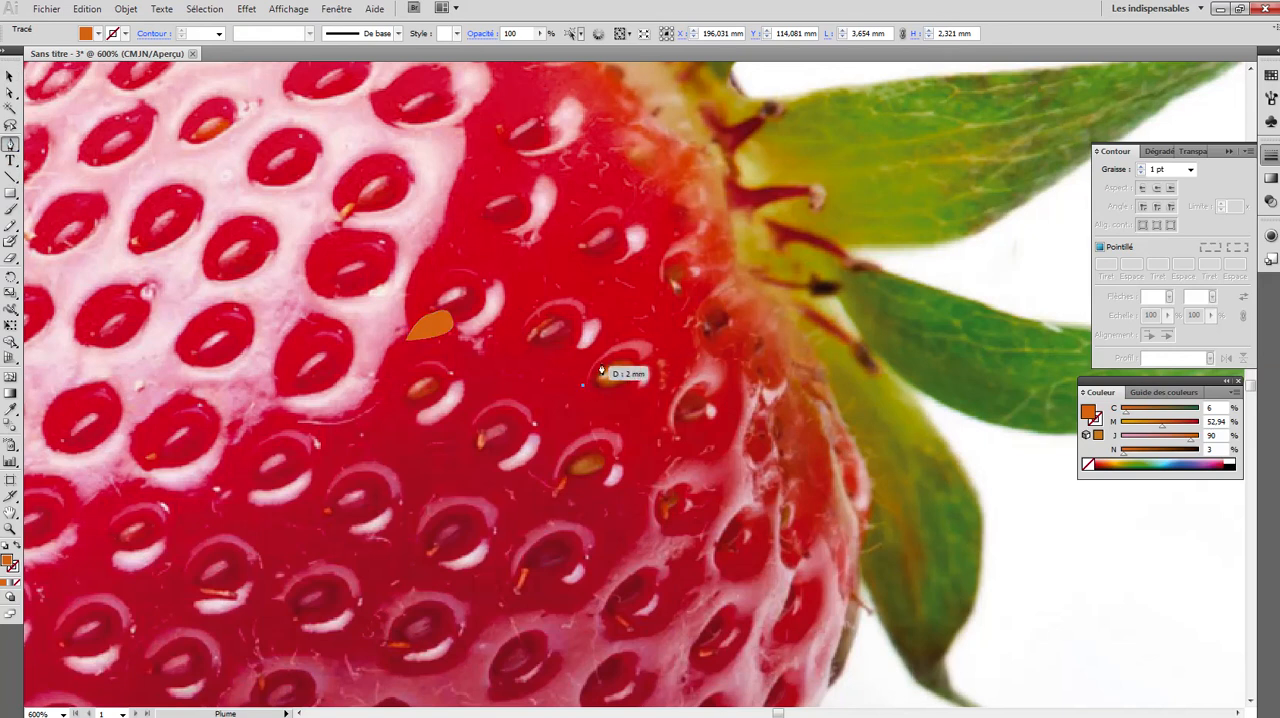
left_click(625, 352)
left_click_drag(632, 348, 579, 385)
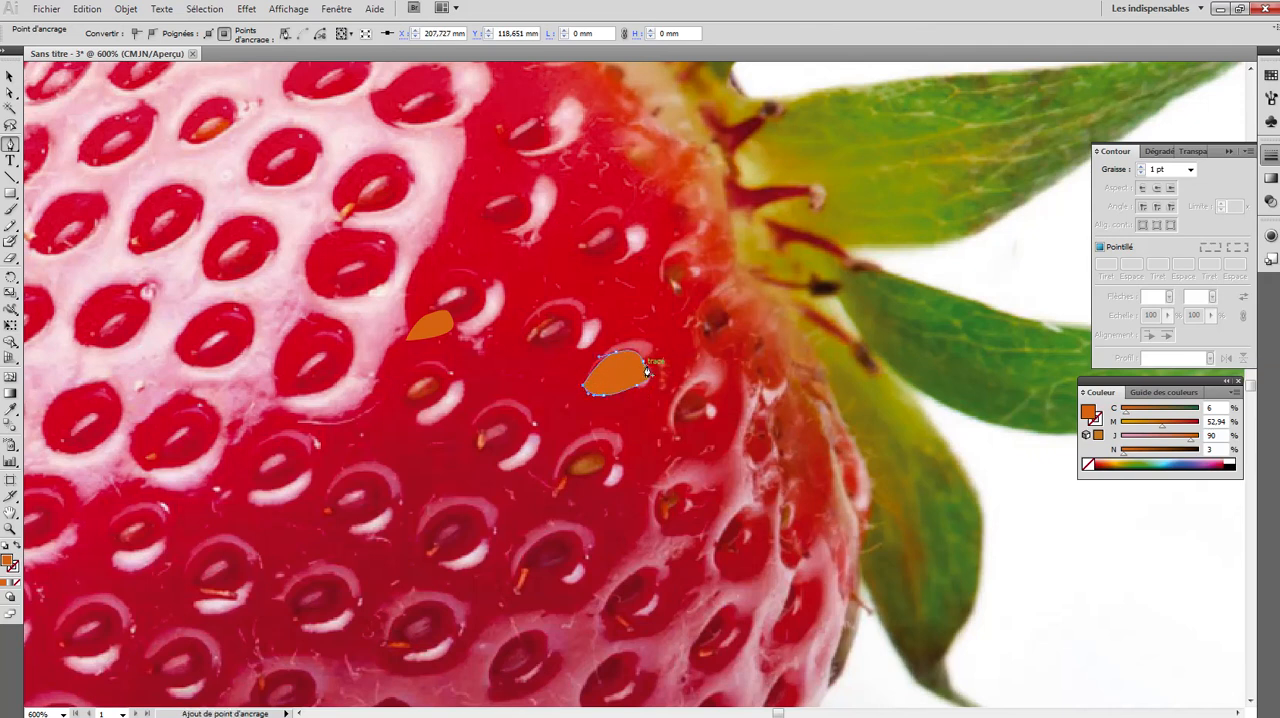
- Fill the larger outline with red sampled from the photo and place the orange seed over it, brought to the front
left_click(11, 410)
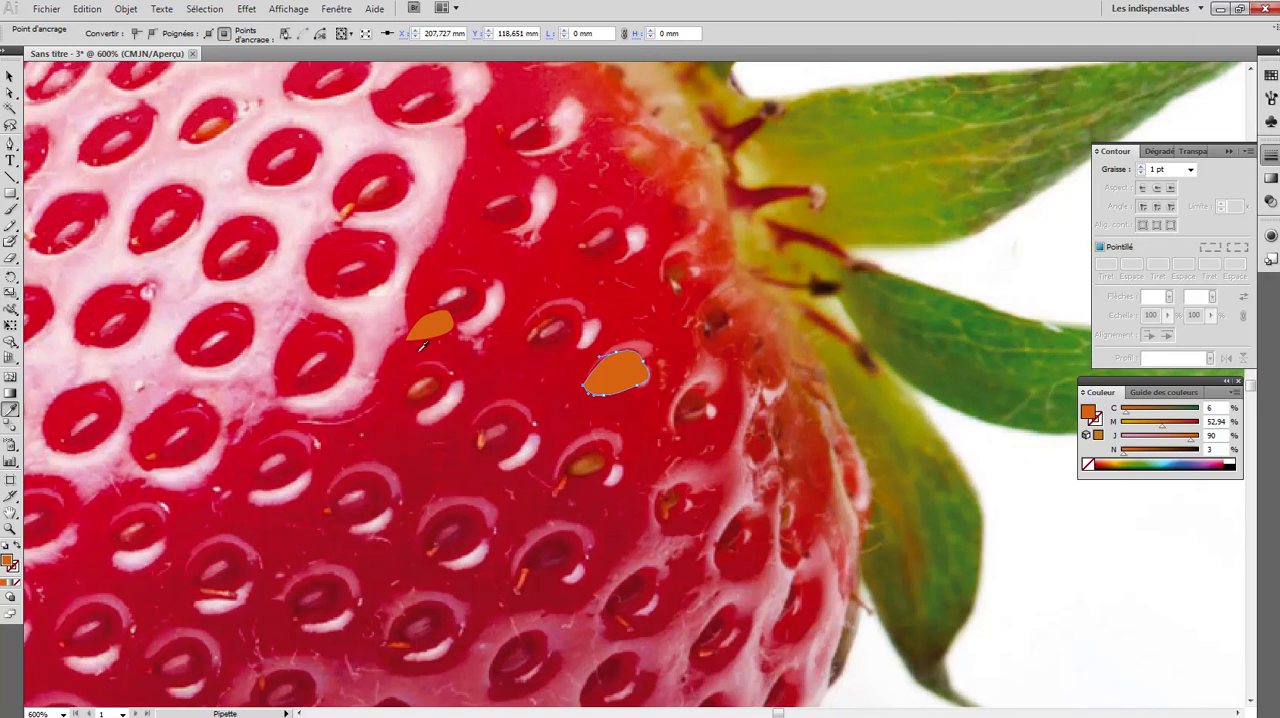
left_click(299, 346)
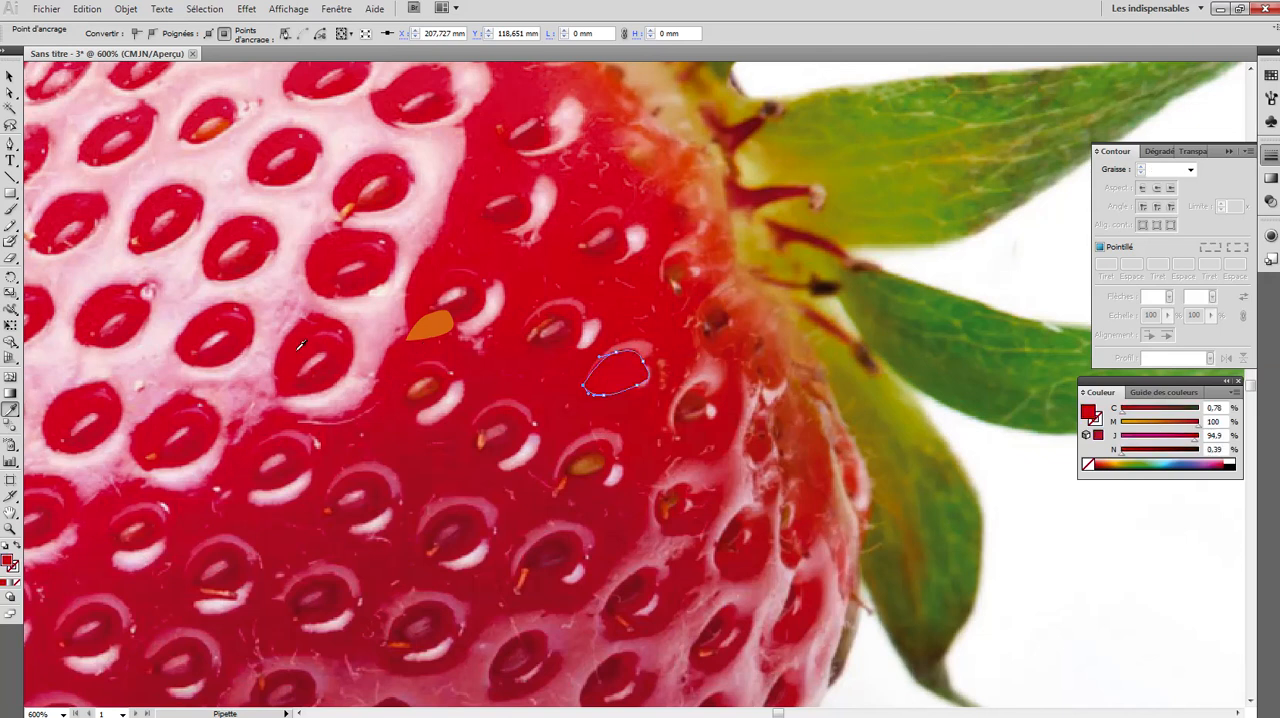
left_click(9, 77)
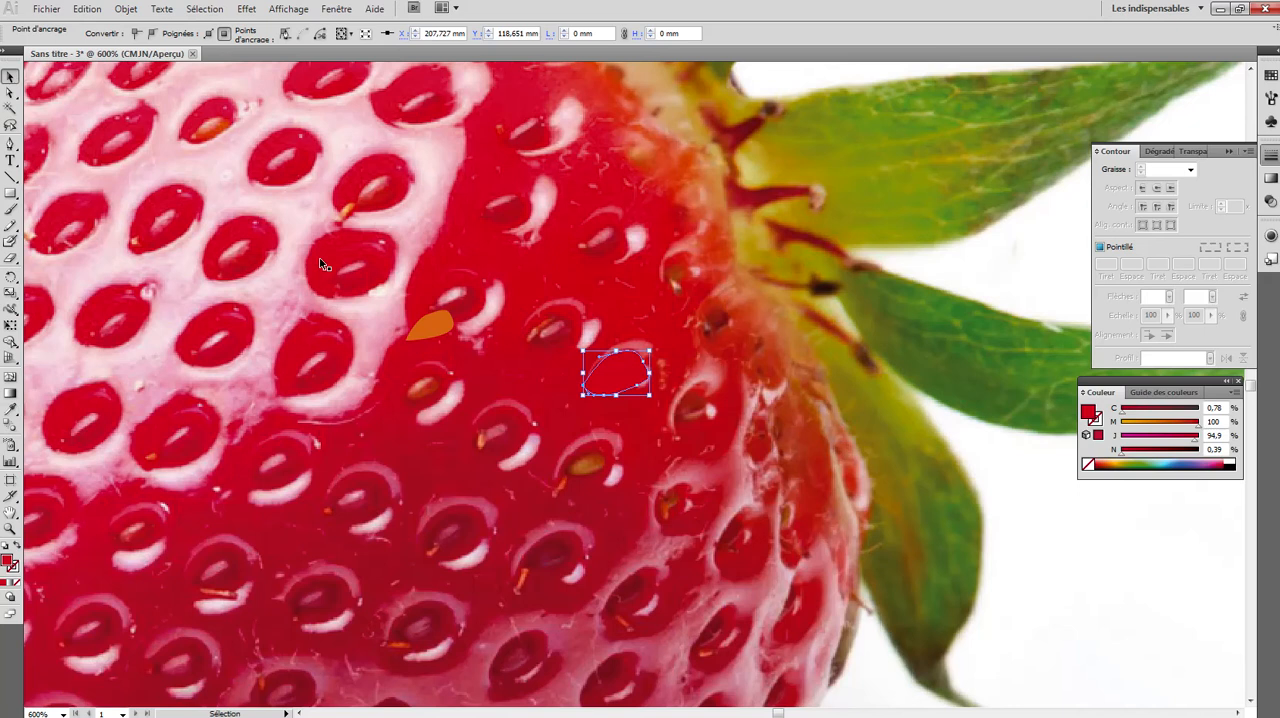
left_click_drag(428, 325, 616, 379)
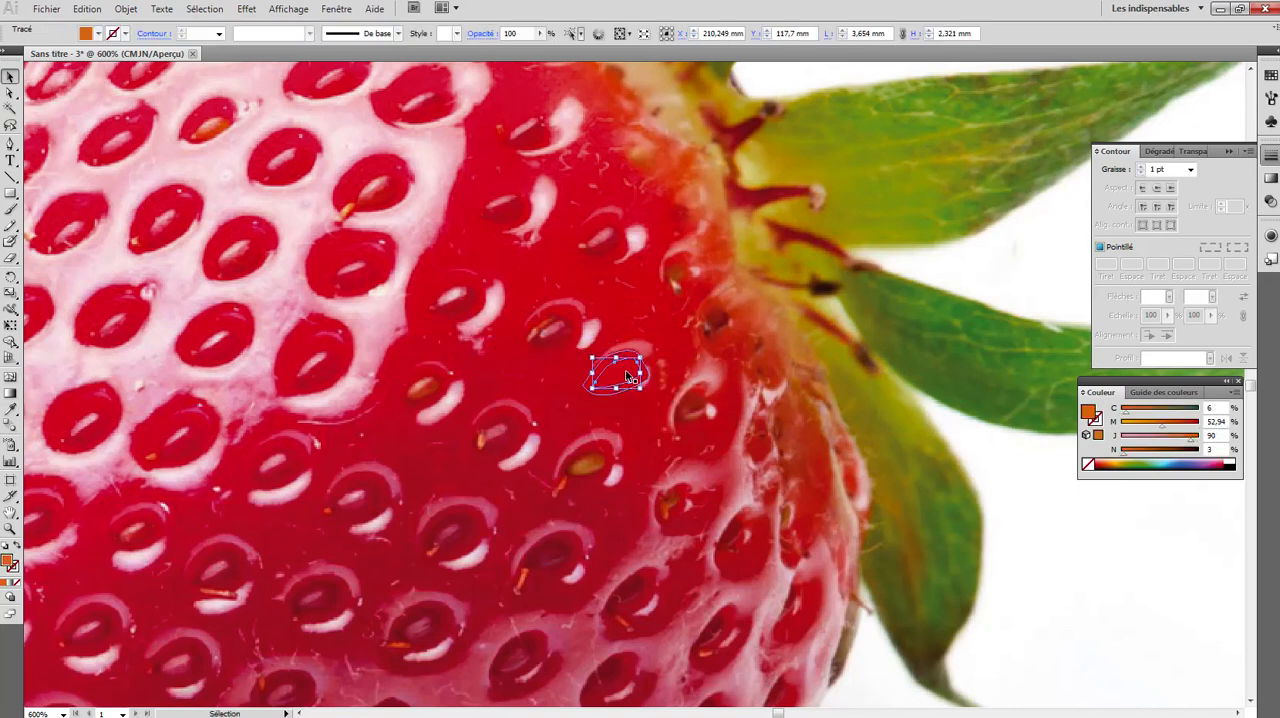
left_click(126, 9)
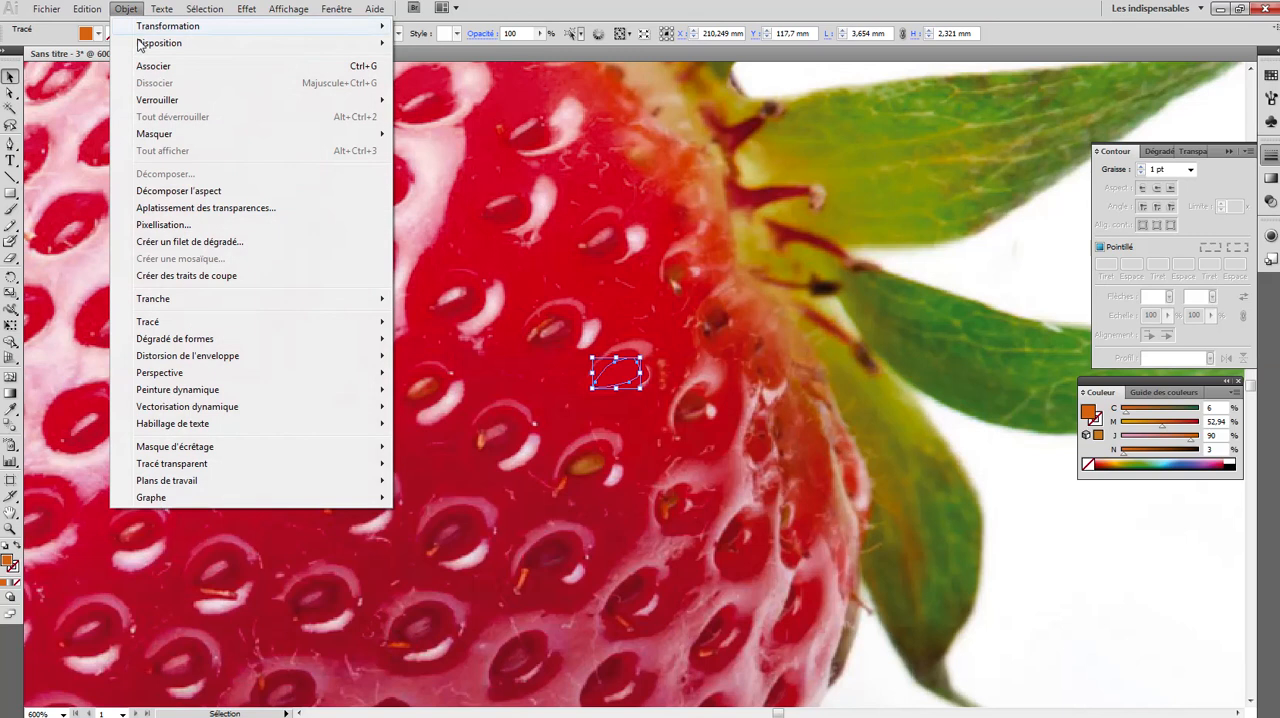
mouse_move(140, 45)
left_click(412, 44)
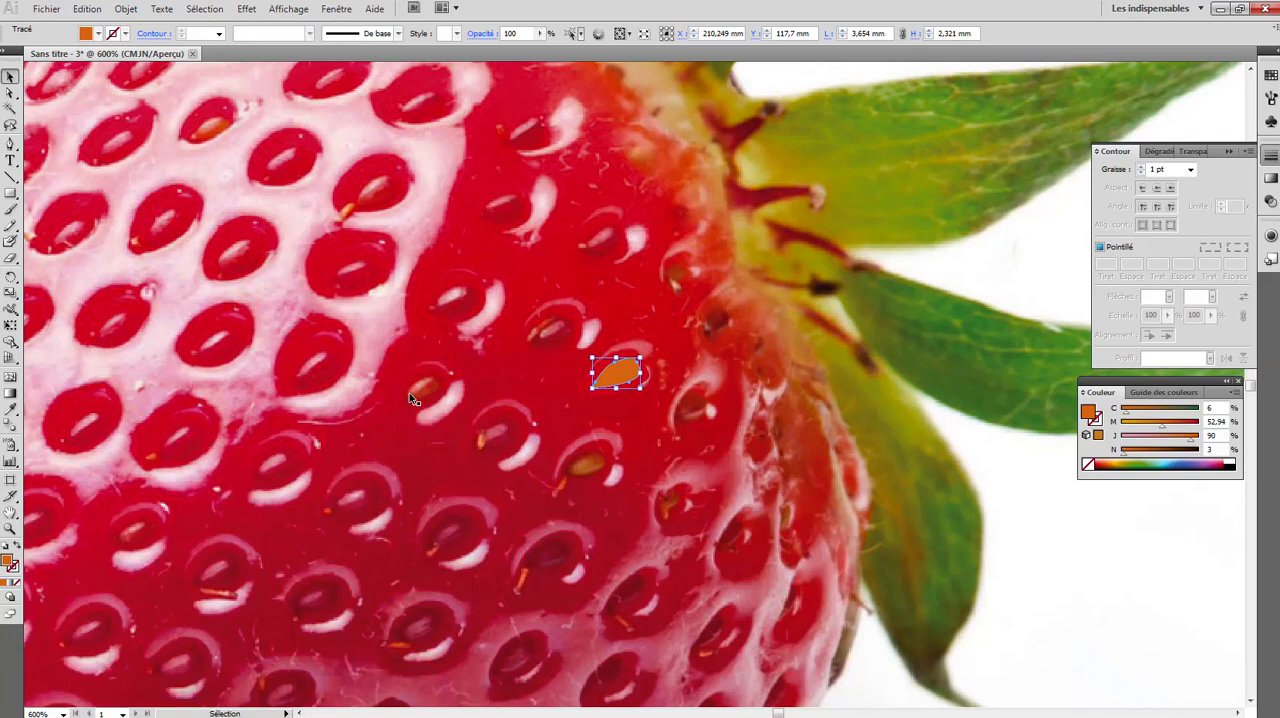
left_click(10, 143)
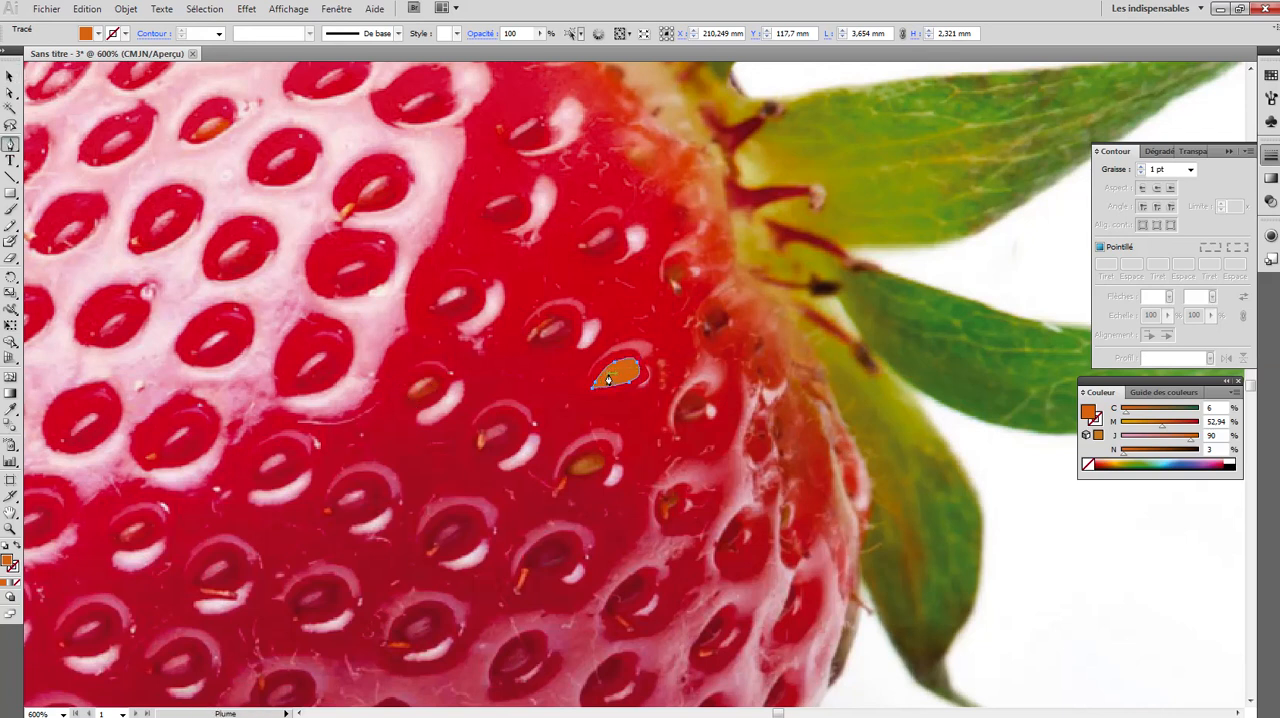
mouse_move(606, 377)
left_mouse_down()
mouse_move(630, 362)
mouse_move(606, 380)
mouse_move(622, 388)
left_mouse_up()
key("v")
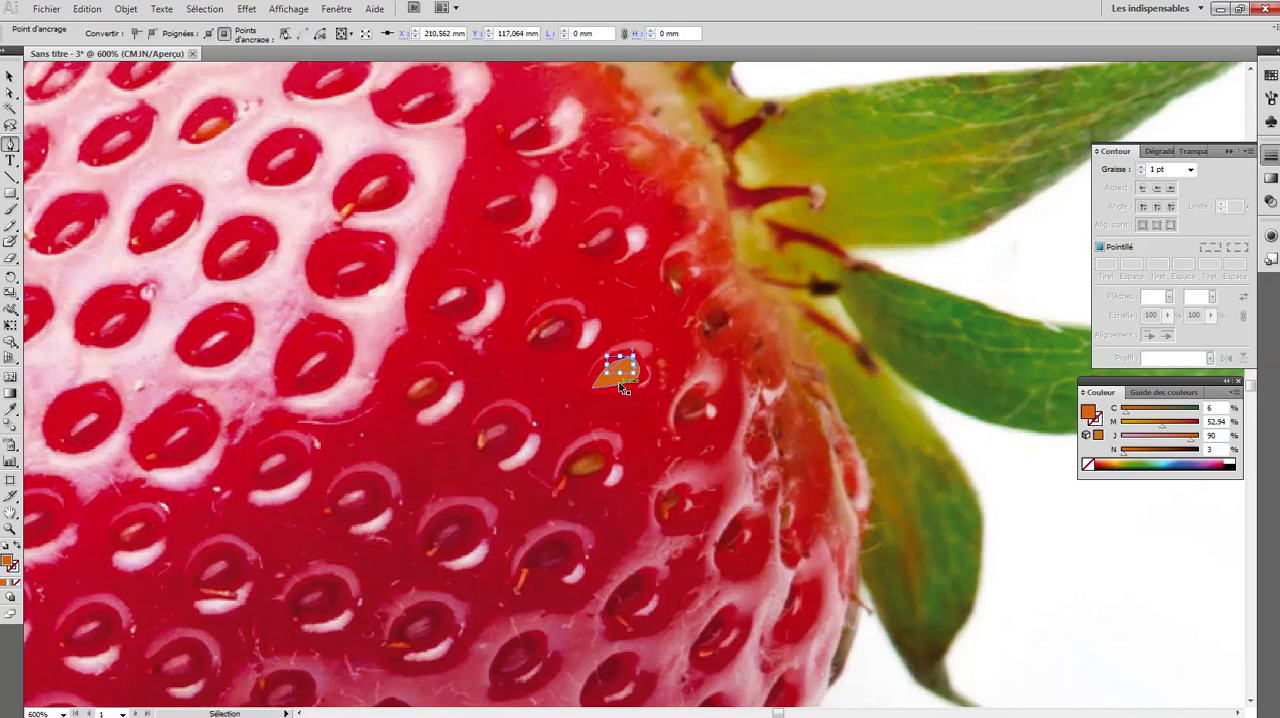
key("p")
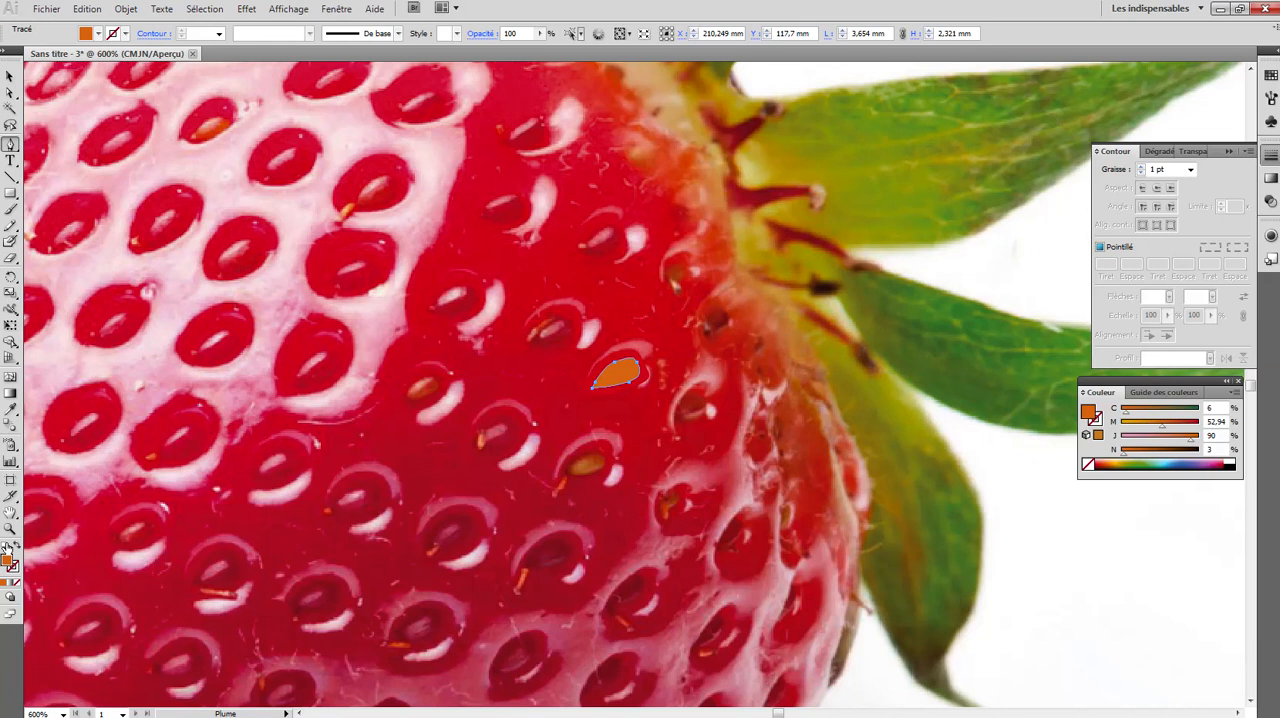
- Draw a thin, tapered highlight along the orange seed's upper edge with the Pen tool
left_click(10, 527)
left_click_drag(566, 341, 678, 420)
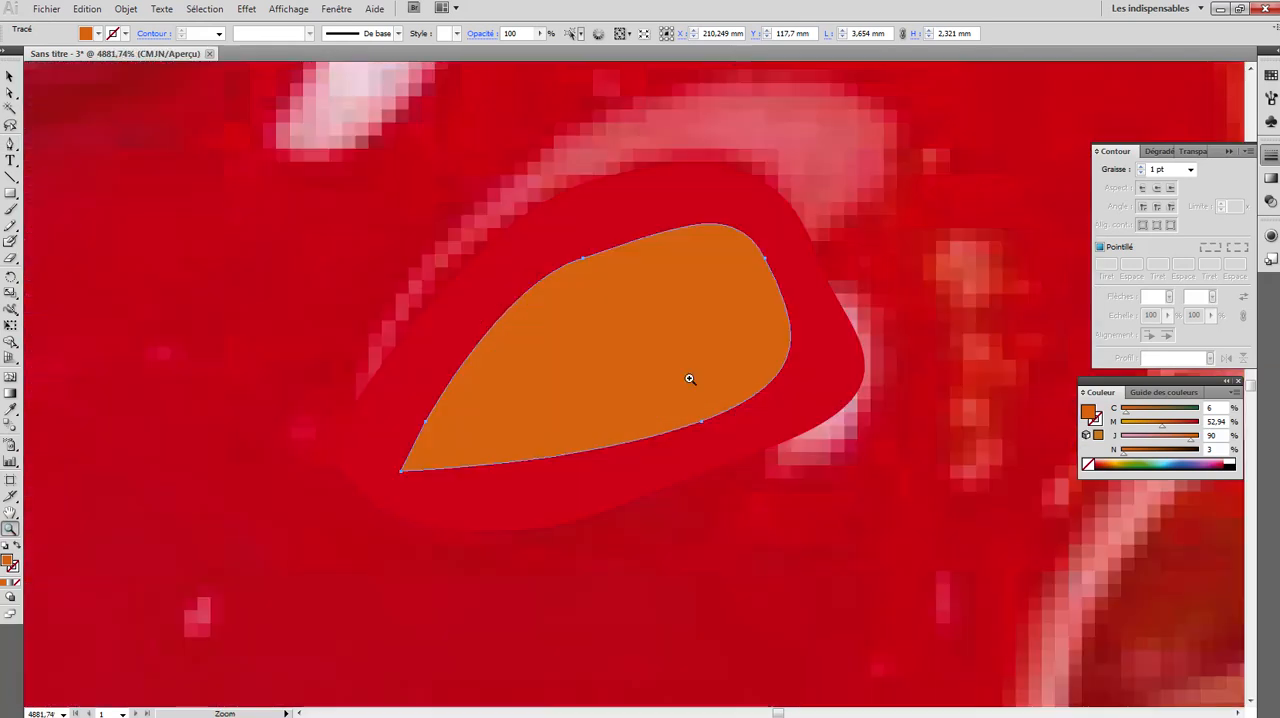
left_click(10, 143)
left_click(585, 291)
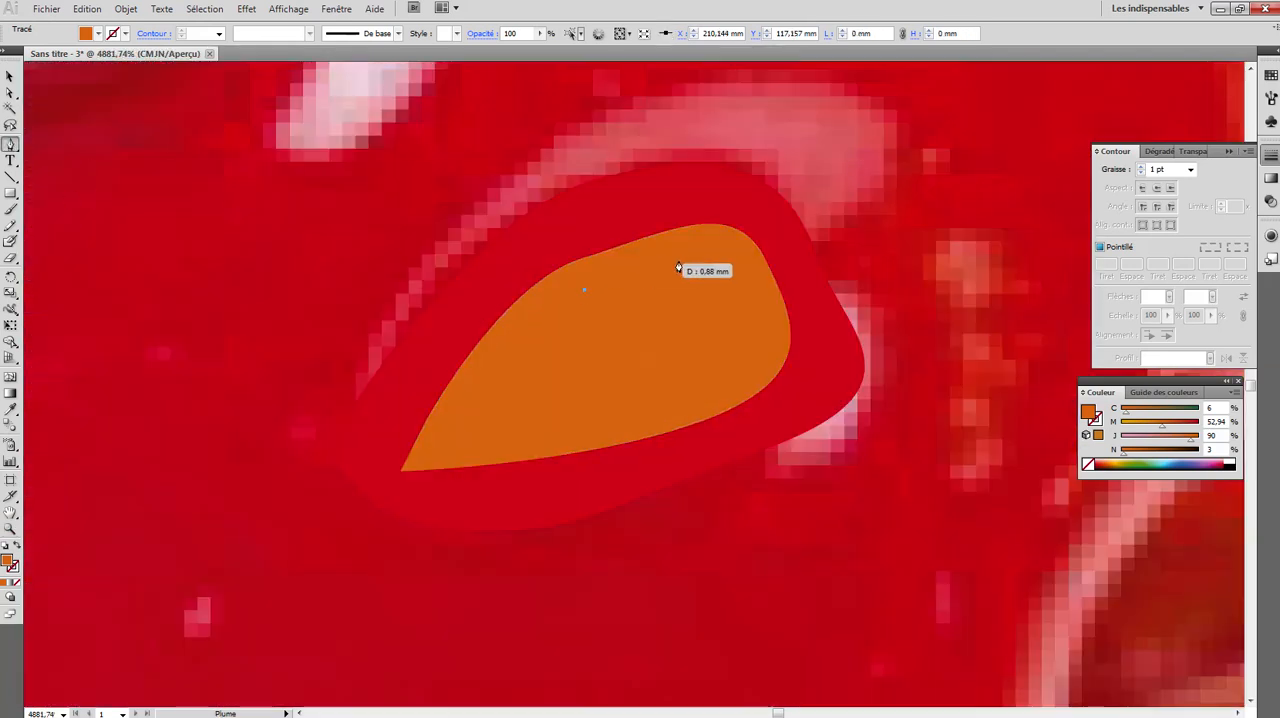
left_click_drag(700, 258, 595, 307)
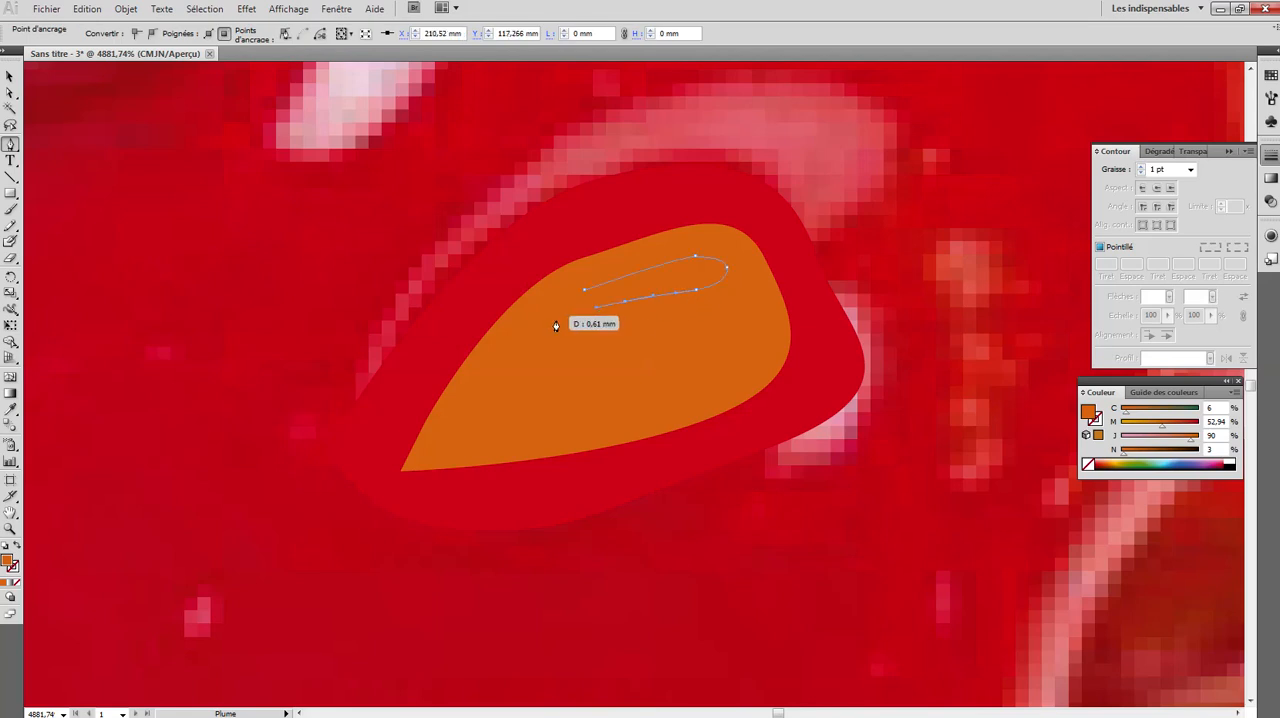
left_click(552, 321)
left_click(582, 287)
- Fill the seed's highlight with light peach, F2BA88, and deselect it
double_click(10, 565)
left_click(532, 279)
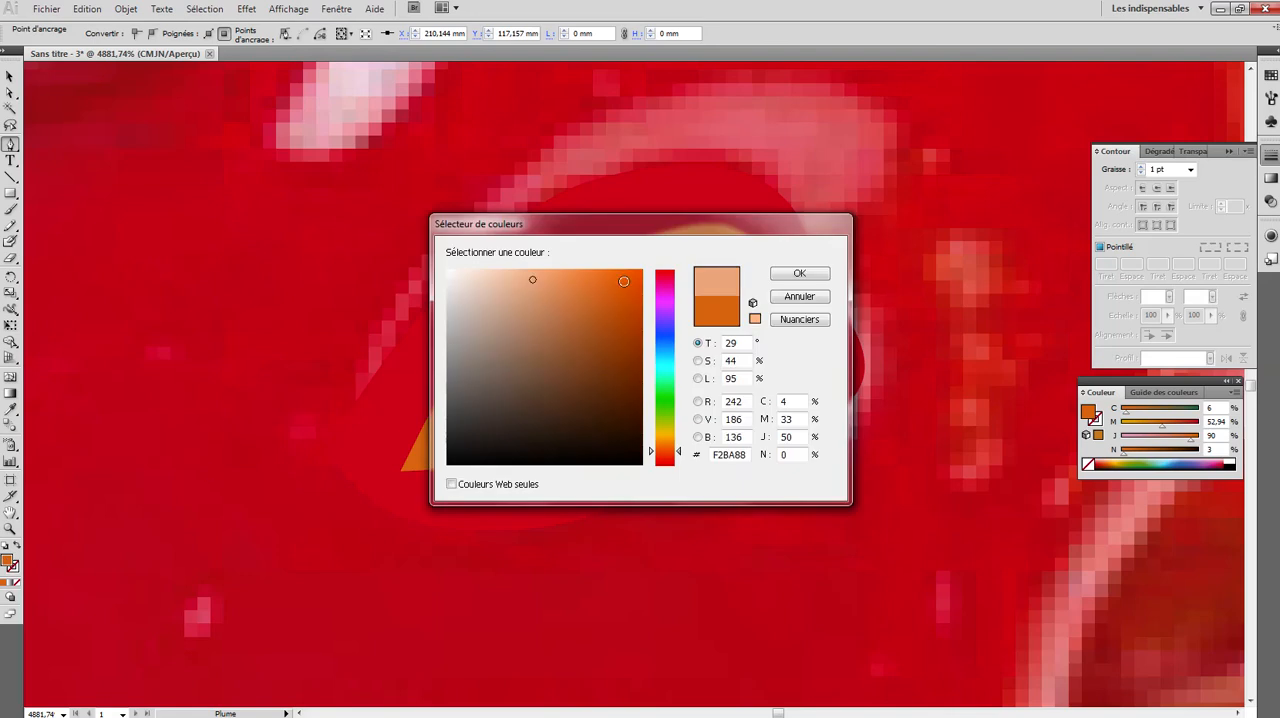
left_click(800, 273)
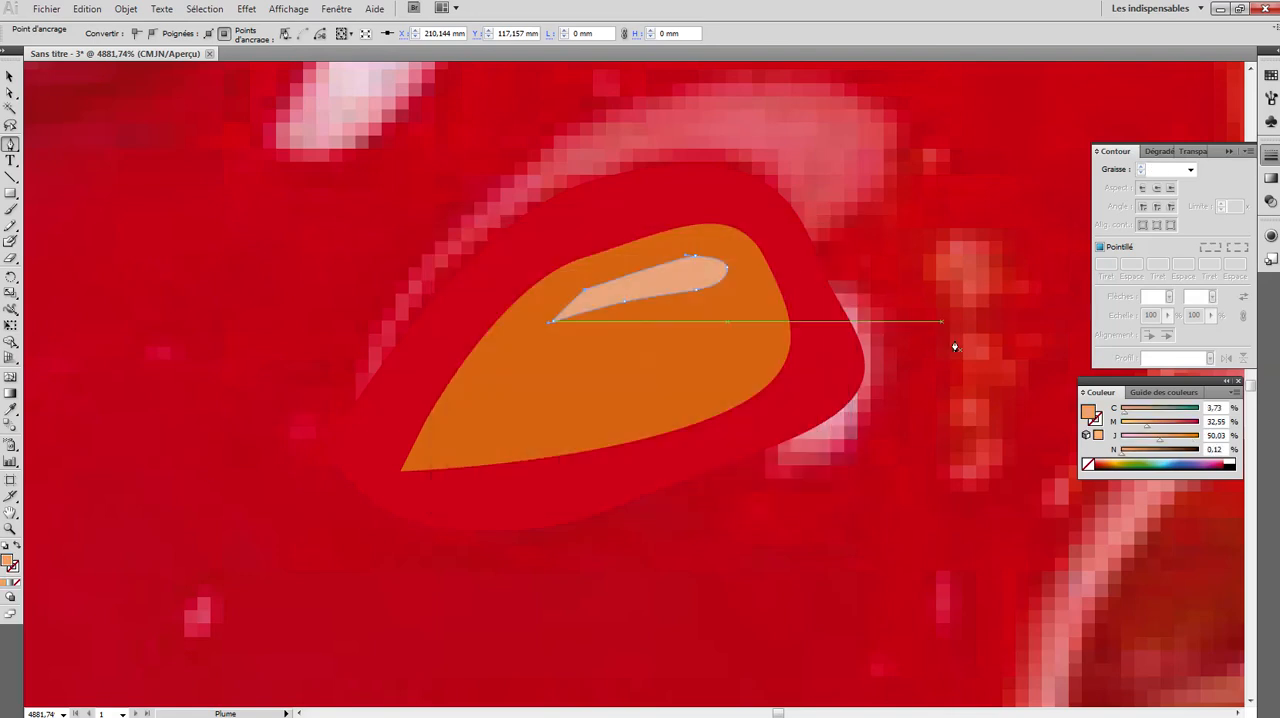
left_click(10, 75)
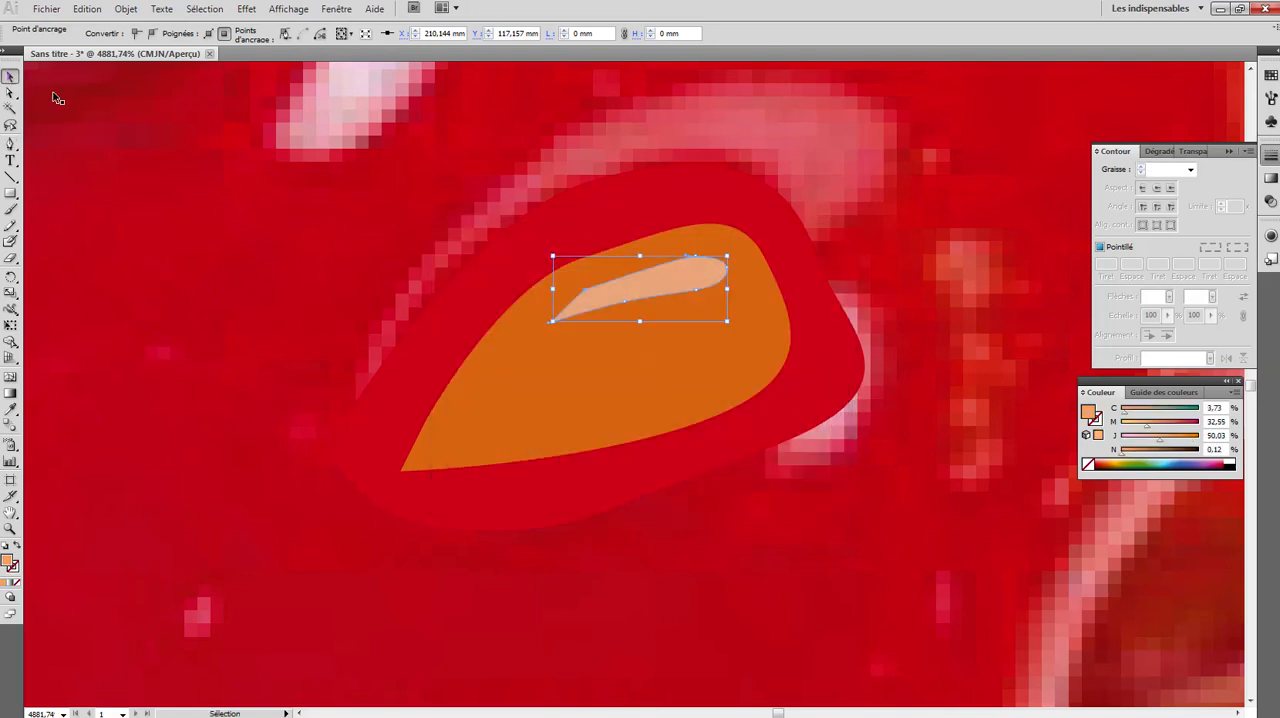
left_click(238, 142)
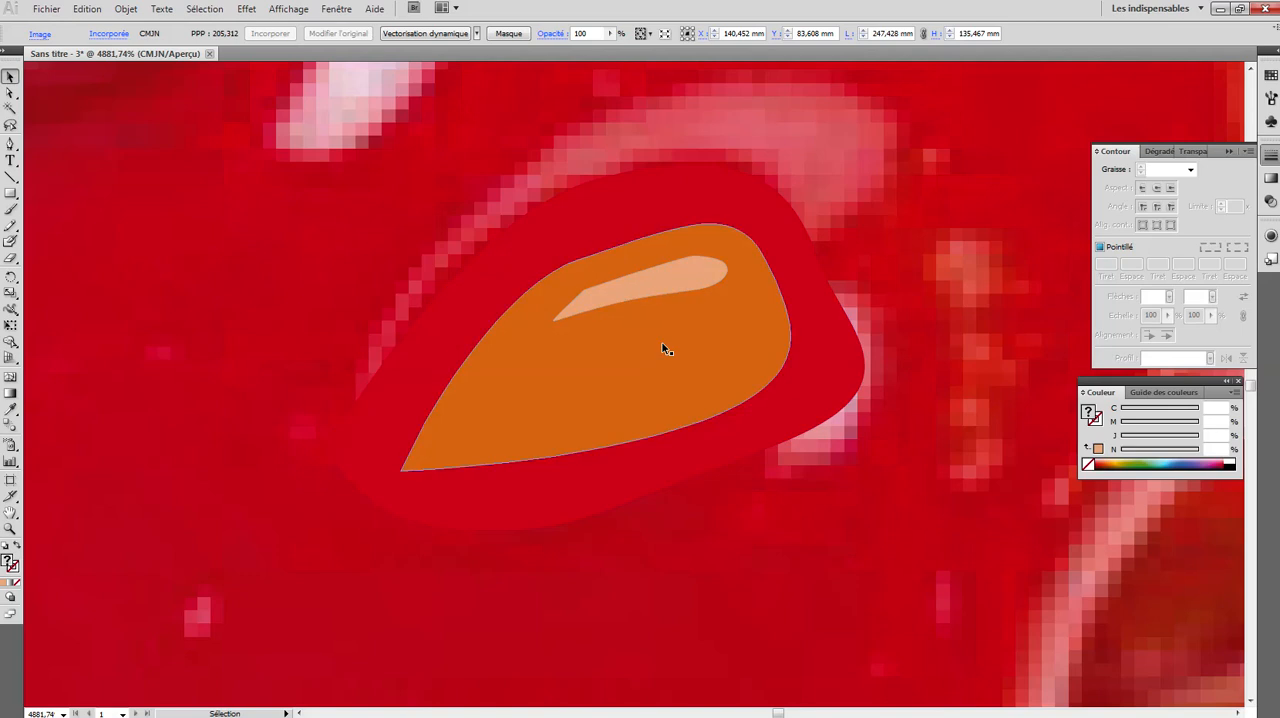
scroll(665, 349, "down", 3)
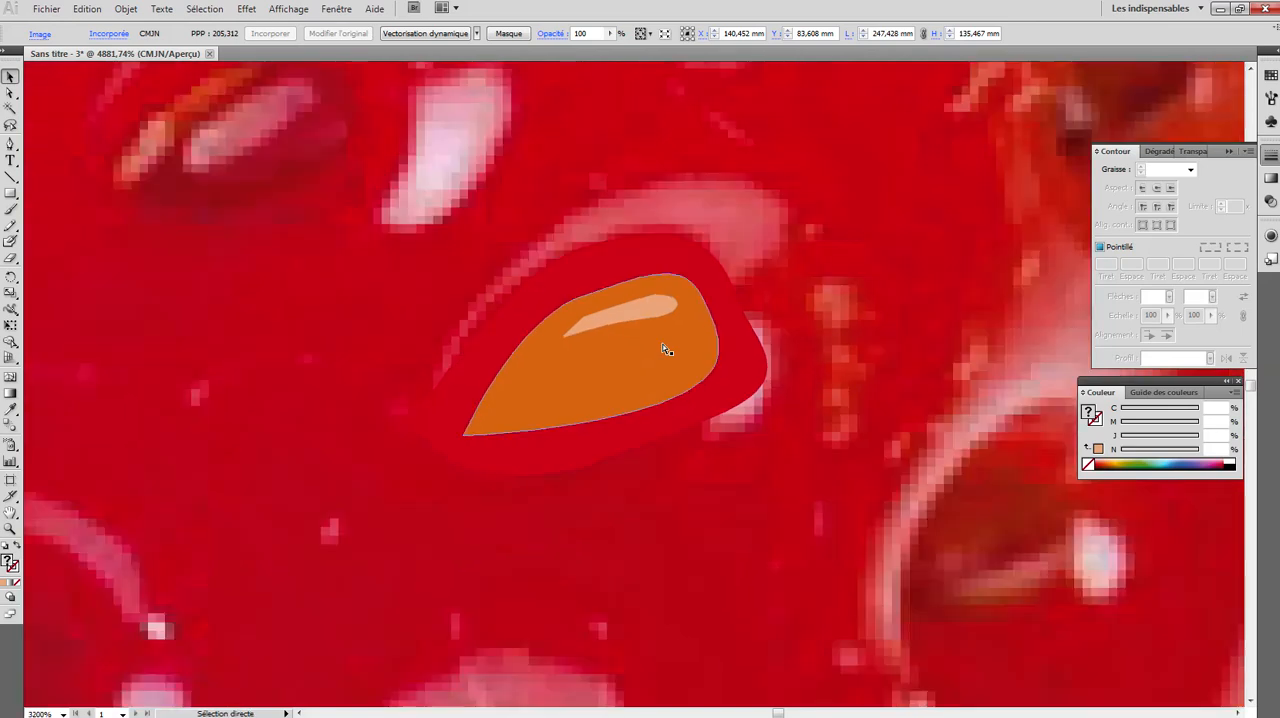
- Trace a curved, tapered highlight shape along the upper edge of the seed's cavity in the photo with the Pen tool
scroll(665, 349, "down", 1)
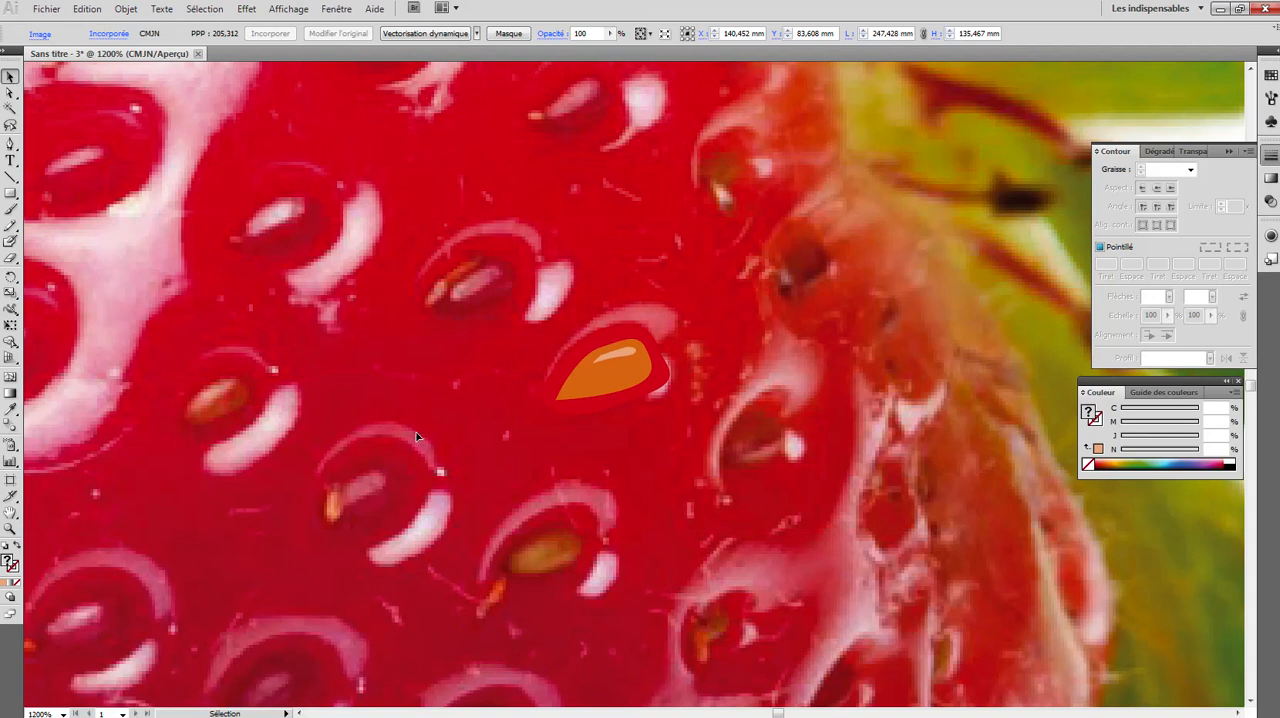
left_click(10, 528)
left_click(628, 347)
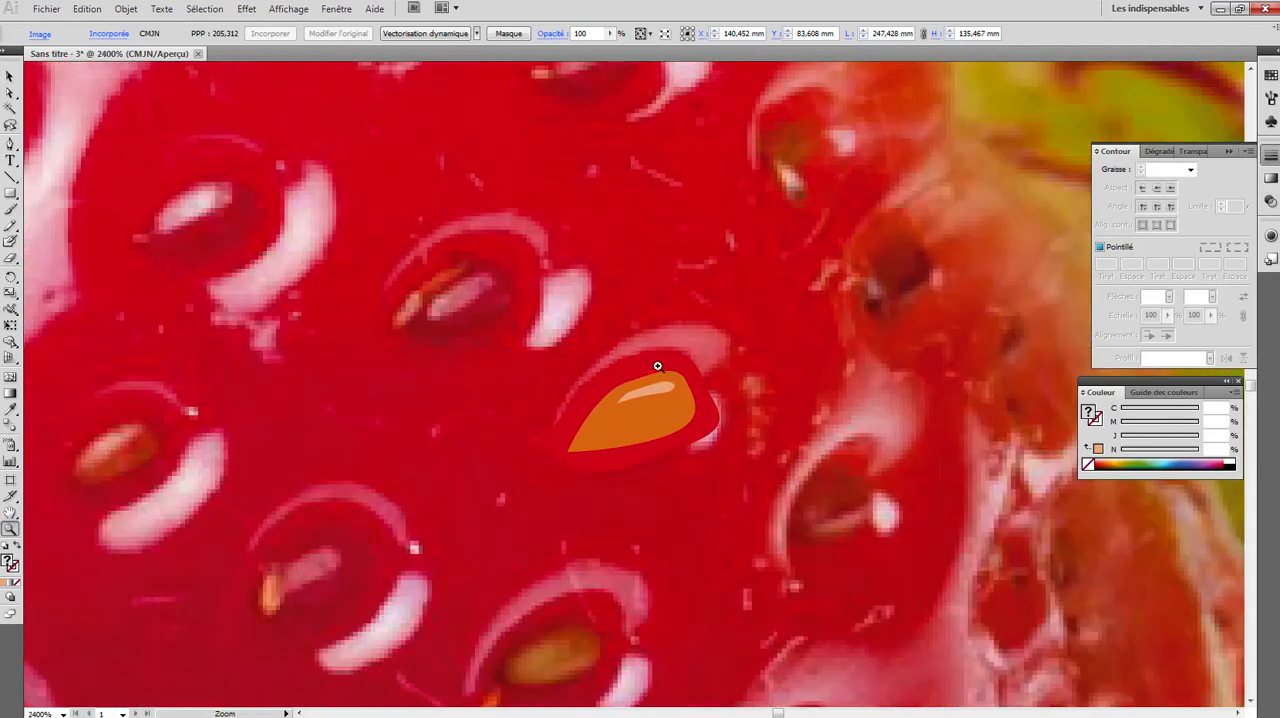
left_click(655, 365)
left_click(10, 145)
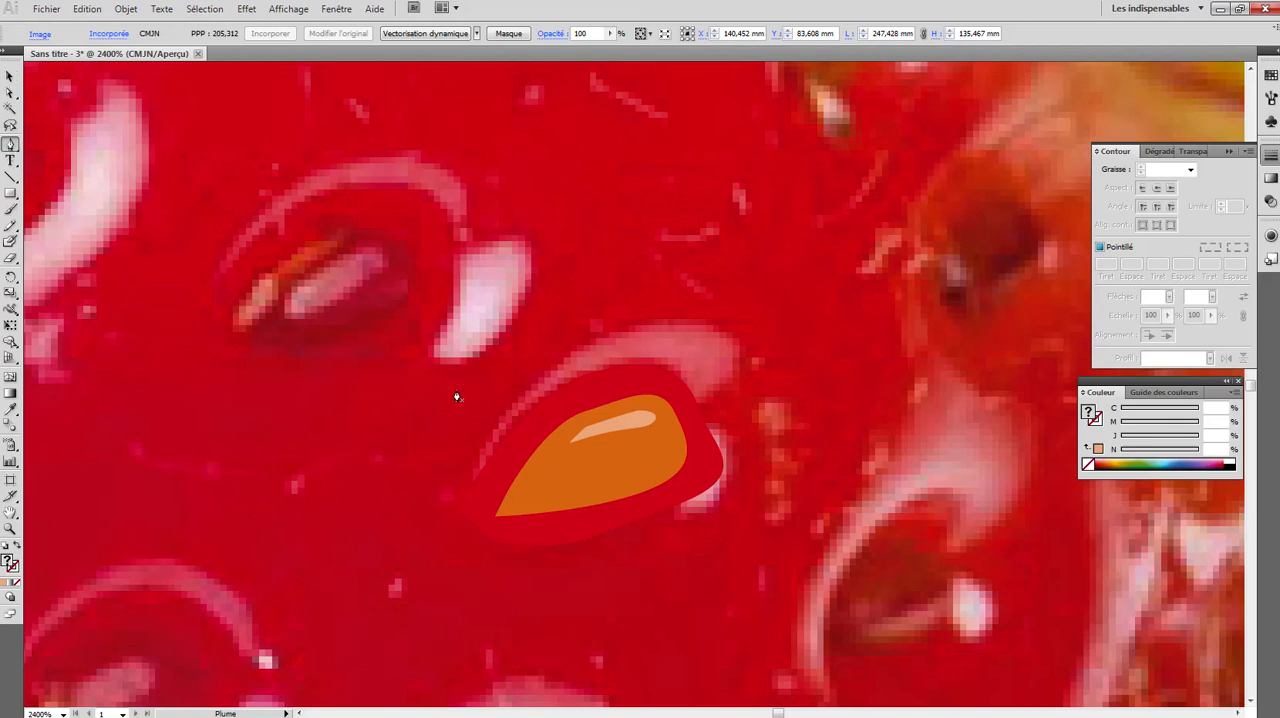
left_click(483, 442)
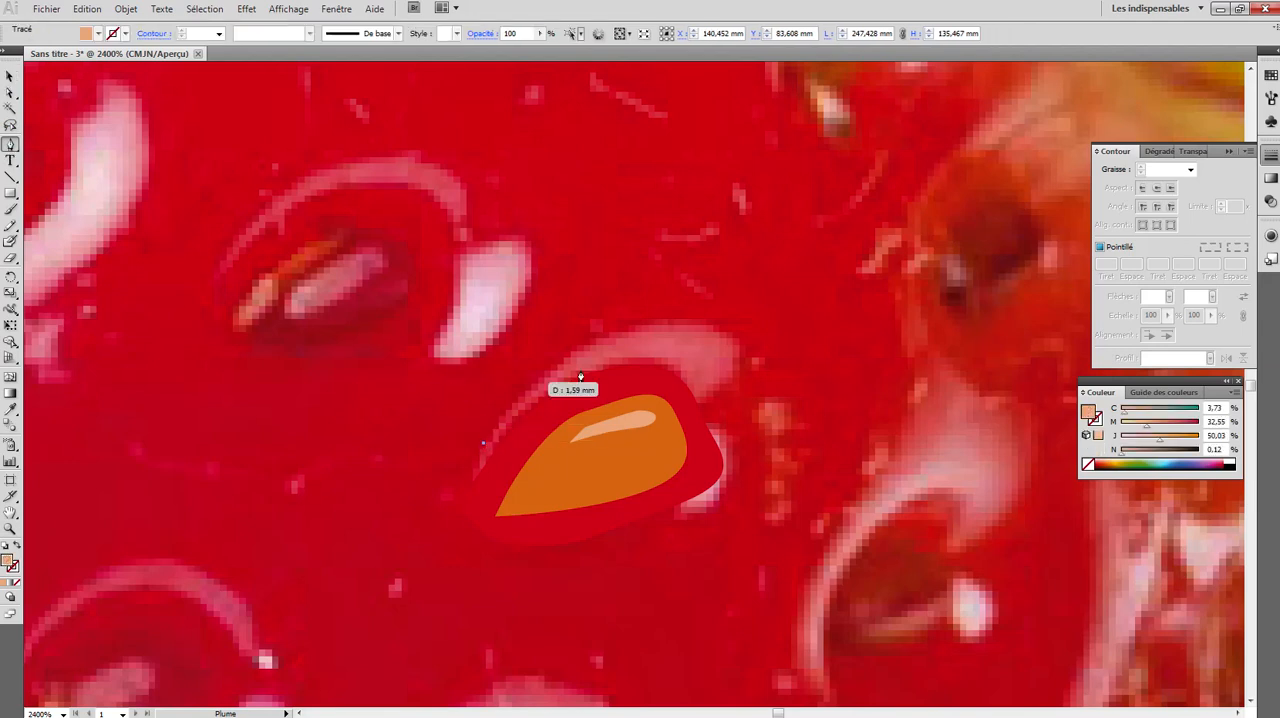
left_click_drag(641, 327, 486, 443)
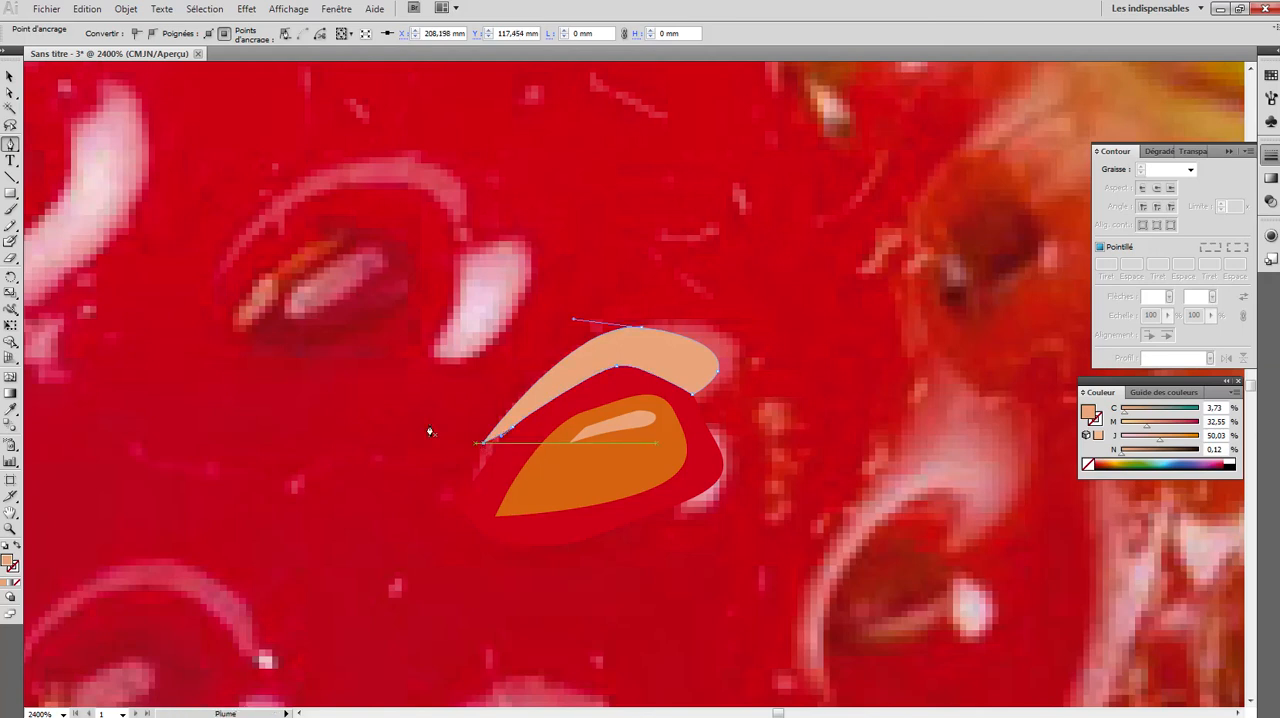
- Select the outer highlight, the cavity, the orange seed and its small highlight together and group them
left_click(8, 76)
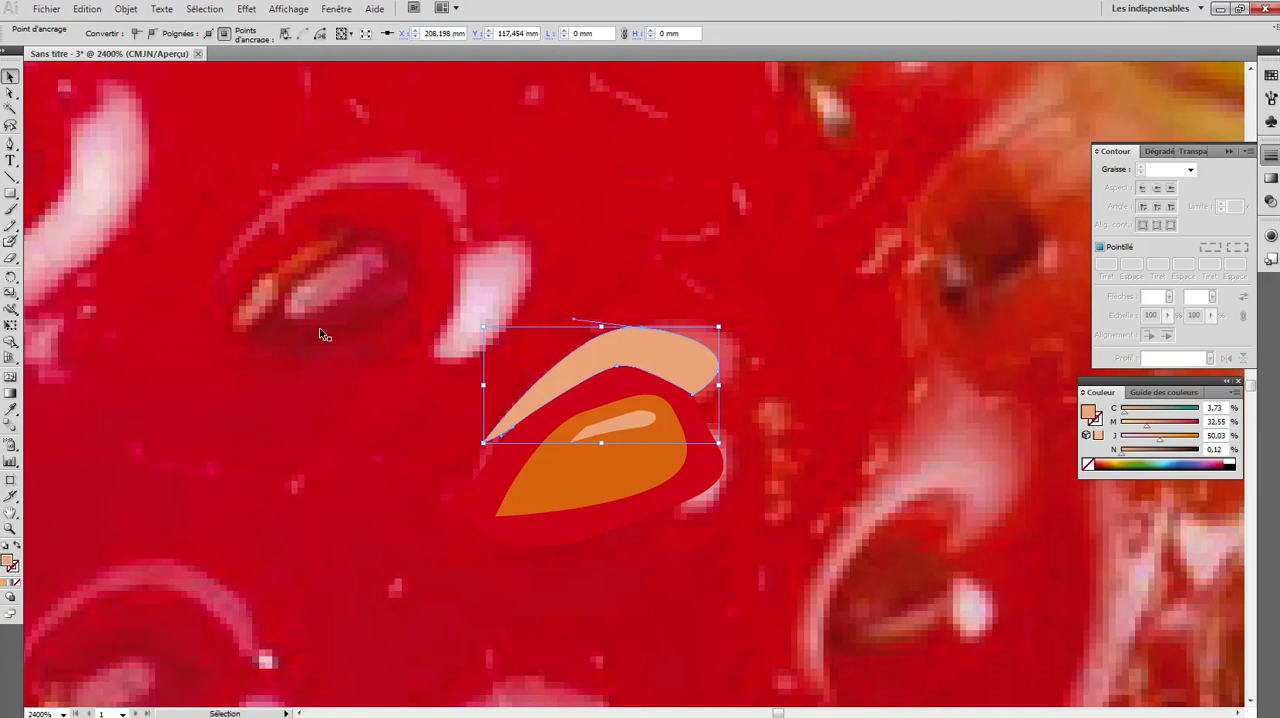
left_click(622, 494, "shift")
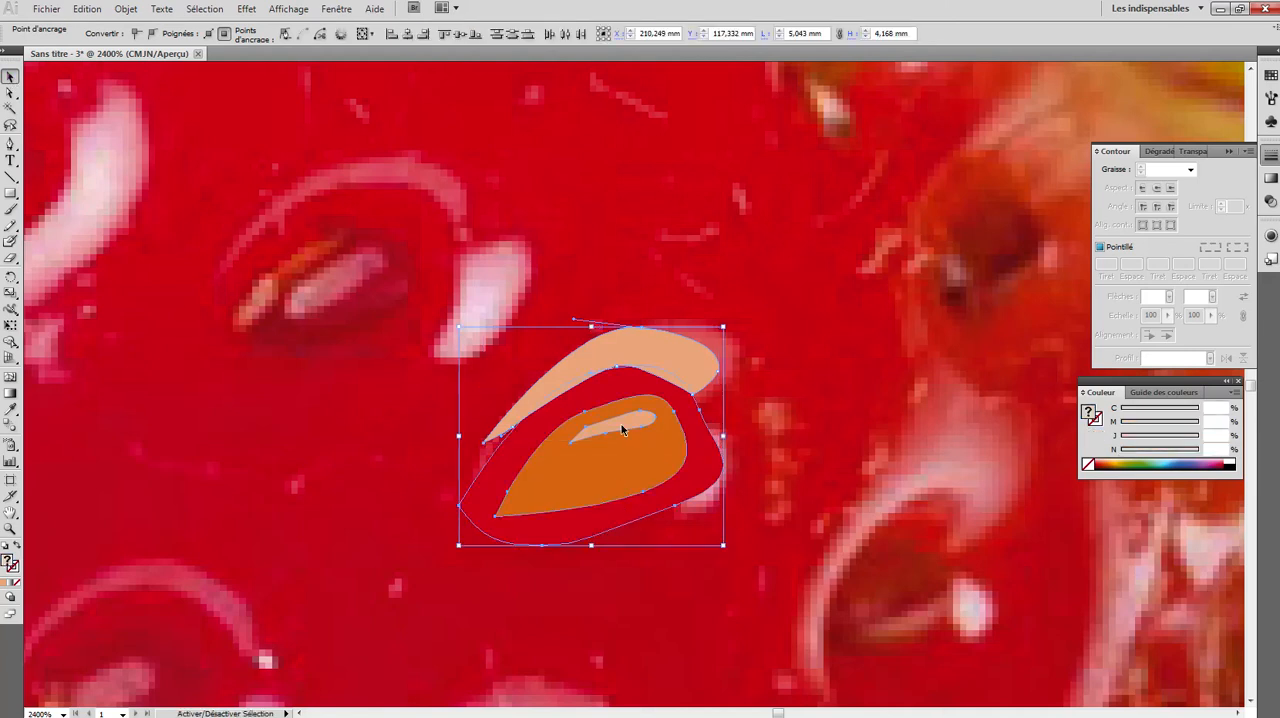
left_click(126, 9)
left_click(146, 68)
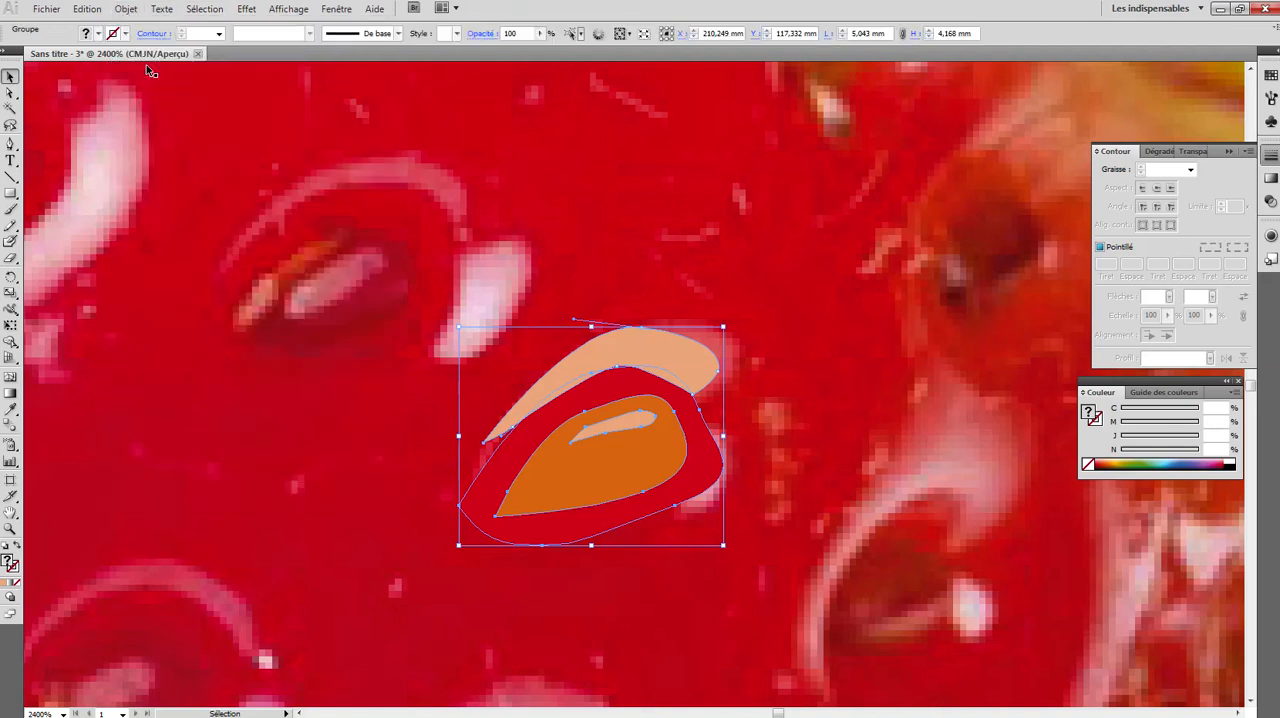
- Move the grouped seed from the photo onto the drawn red strawberry body, close to the crown, and deselect it
key("ctrl+minus")
key("ctrl+minus")
key("ctrl+minus")
key("ctrl+minus")
key("ctrl+minus")
key("ctrl+minus")
key("ctrl+minus")
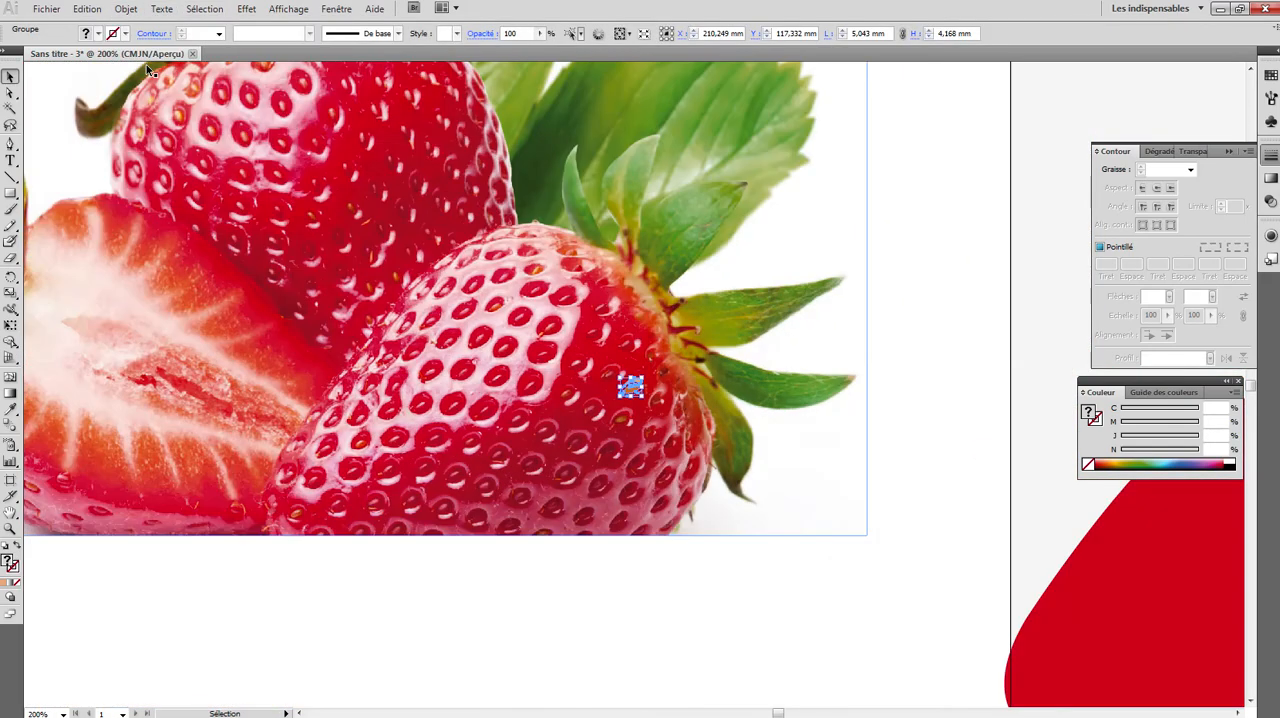
left_click_drag(935, 495, 415, 387)
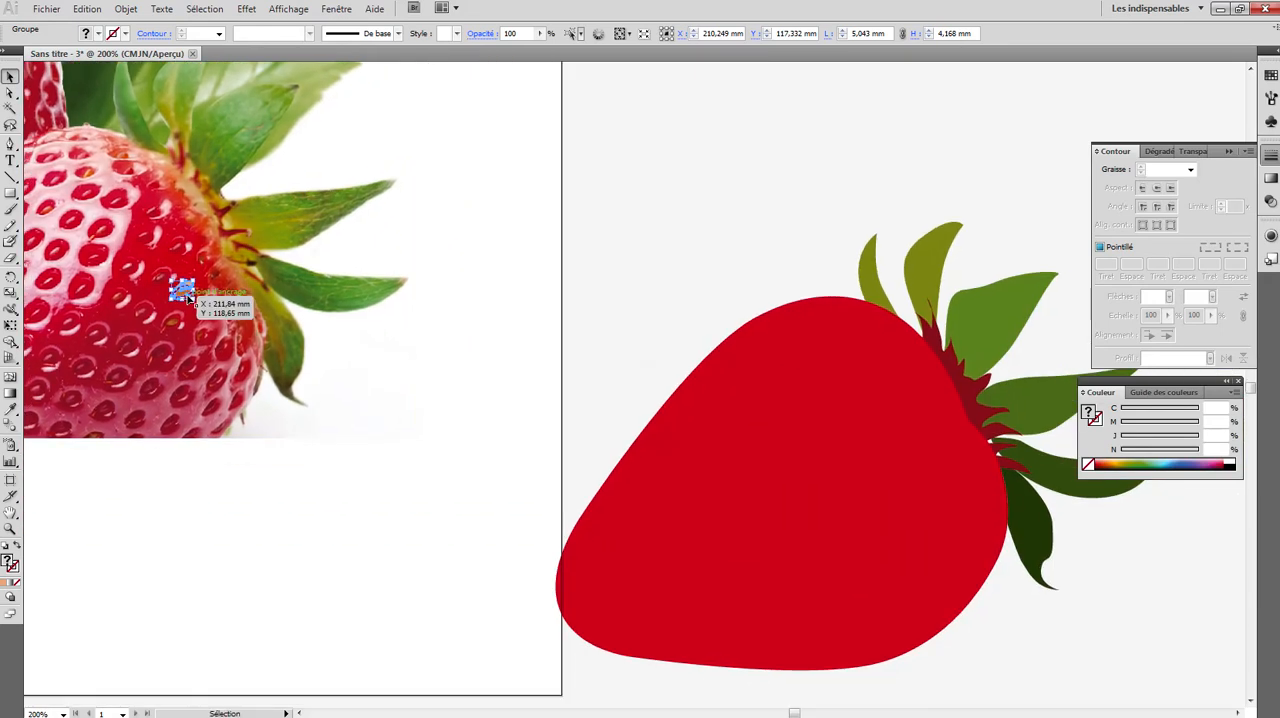
left_click_drag(188, 297, 930, 456)
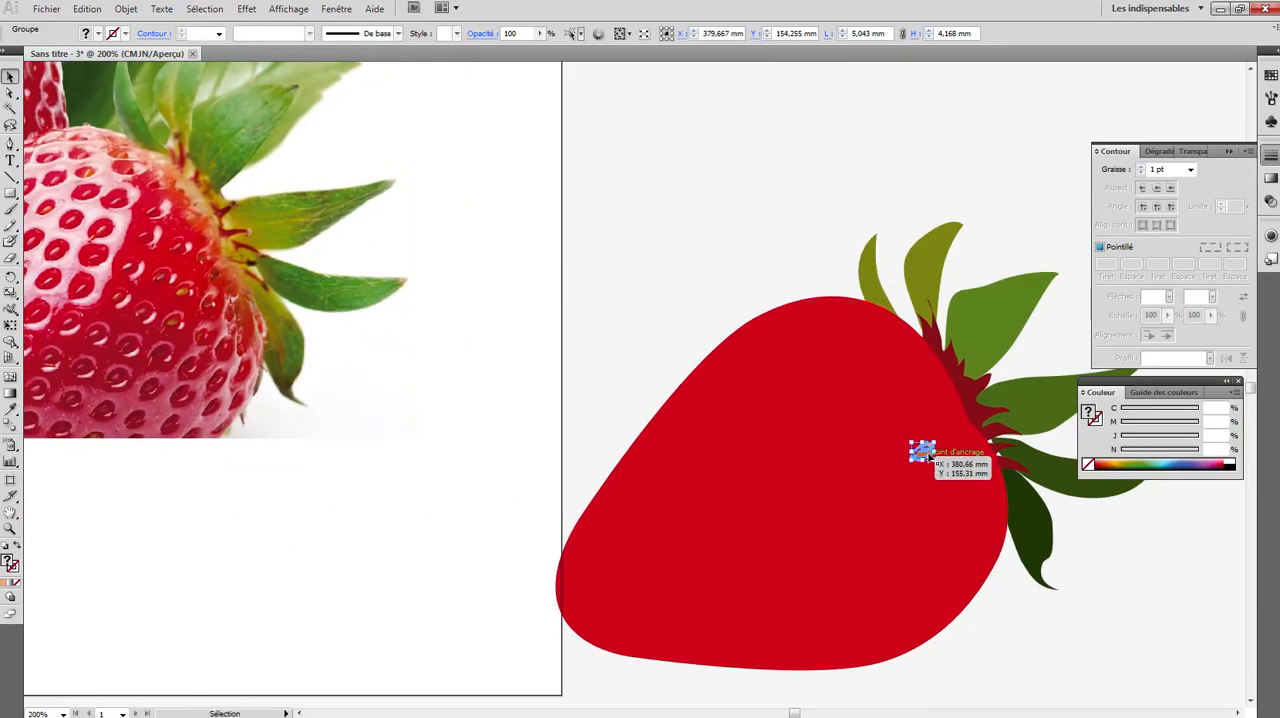
left_click(684, 168)
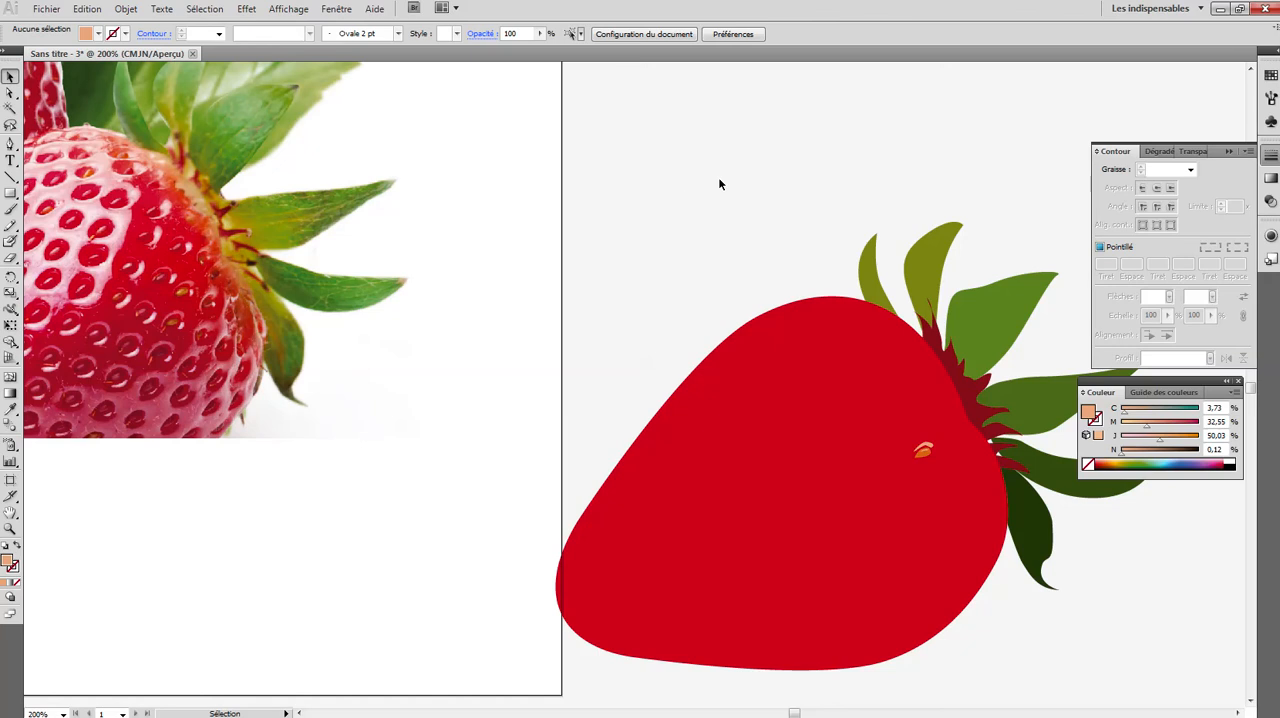
- Select only the cavity shape inside the seed group and fill it with a darker red, about C 22, M 99, Y 78, K 15
left_click(10, 528)
left_click(925, 461)
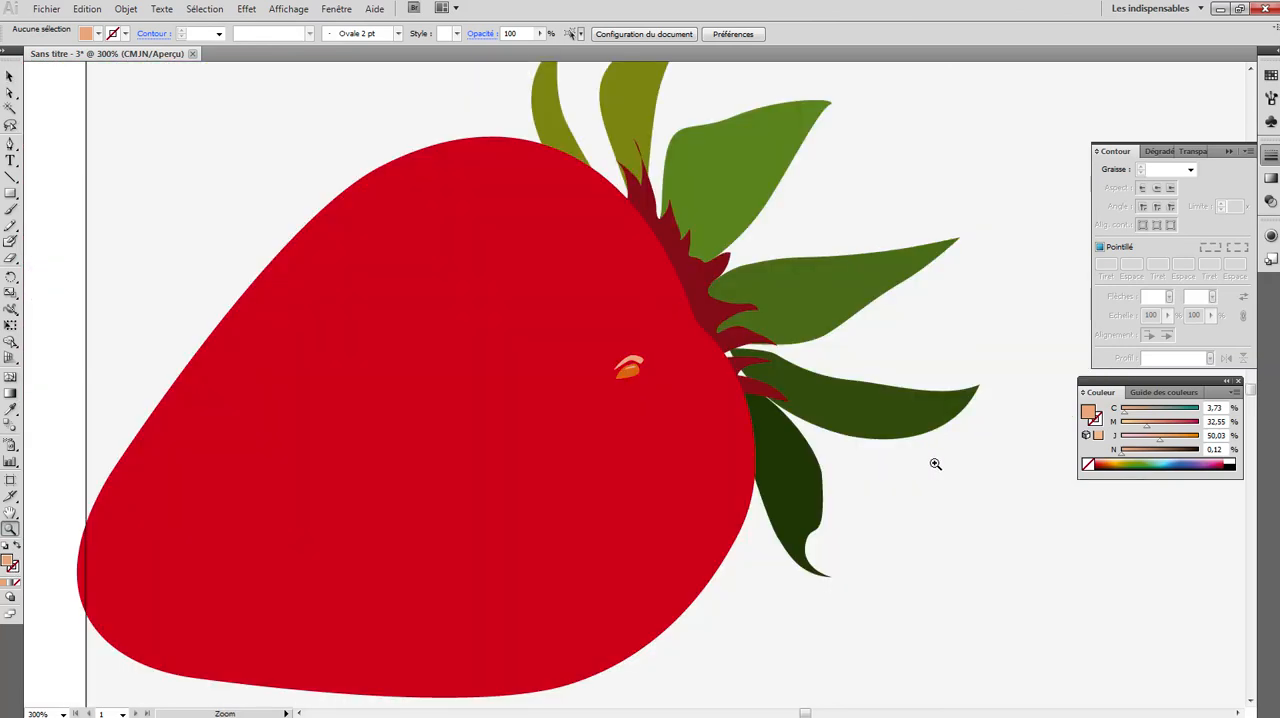
left_click(622, 384)
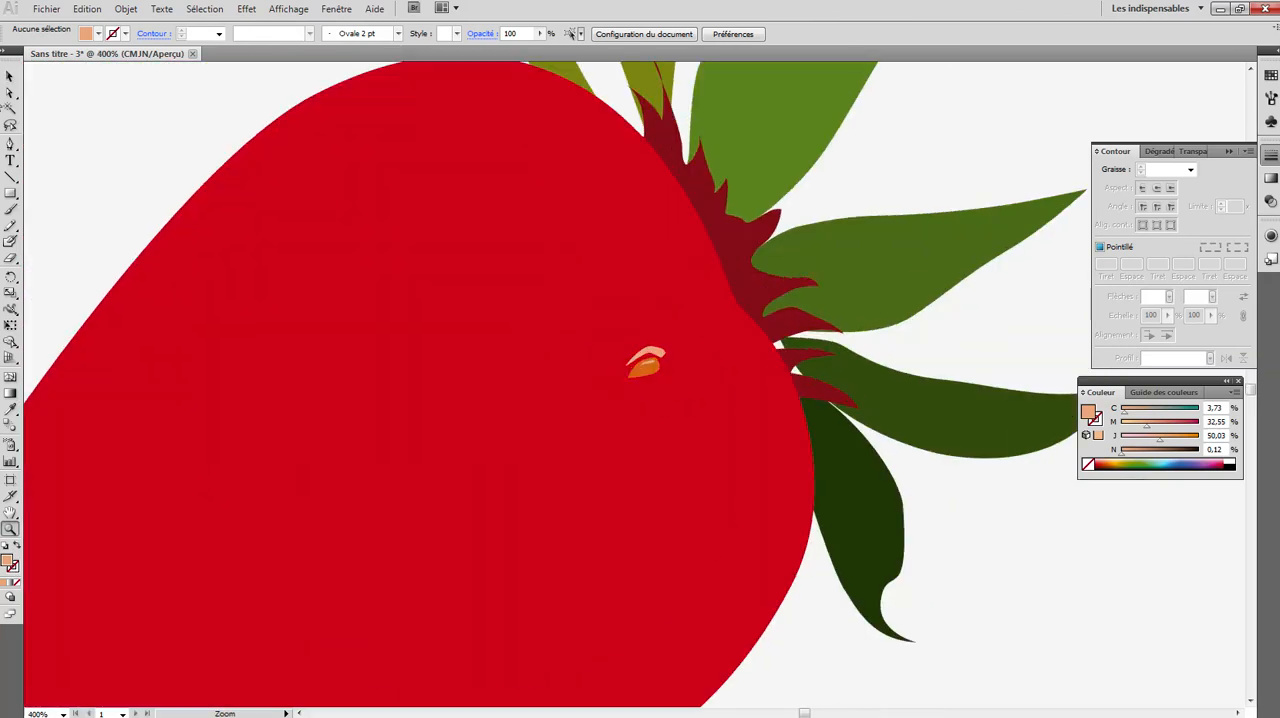
key("a")
left_click(665, 375)
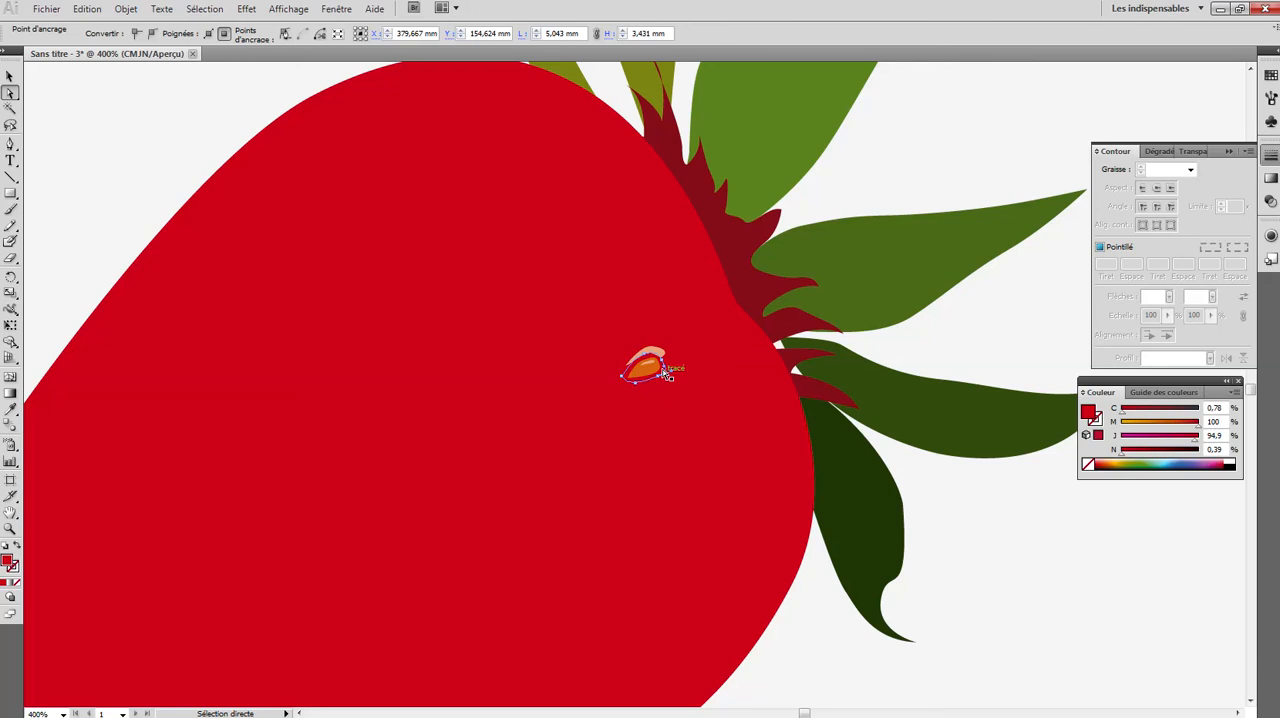
left_click(10, 528)
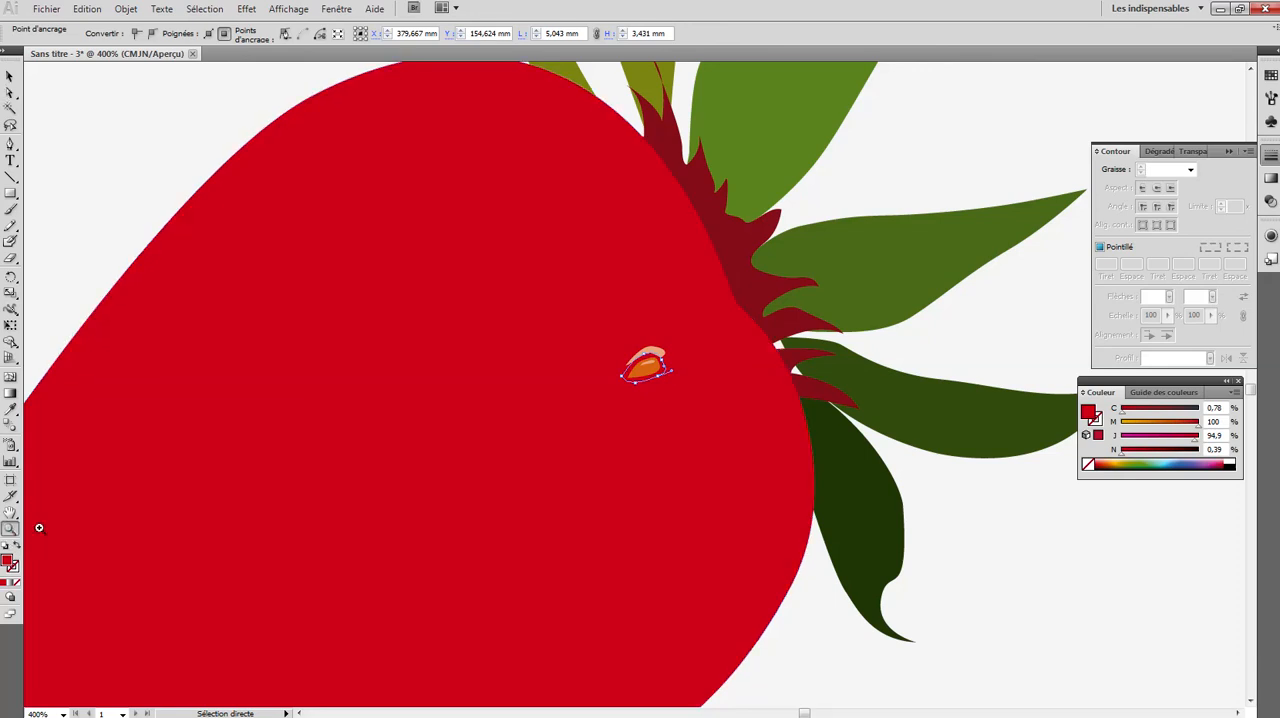
left_click(658, 375)
left_click(630, 390)
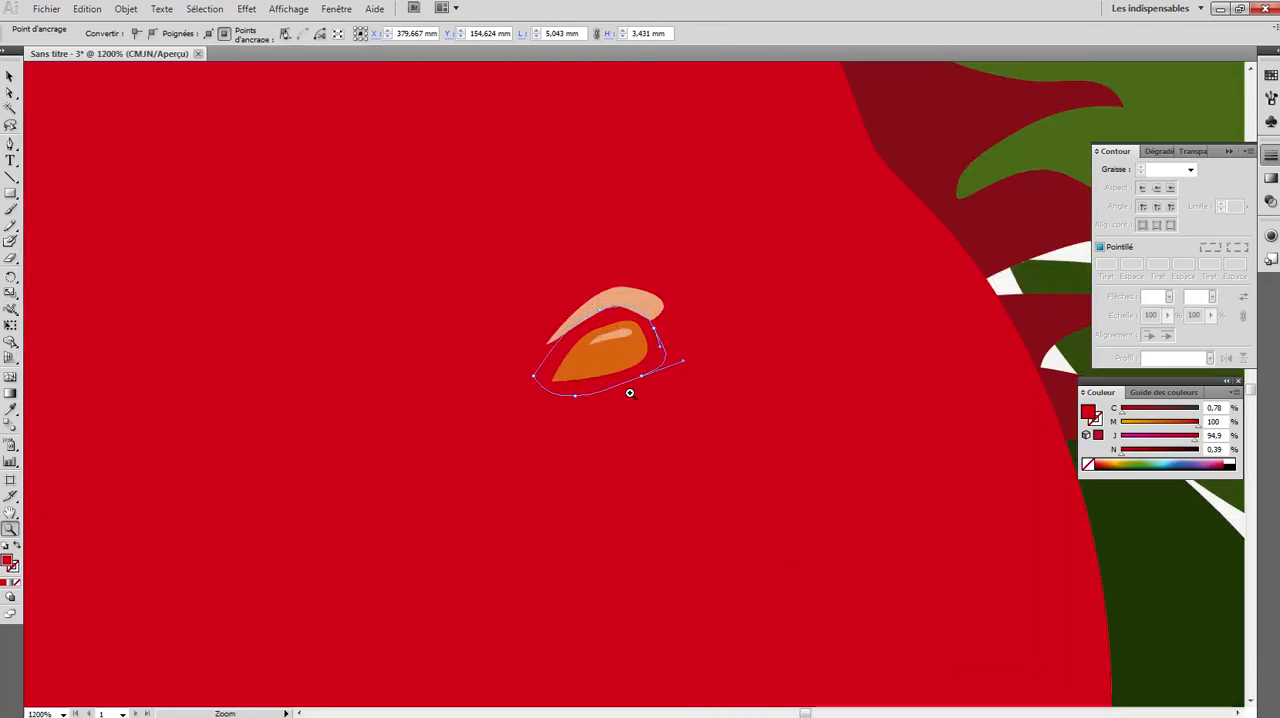
left_click(630, 390)
double_click(9, 563)
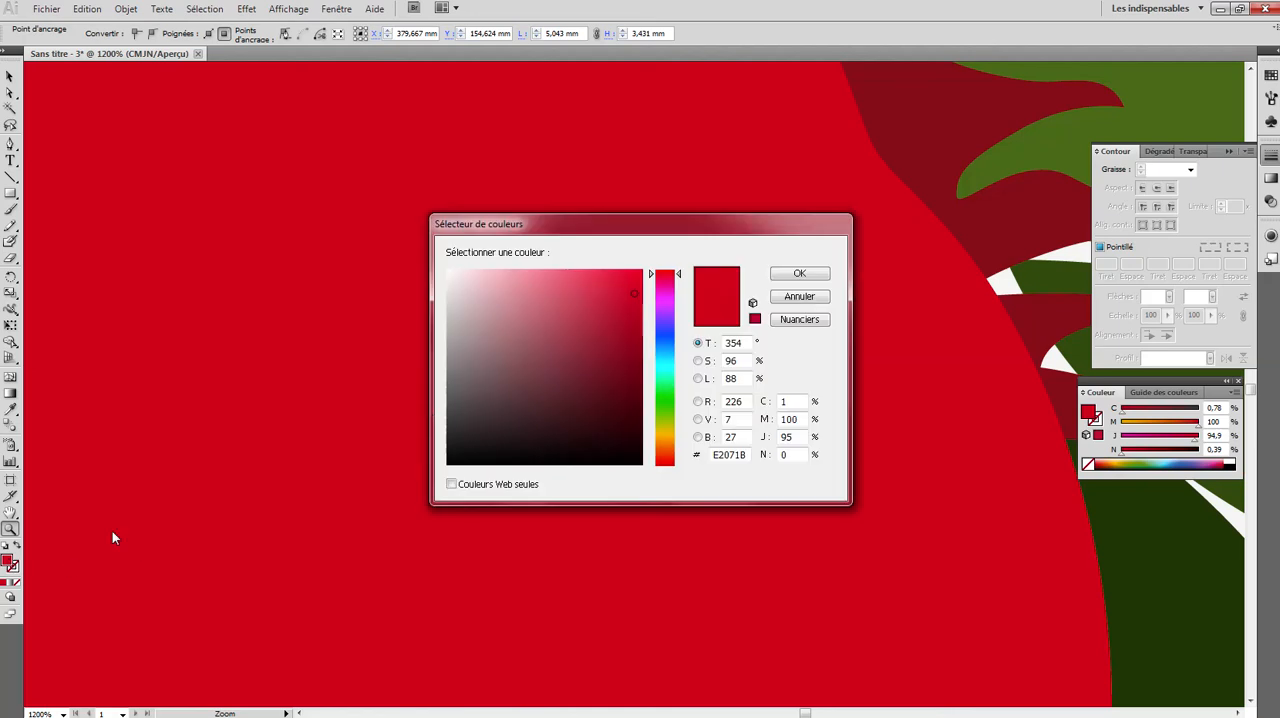
left_click(610, 331)
left_click(816, 277)
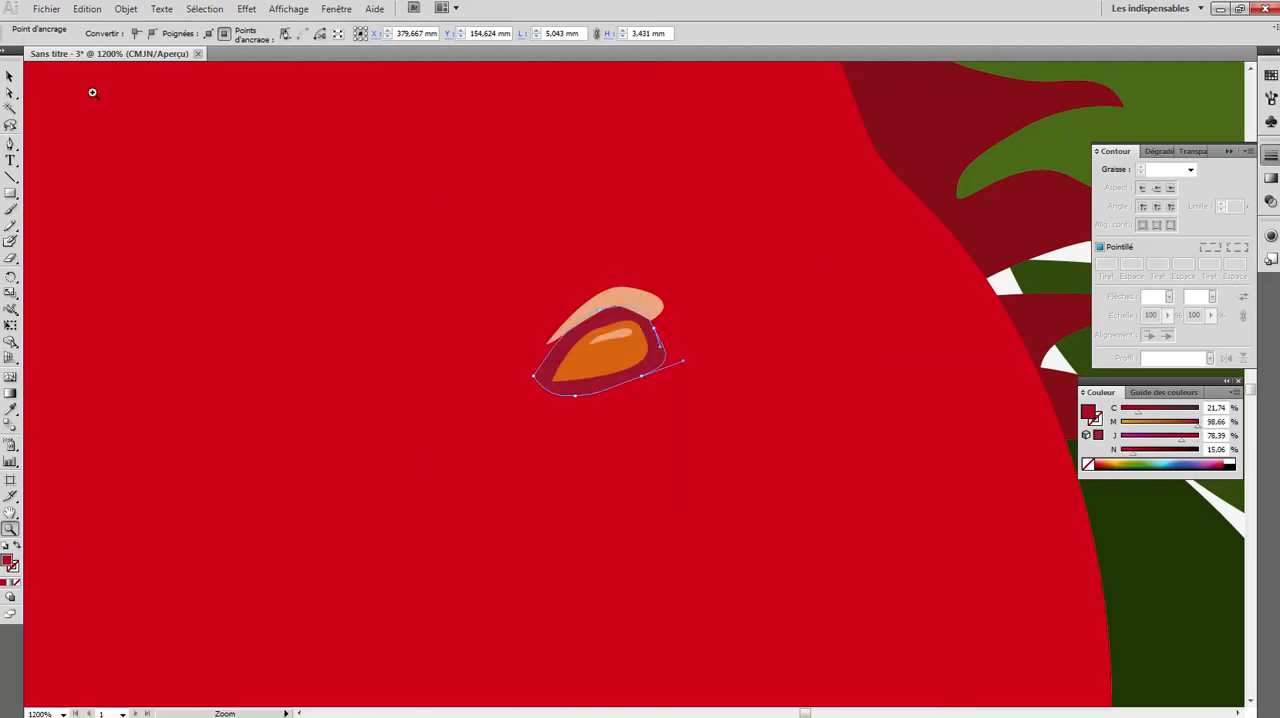
- Duplicate the grouped seed into a staggered cluster of eight seeds on the strawberry body near the crown
key("ctrl+minus")
key("ctrl+minus")
key("ctrl+minus")
key("ctrl+minus")
key("ctrl+minus")
key("ctrl+minus")
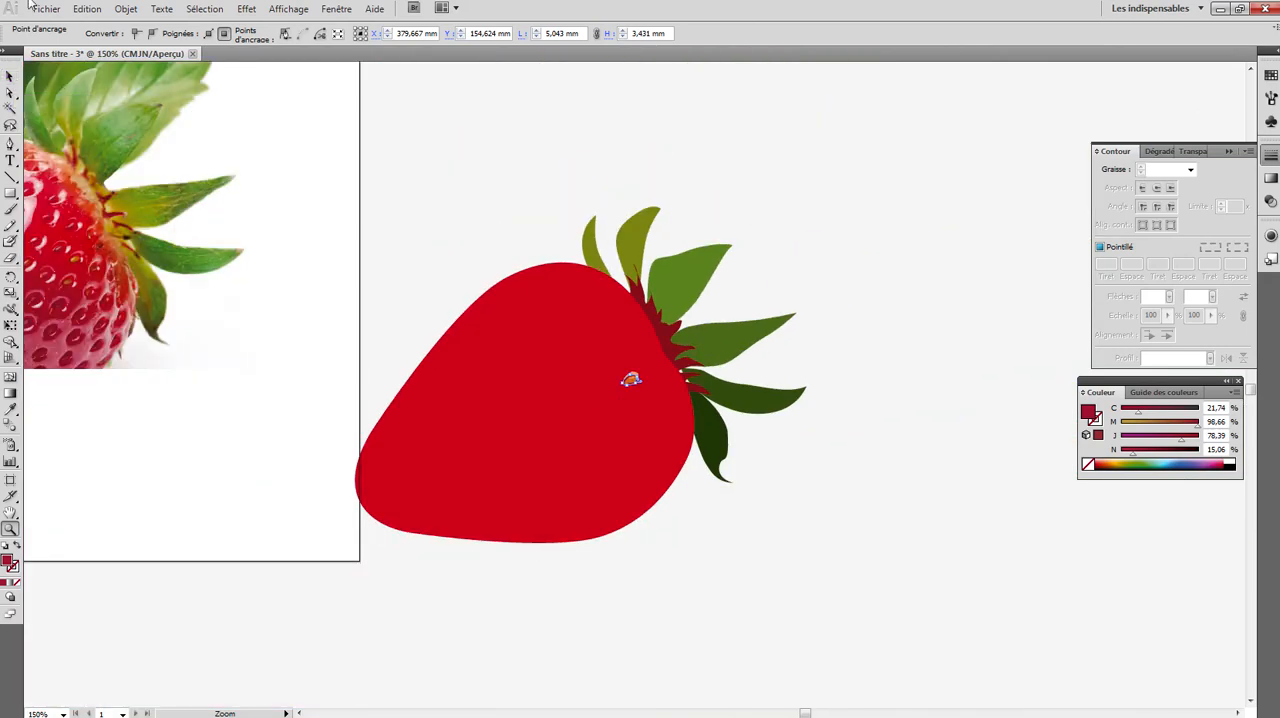
left_click(54, 311)
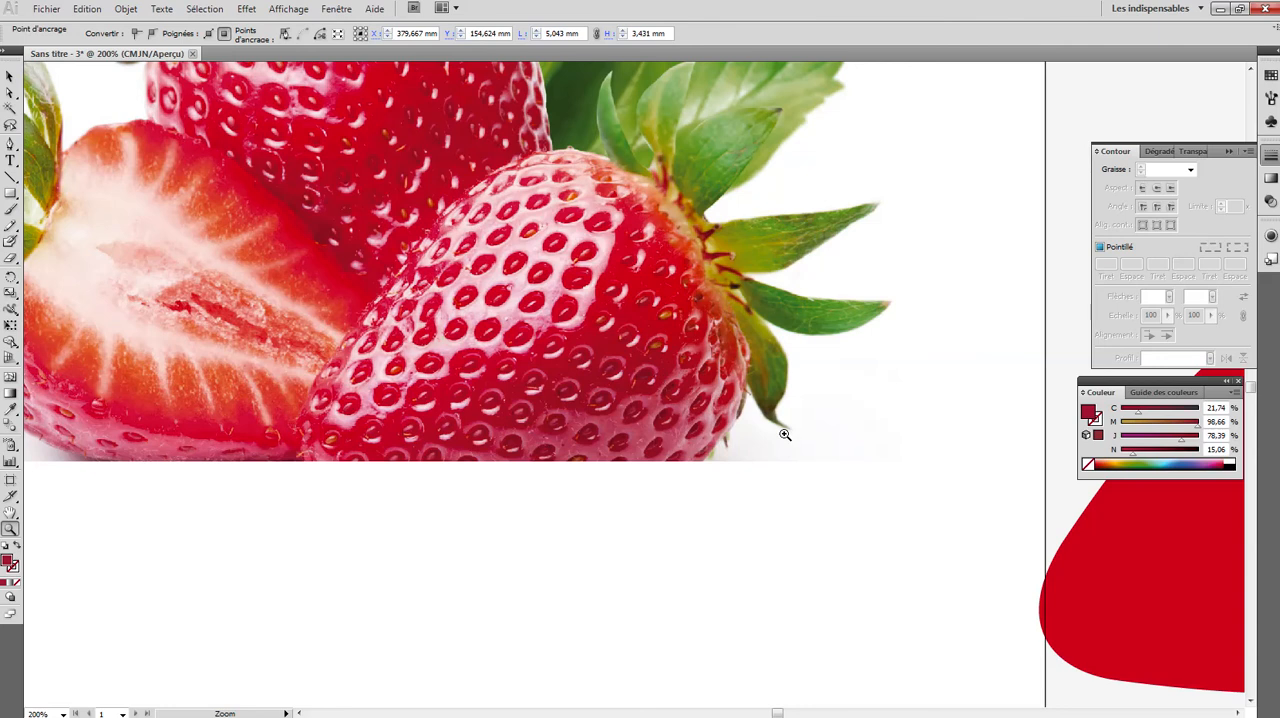
mouse_move(1000, 459)
left_mouse_down()
mouse_move(619, 471)
mouse_move(530, 449)
left_mouse_up()
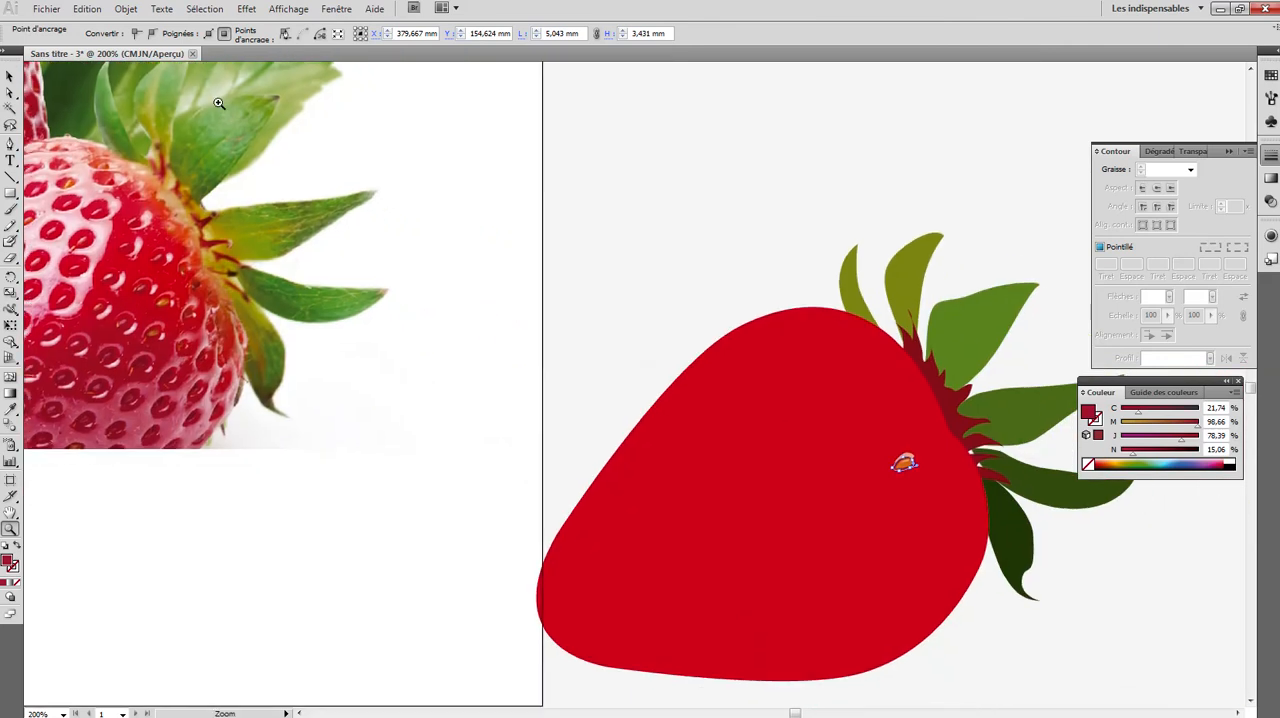
left_click(11, 76)
left_click(320, 131)
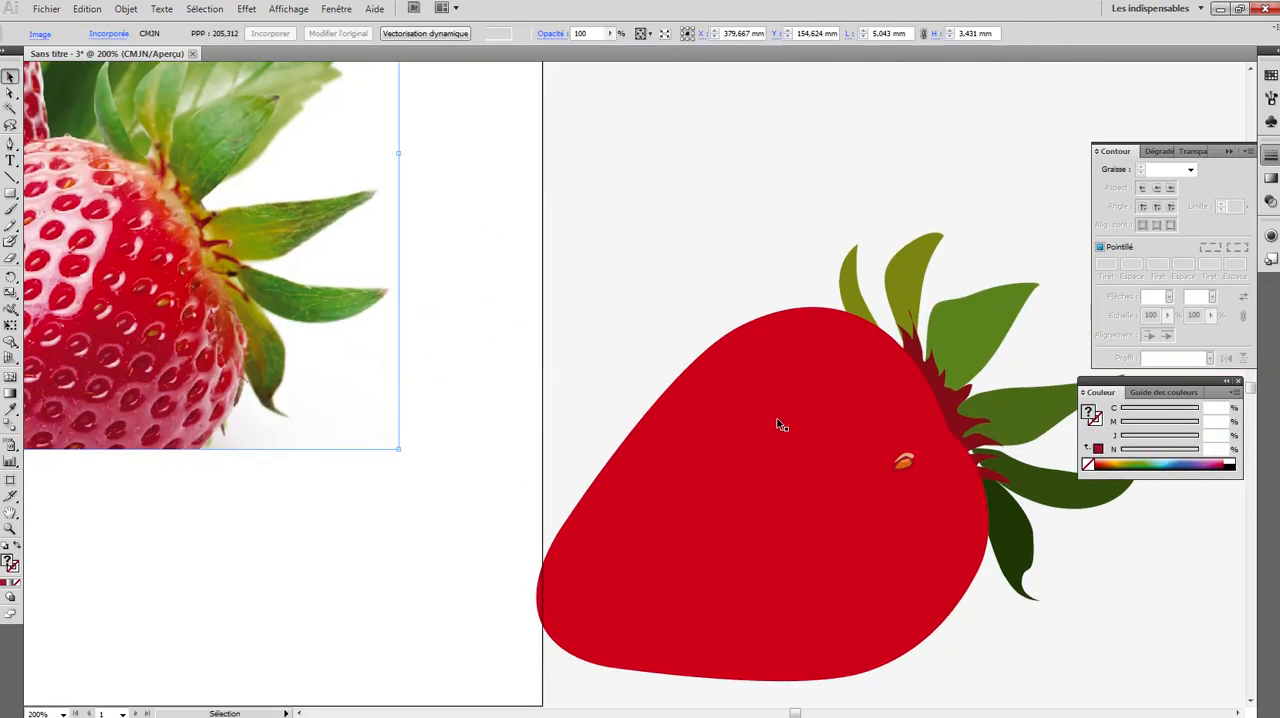
left_click(906, 466)
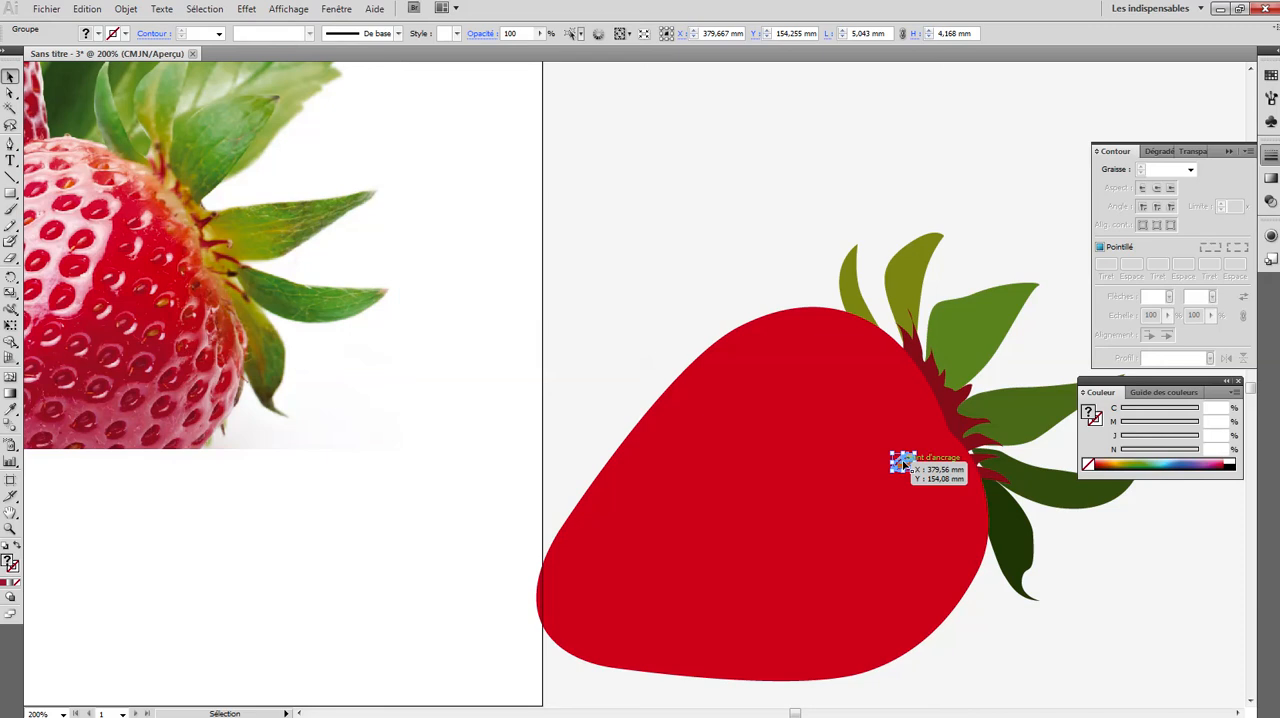
mouse_move(903, 463)
left_mouse_down()
mouse_move(877, 451)
mouse_move(903, 434)
mouse_move(872, 430)
mouse_move(837, 451)
mouse_move(832, 491)
mouse_move(893, 485)
left_mouse_up()
left_click(1117, 568)
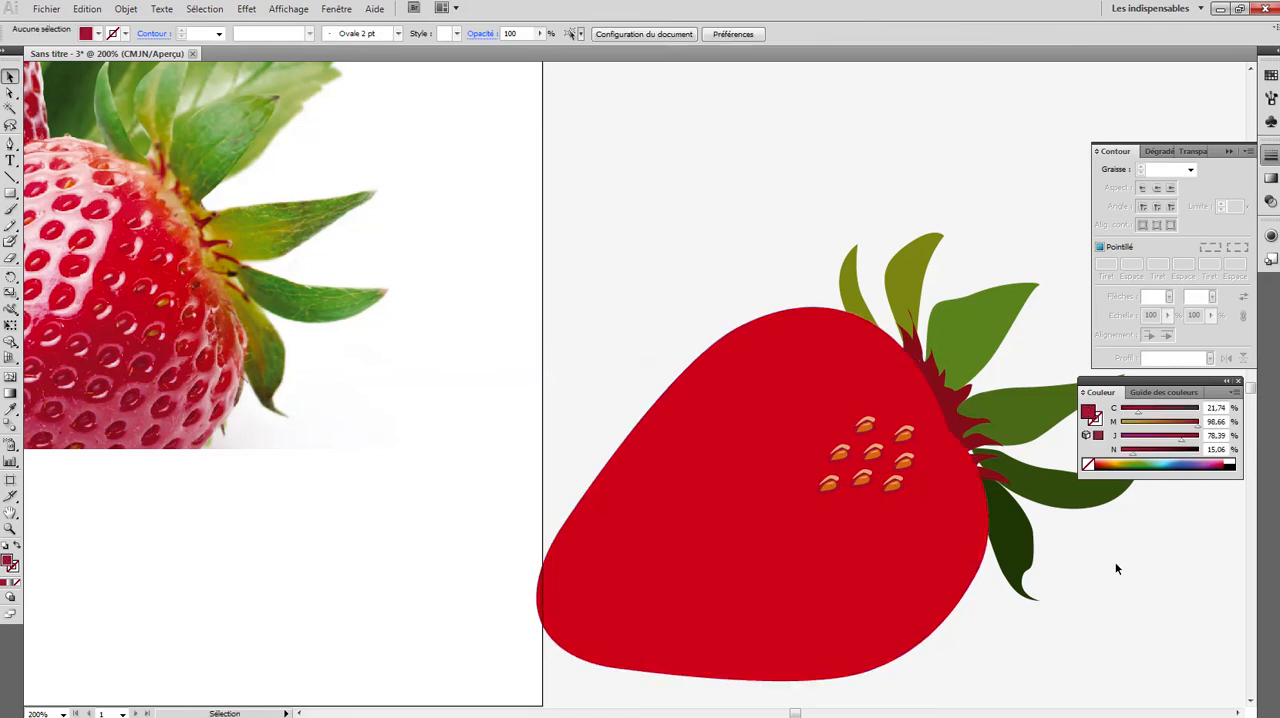
- Select all eight seeds of the cluster and group them into one object
left_click(893, 485)
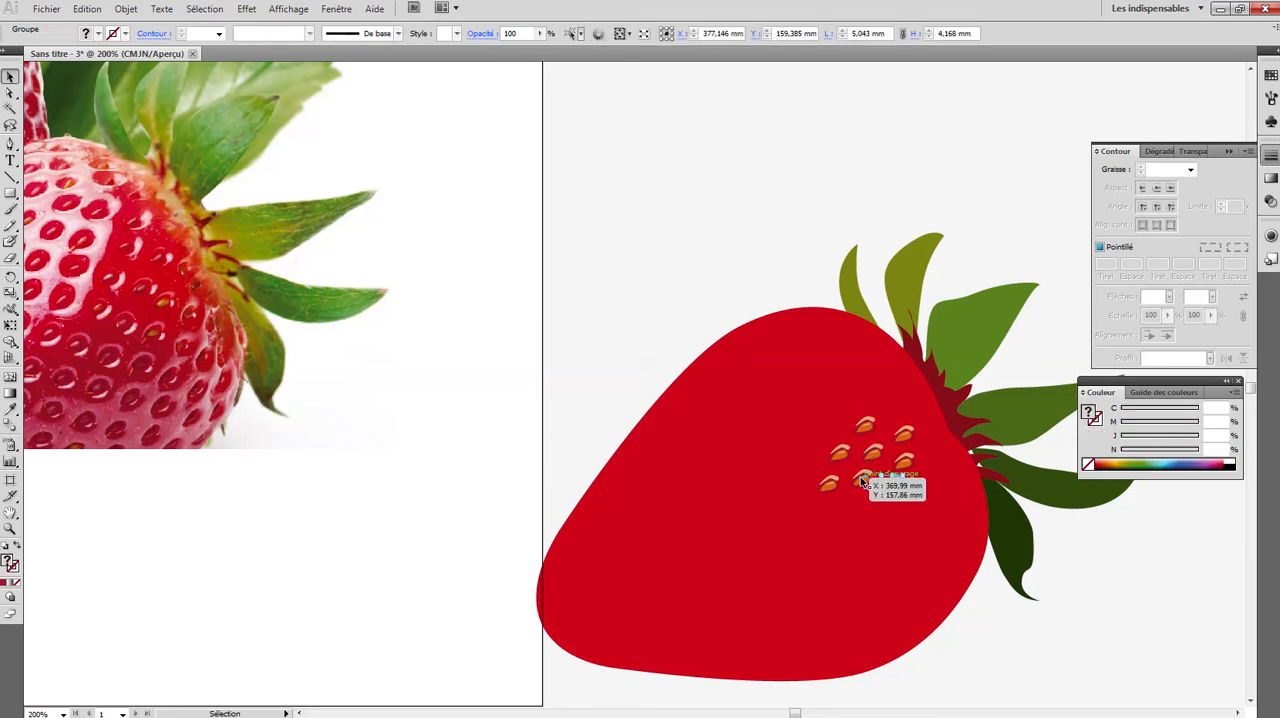
left_click(863, 480, "shift")
left_click(874, 455, "shift")
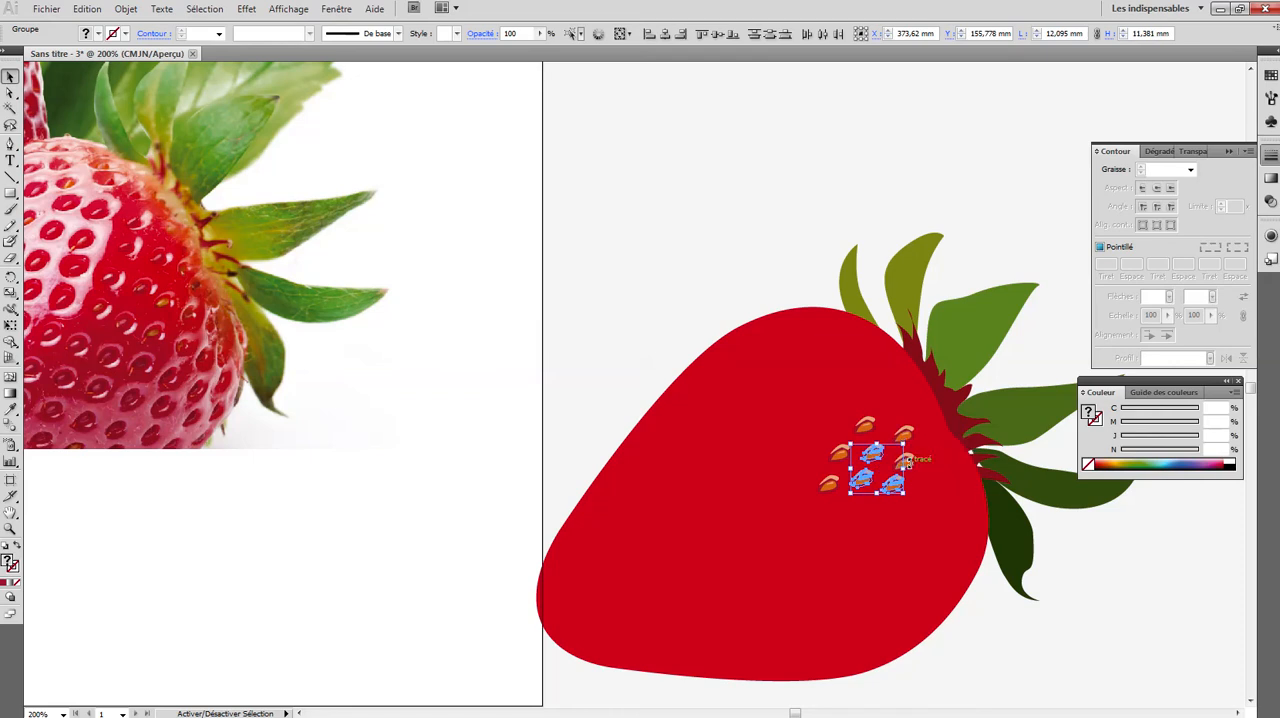
left_click(904, 461, "shift")
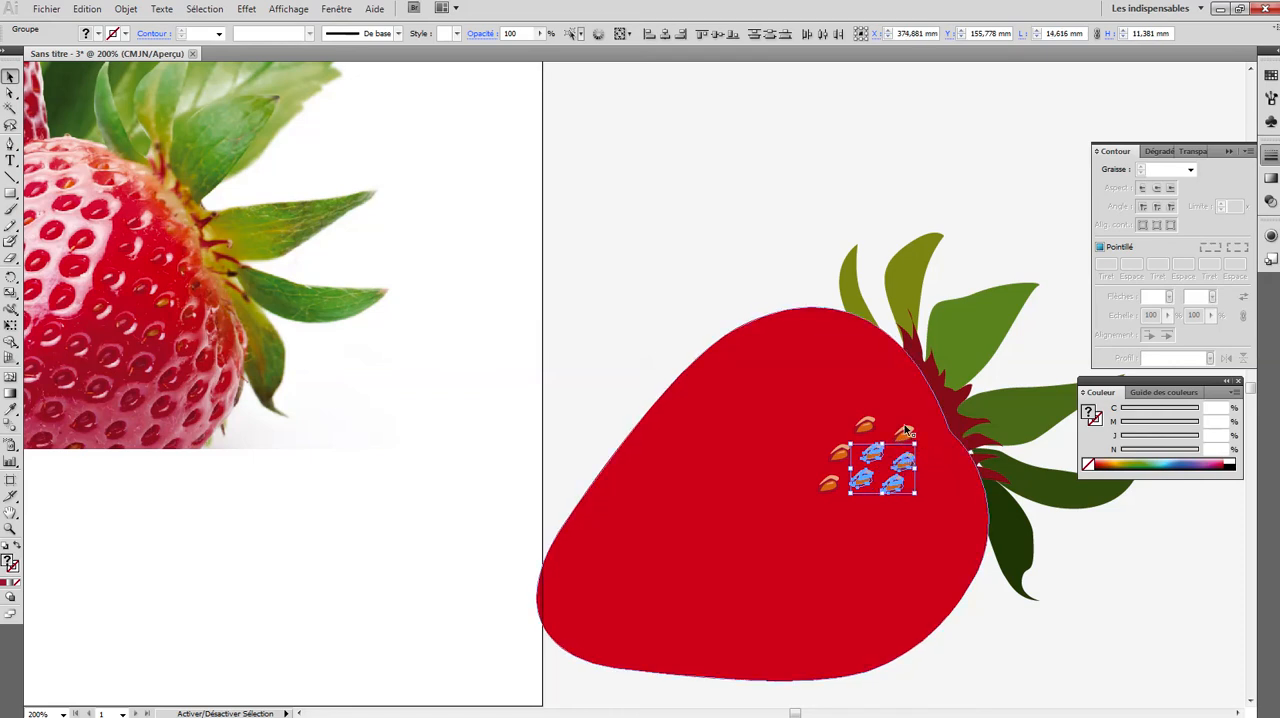
left_click(868, 421, "shift")
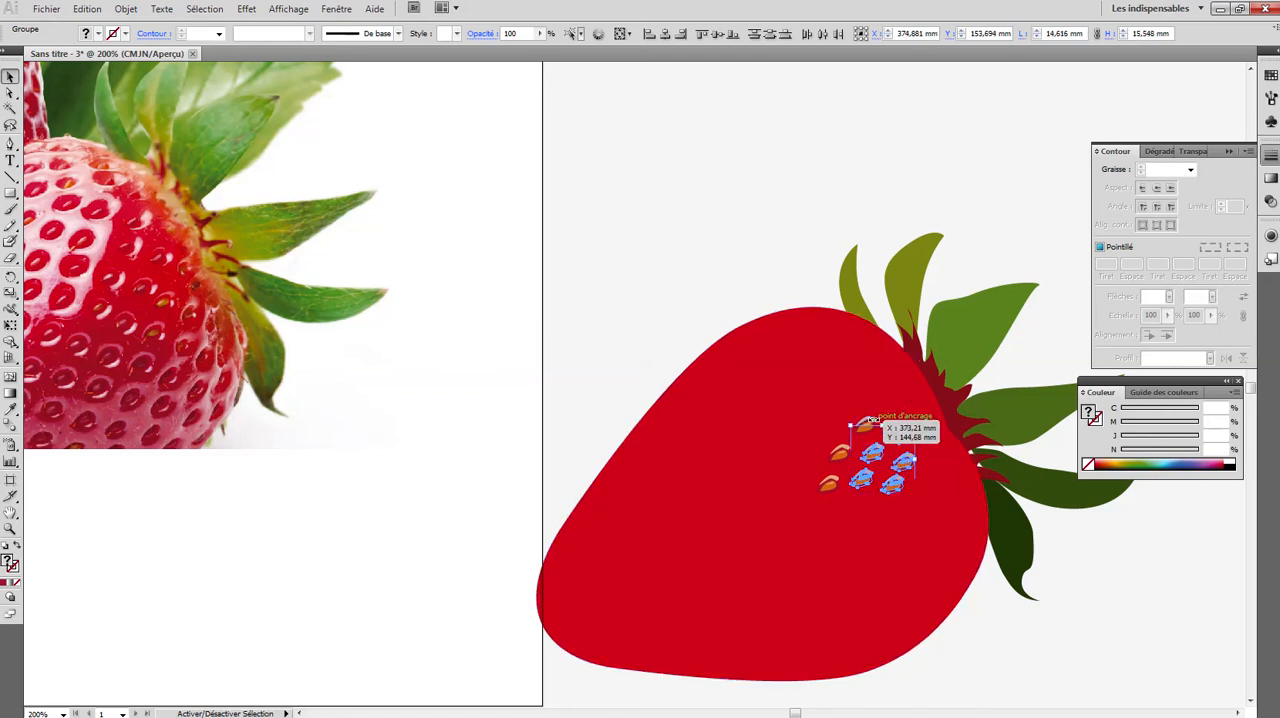
left_click(866, 424, "shift")
left_click(837, 453, "shift")
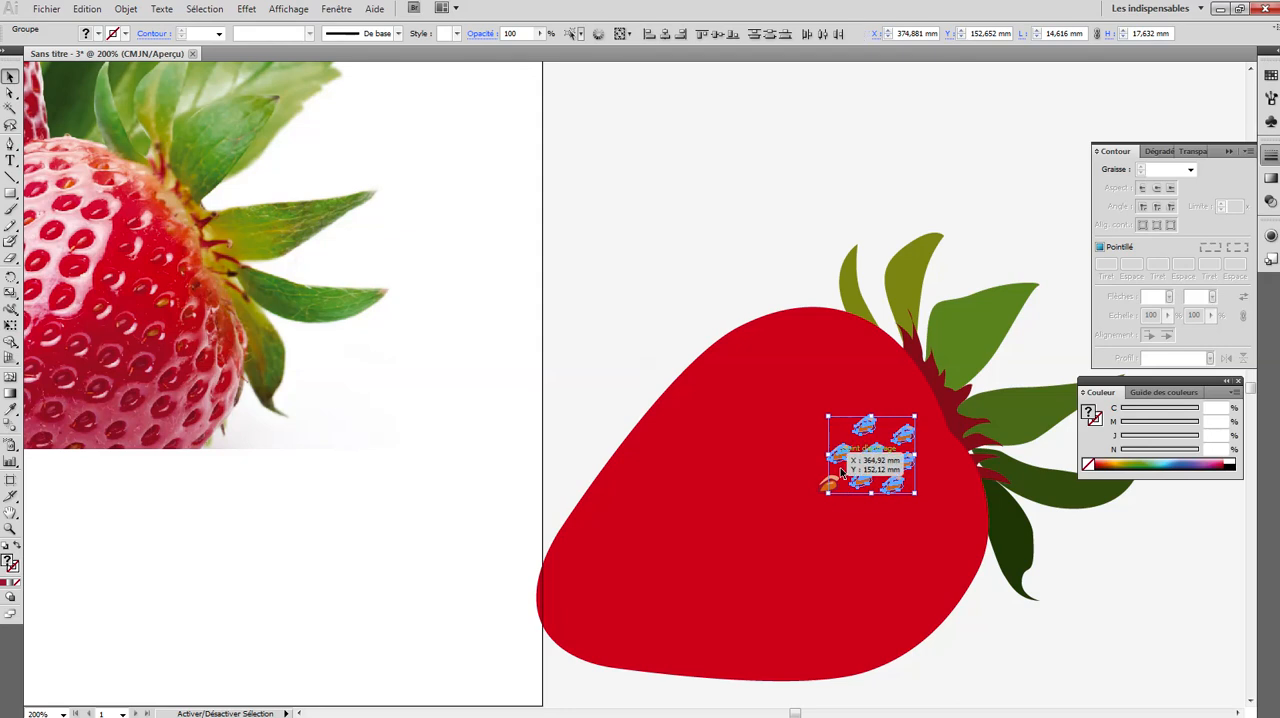
left_click(825, 485, "shift")
left_click(823, 486, "shift")
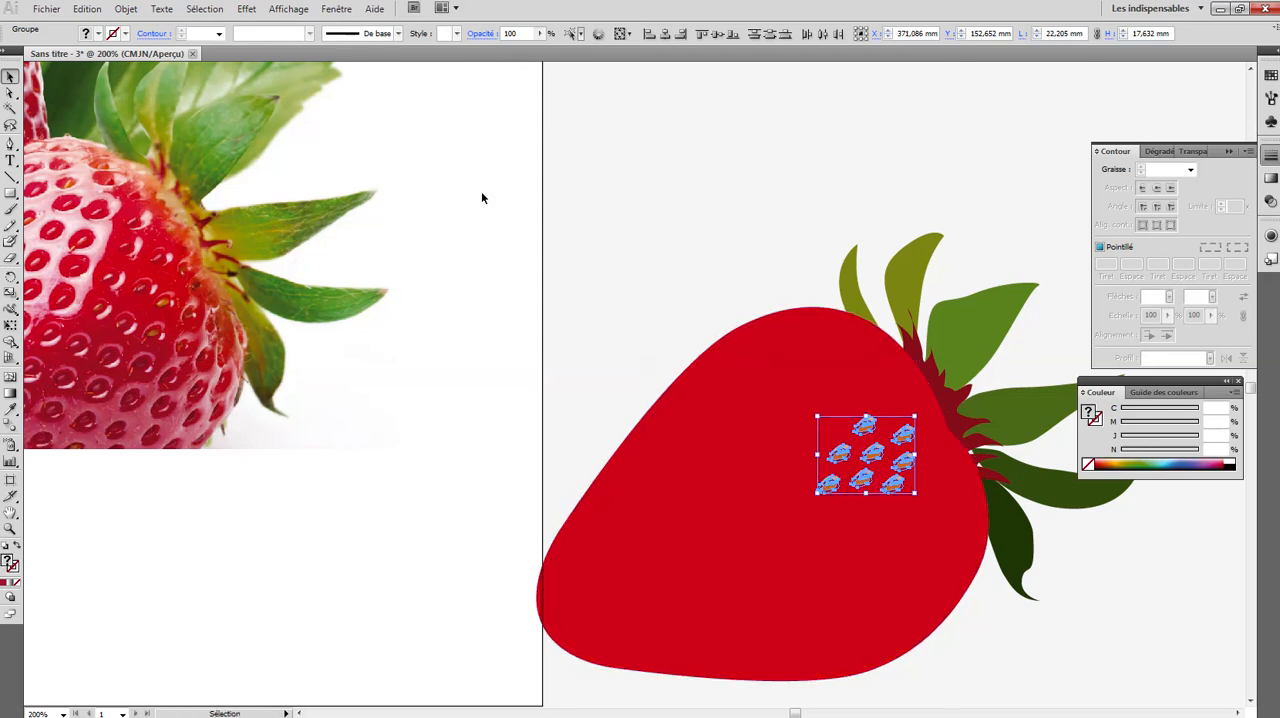
left_click(126, 10)
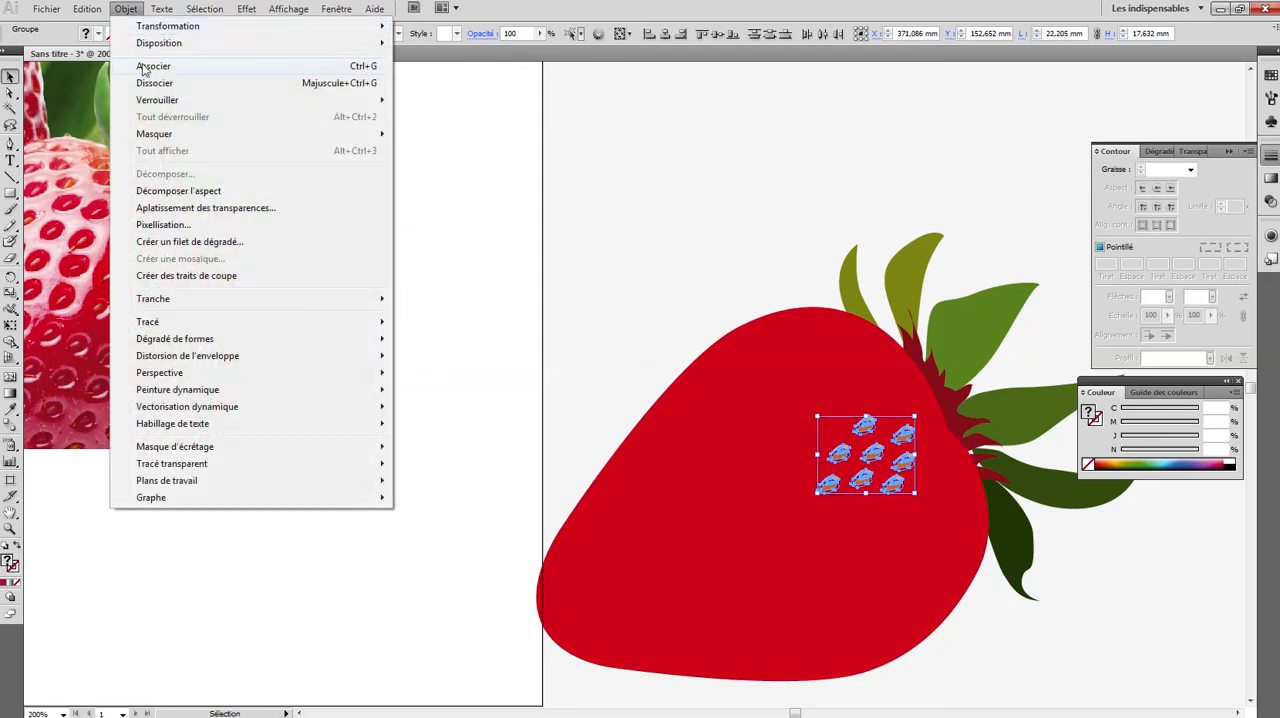
left_click(143, 66)
- Duplicate the eight-seed cluster repeatedly across the strawberry body to cover most of its surface, and deselect the copies
left_click_drag(840, 459, 650, 474)
left_click_drag(651, 476, 842, 646)
left_click(992, 652)
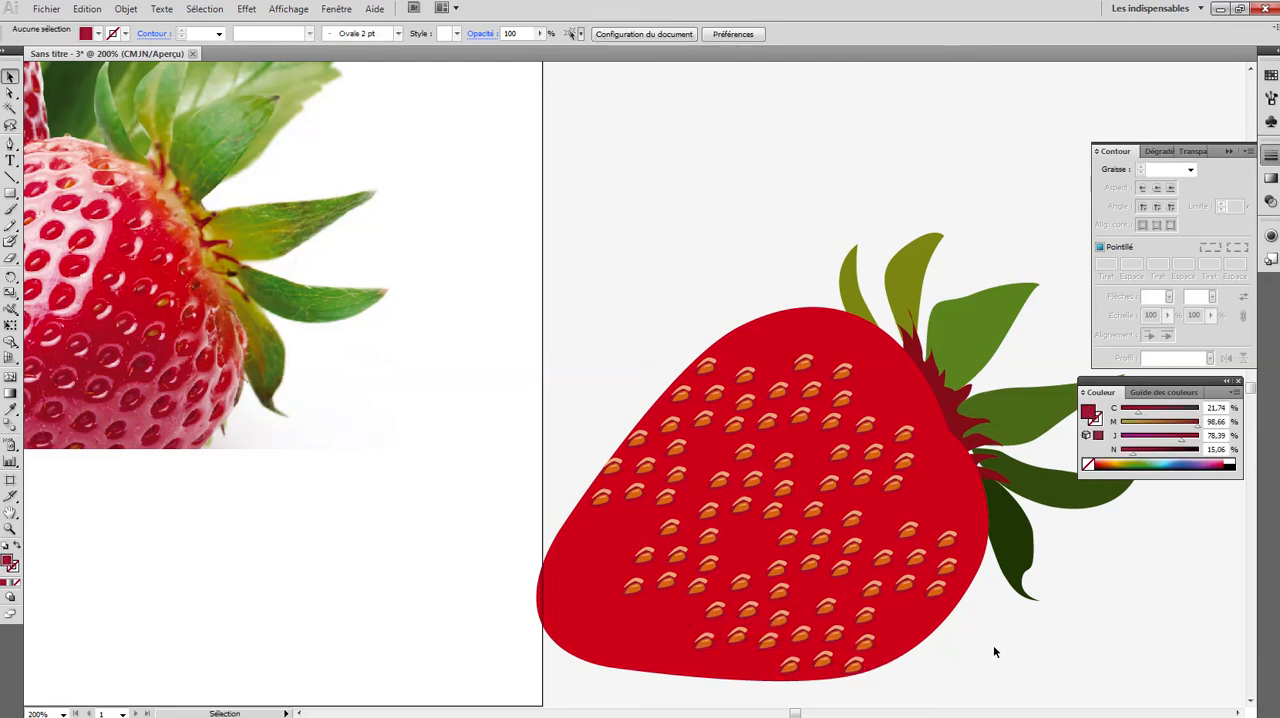
key("ctrl+1")
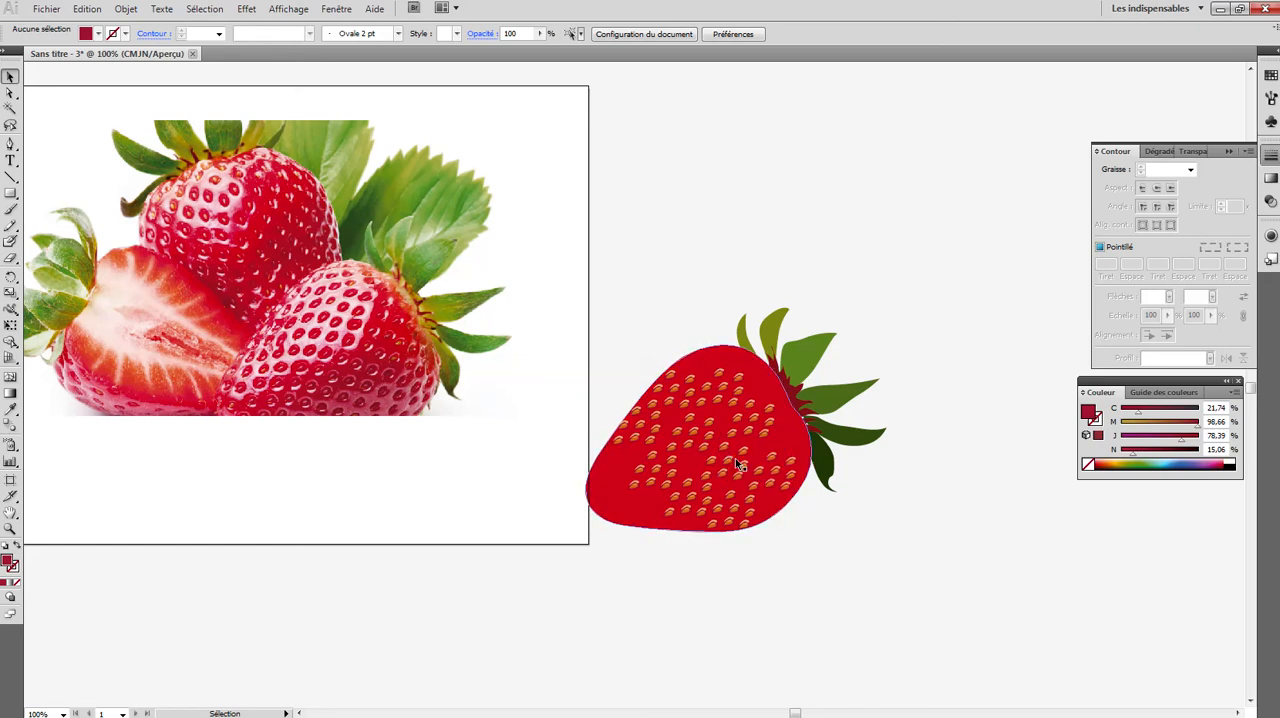
- Undo the cluster copies, the cluster grouping and the individual duplicates until only the original seed remains on the strawberry body
key("a")
key("ctrl+z")
key("ctrl+z")
key("ctrl+z")
key("ctrl+z")
key("ctrl+z")
key("ctrl+z")
key("ctrl+z")
key("ctrl+z")
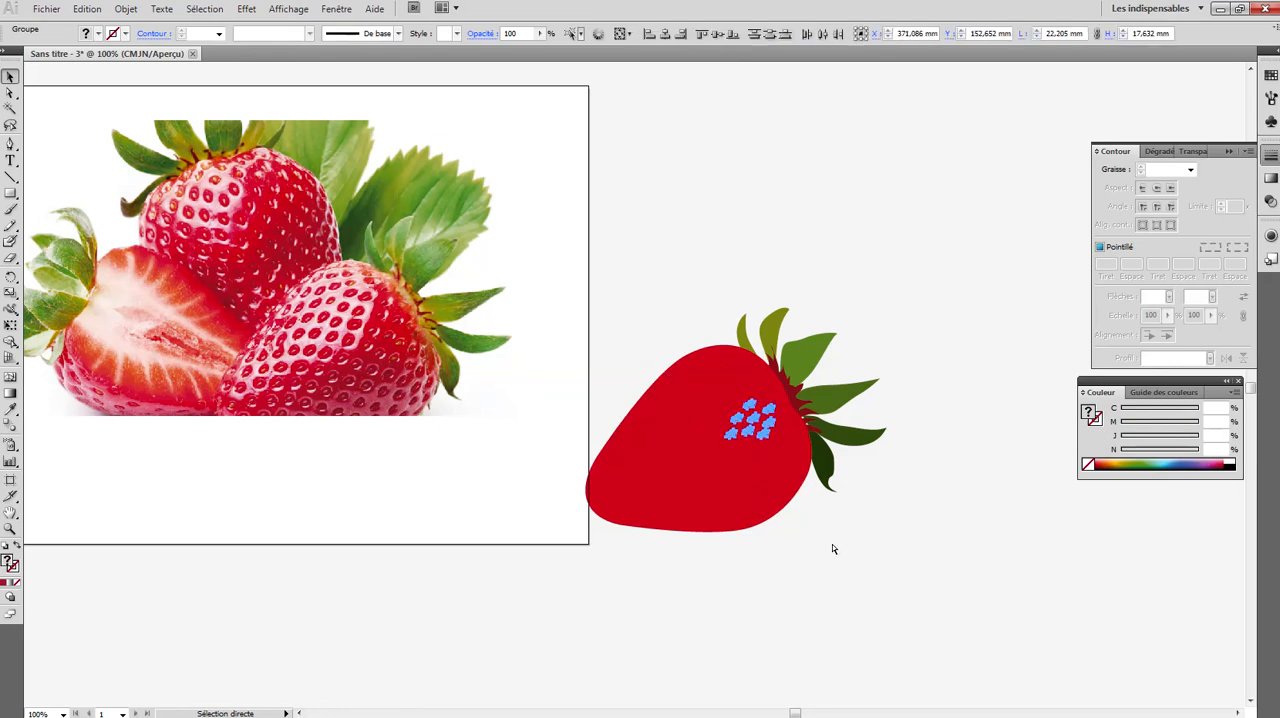
key("ctrl+z")
key("ctrl+z")
key("ctrl+z")
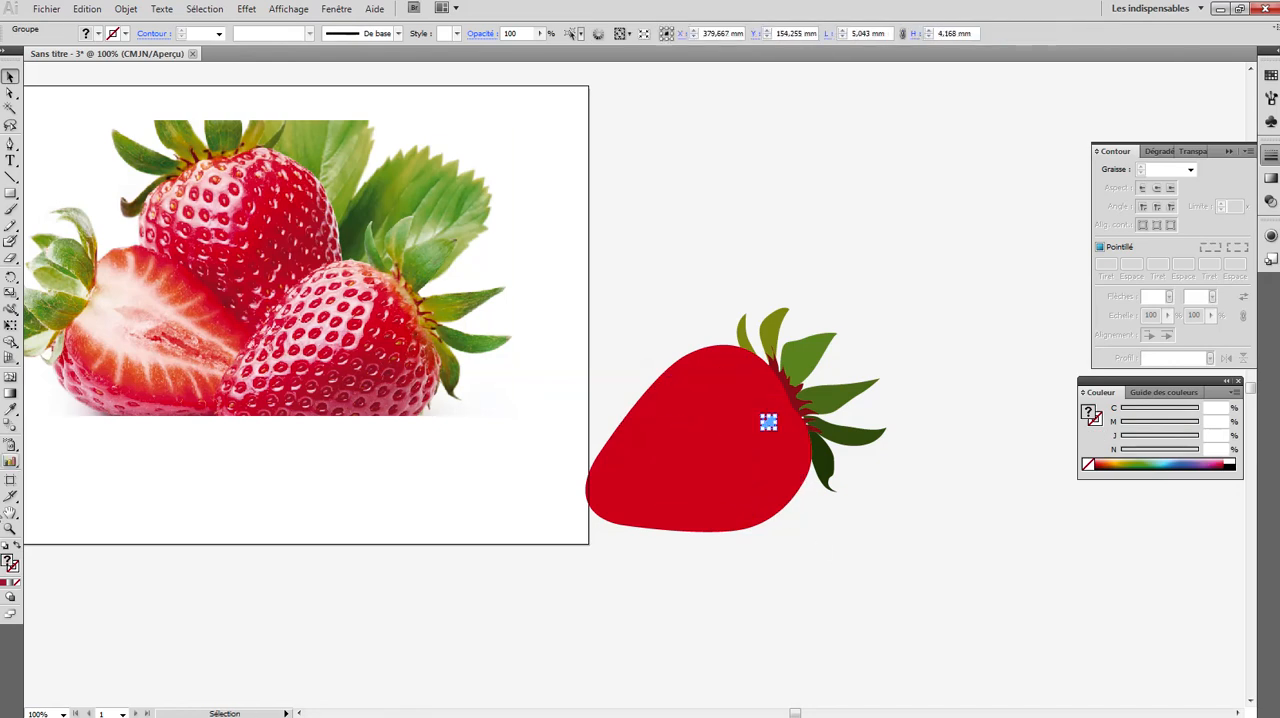
- Select only the orange kernel with its highlight inside the seed group and scale it down slightly within the dark red cavity
left_click(9, 530)
left_click(772, 428)
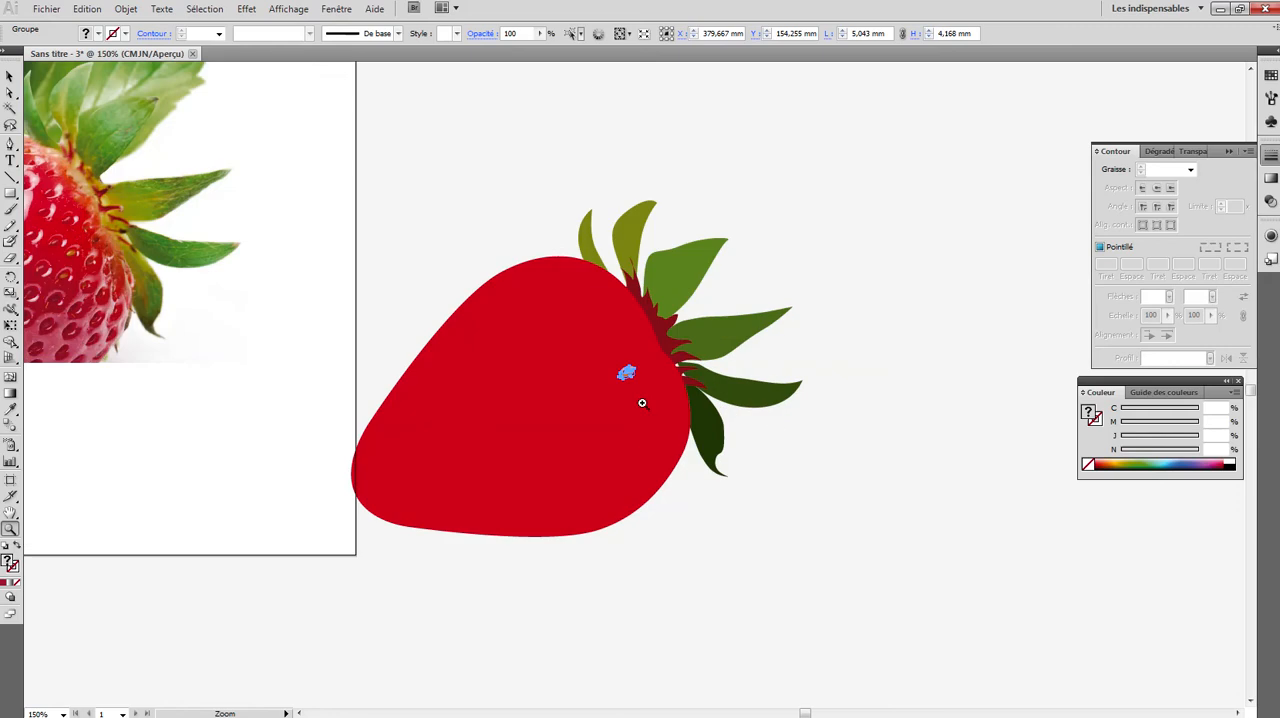
left_click(635, 391)
left_click(628, 372)
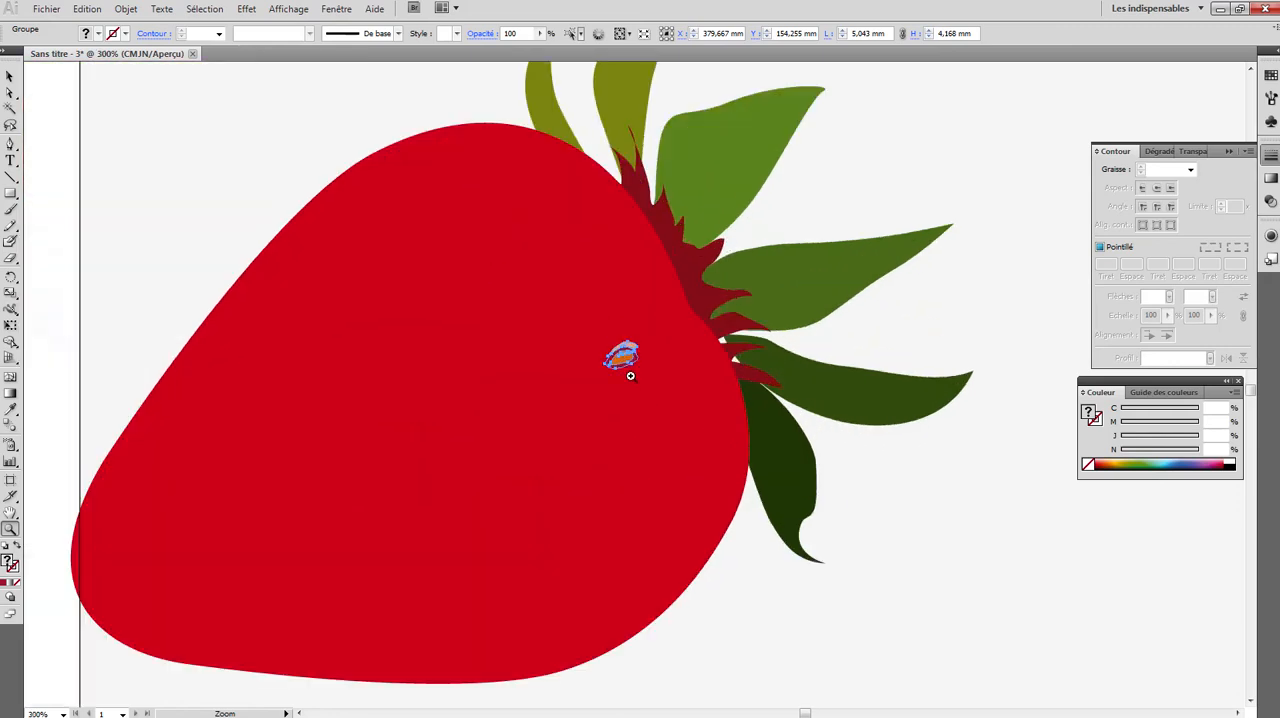
left_click(622, 368)
left_click(625, 373)
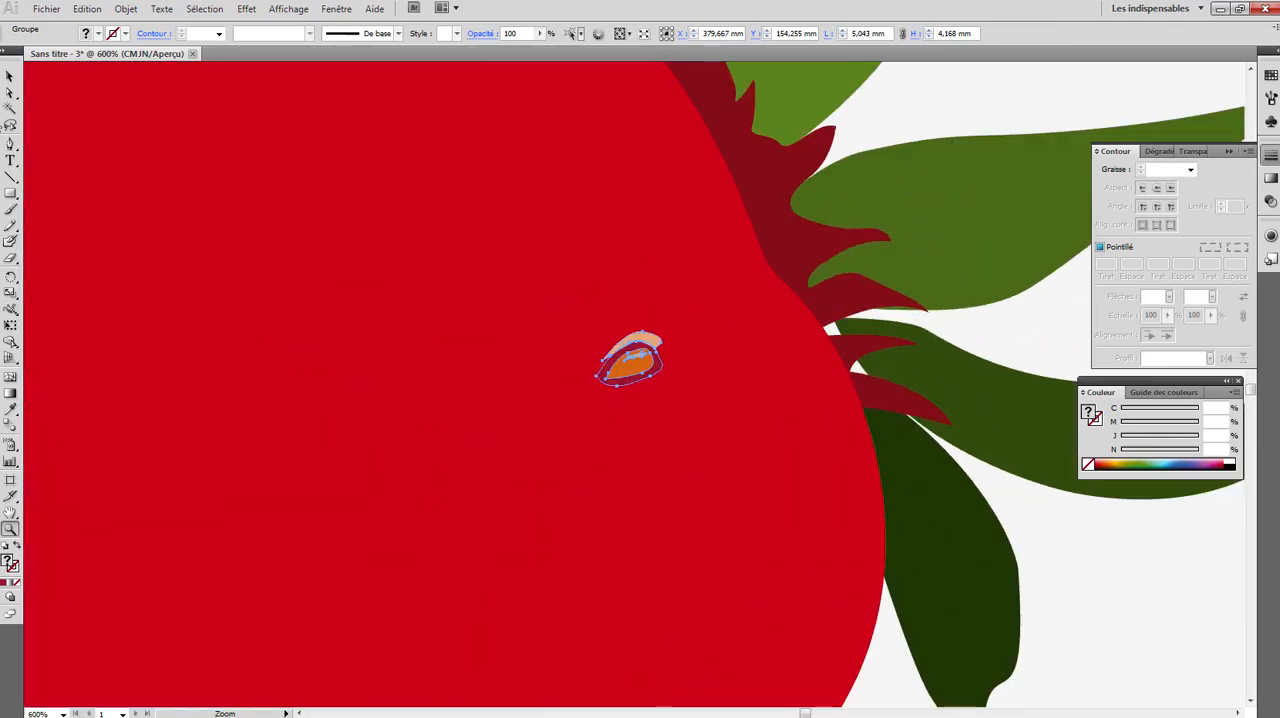
left_click(10, 93)
left_click(500, 274)
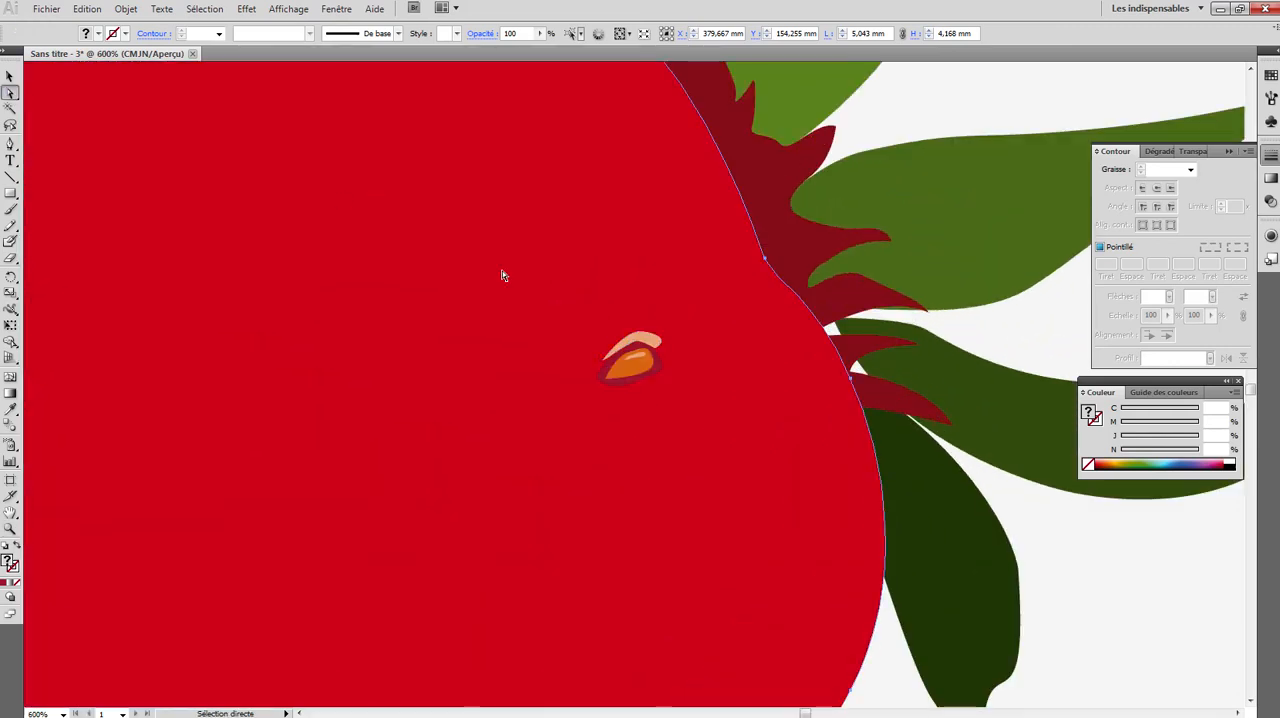
left_click(623, 371)
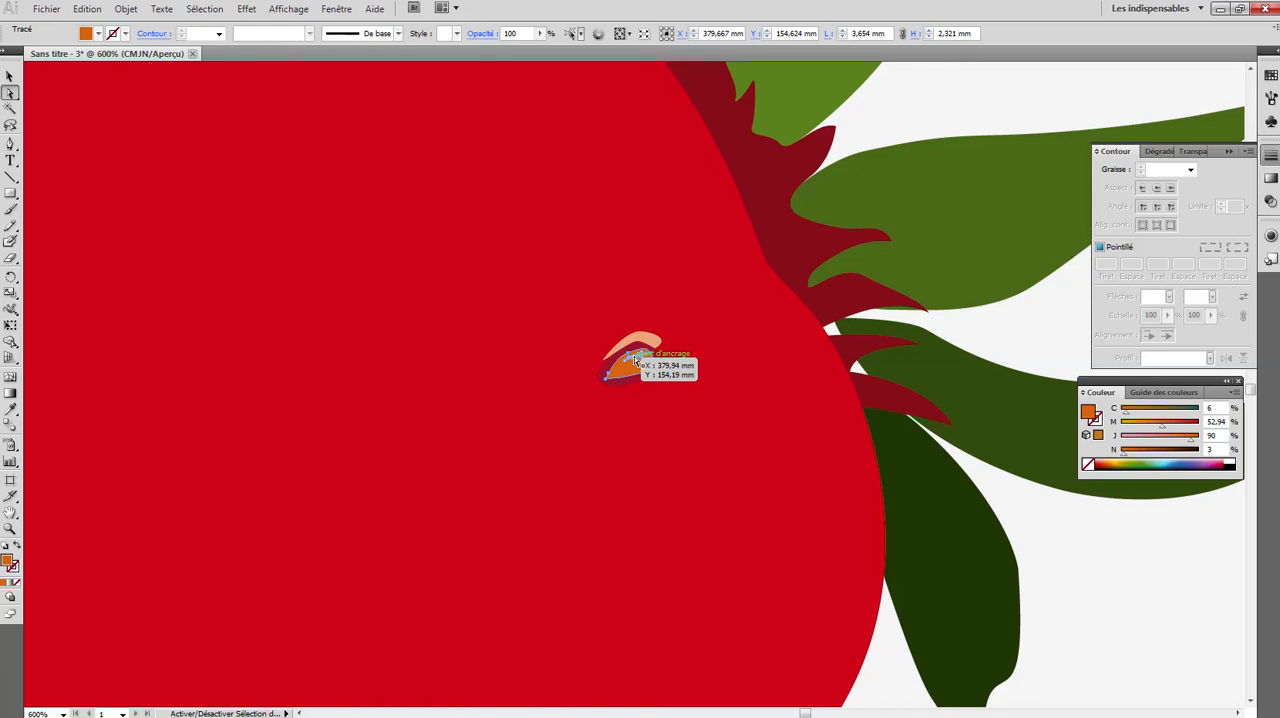
left_click(633, 358, "shift")
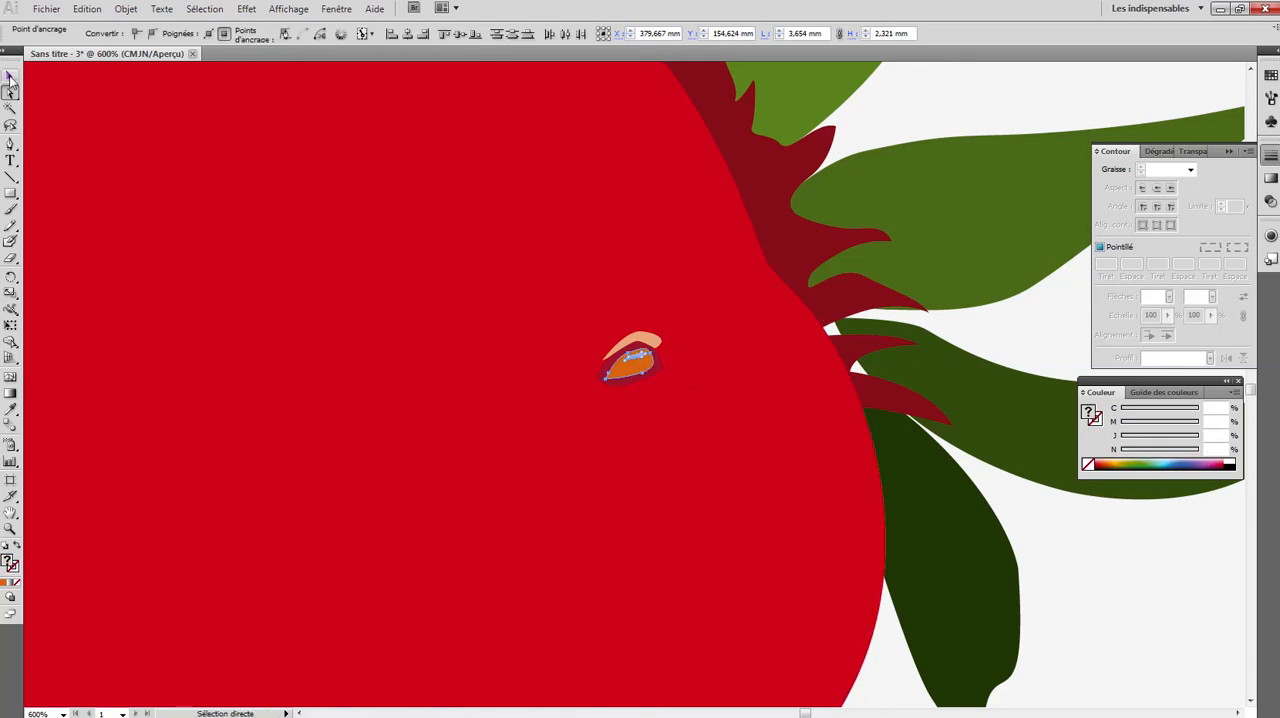
left_click(10, 76)
left_click_drag(605, 378, 631, 374)
left_click(640, 403)
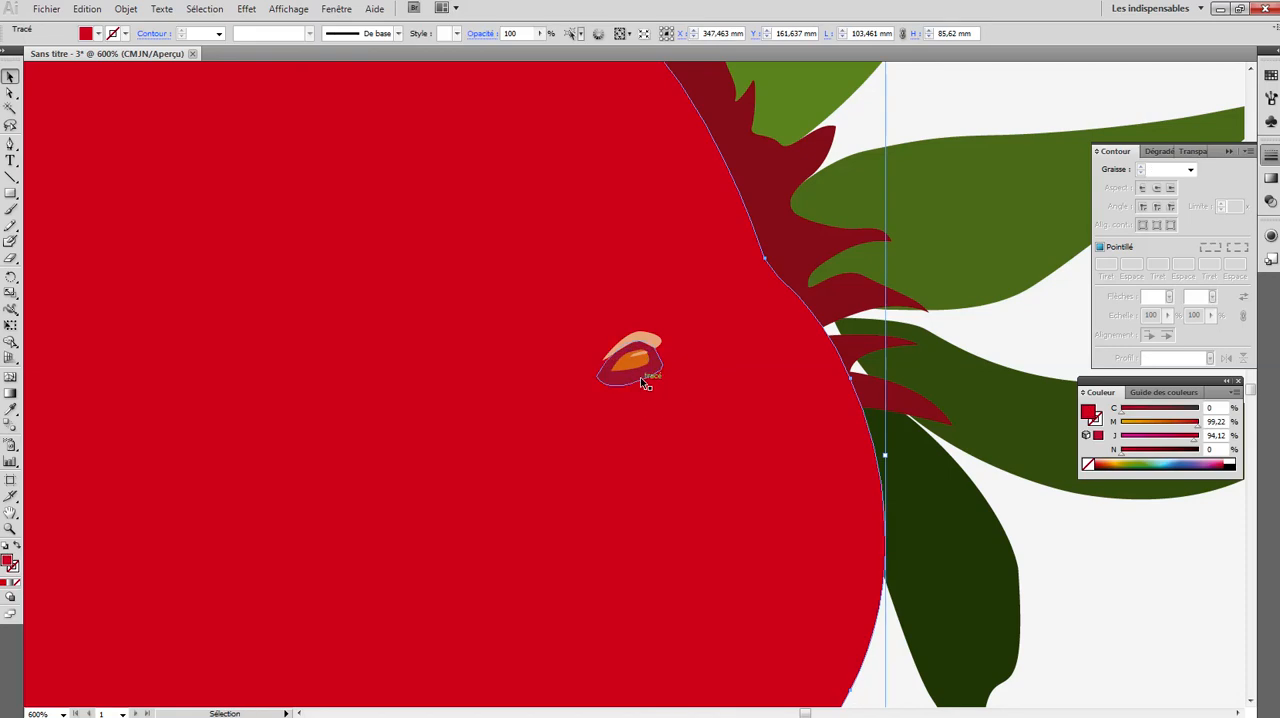
- Duplicate the whole seed one copy at a time into staggered rows covering the crown side of the strawberry body
key("a")
key("ctrl+minus")
key("ctrl+minus")
key("ctrl+minus")
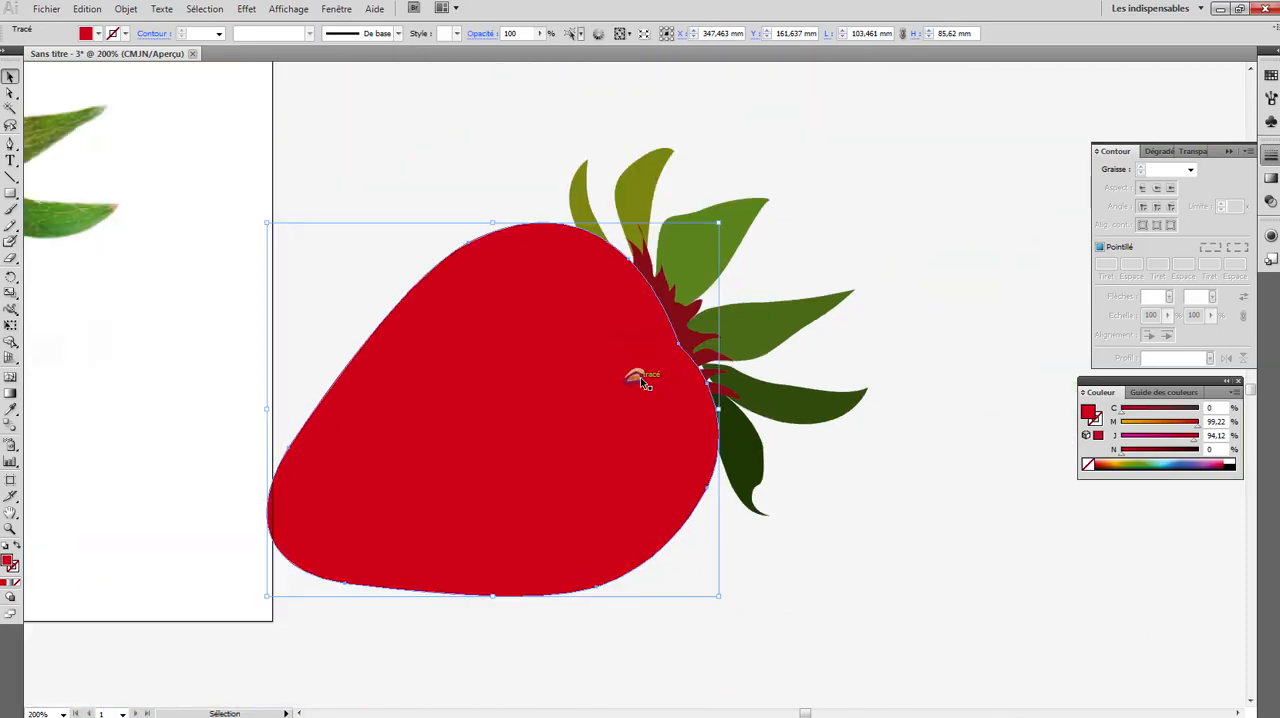
left_click(642, 380)
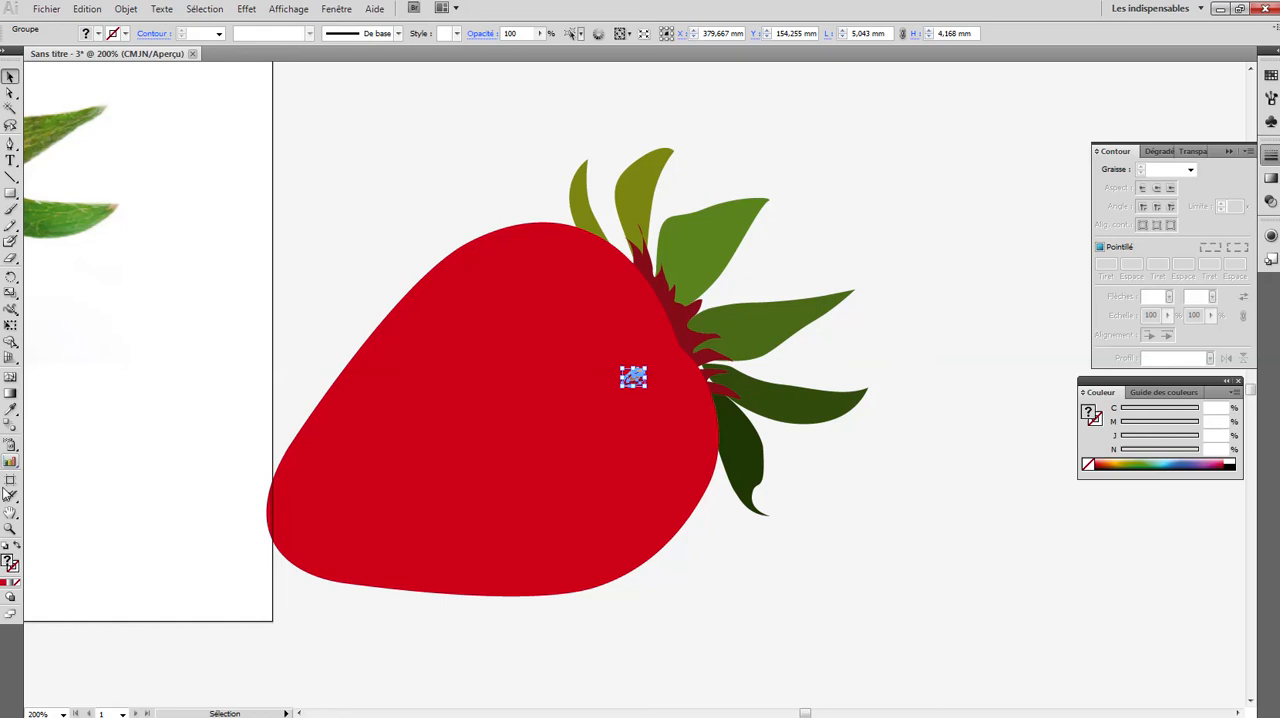
left_click(9, 529)
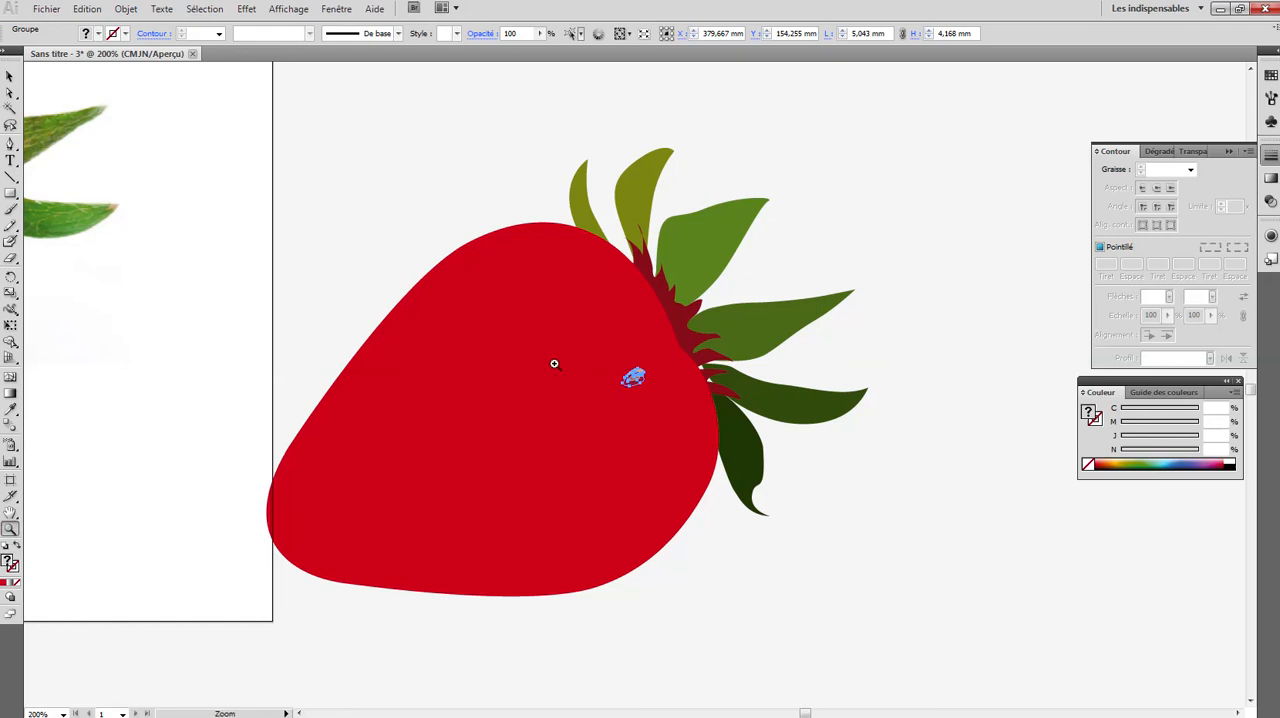
left_click(622, 379)
left_click(575, 340)
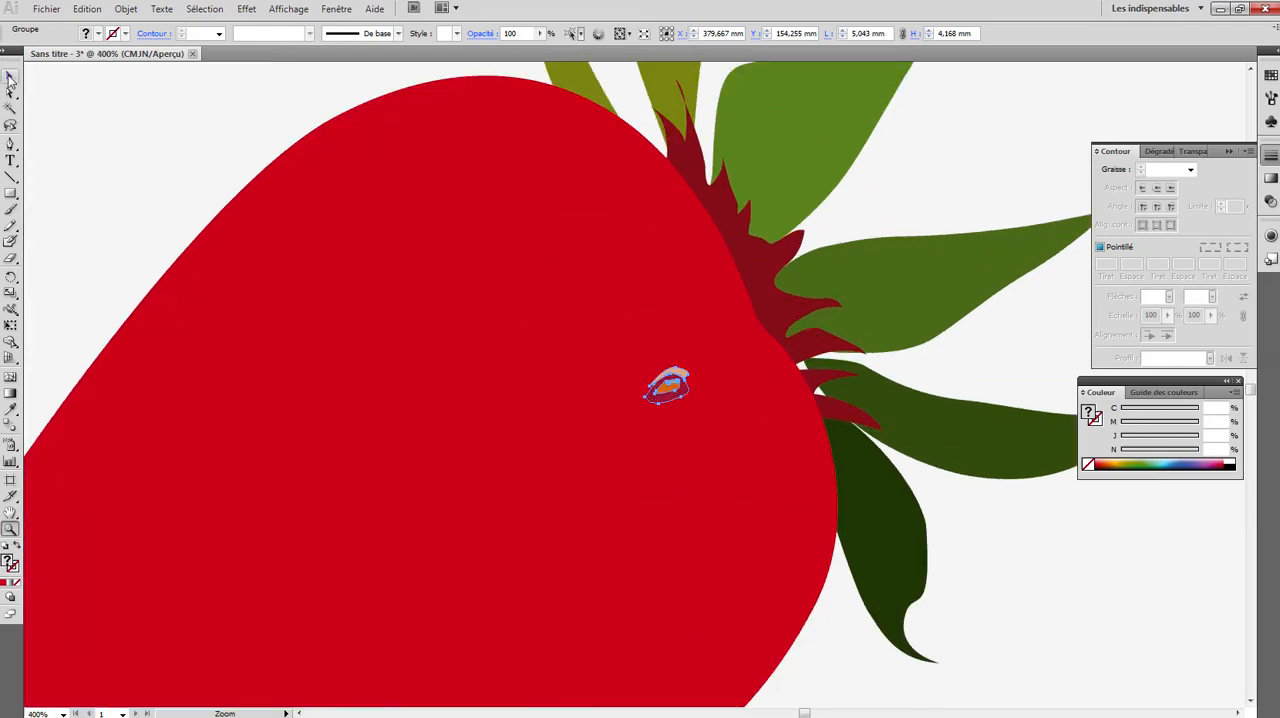
left_click(10, 78)
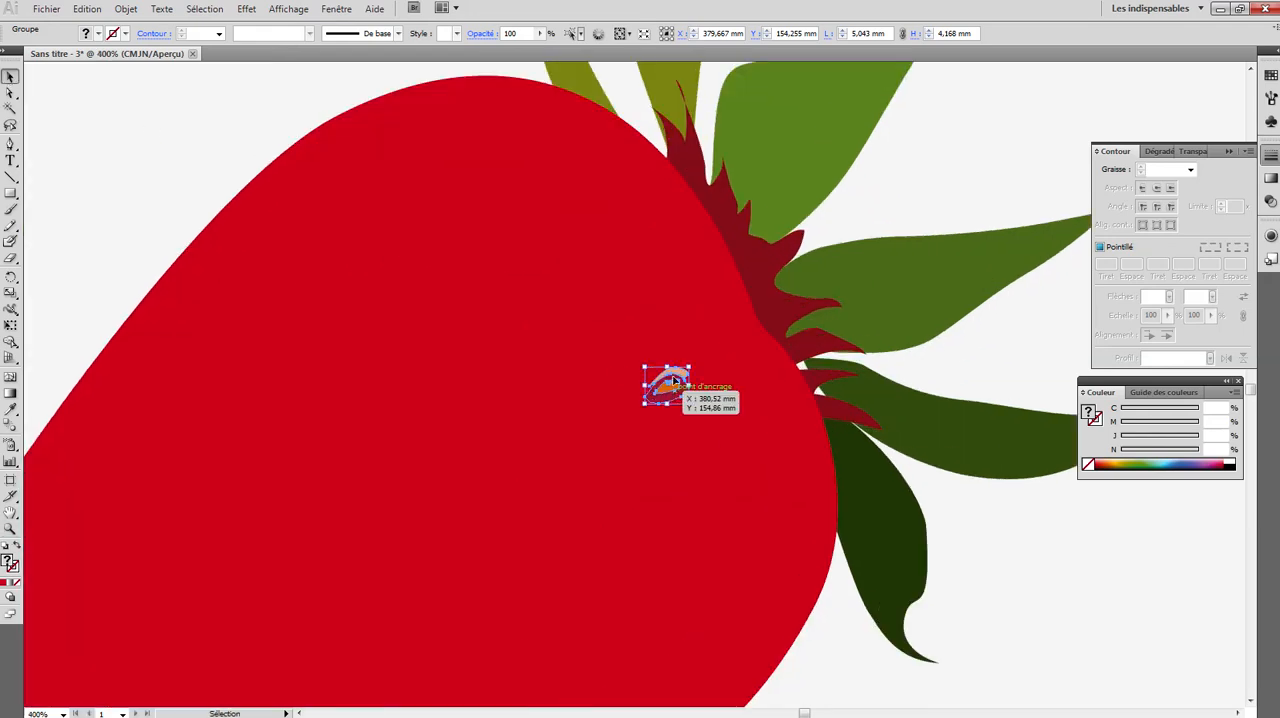
left_click_drag(676, 380, 782, 462)
left_click_drag(782, 462, 600, 335)
left_click_drag(603, 335, 603, 150)
left_click_drag(603, 155, 494, 272)
left_click_drag(494, 268, 524, 164)
left_click_drag(540, 143, 584, 466)
left_click_drag(590, 472, 752, 621)
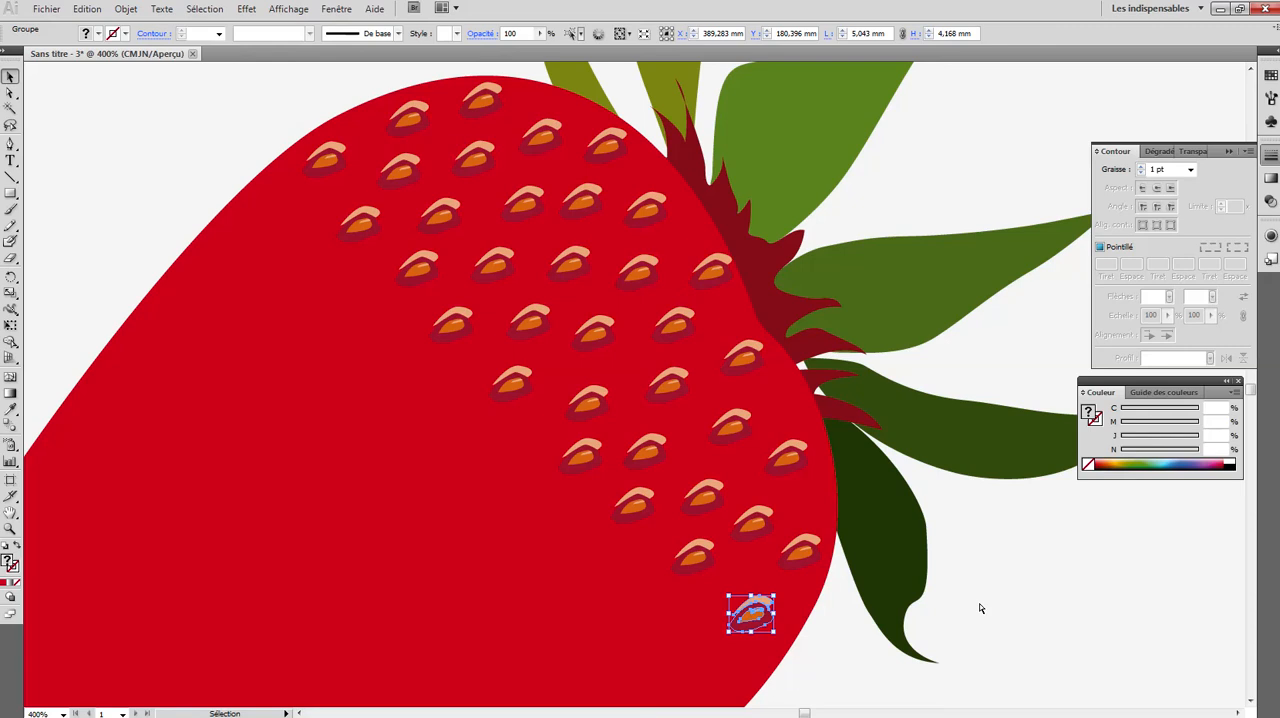
- Select all the seeds except the four closest to the crown edge and group them into one object
key("ctrl+minus")
key("ctrl+minus")
key("ctrl+minus")
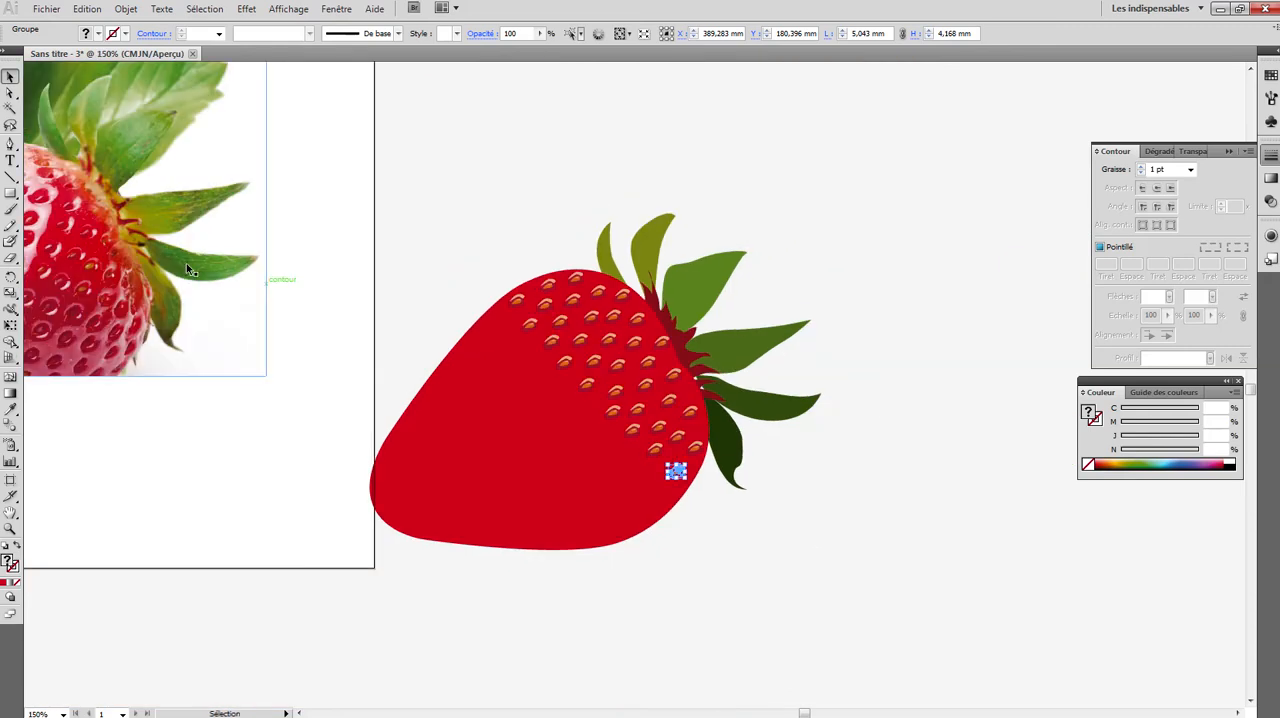
left_click(519, 306, "shift")
left_click(530, 327, "shift")
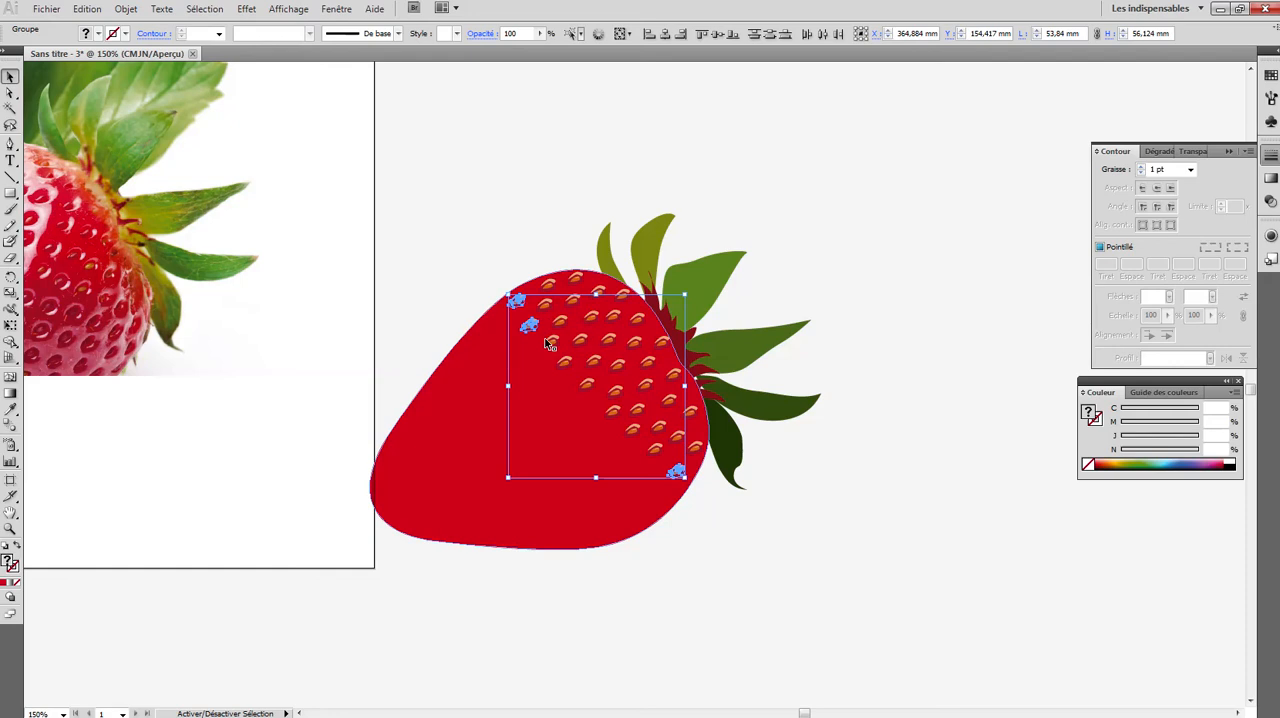
left_click(553, 343, "shift")
left_click(558, 325, "shift")
left_click(546, 306, "shift")
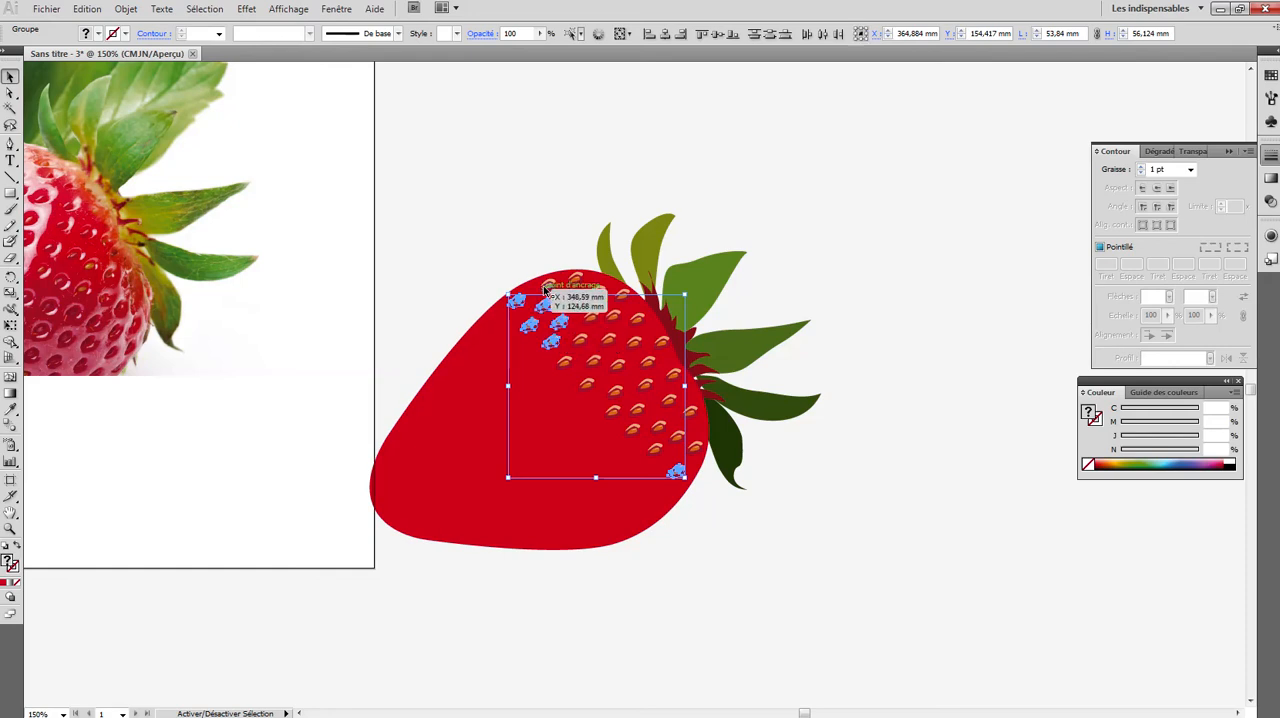
left_click(547, 287, "shift")
left_click(591, 318, "shift")
left_click(573, 302, "shift")
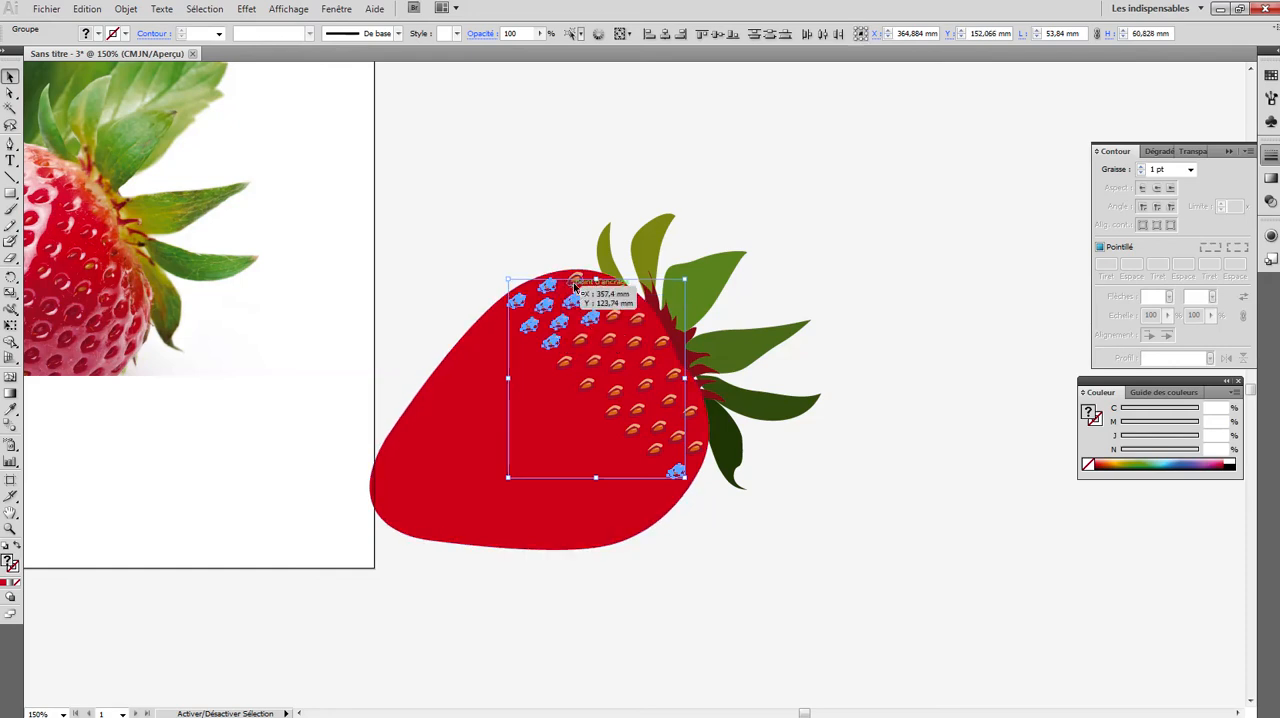
left_click(575, 281, "shift")
left_click(614, 318, "shift")
left_click(598, 294, "shift")
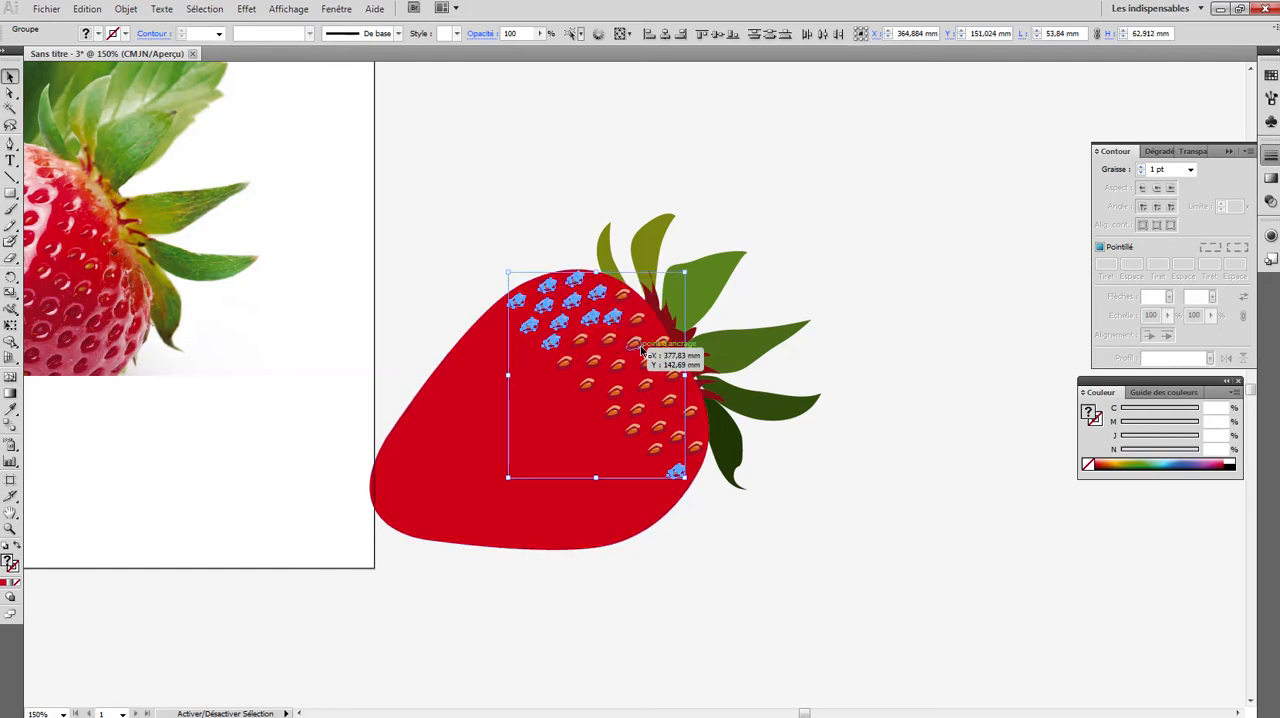
left_click(635, 344, "shift")
left_click(647, 363, "shift")
left_click(667, 400, "shift")
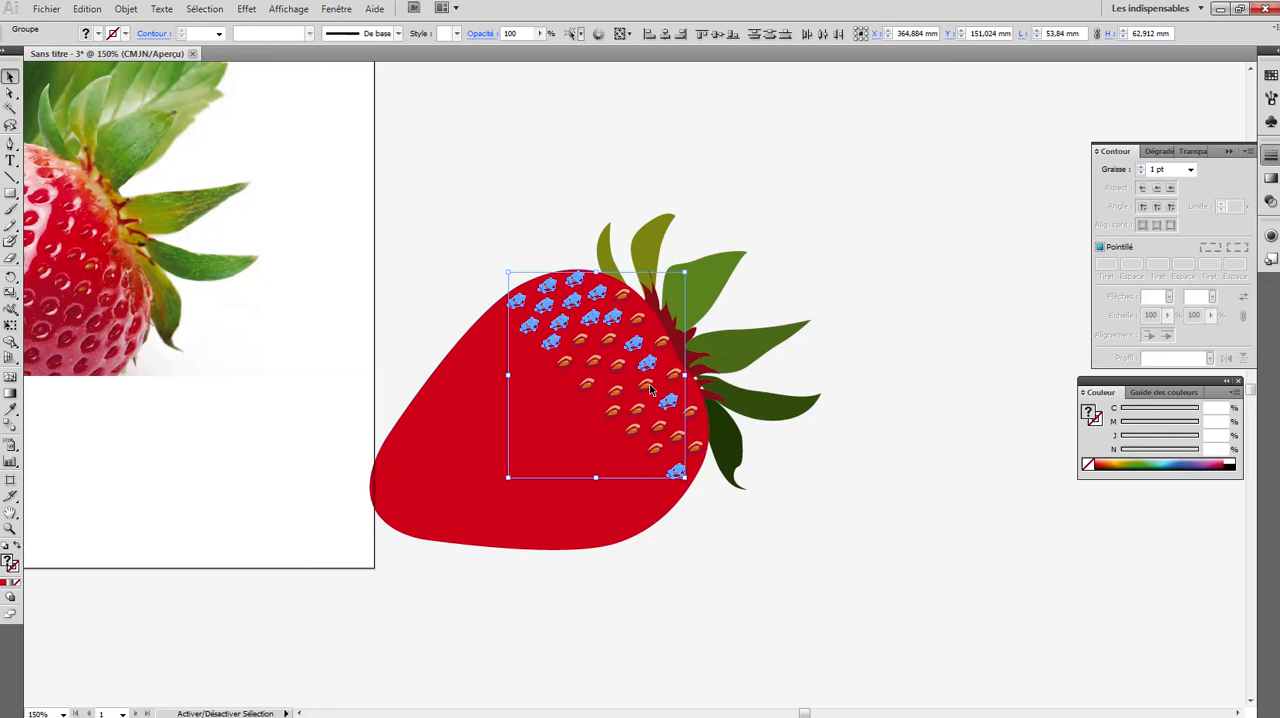
left_click(646, 387, "shift")
left_click(690, 411, "shift")
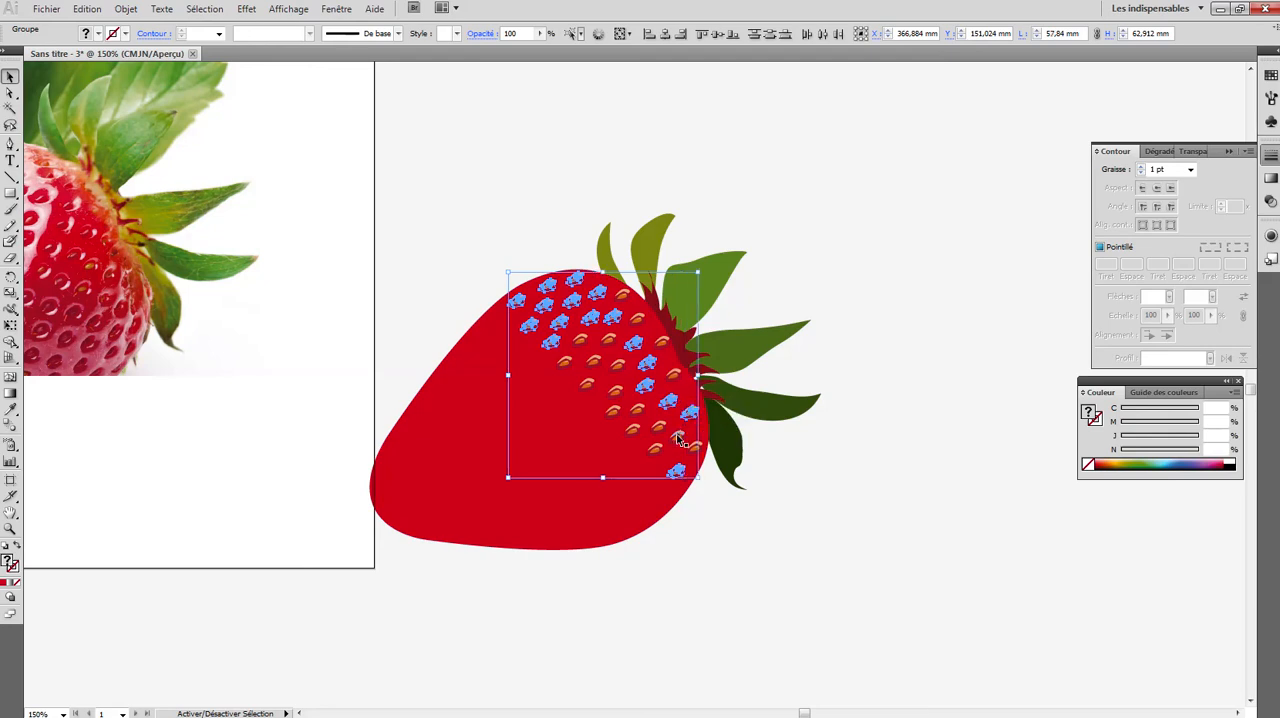
left_click(677, 437, "shift")
left_click(695, 449, "shift")
left_click(655, 447, "shift")
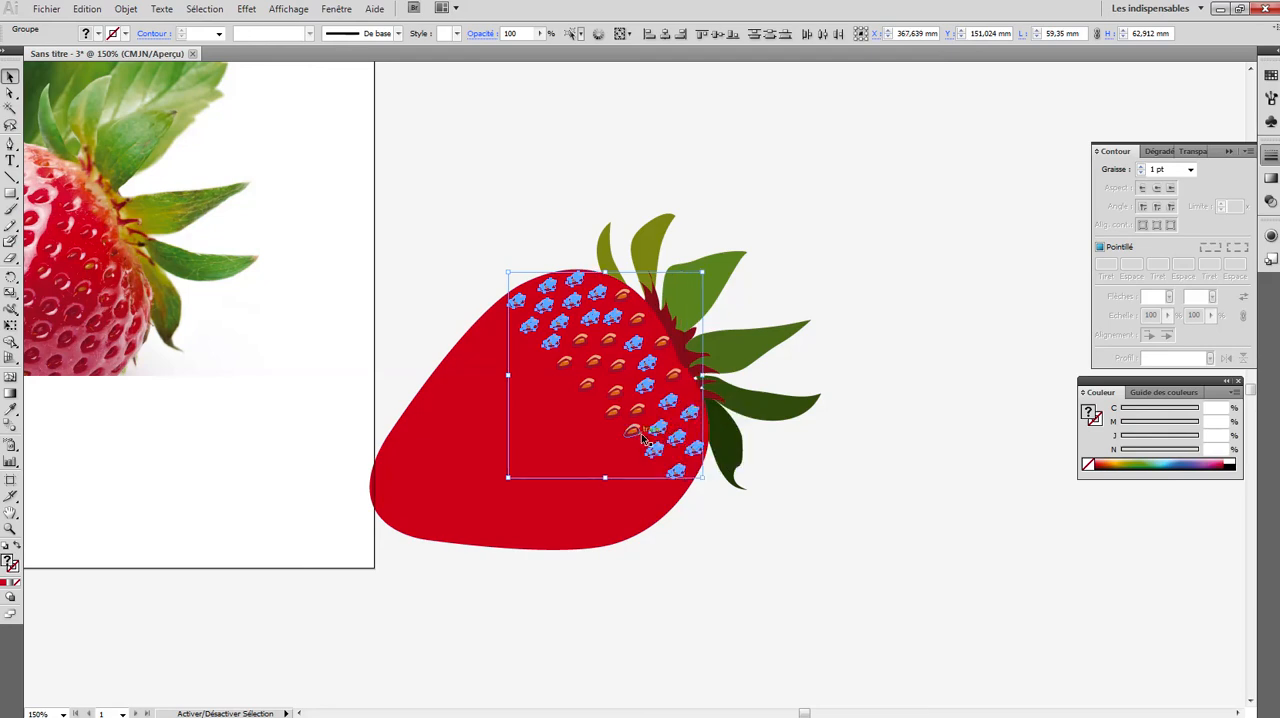
left_click(632, 432, "shift")
left_click(639, 408, "shift")
left_click(612, 412, "shift")
left_click(614, 391, "shift")
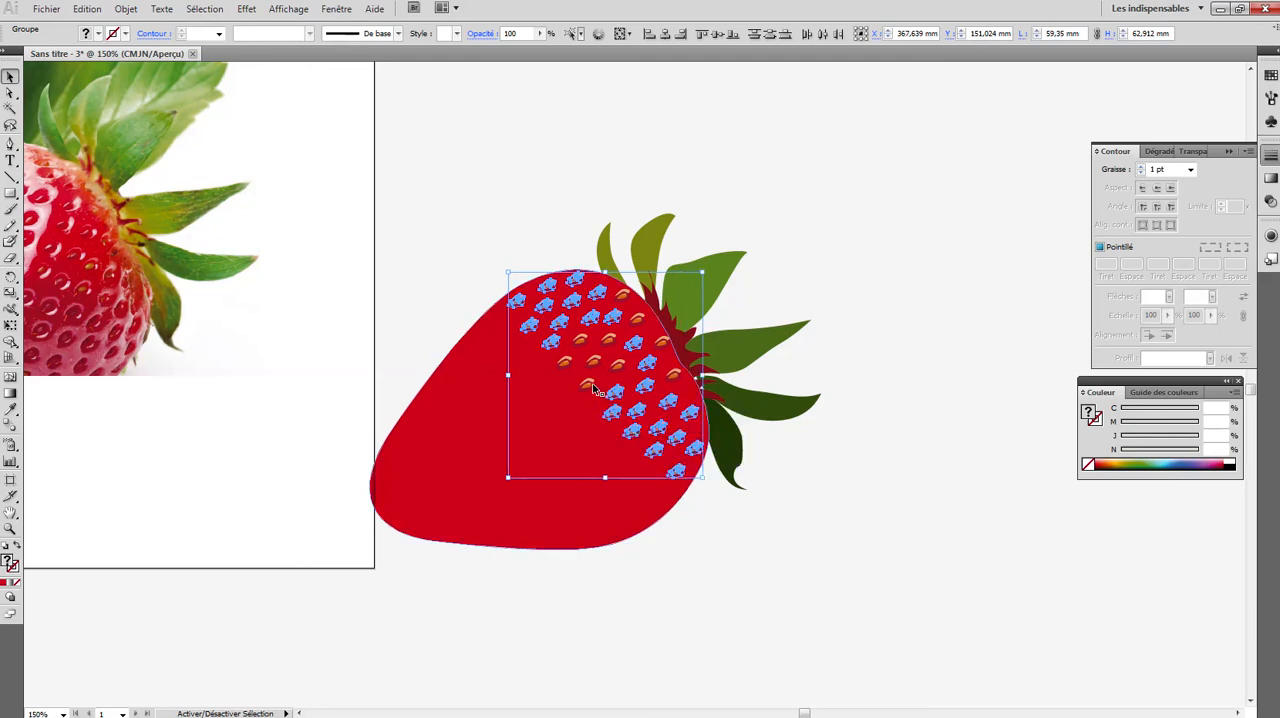
left_click(608, 340, "shift")
left_click(580, 340, "shift")
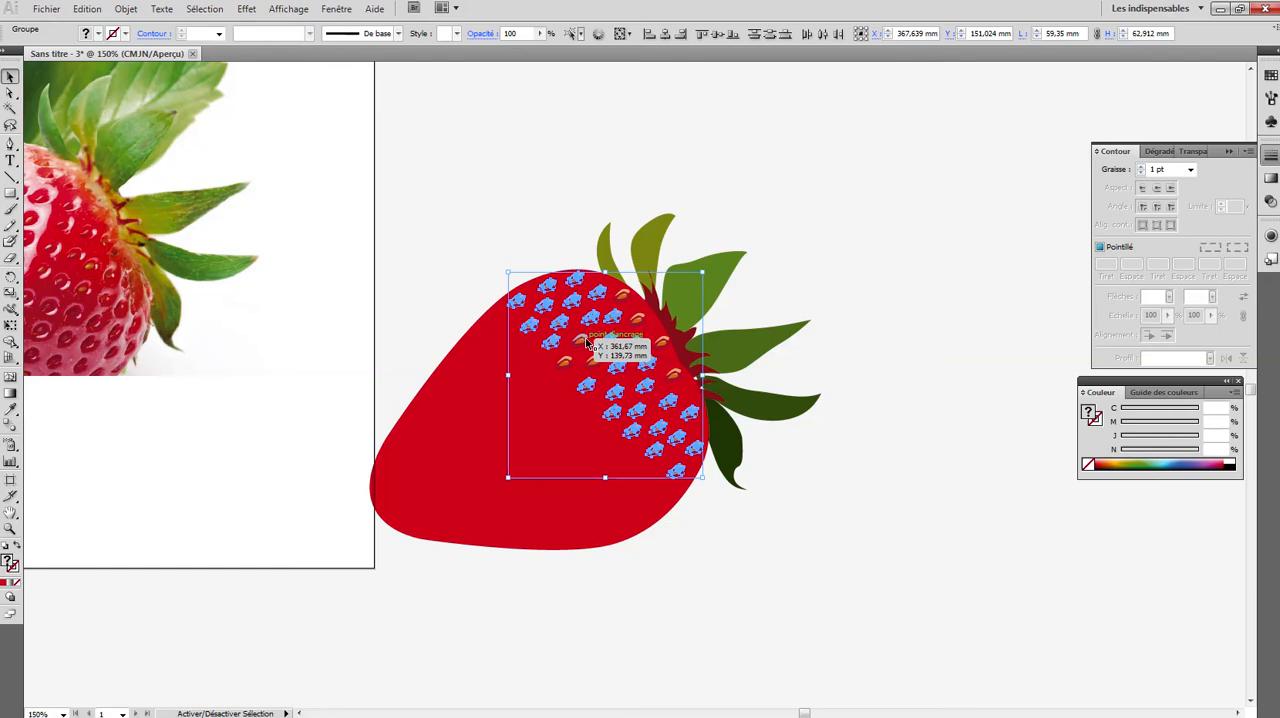
left_click(593, 361, "shift")
left_click(568, 366, "shift")
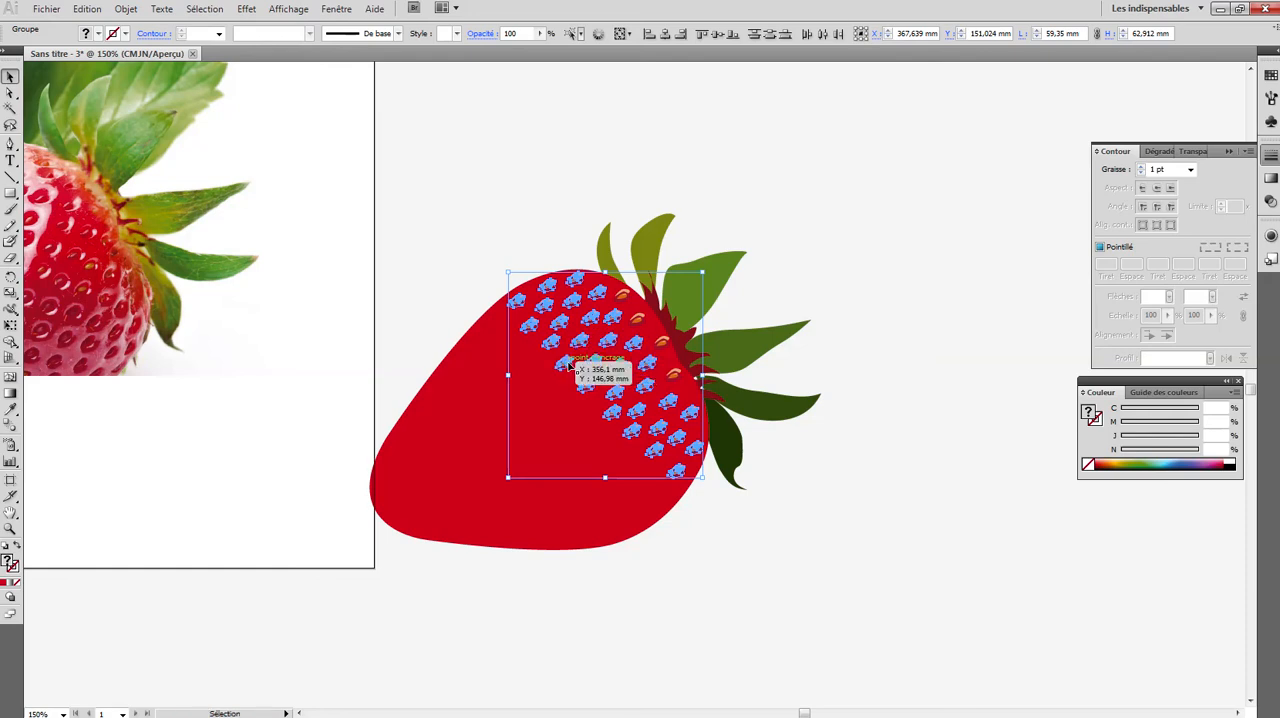
key("a")
key("v")
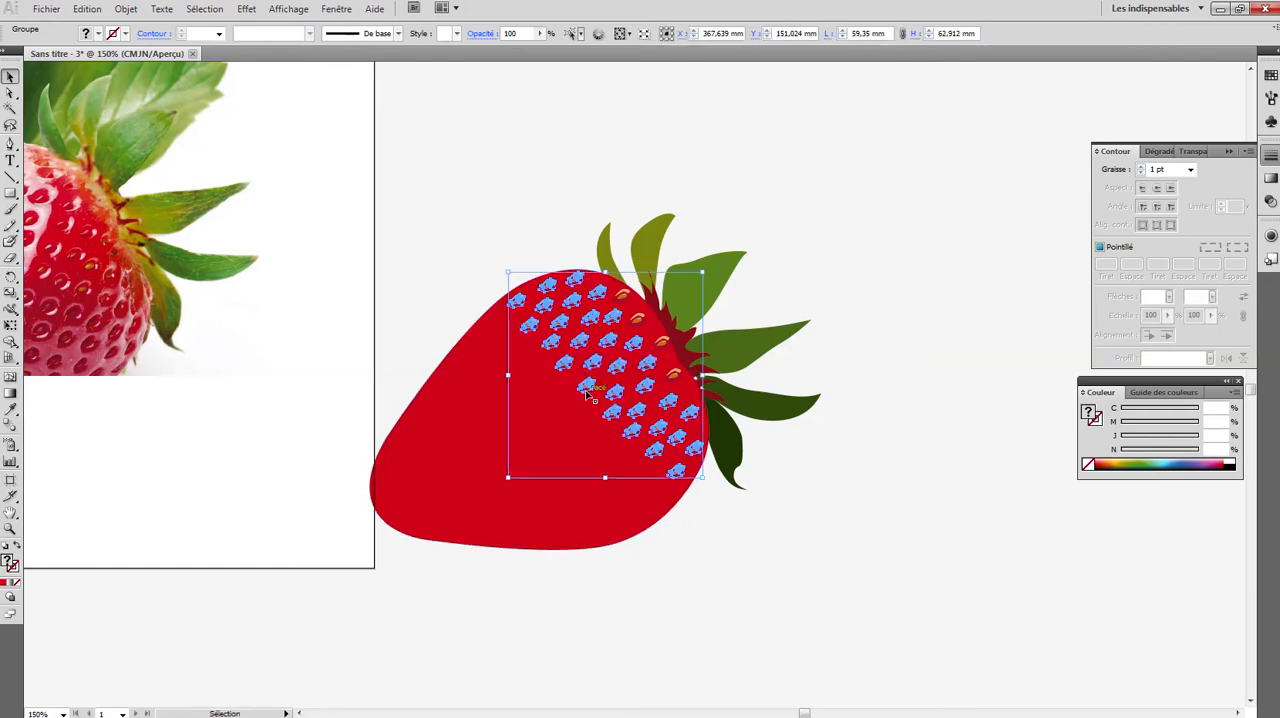
- Duplicate the seed group over the rest of the strawberry body and fill the remaining gaps with copies of a single seed
mouse_move(590, 388)
left_mouse_down()
mouse_move(516, 449)
mouse_move(532, 462)
mouse_move(468, 522)
mouse_move(494, 562)
mouse_move(435, 490)
mouse_move(422, 553)
mouse_move(391, 600)
mouse_move(405, 598)
left_mouse_up()
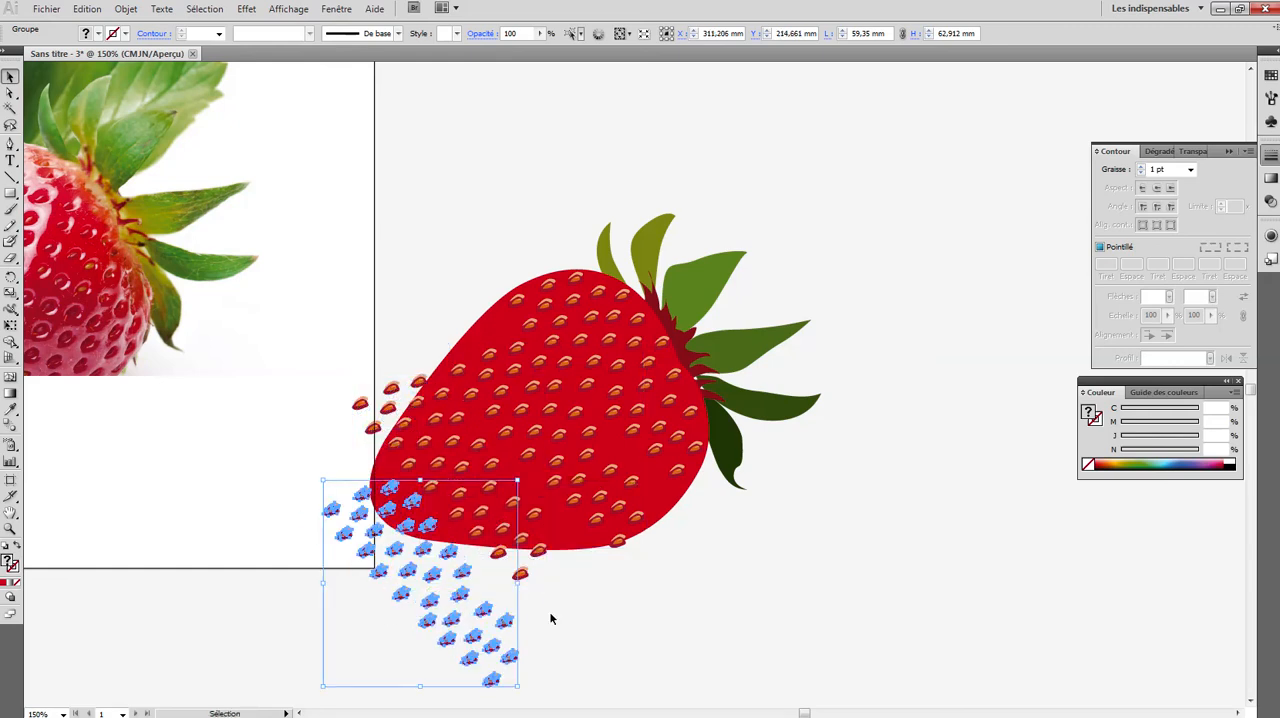
left_click(591, 593)
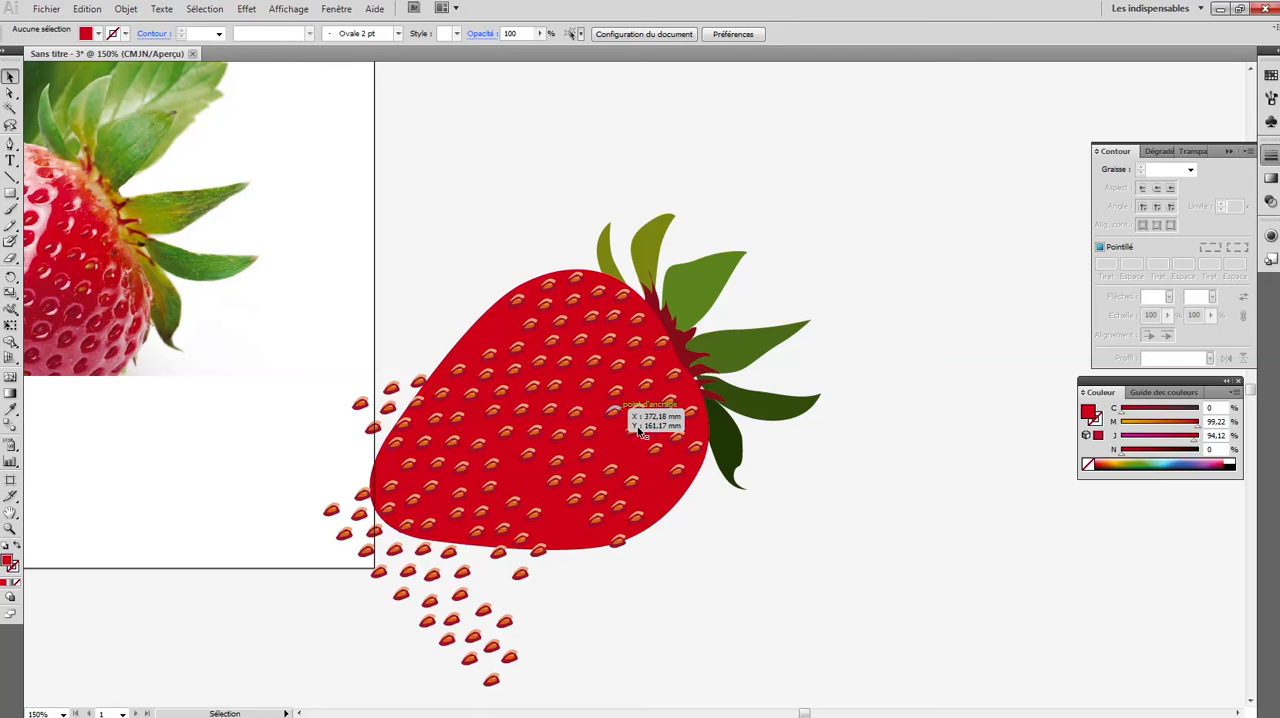
left_click(673, 375)
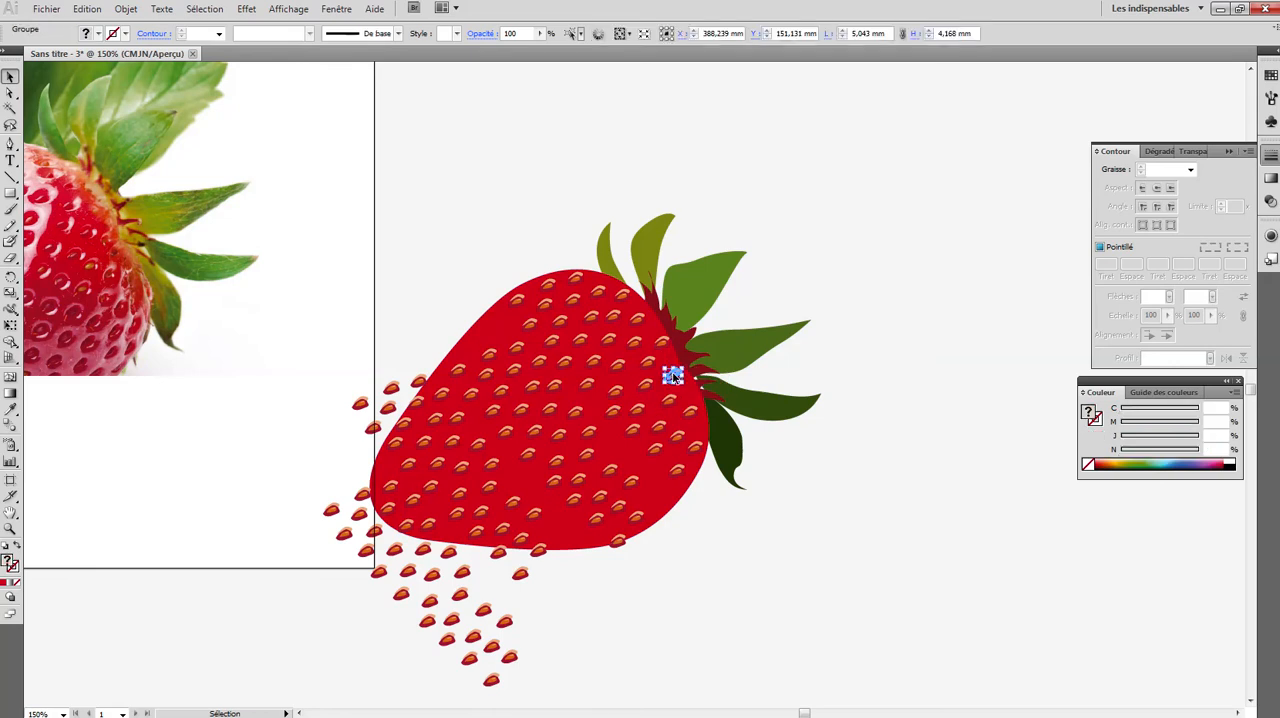
left_click_drag(673, 375, 521, 480)
left_click_drag(669, 376, 557, 532)
left_click(645, 556)
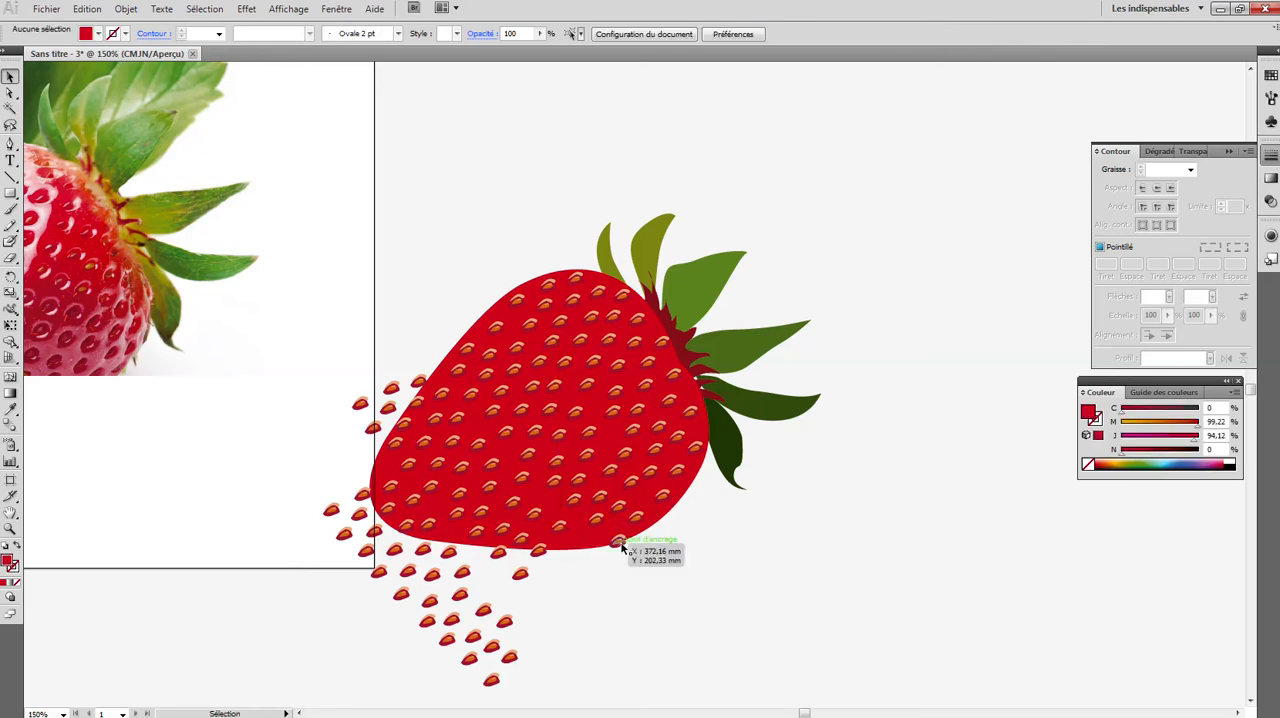
- Use the Direct Selection tool to delete the cluster of surplus seeds hanging below the strawberry body
left_click(9, 93)
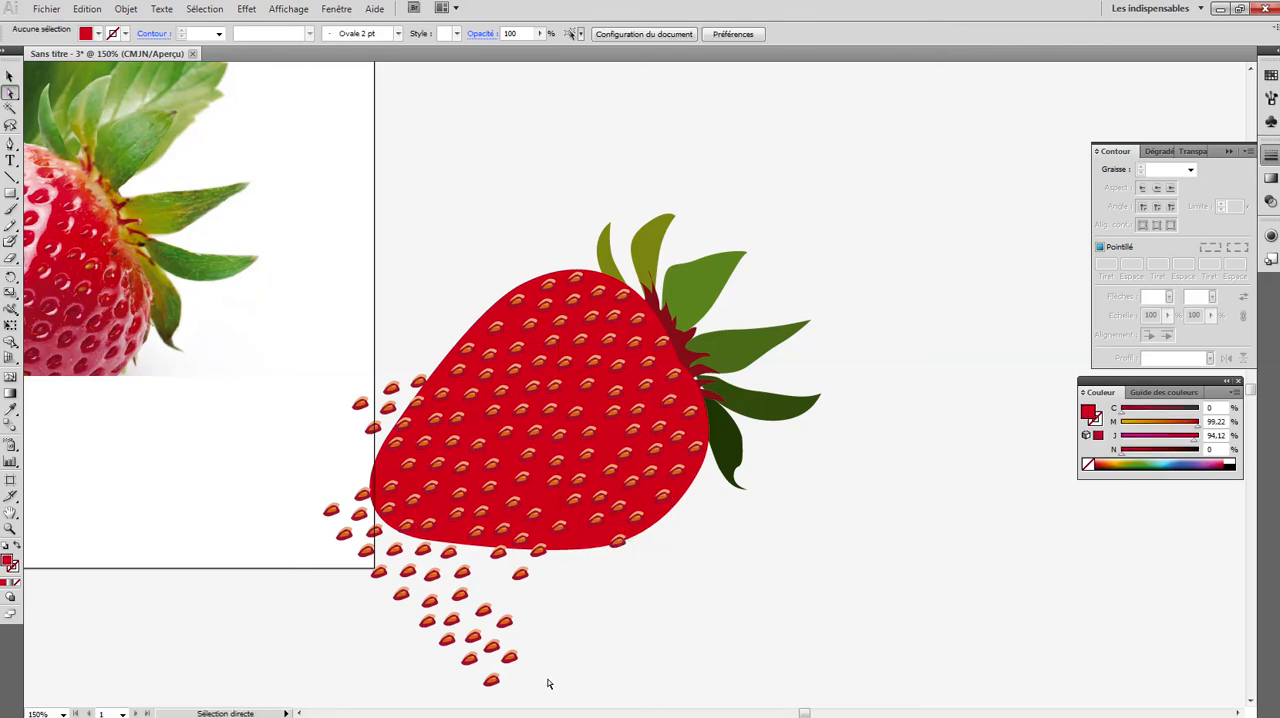
left_click_drag(360, 563, 364, 560)
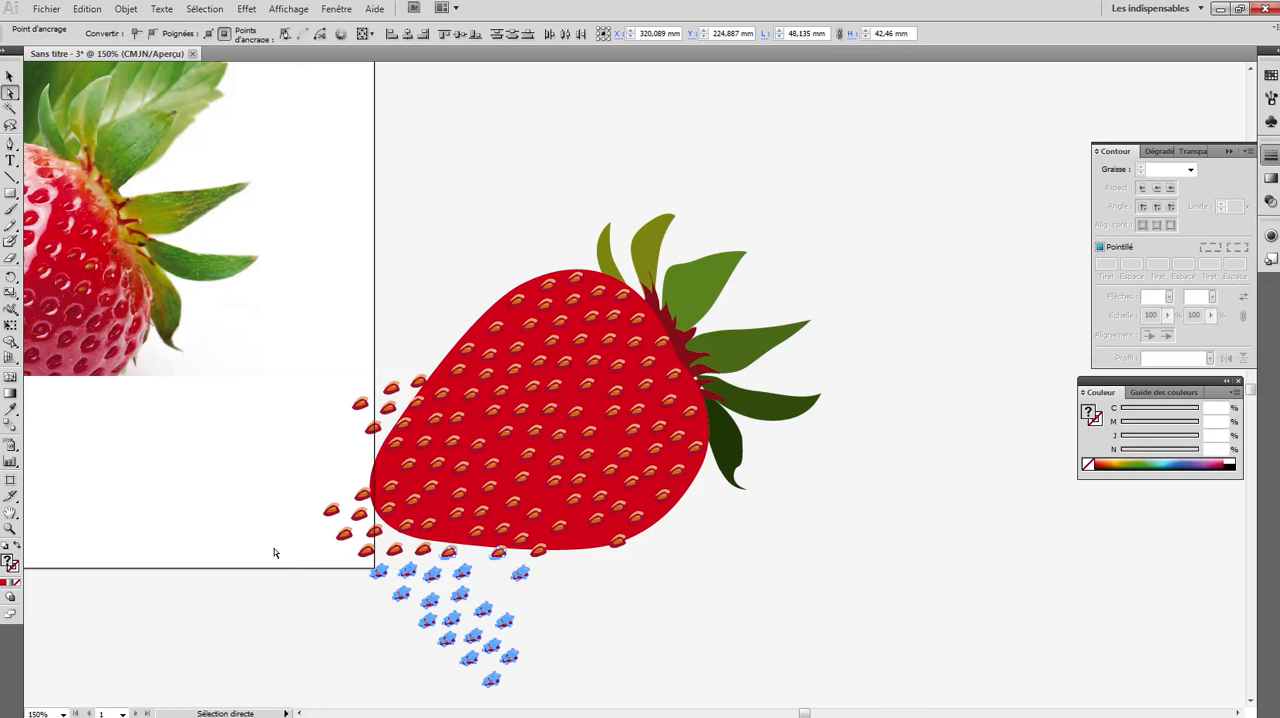
key("Delete")
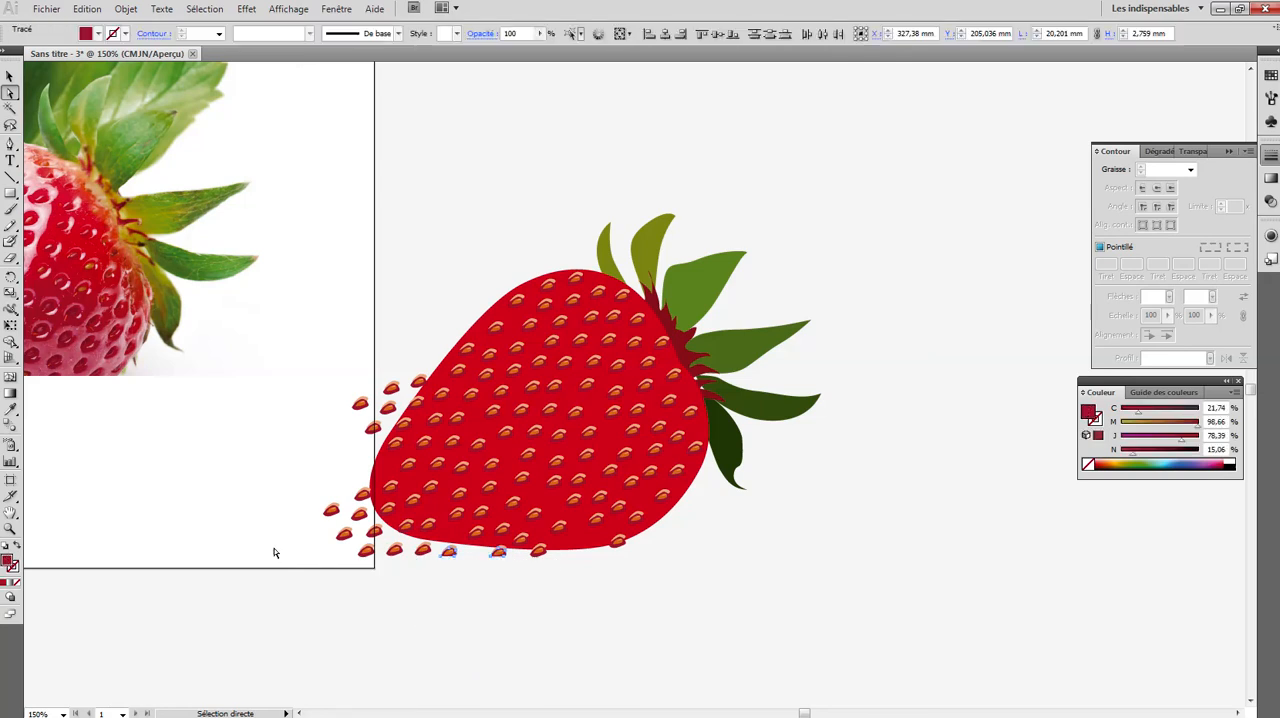
left_click(370, 557)
key("Delete")
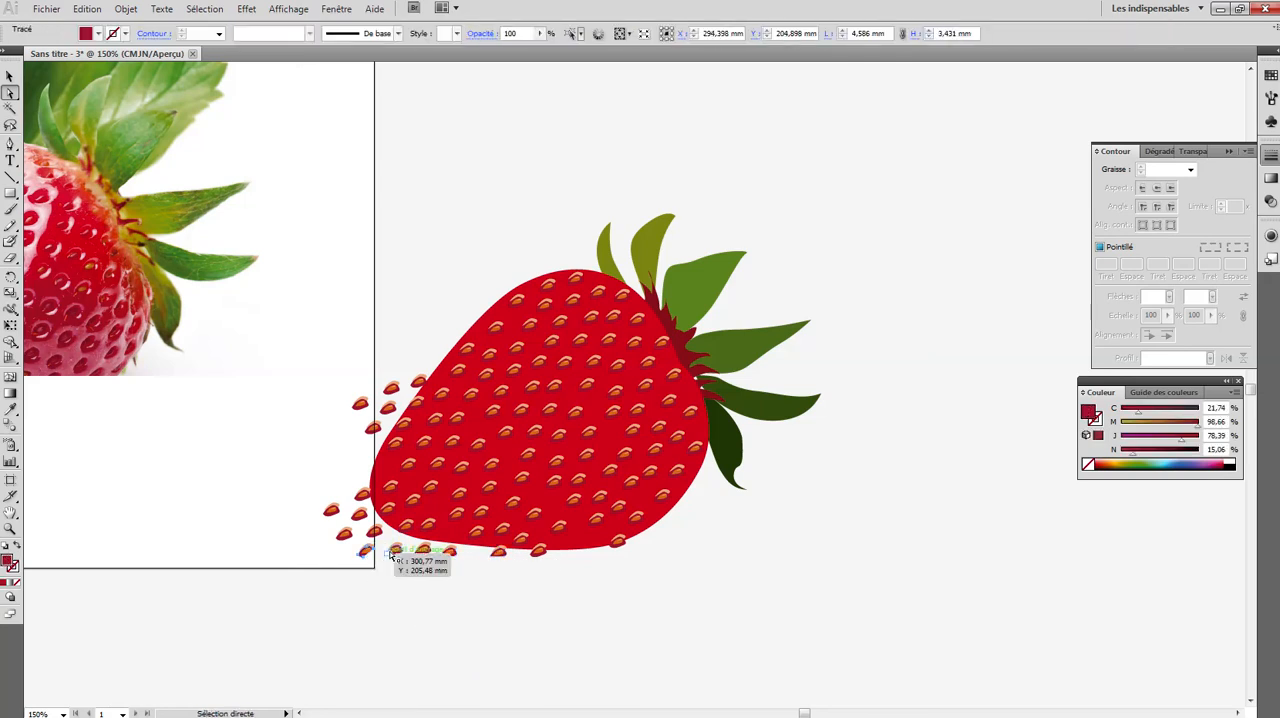
left_click(397, 564)
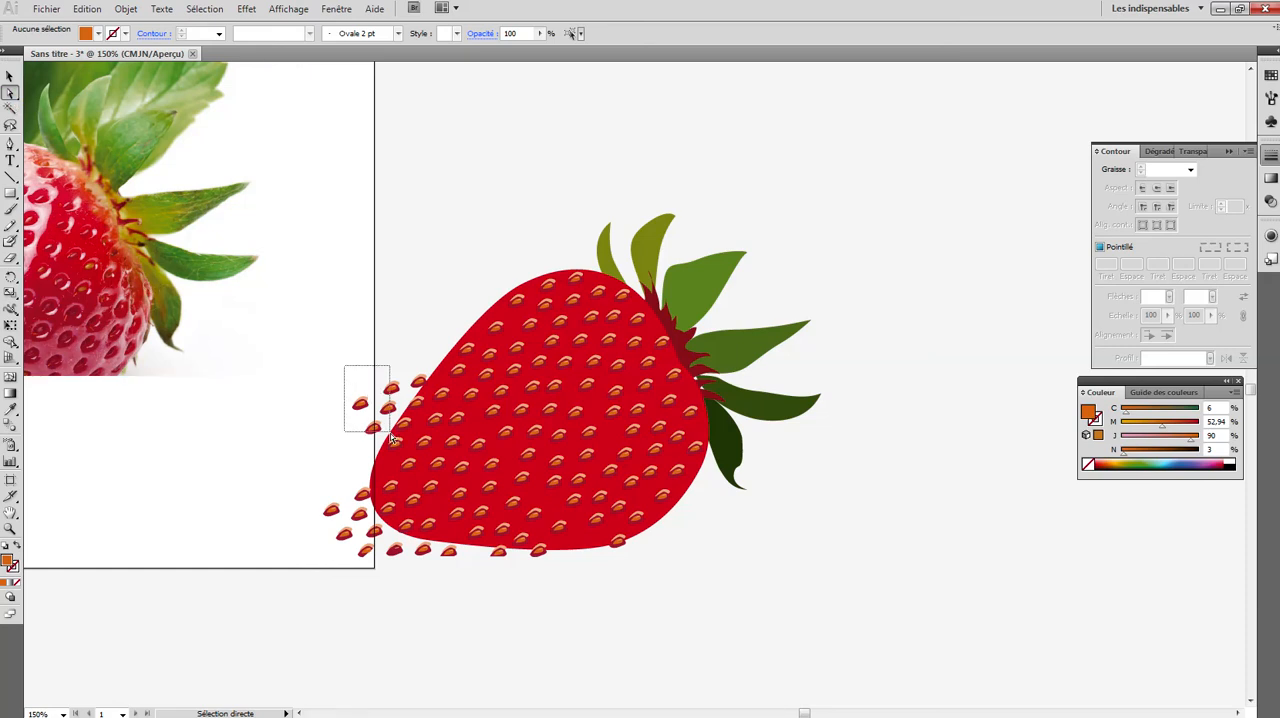
- Delete the stray seeds lying outside the upper-left edge of the strawberry body, including the one straddling the outline
left_click_drag(392, 438, 392, 436)
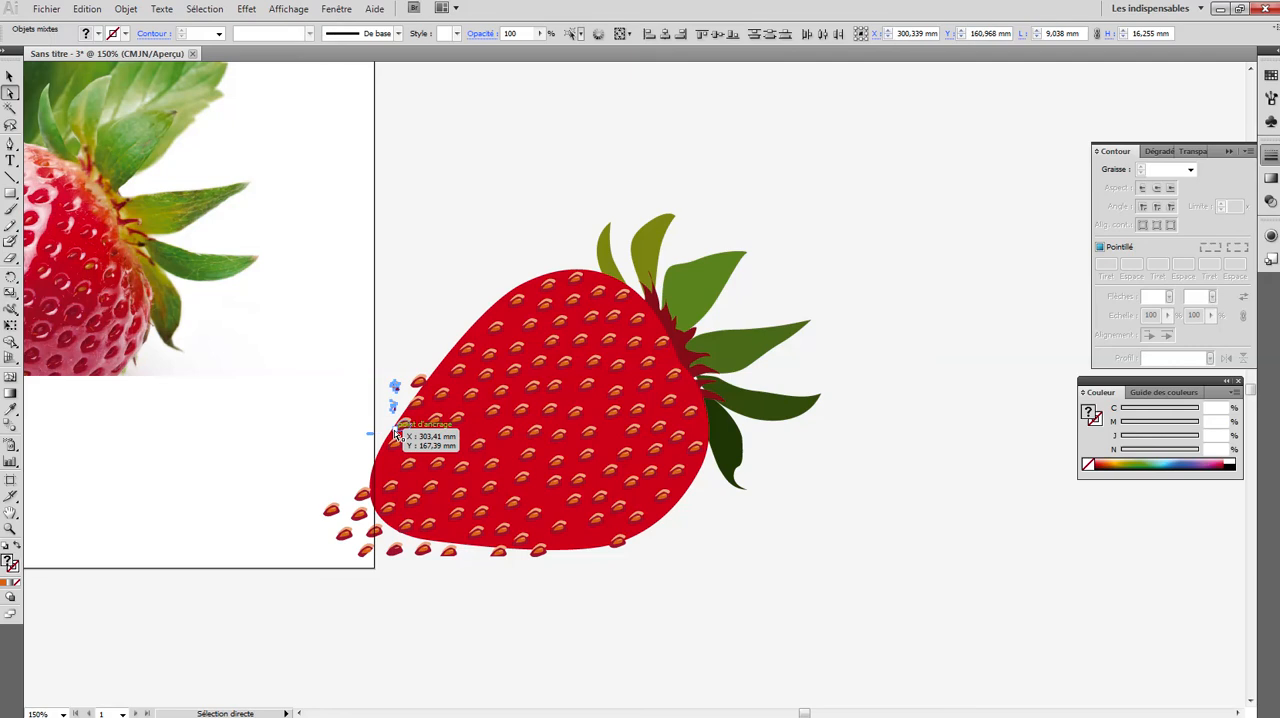
key("Delete")
left_click(417, 384)
key("Delete")
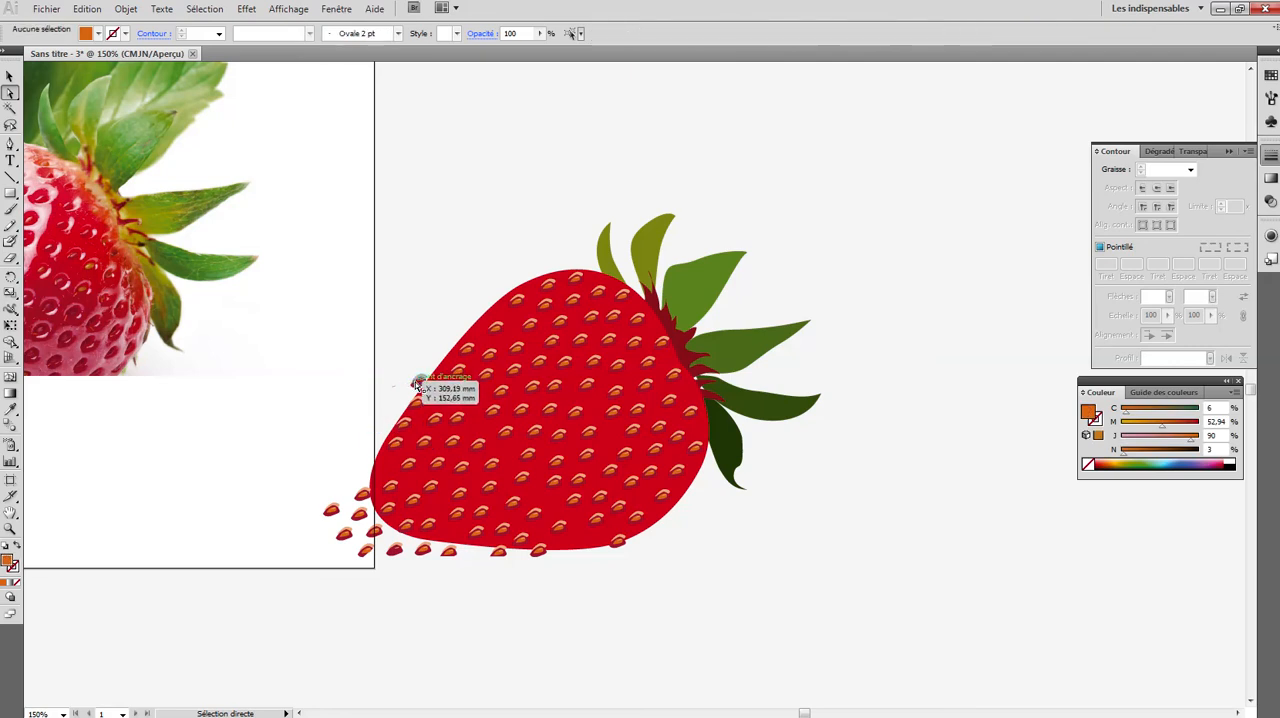
left_click(418, 384)
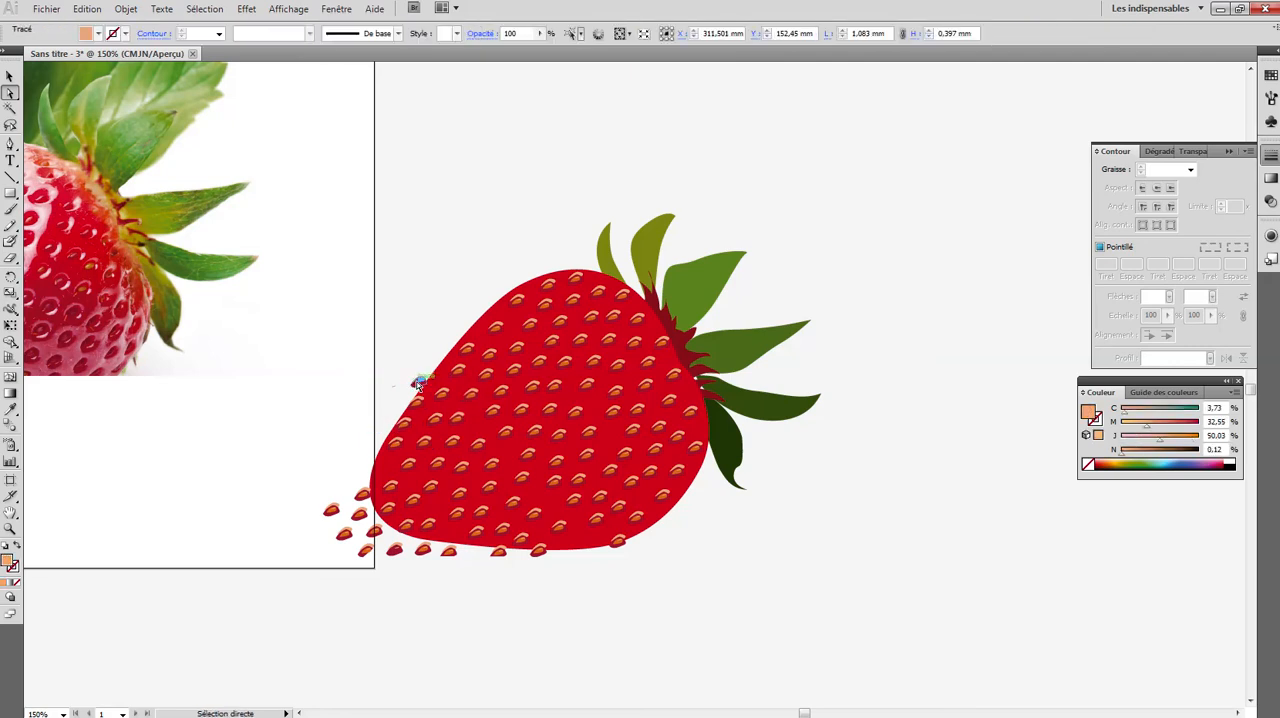
key("Delete")
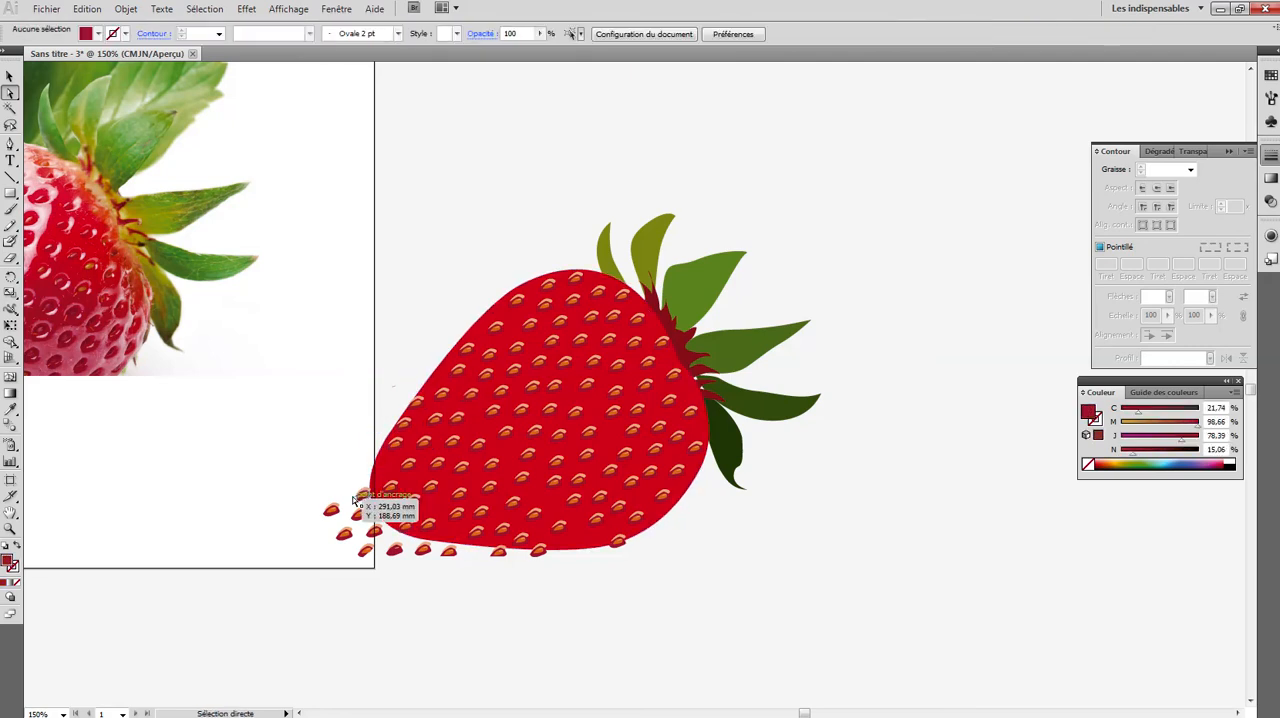
- Delete the surplus seeds around the strawberry's lower-left tip and the two overhanging the nearby part of its bottom edge
left_click_drag(364, 562, 362, 528)
key("Delete")
key("Delete")
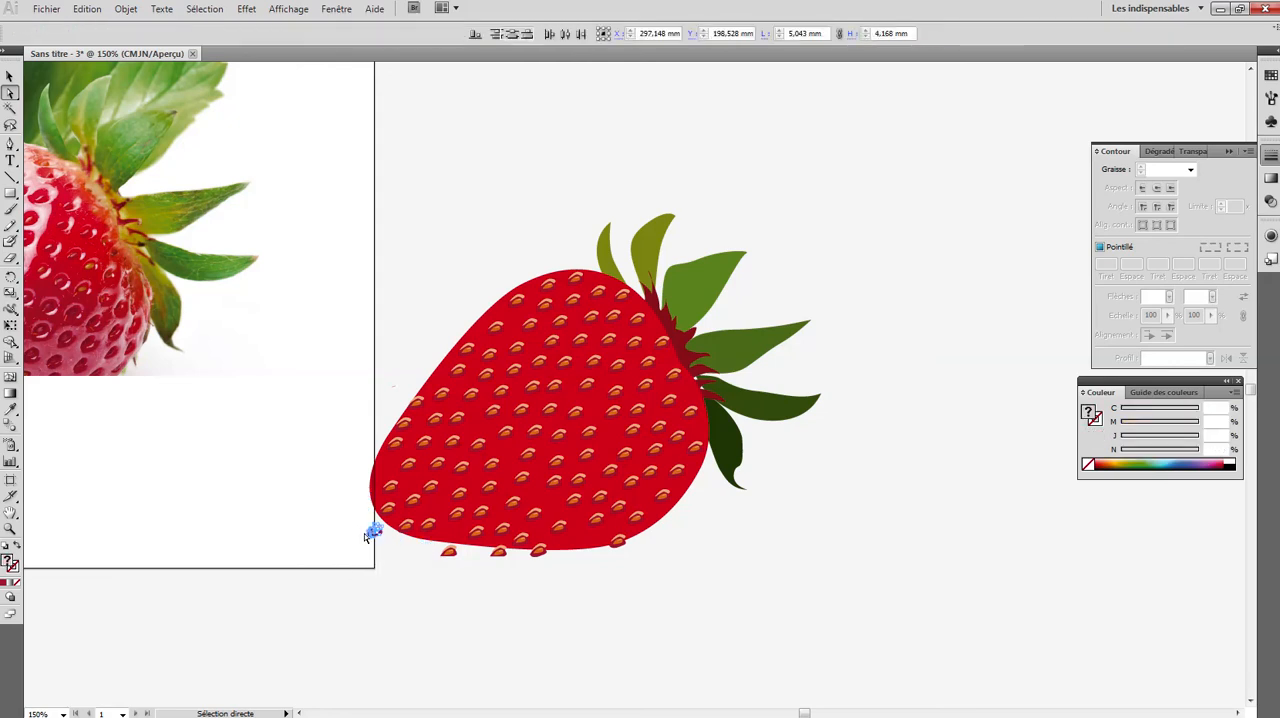
key("Delete")
left_click_drag(430, 556, 430, 557)
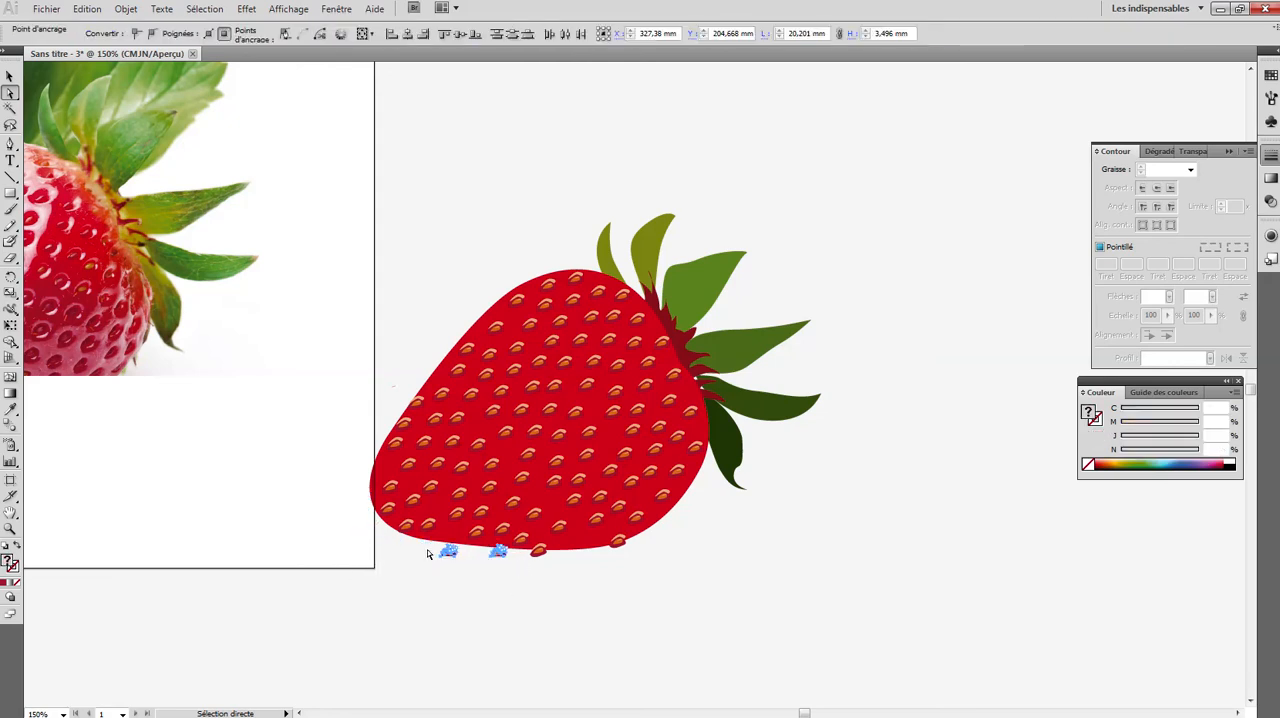
key("Delete")
- Delete the seed straddling the middle of the strawberry's bottom edge, shape by shape
left_click_drag(531, 565, 537, 552)
left_click(537, 549)
left_click(537, 550)
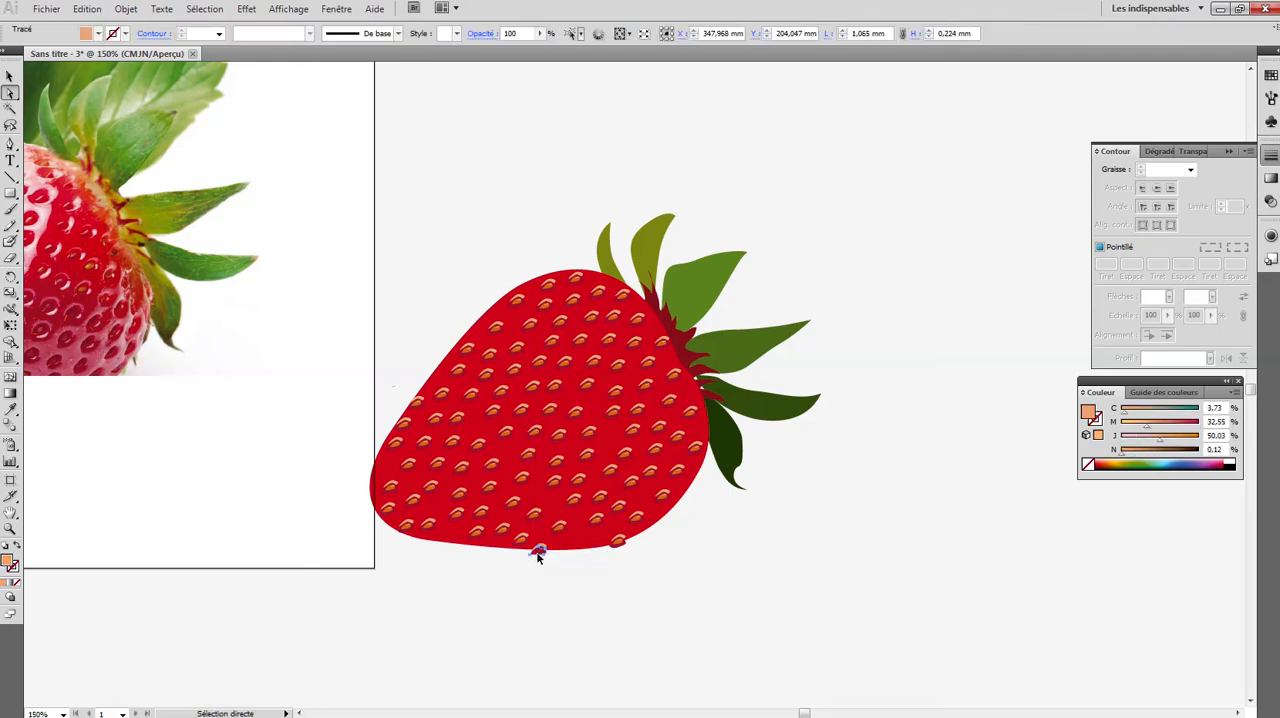
left_click(536, 552)
key("Delete")
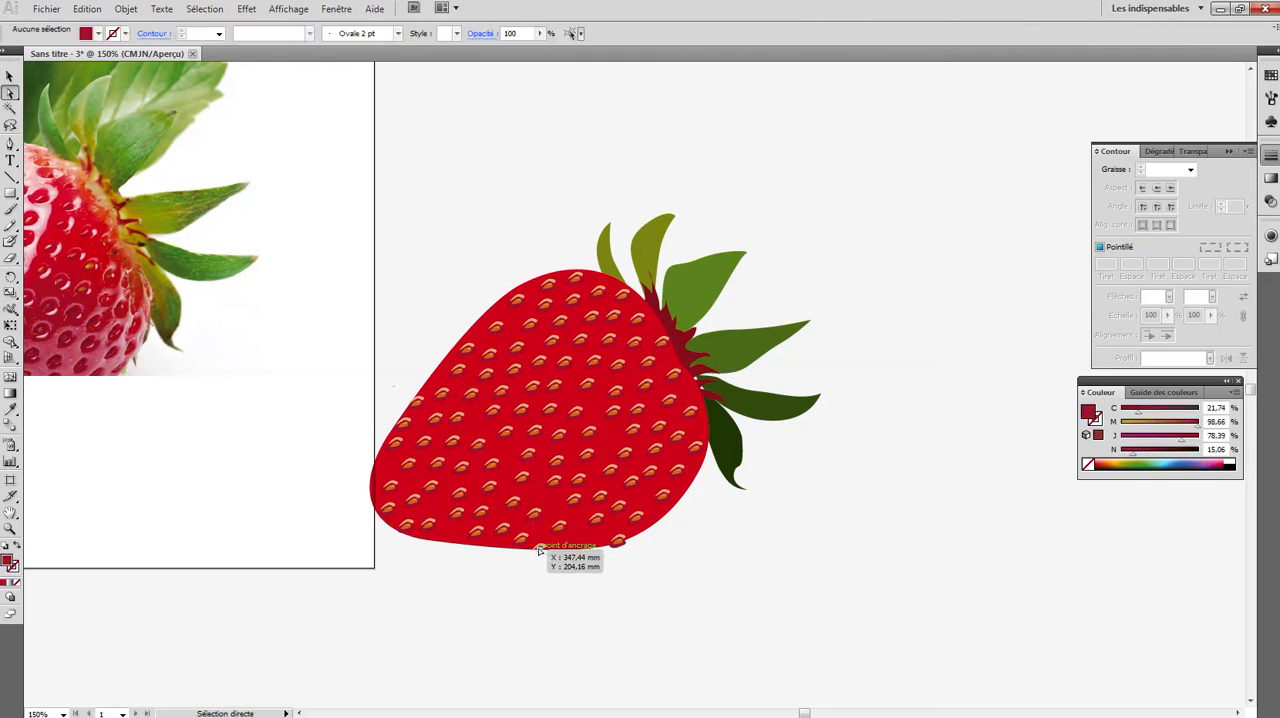
left_click(538, 551)
left_click(540, 552)
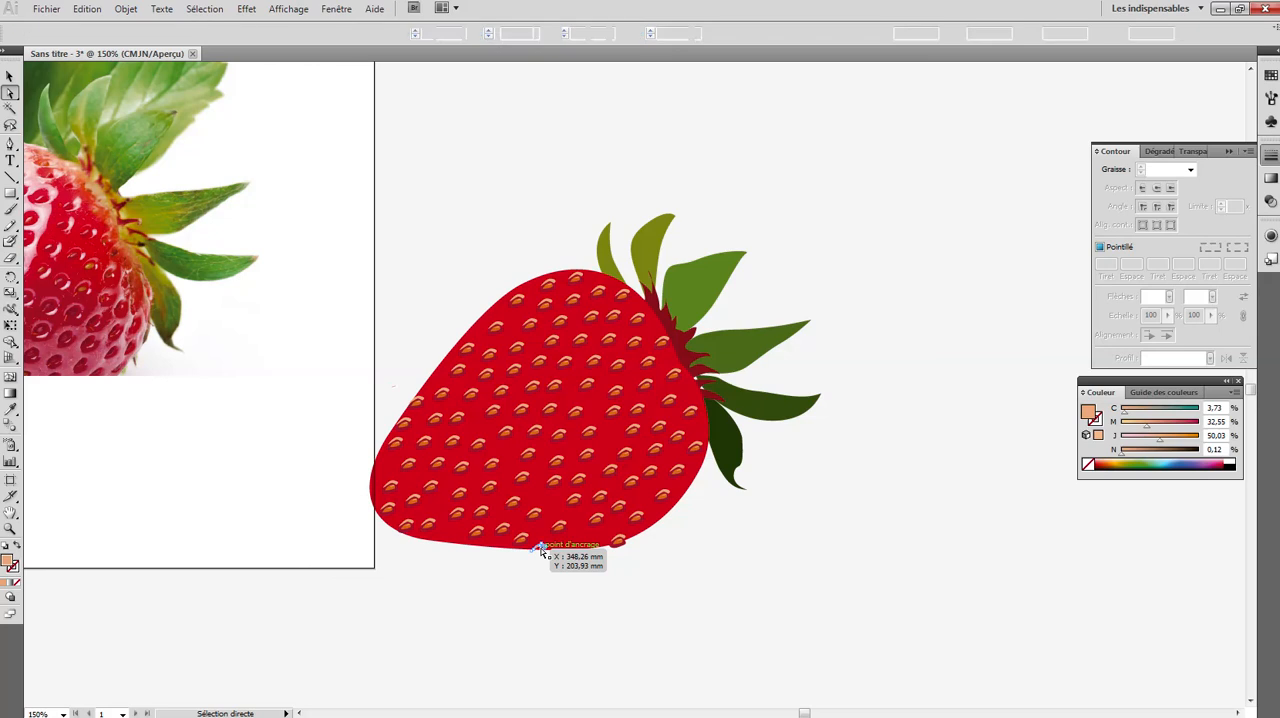
left_click(542, 551)
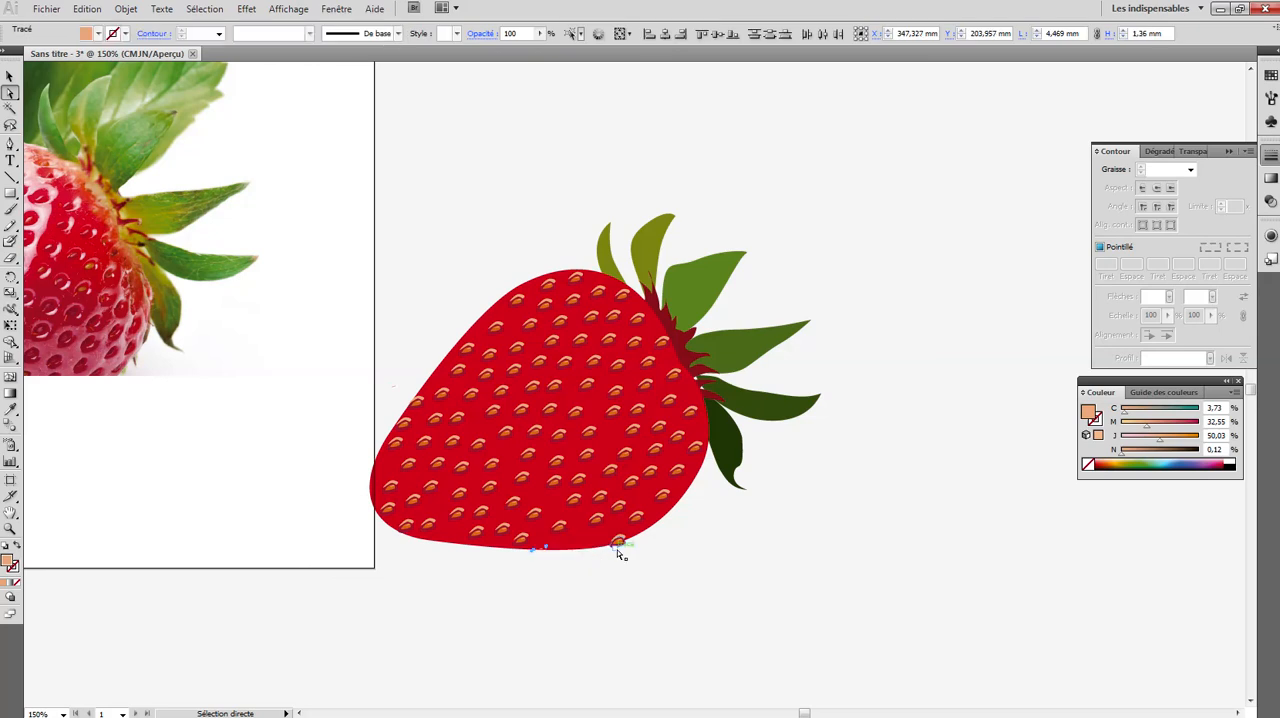
- Delete every shape of the last overhanging seed, at the lower-right edge of the strawberry body
left_click(619, 547)
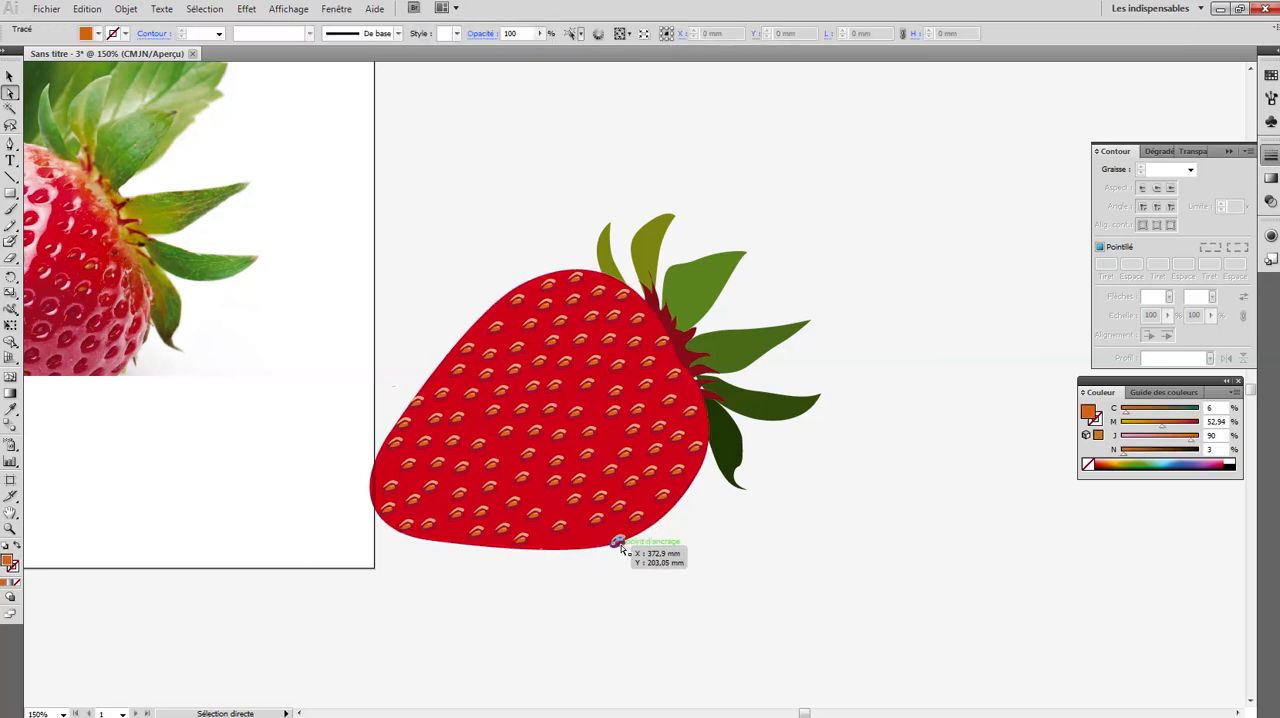
left_click(621, 546)
left_click(620, 545)
left_click(619, 545)
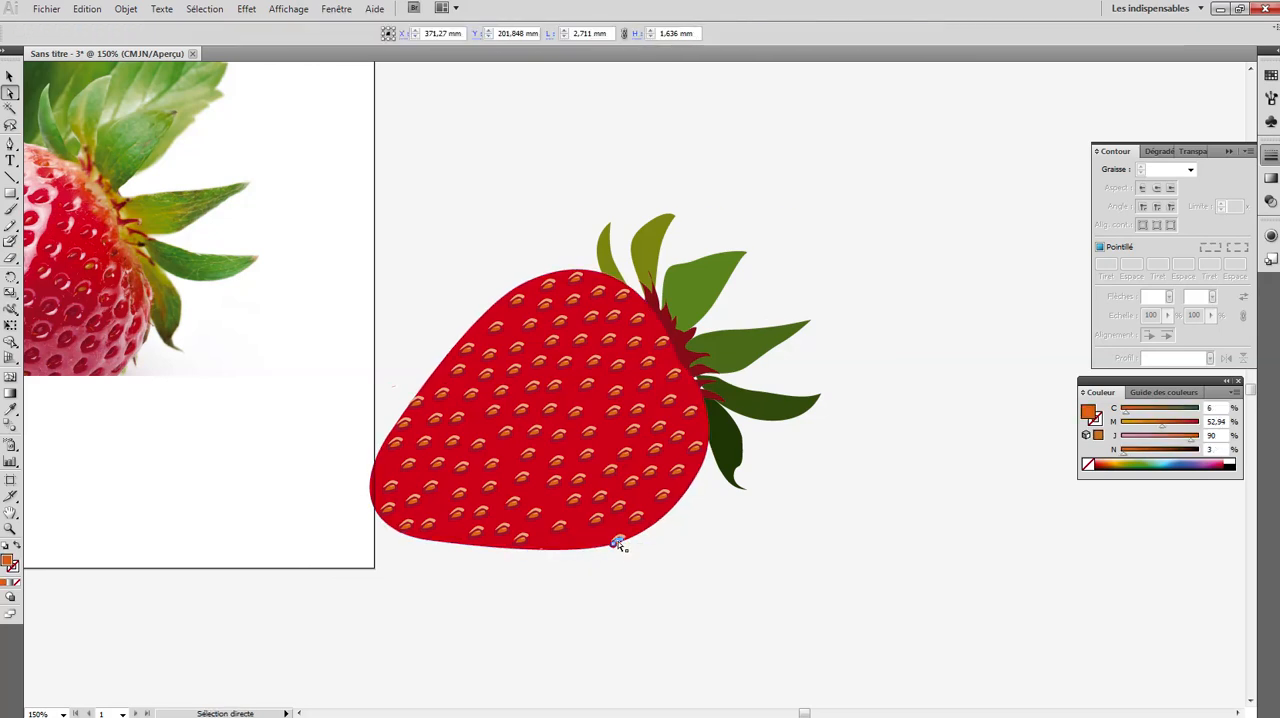
left_click(620, 543)
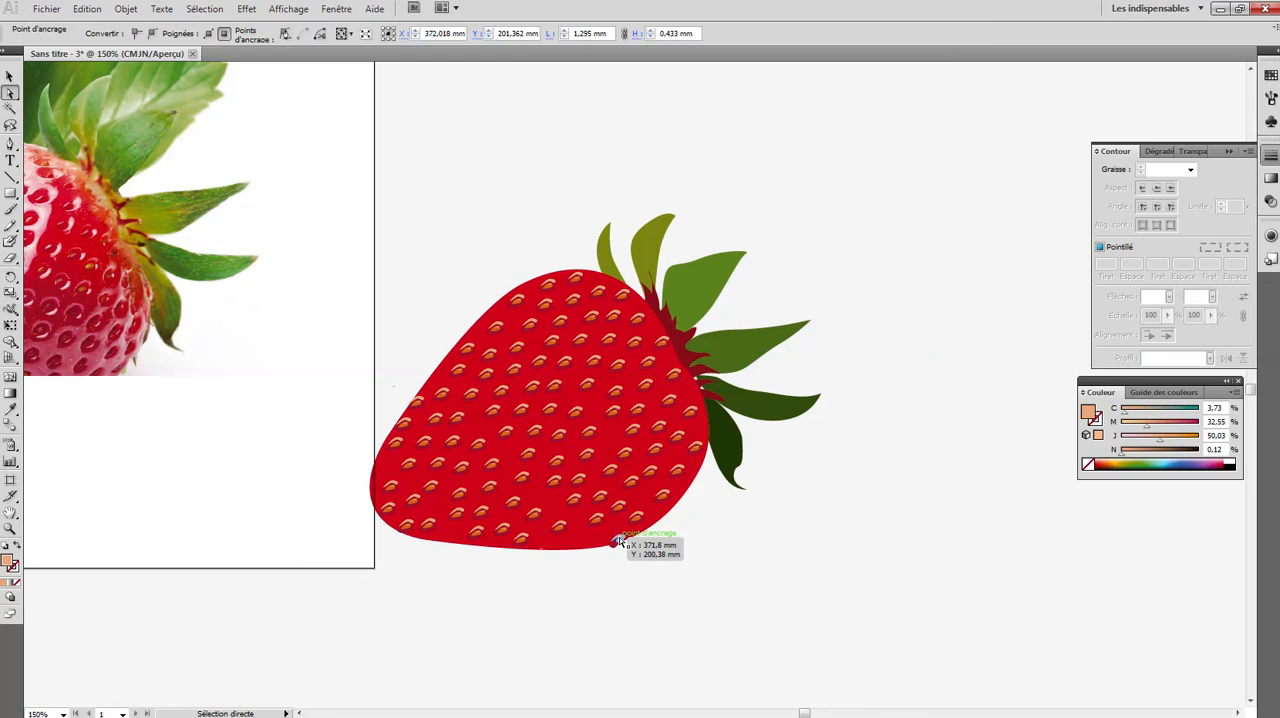
key("Delete")
left_click(619, 543)
key("Delete")
key("Delete")
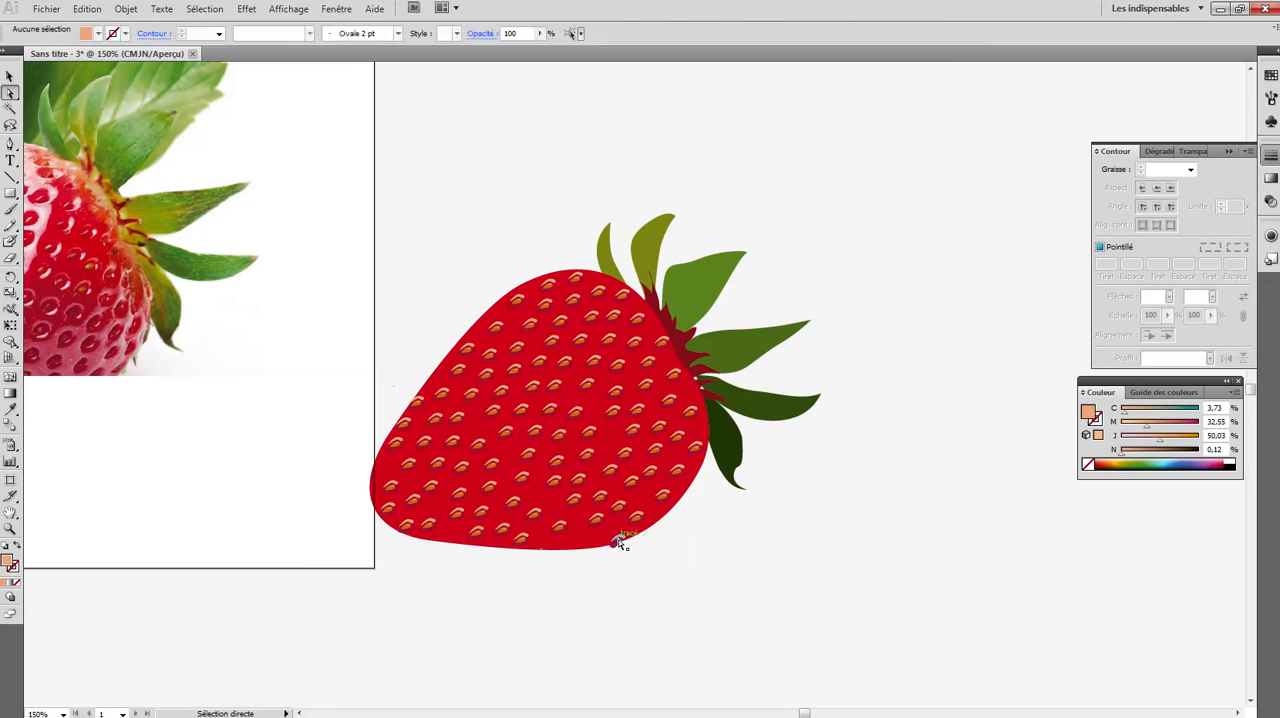
left_click(618, 541)
key("Delete")
key("Delete")
left_click(616, 545)
key("Delete")
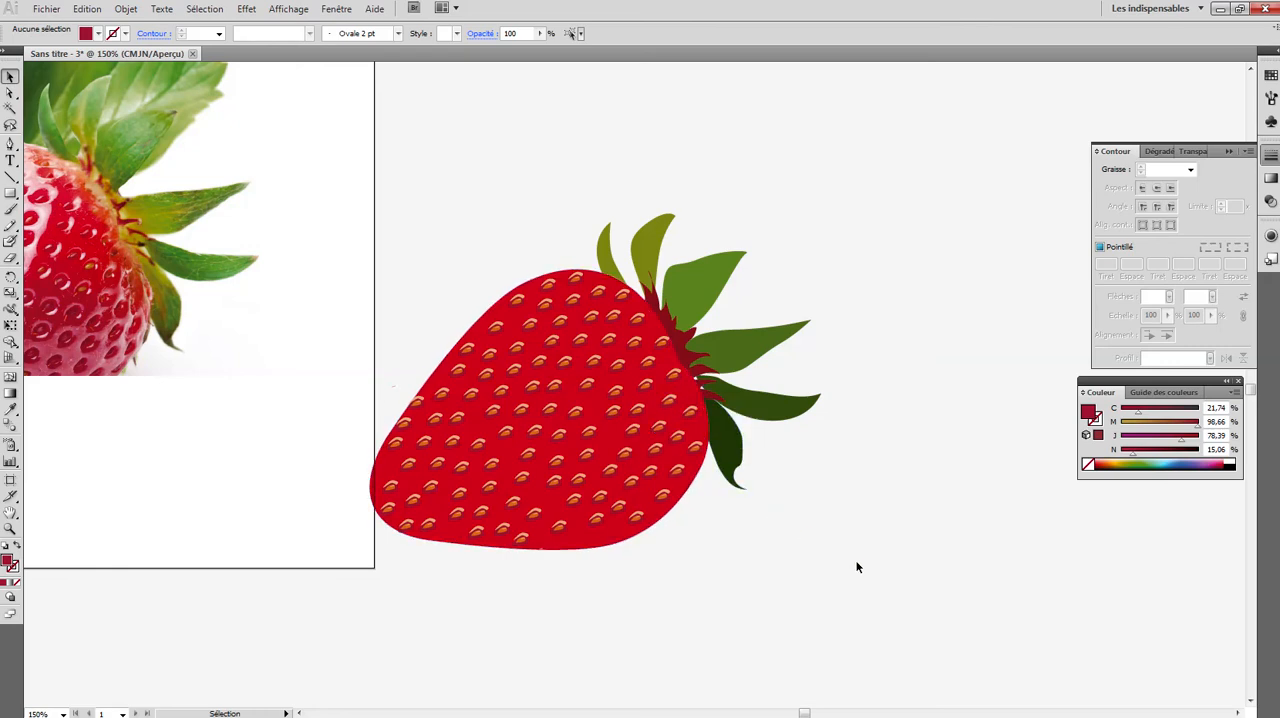
- Select the whole strawberry drawing with its leaves and seeds, move it up and away from the artboard, and deselect it
key("ctrl+minus")
key("ctrl+minus")
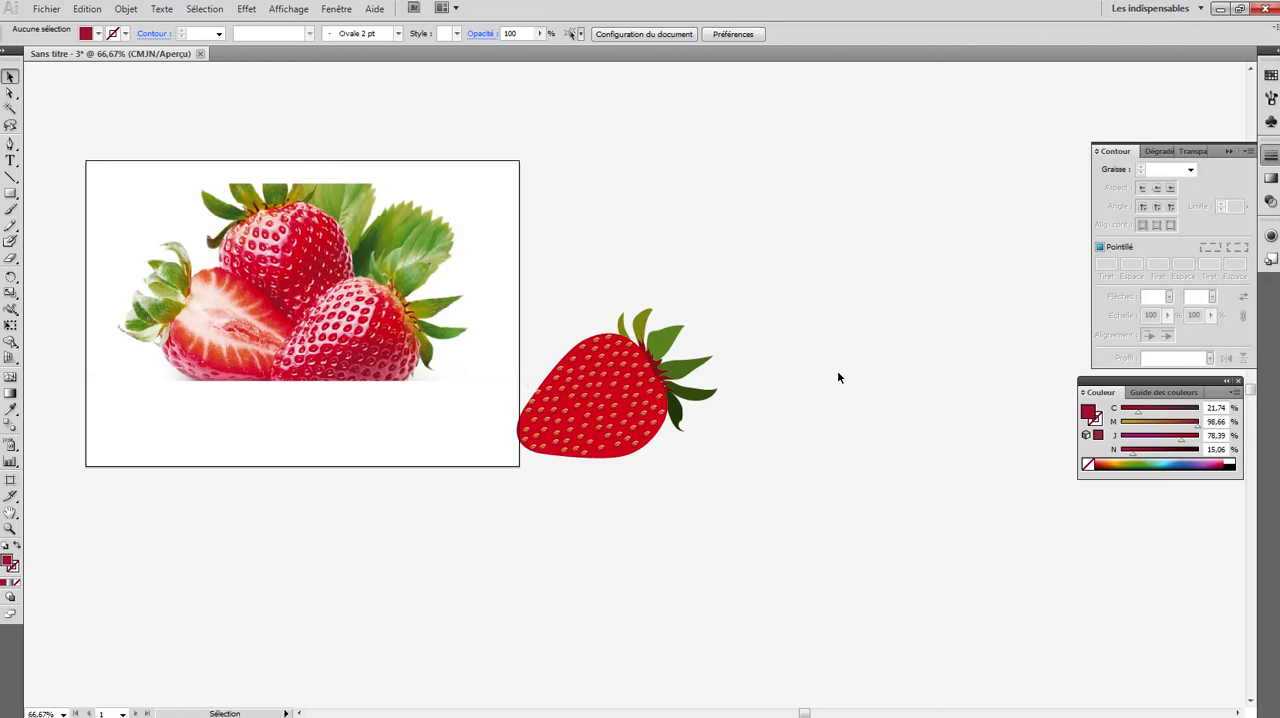
left_click_drag(743, 514, 531, 318)
left_click_drag(586, 386, 758, 269)
left_click(844, 391)
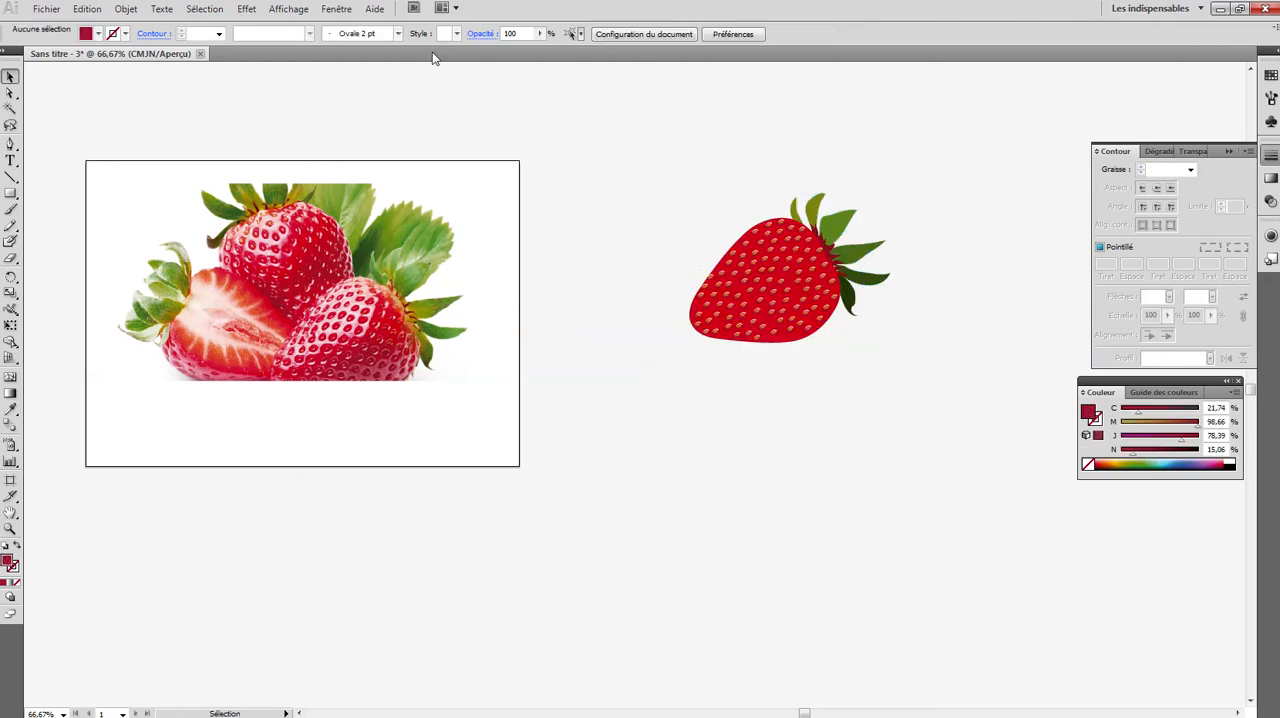